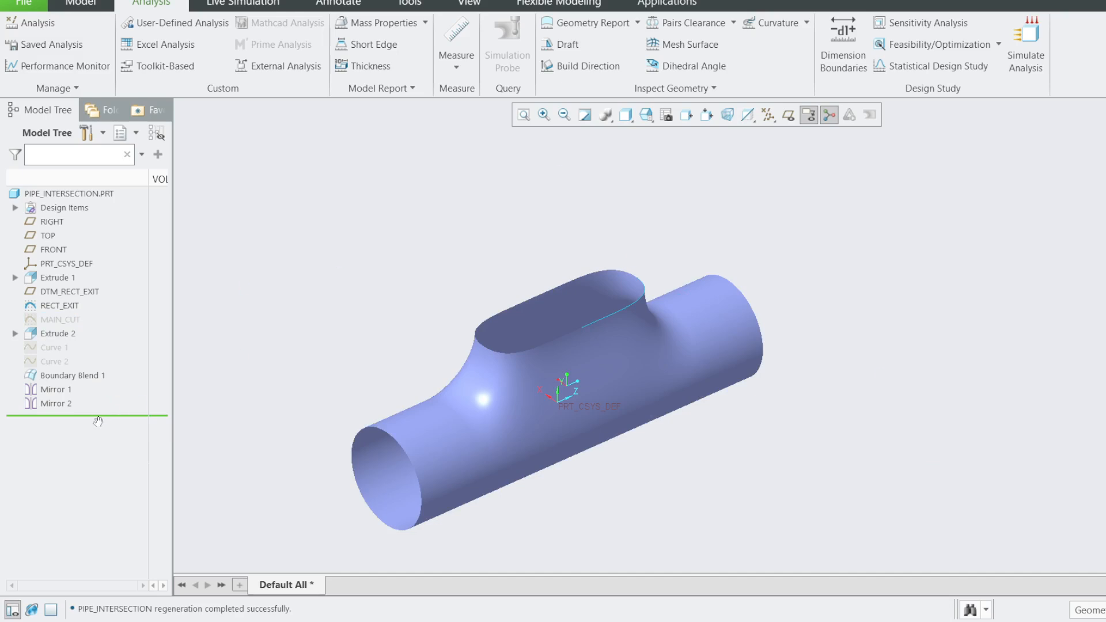
Roll the model history back to just after the MAIN_CUT sketch.
drag(98, 420, 115, 331)
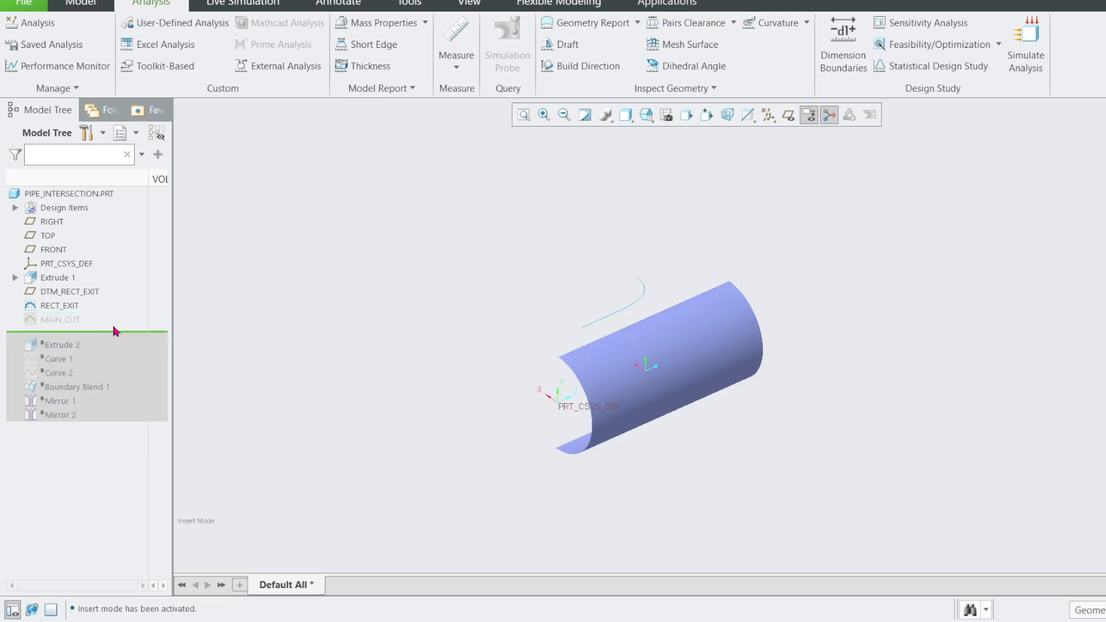
mouse_move(625, 365)
middle_down()
mouse_move(731, 355)
mouse_move(649, 353)
mouse_move(682, 335)
middle_up()
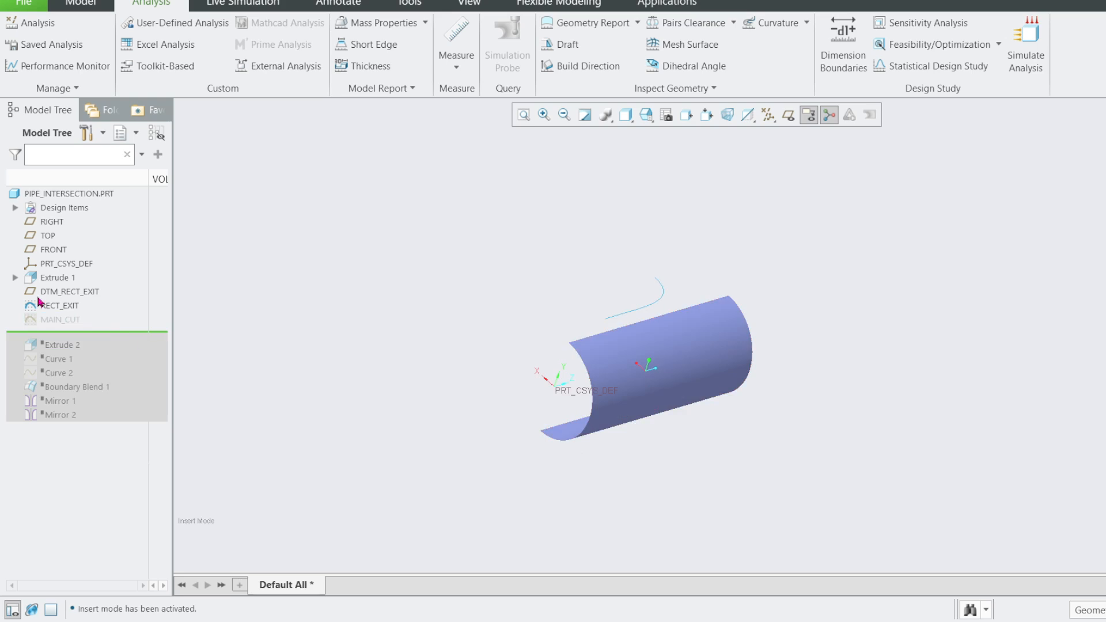
Review the half-circle section sketch of Extrude 1 and its diameter dimension.
click(48, 280)
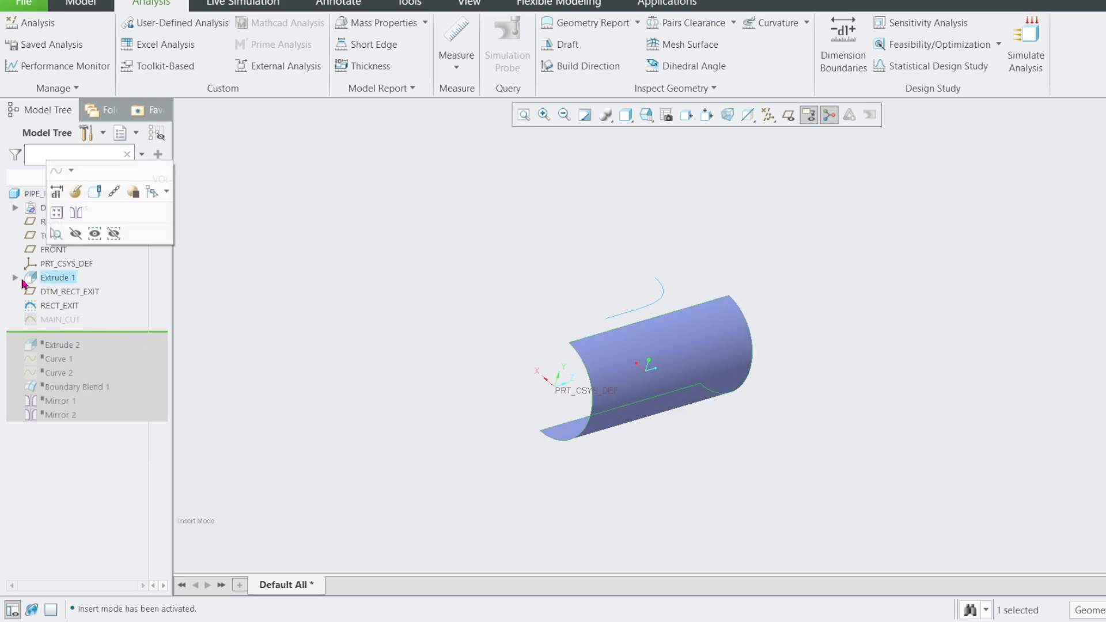
click(14, 277)
click(67, 293)
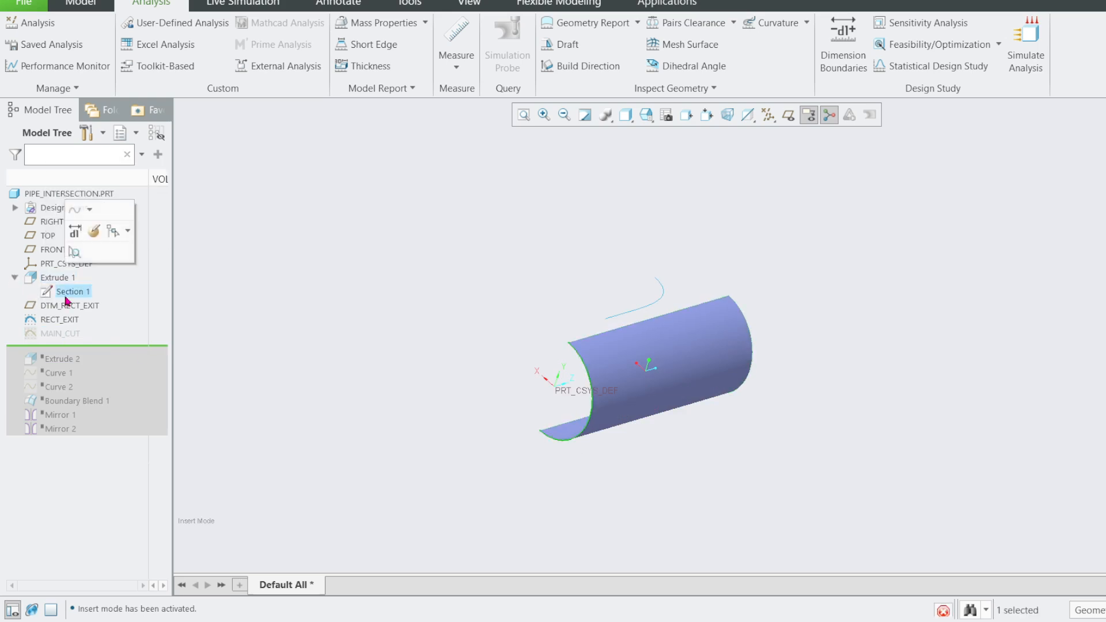
click(93, 231)
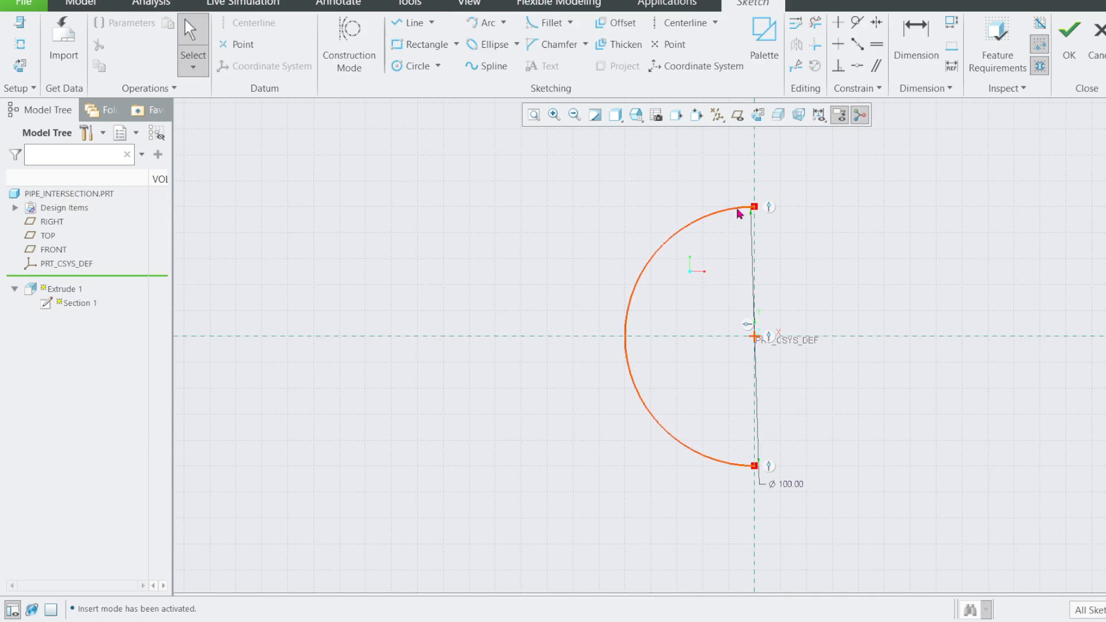
click(1069, 34)
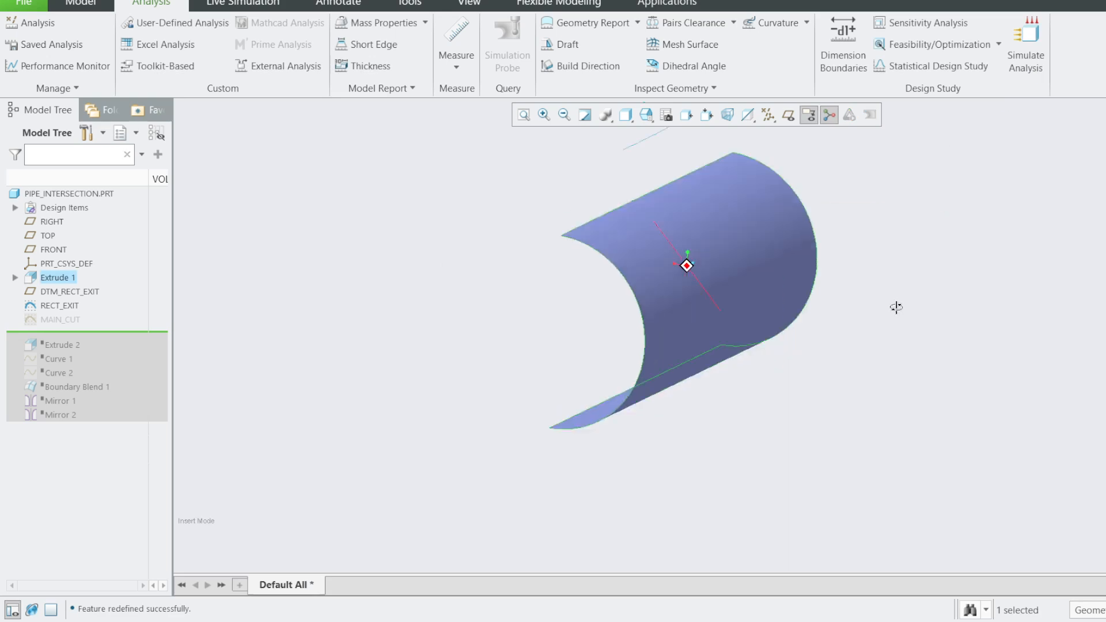
Highlight the MAIN_CUT sketch and the DTM_RECT_EXIT plane to examine their positions relative to the half pipe.
click(55, 321)
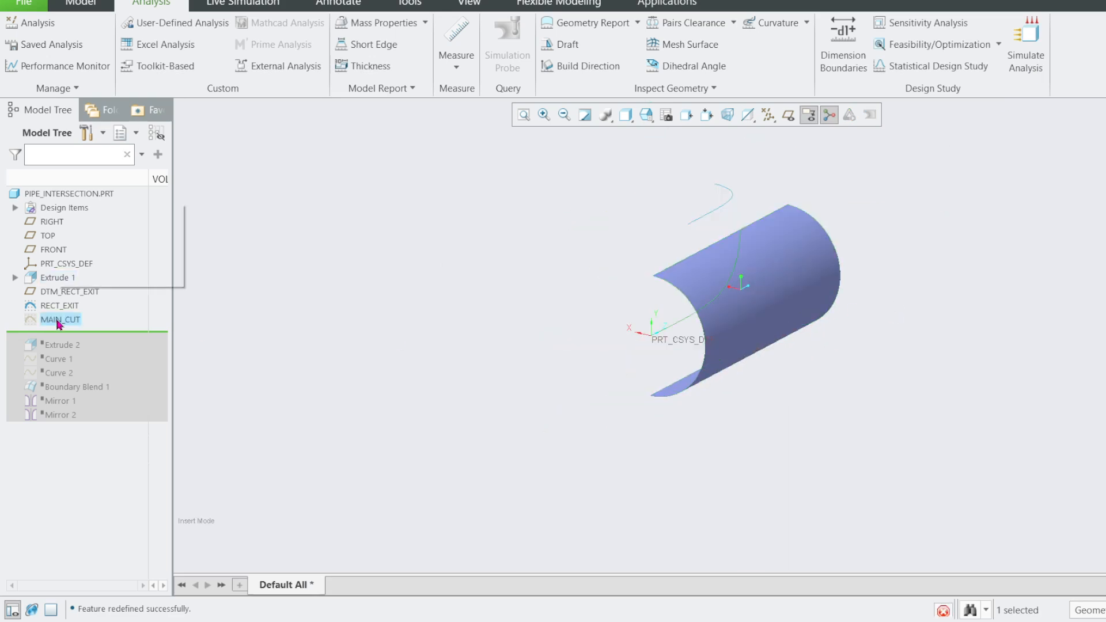
click(251, 331)
click(66, 295)
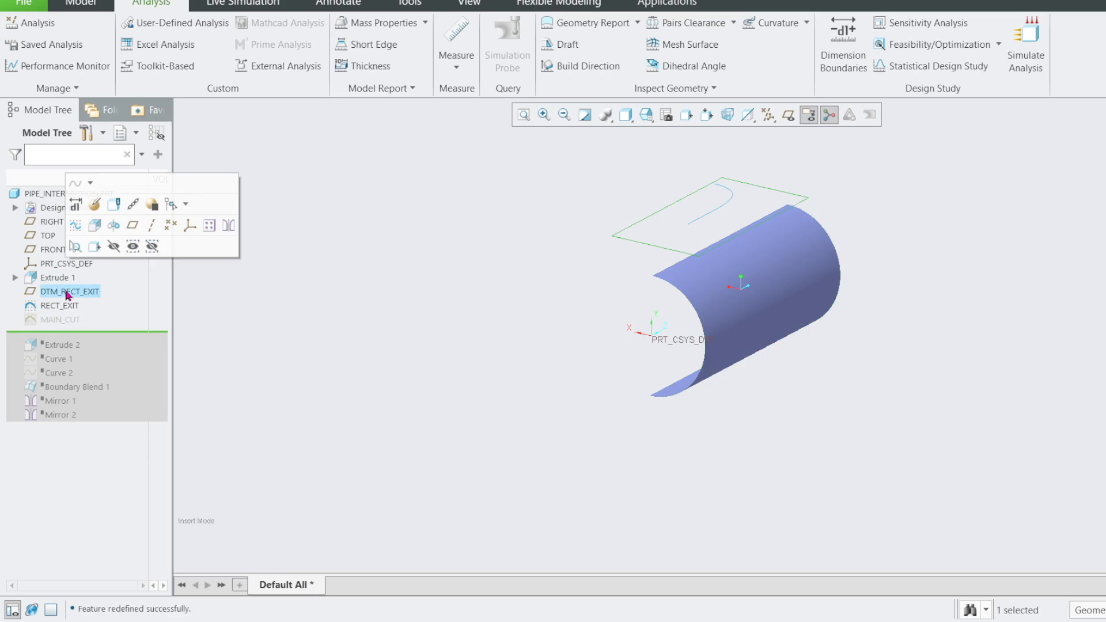
middle_drag(437, 297, 489, 305)
Rearrange the angle and horizontal length dimensions in the RECT_EXIT sketch, placing the length dimension below the curve.
click(56, 307)
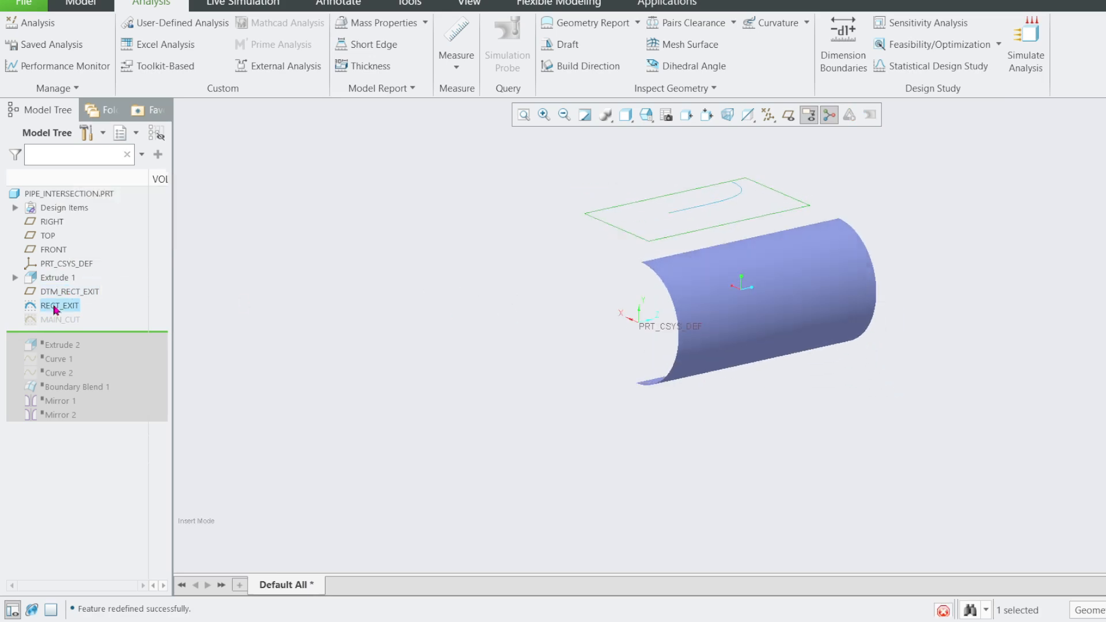
click(82, 218)
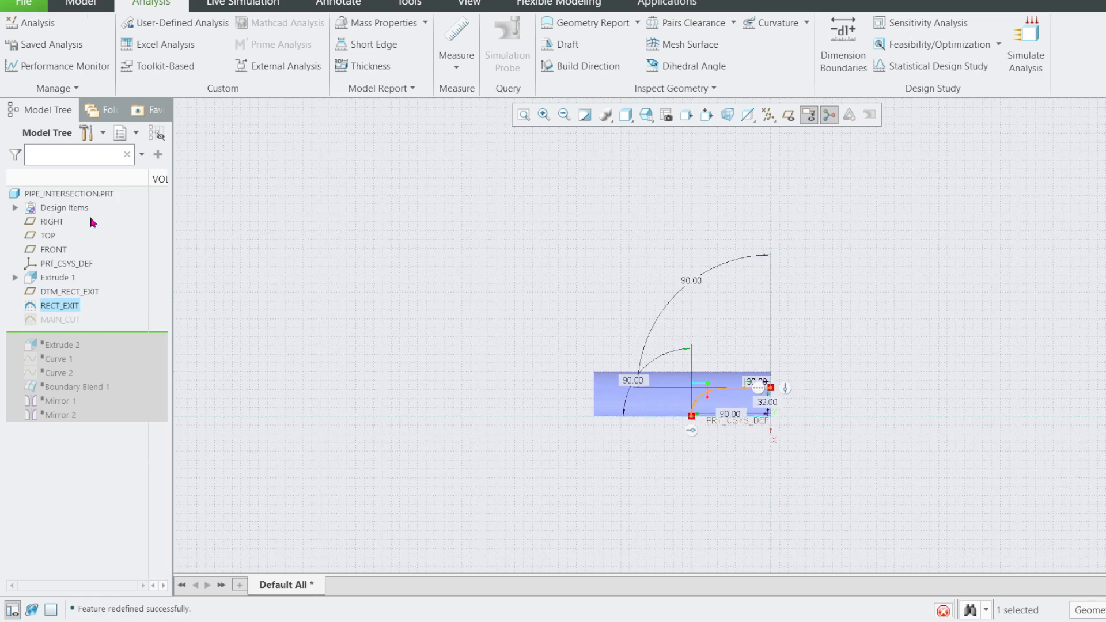
scroll(762, 475, down, 5)
scroll(761, 476, down, 1)
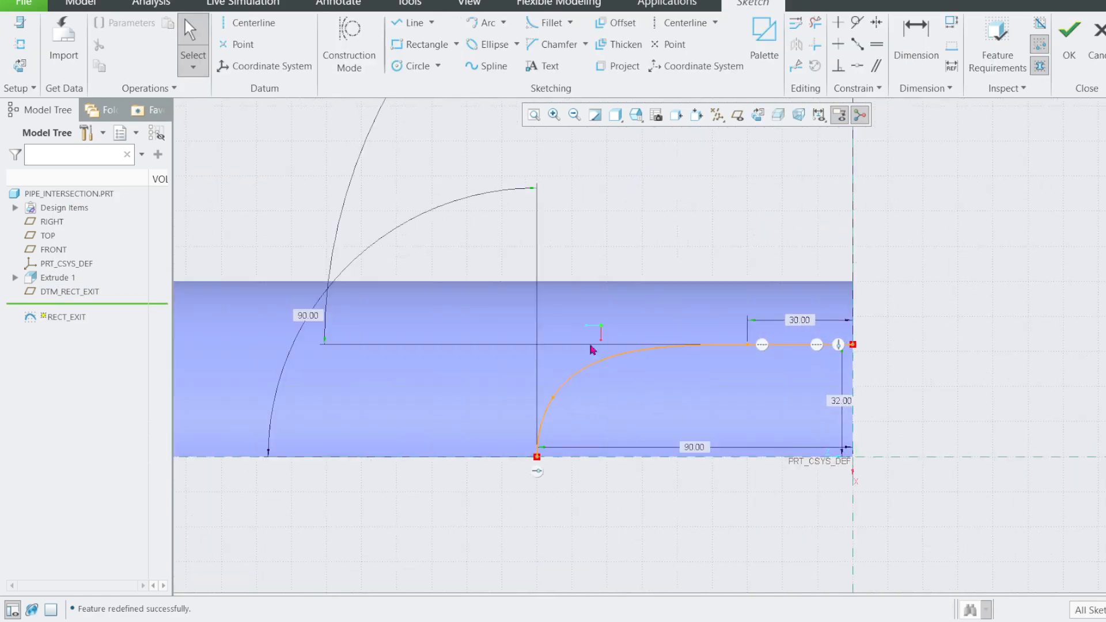
scroll(729, 429, up, 4)
drag(636, 222, 711, 323)
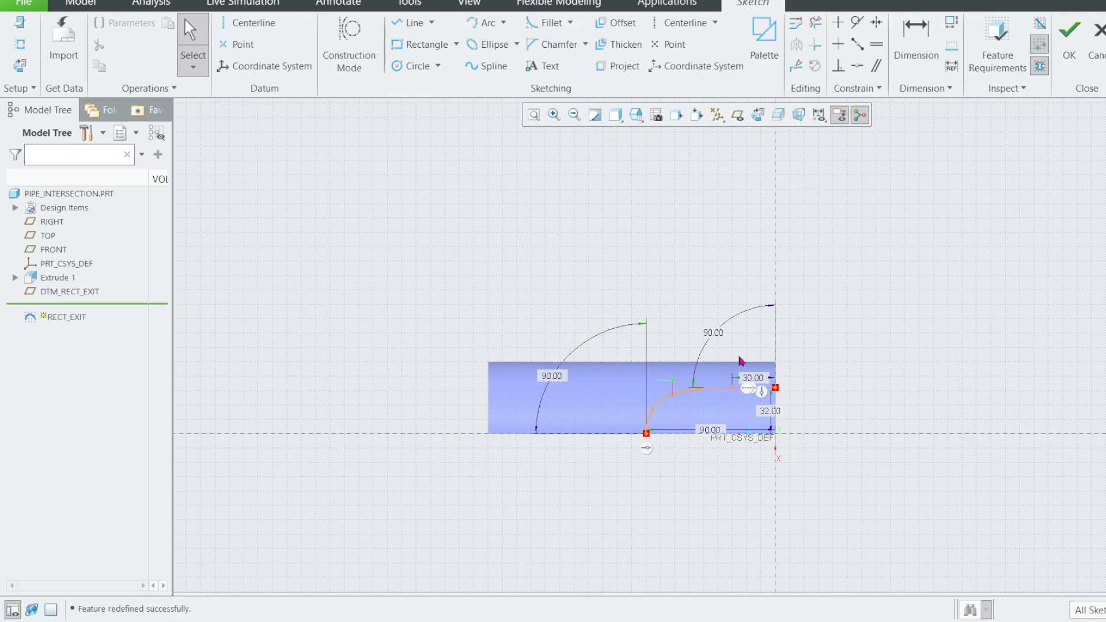
scroll(726, 409, down, 4)
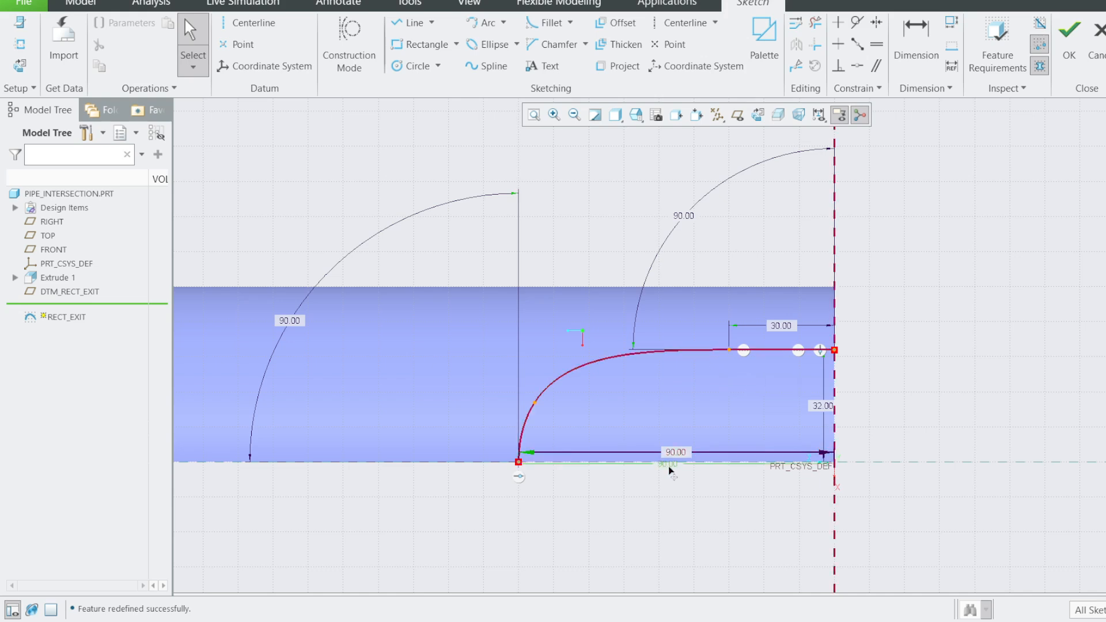
drag(671, 471, 675, 503)
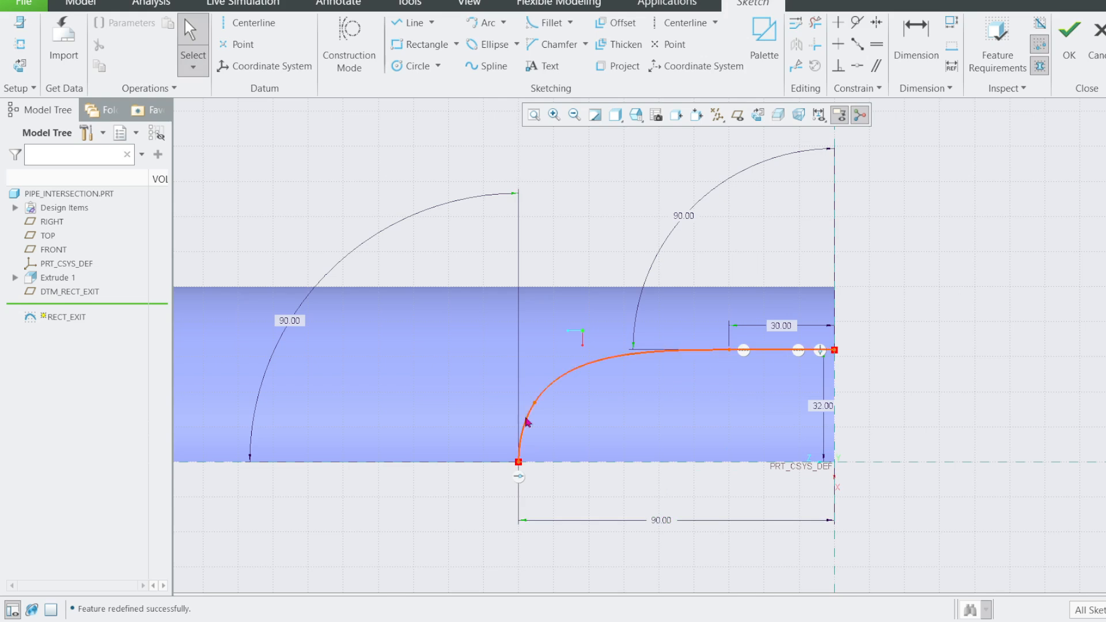
click(1069, 36)
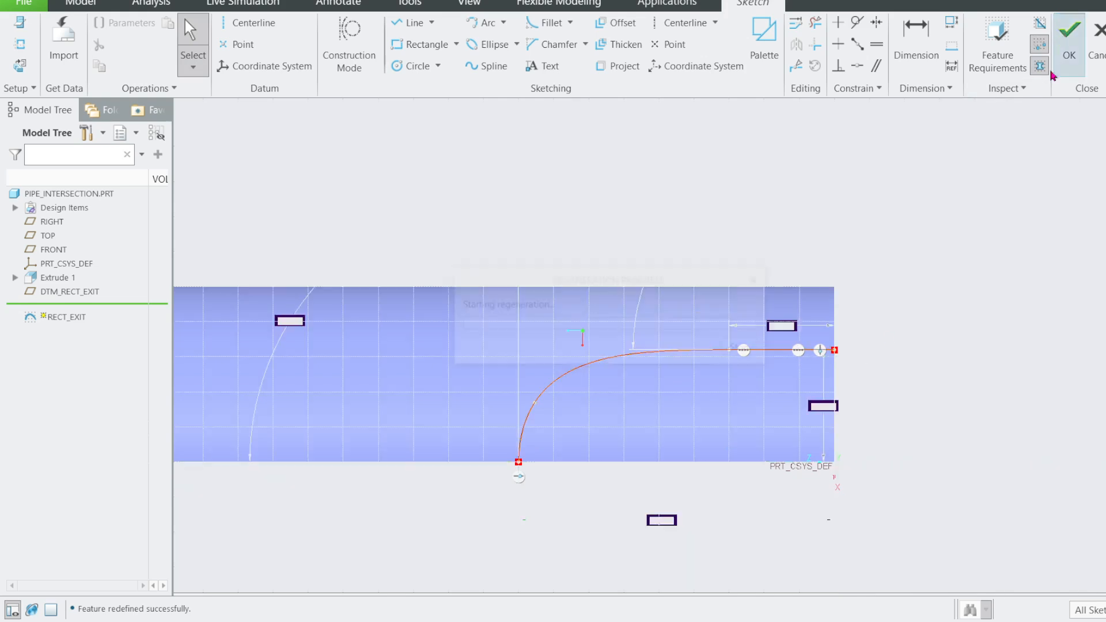
Highlight the MAIN_CUT sketch and examine how its curve lies relative to the half-pipe surface.
middle_drag(825, 307, 689, 311)
middle_drag(666, 173, 689, 255)
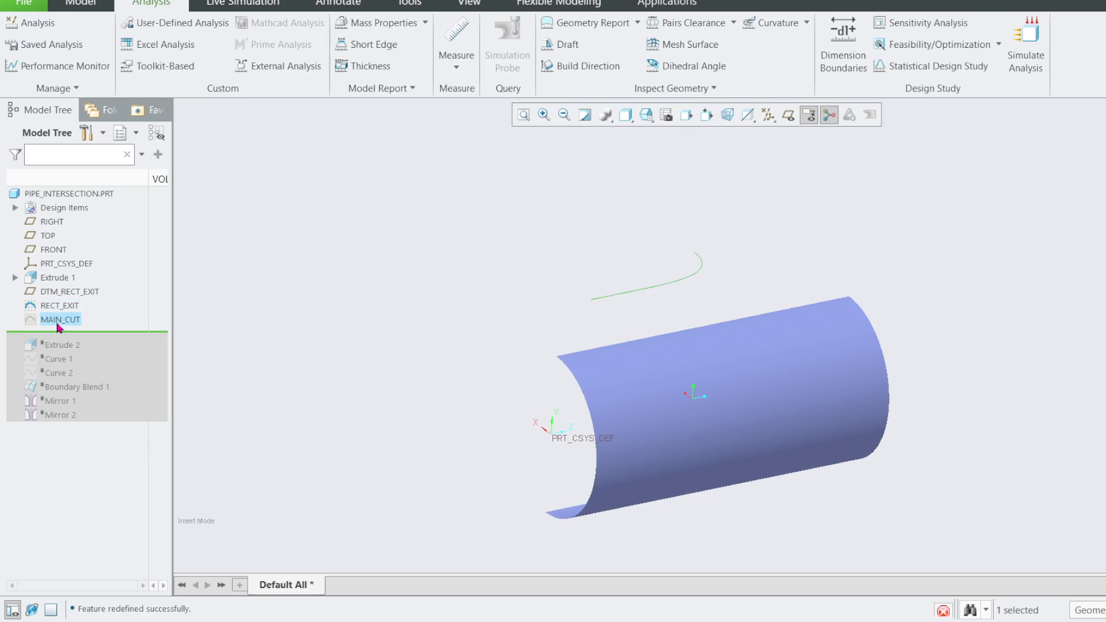
click(499, 329)
middle_drag(499, 330, 465, 323)
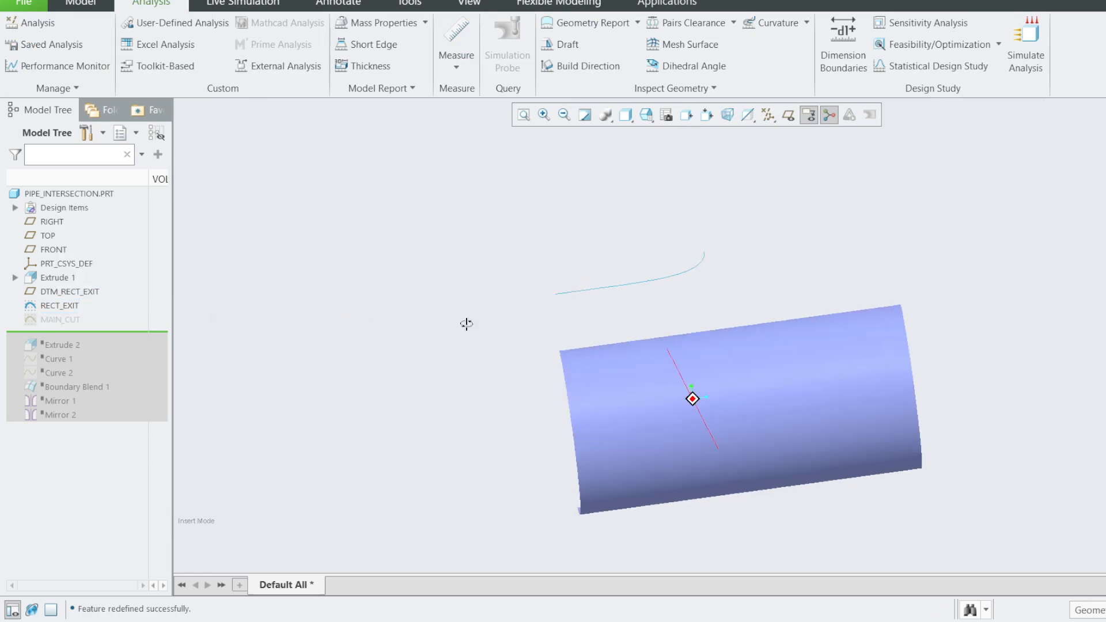
click(61, 325)
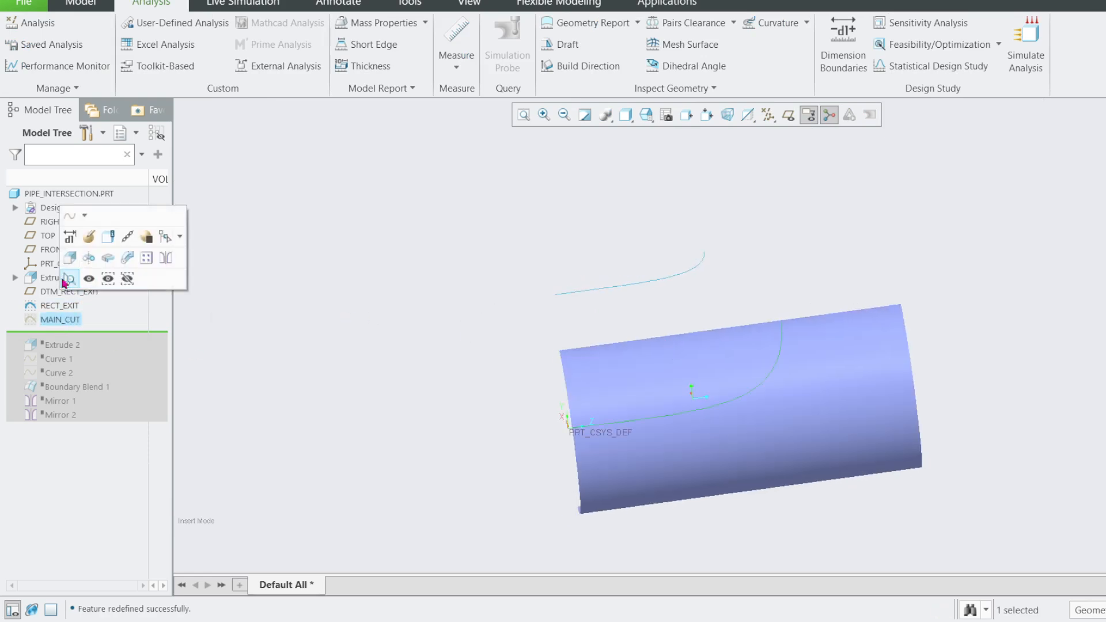
middle_drag(680, 344, 627, 383)
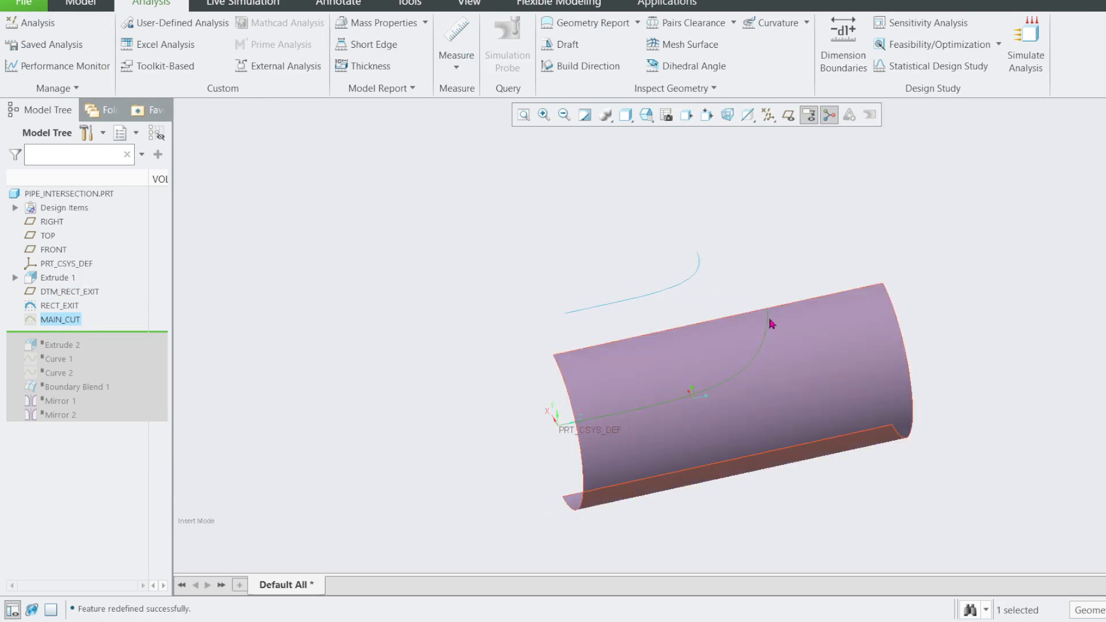
Dimension the vertical distance from the pipe's upper edge to the spline's interior point in the MAIN_CUT sketch.
right_click(62, 326)
click(88, 254)
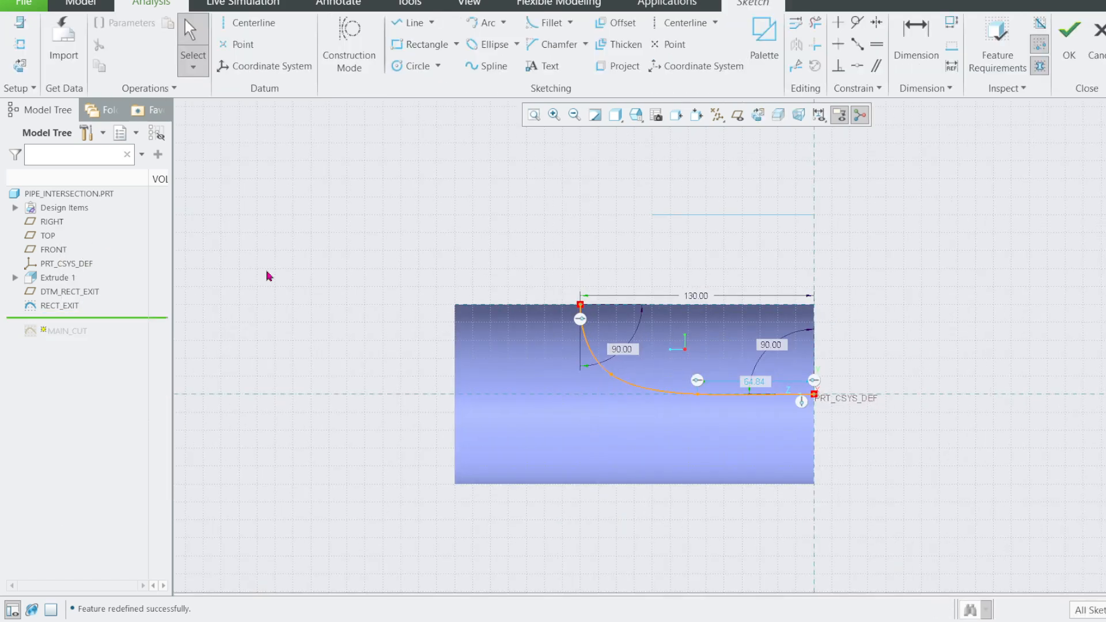
scroll(686, 361, up, 2)
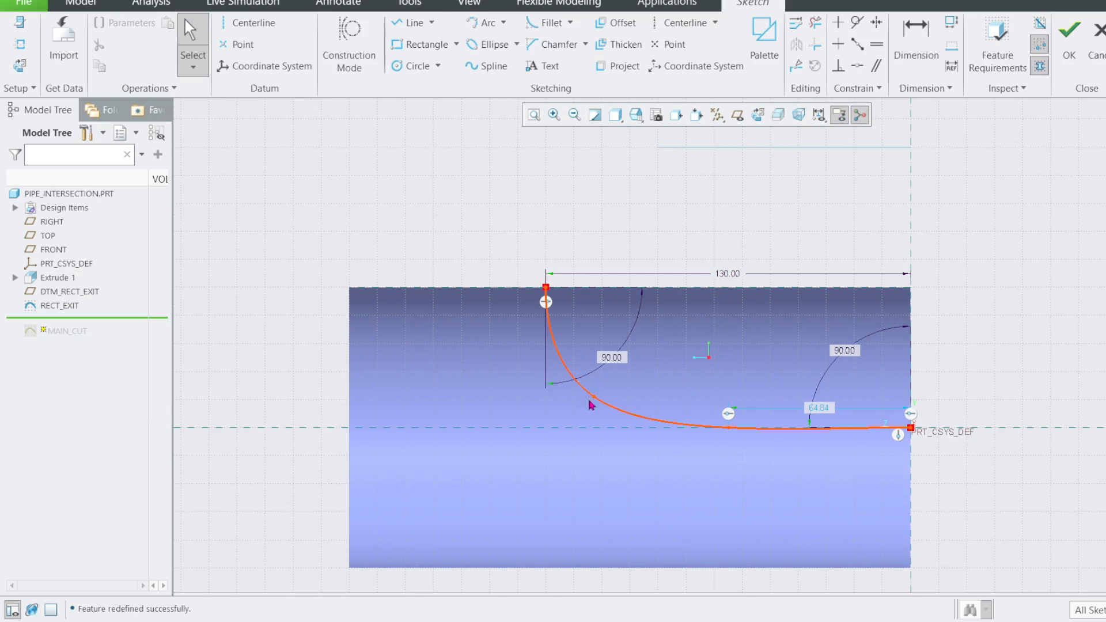
click(916, 36)
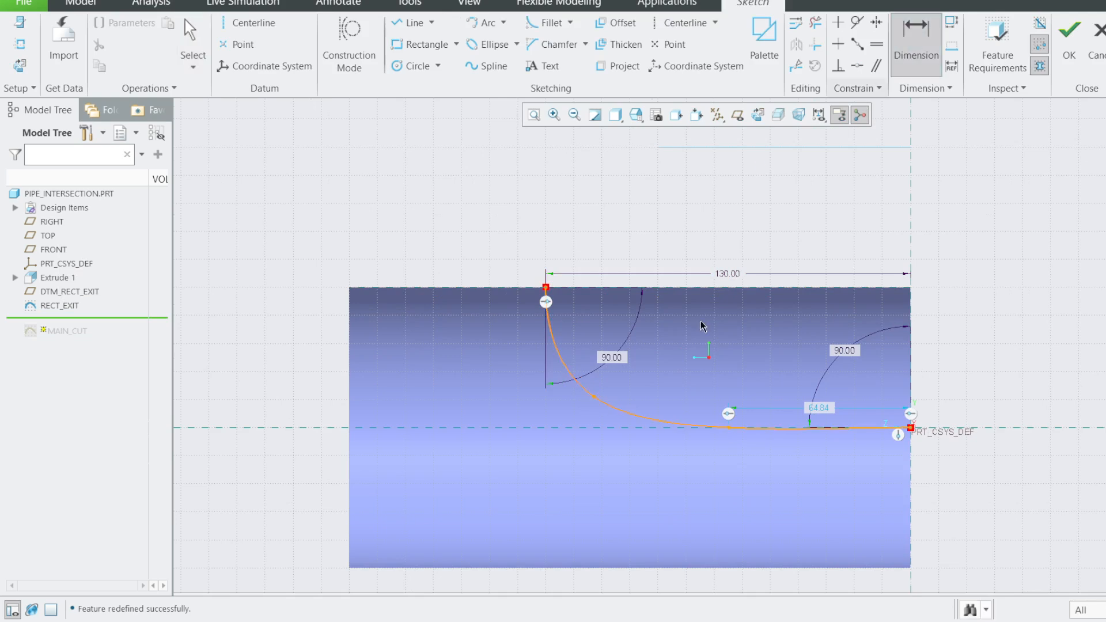
click(622, 294)
middle_click(469, 348)
key(Return)
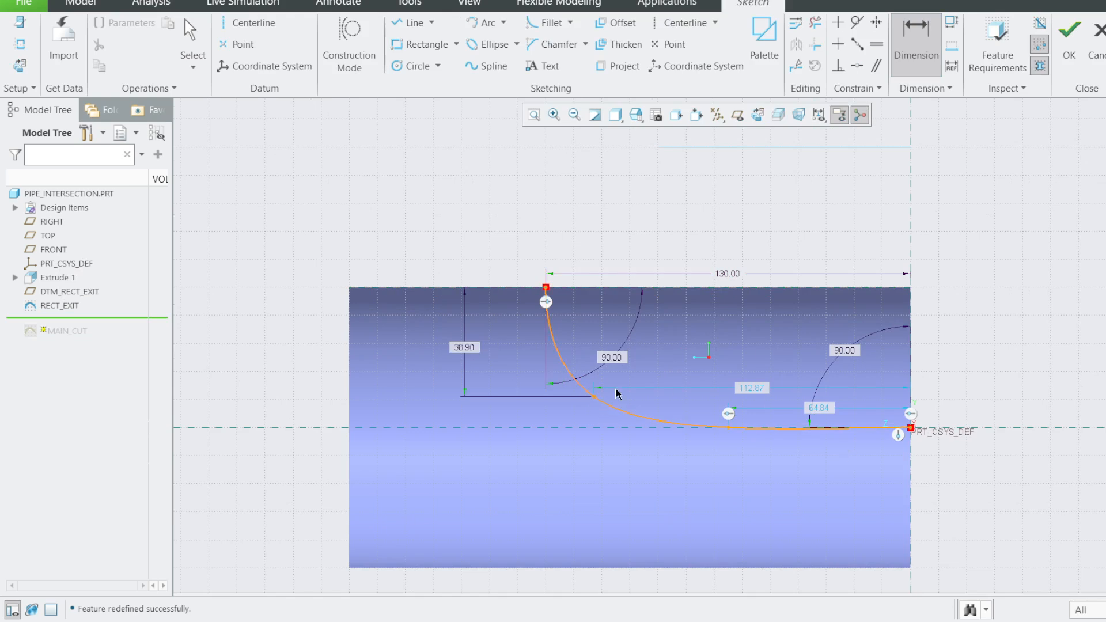
click(1069, 35)
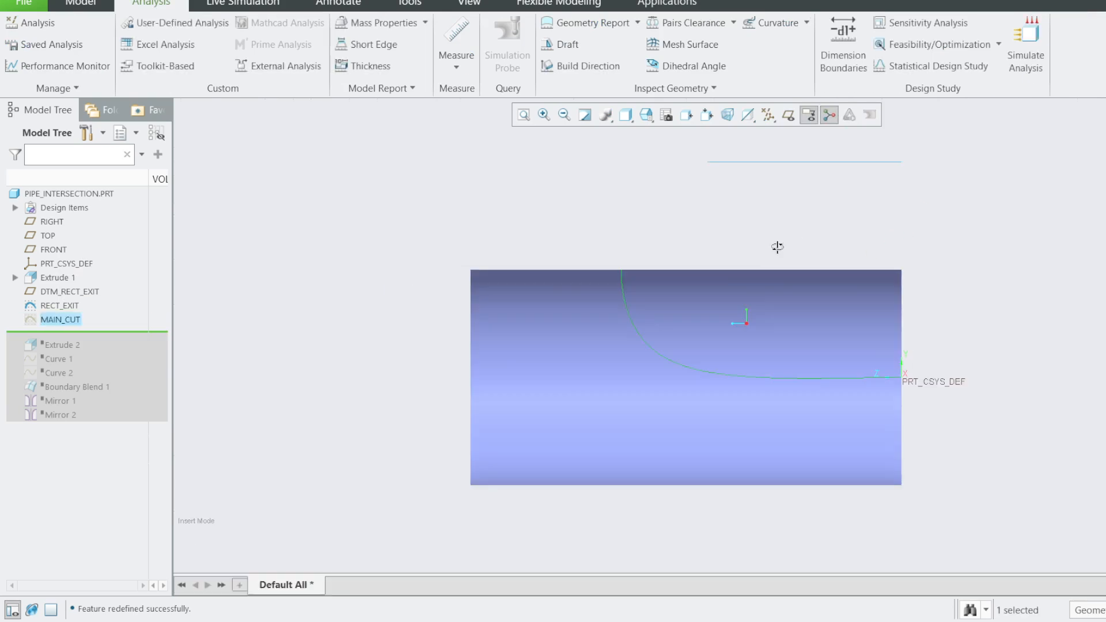
Show the hidden MAIN_CUT sketch in the model.
middle_drag(777, 247, 620, 343)
mouse_move(588, 459)
middle_down()
mouse_move(682, 231)
mouse_move(756, 258)
mouse_move(699, 247)
mouse_move(770, 242)
mouse_move(719, 256)
middle_up()
click(353, 256)
scroll(370, 289, up, 1)
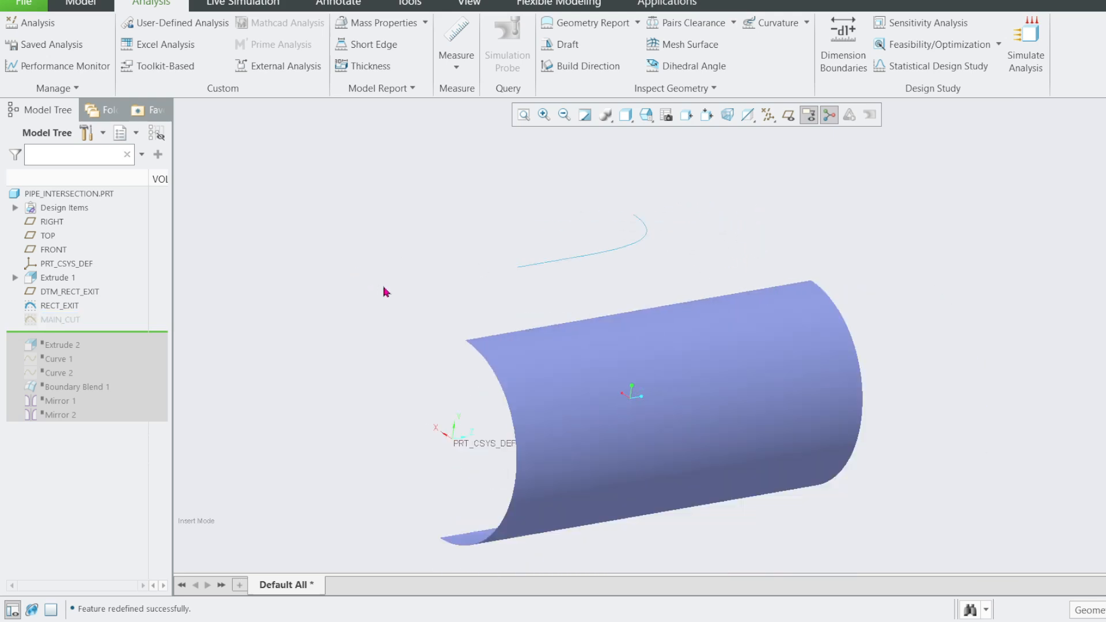
click(46, 320)
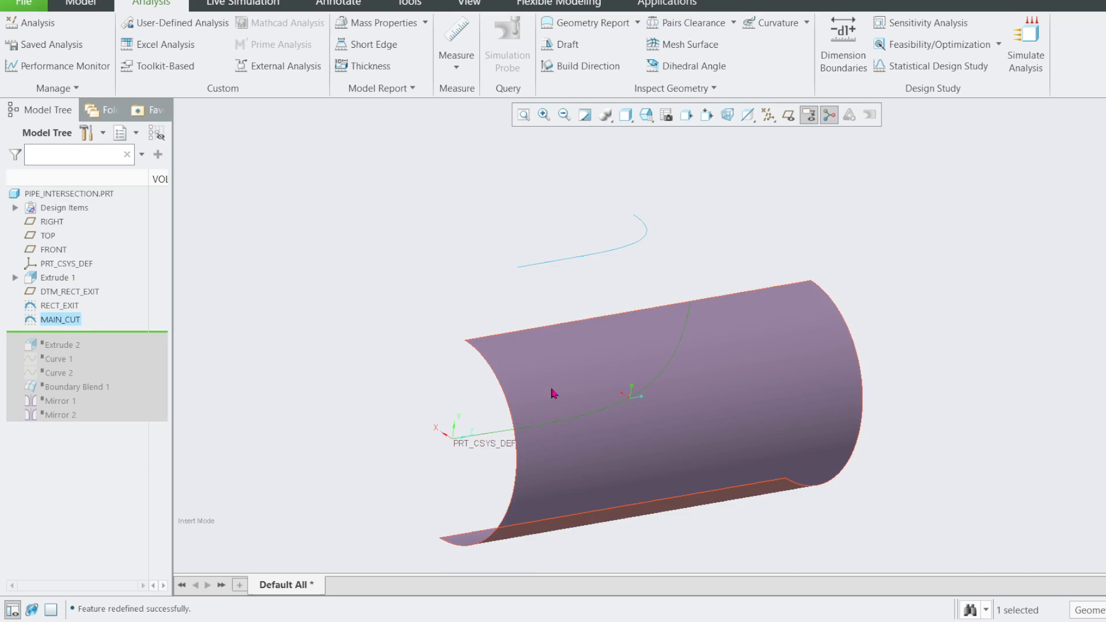
Try to project the MAIN_CUT sketch onto the half-pipe surface, using the RIGHT plane as direction reference.
click(84, 4)
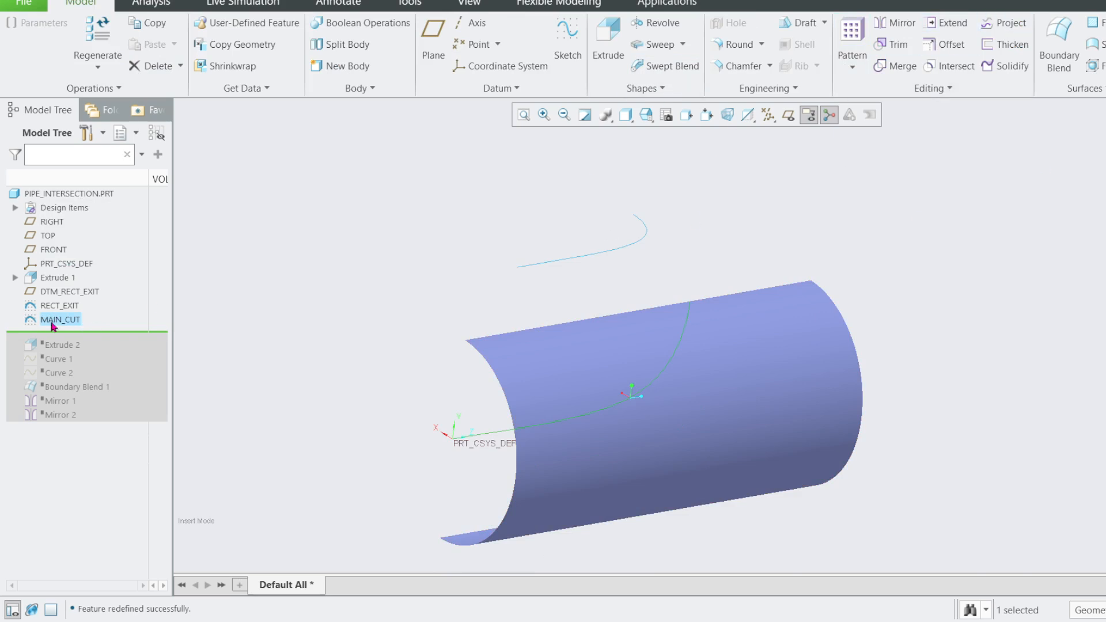
click(1004, 23)
click(600, 351)
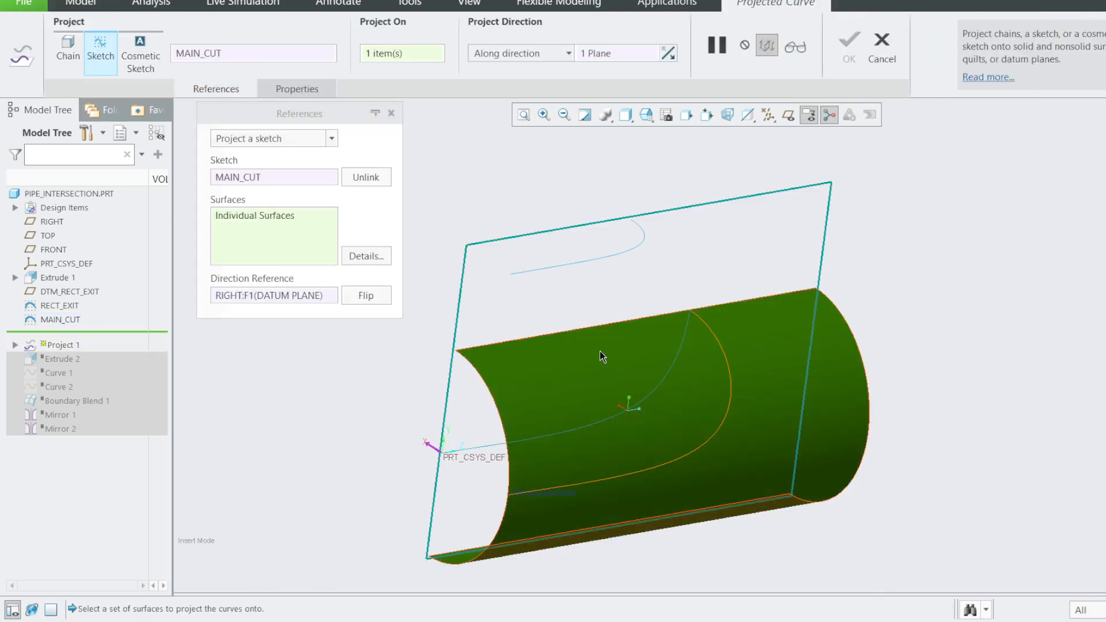
mouse_move(589, 349)
middle_down()
mouse_move(600, 311)
mouse_move(582, 411)
middle_up()
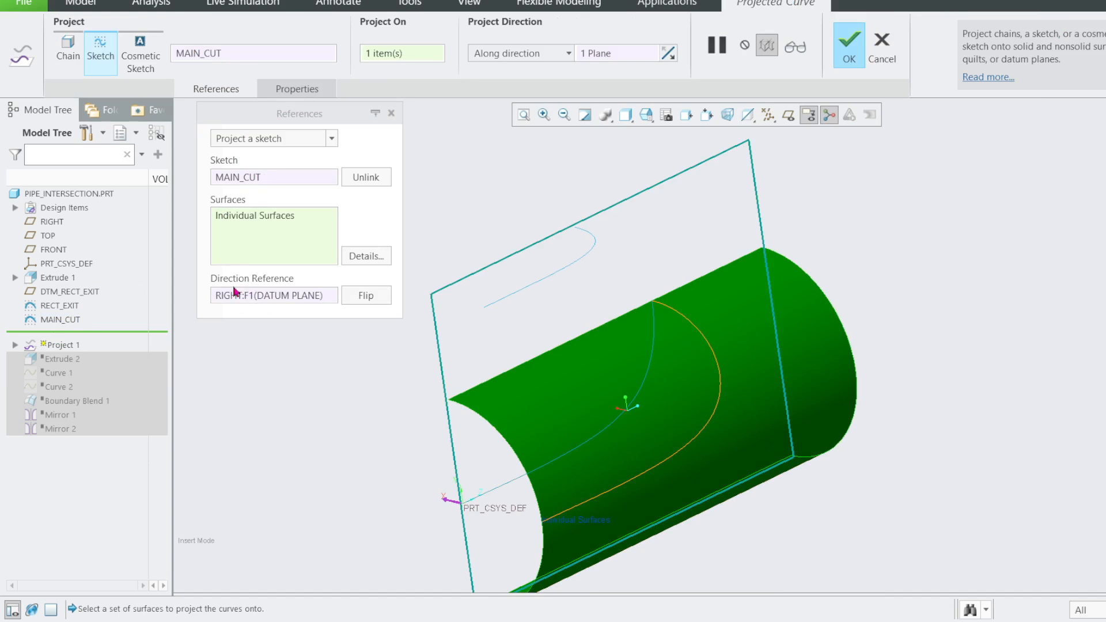
click(882, 46)
click(605, 337)
Check the sketch plane and orientation references in the MAIN_CUT sketch's setup.
click(61, 319)
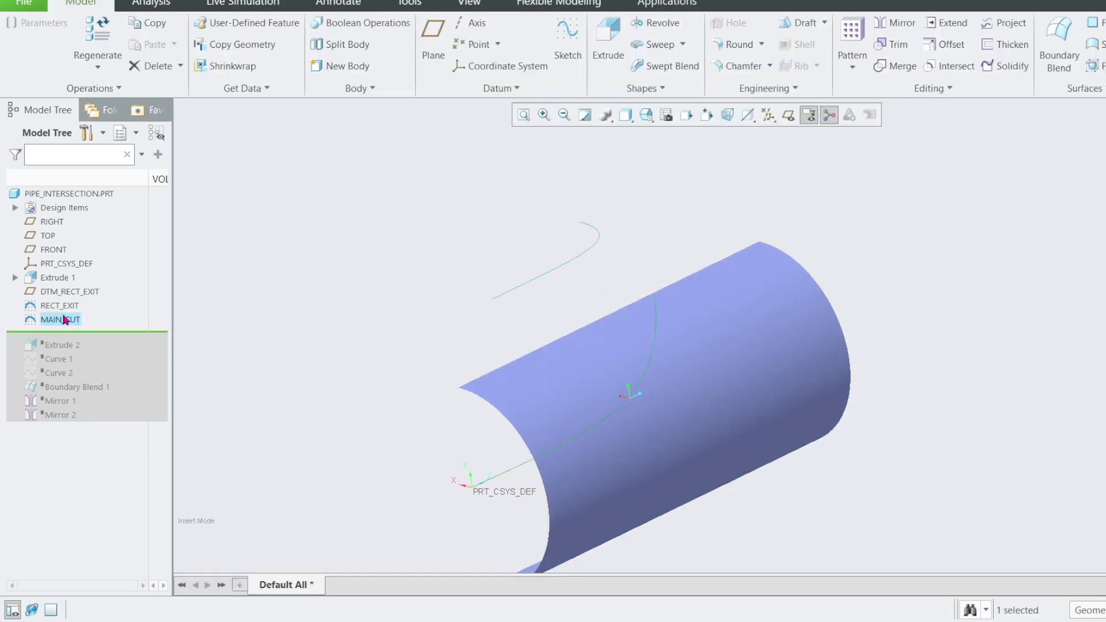
right_click(63, 319)
click(92, 249)
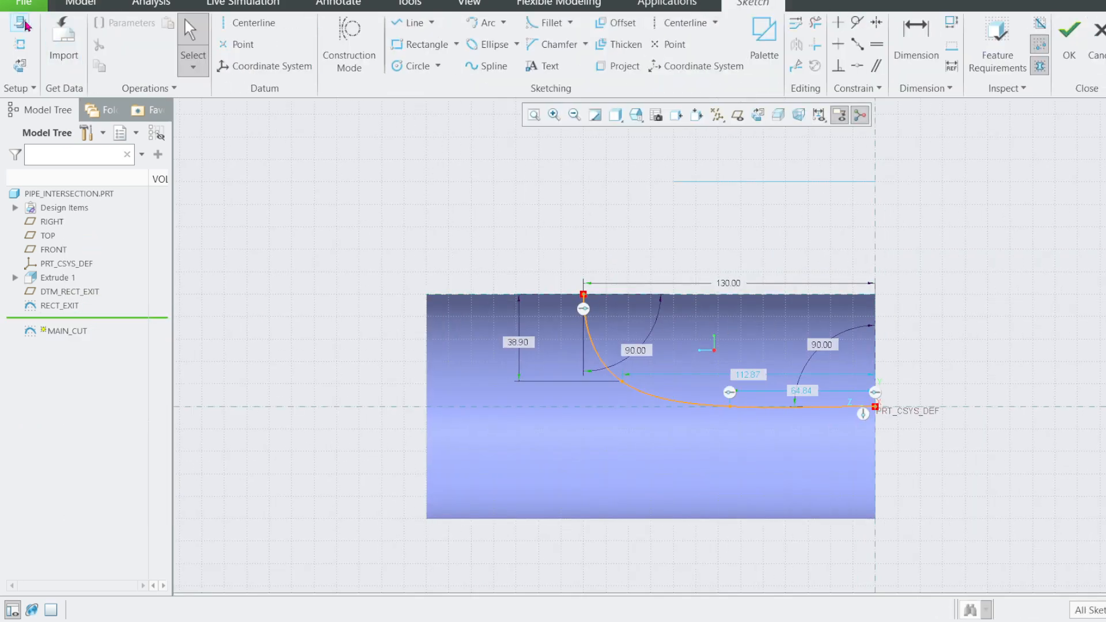
click(22, 23)
mouse_move(1063, 128)
mouse_down()
mouse_move(506, 129)
mouse_move(299, 116)
mouse_up()
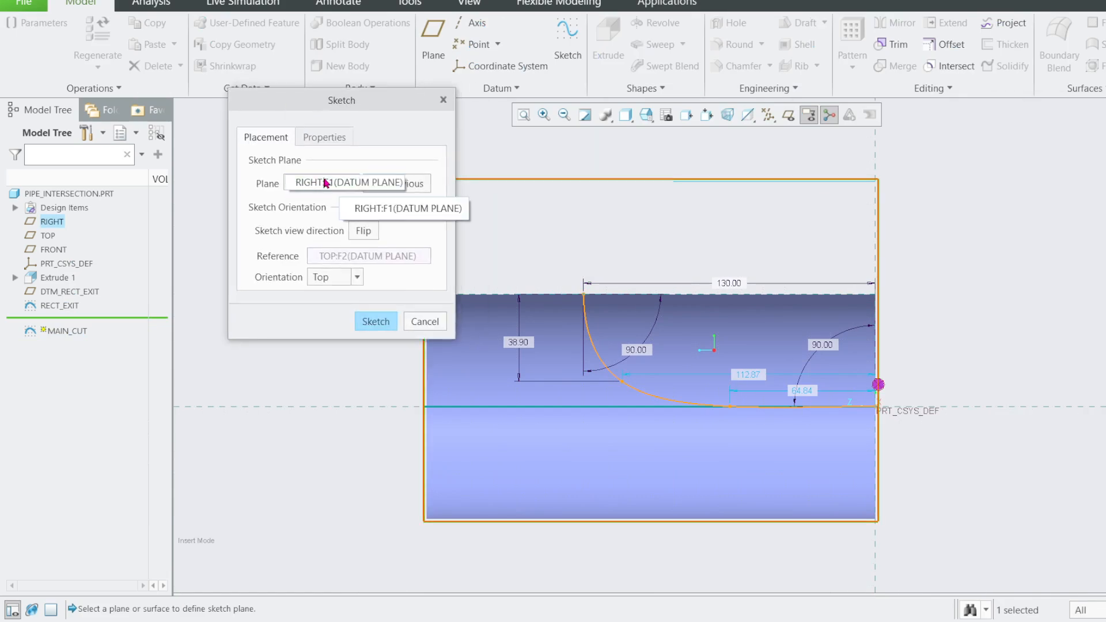
click(327, 180)
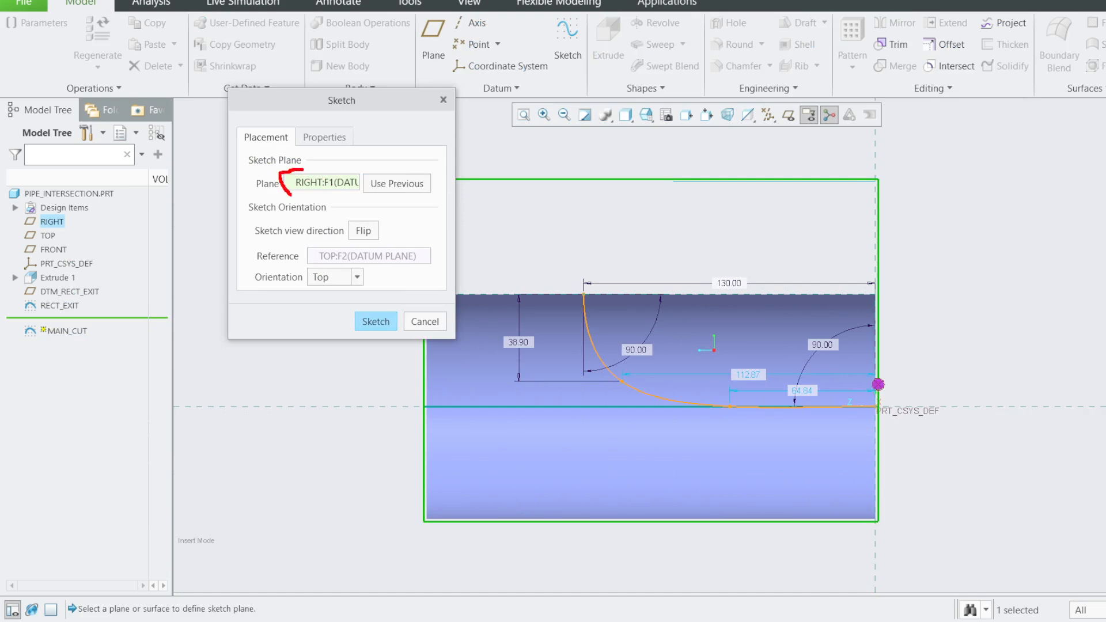
mouse_move(290, 194)
mouse_down()
mouse_move(349, 177)
mouse_move(282, 162)
mouse_up()
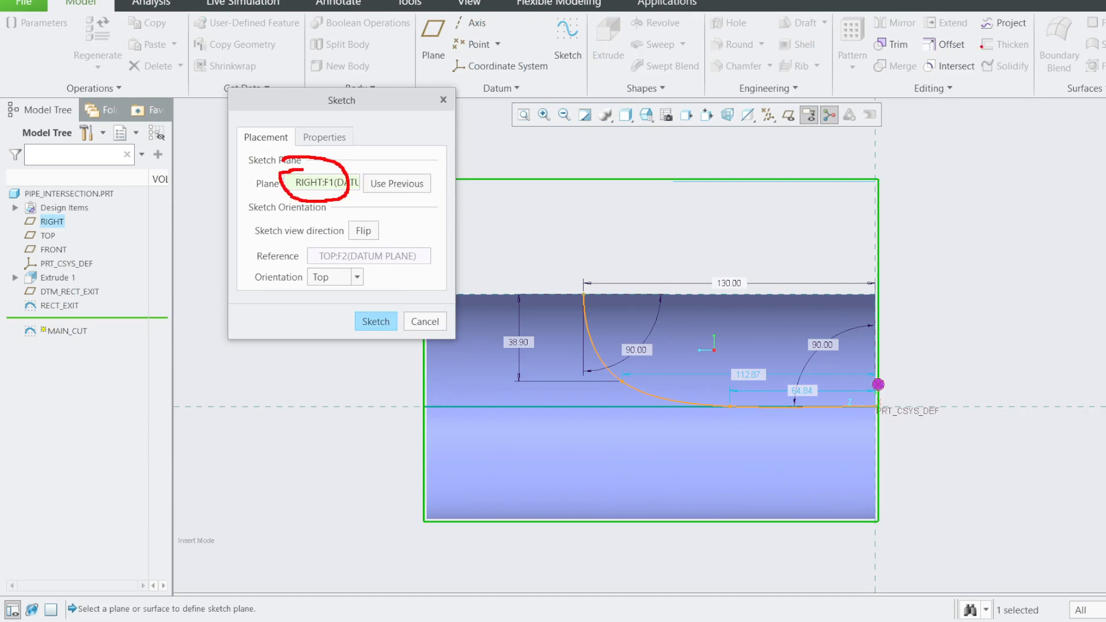
drag(982, 36, 1040, 33)
key(Escape)
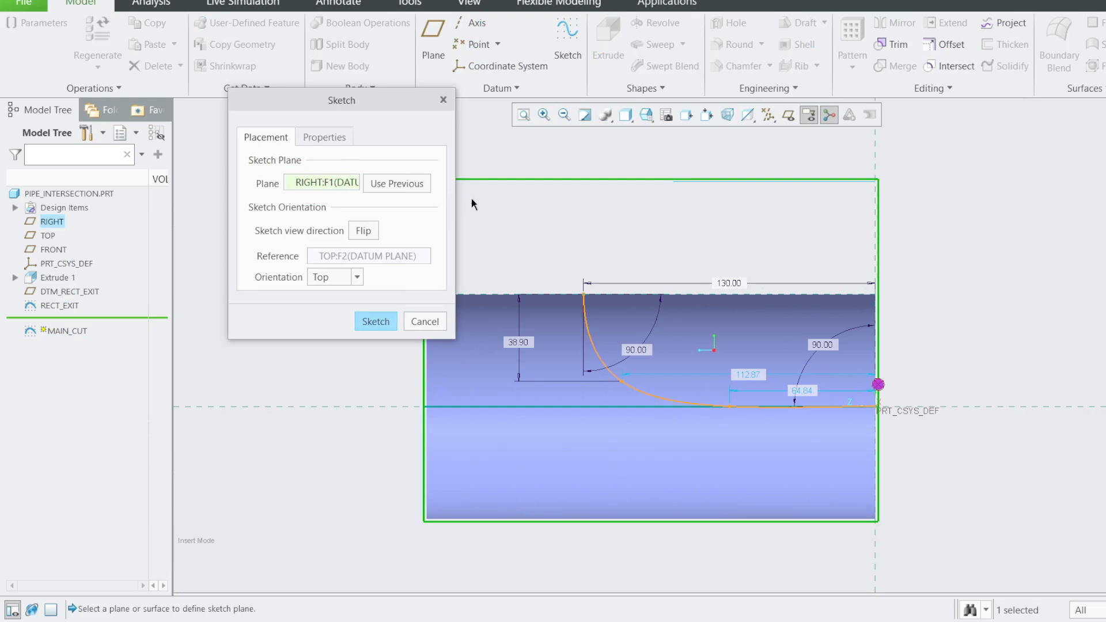
Close the MAIN_CUT sketch setup and leave the sketch without saving any edits.
key(Return)
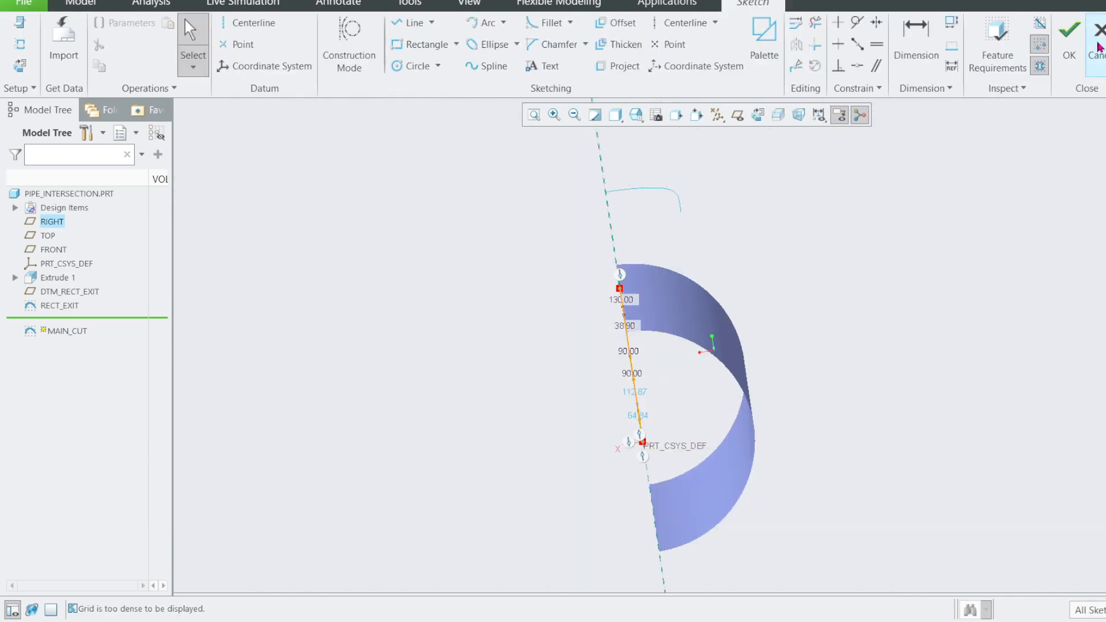
click(1099, 48)
click(657, 328)
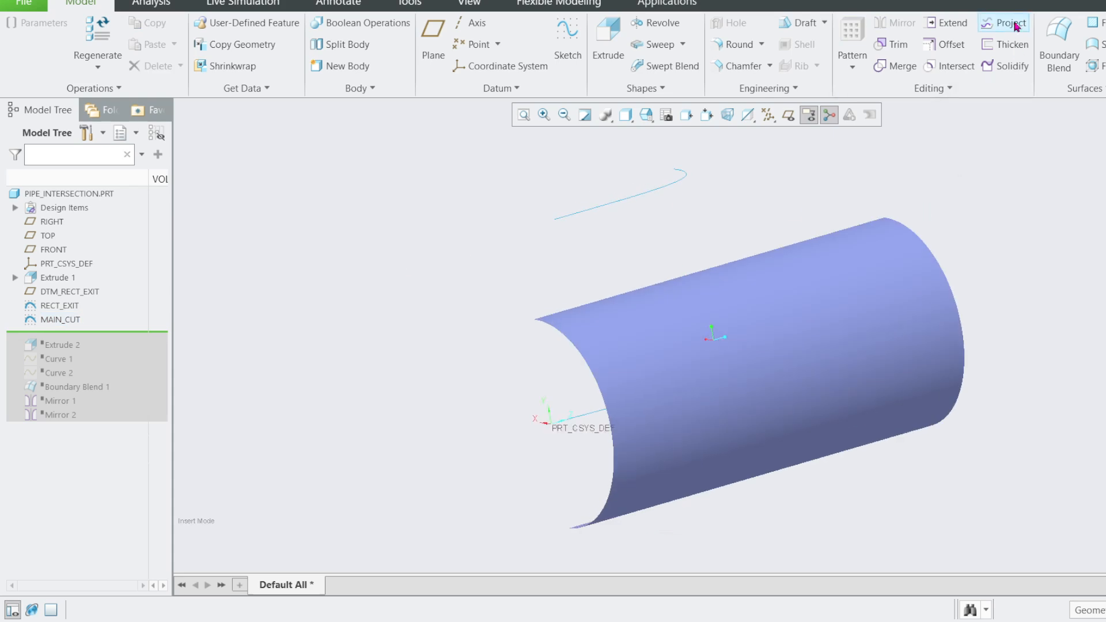
Project the MAIN_CUT curve chain onto the half-pipe surface, using the RIGHT plane as direction reference.
click(1013, 24)
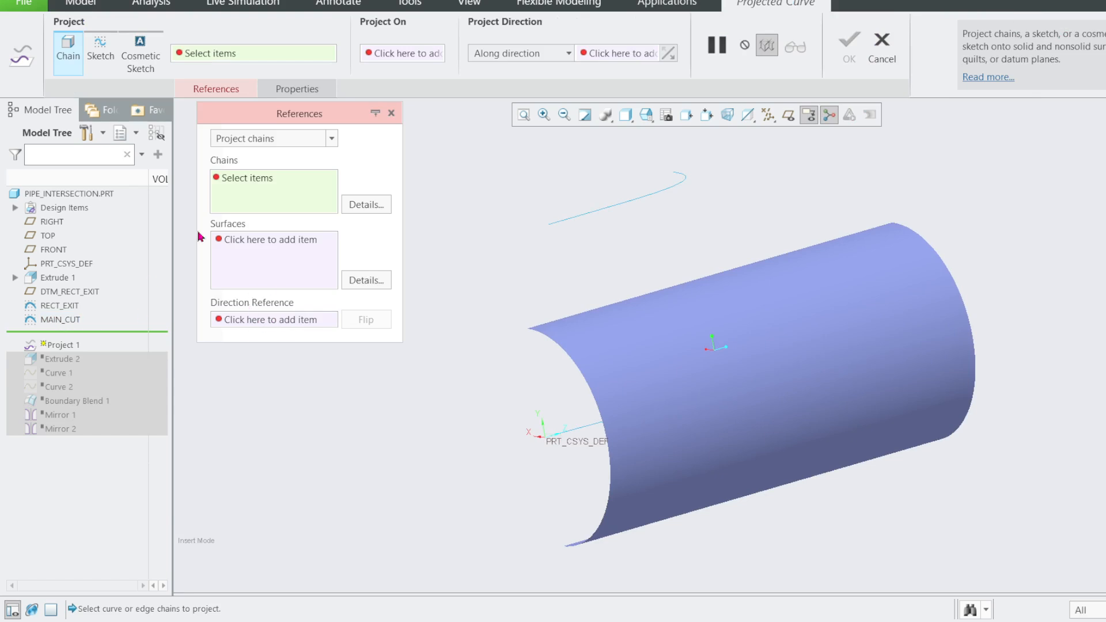
click(246, 183)
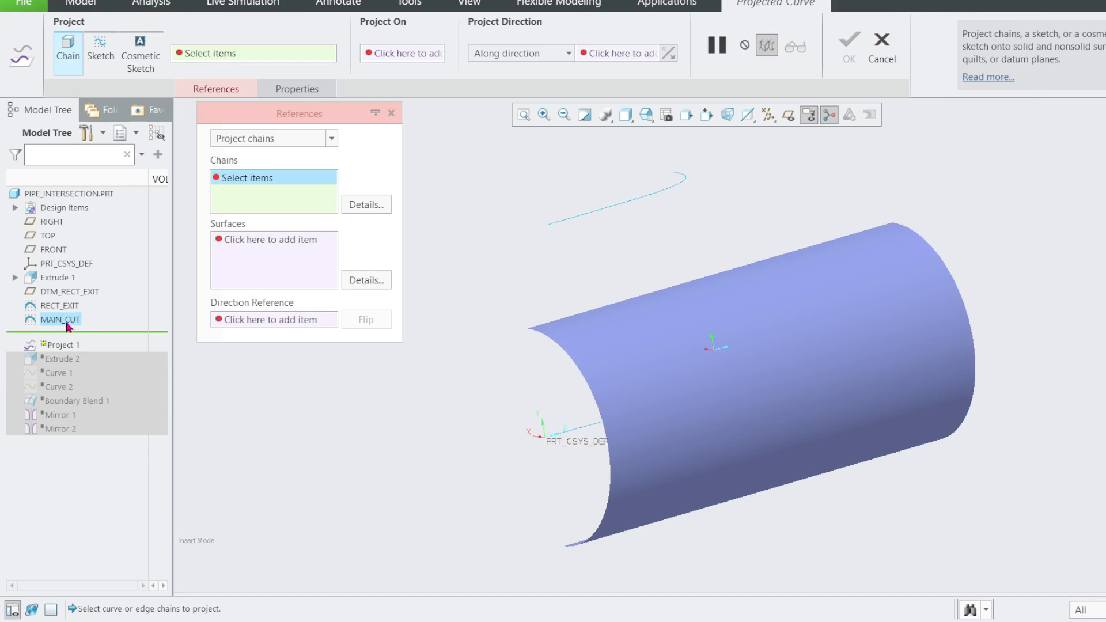
click(567, 438)
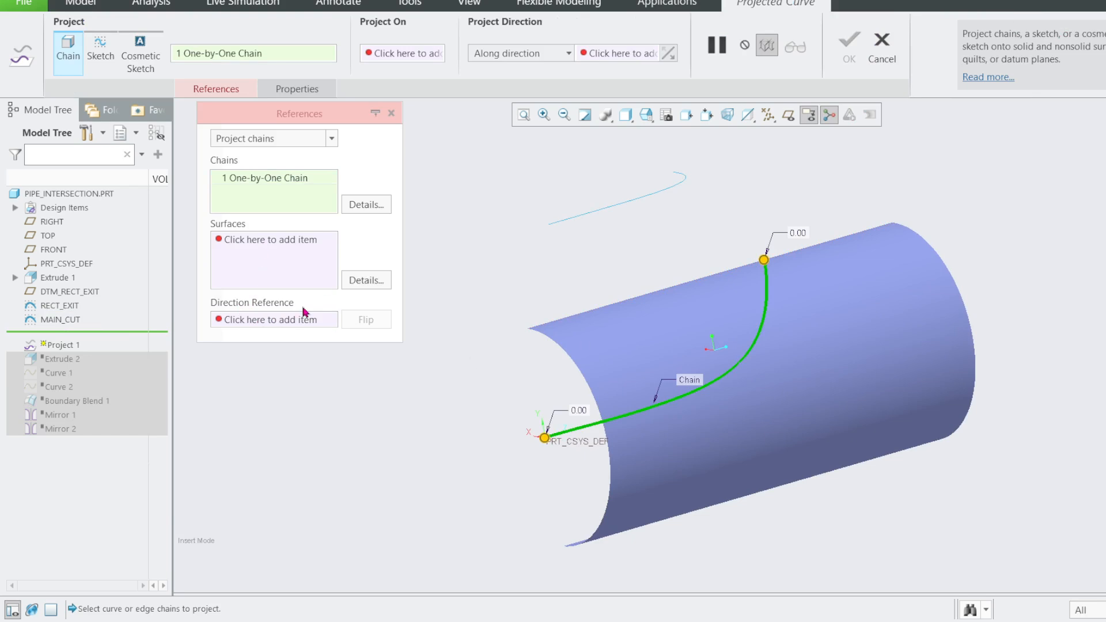
click(239, 242)
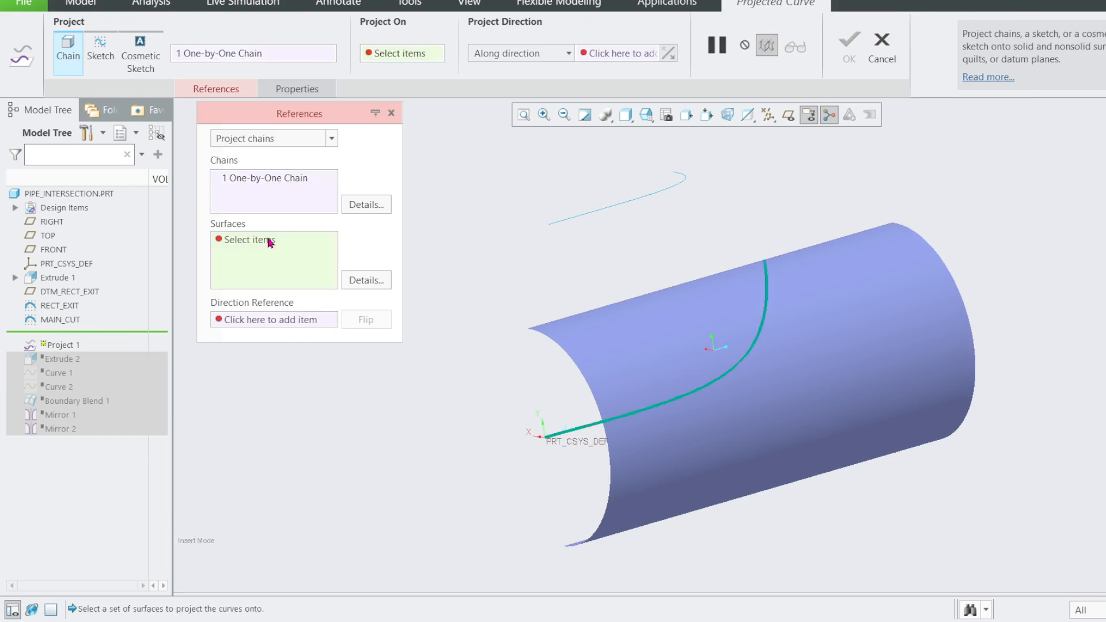
click(646, 347)
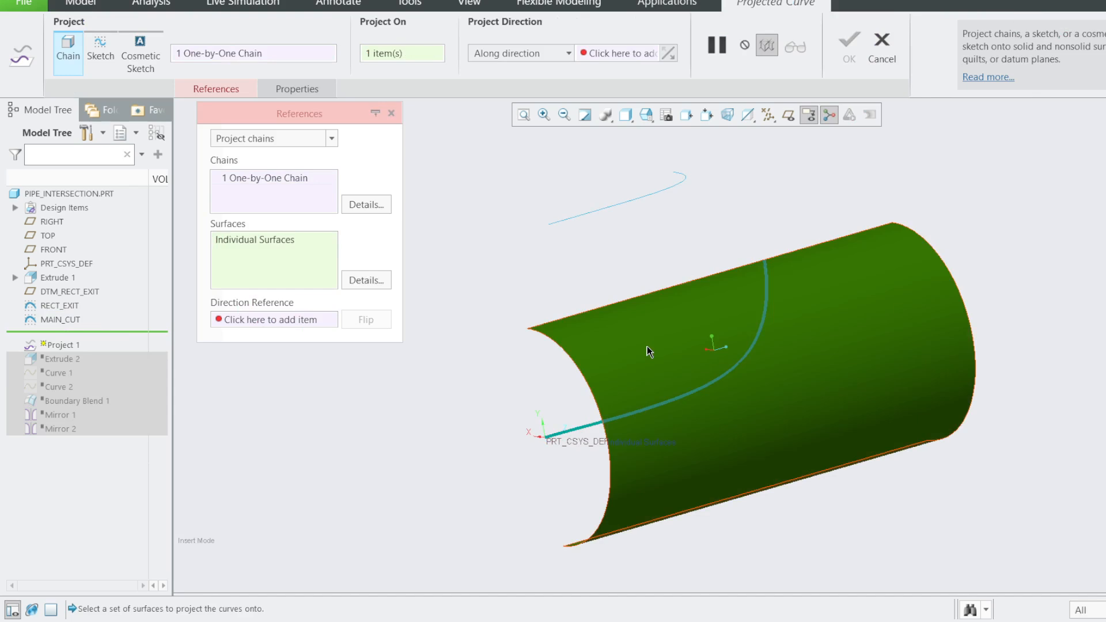
click(287, 321)
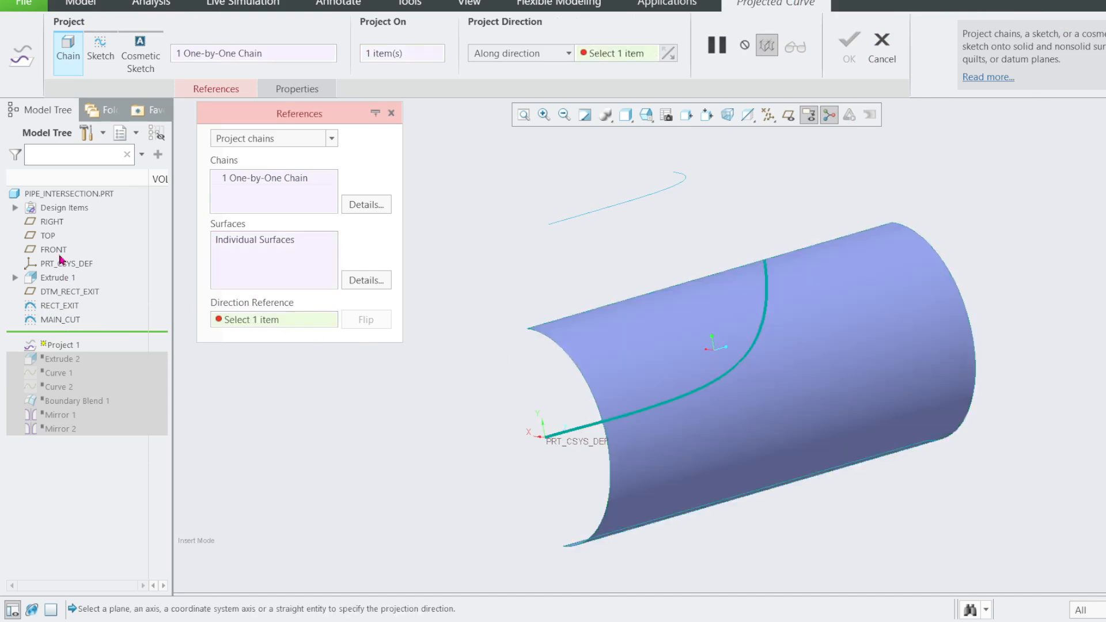
click(52, 221)
mouse_move(637, 292)
middle_down()
mouse_move(701, 299)
mouse_move(631, 288)
middle_up()
click(848, 51)
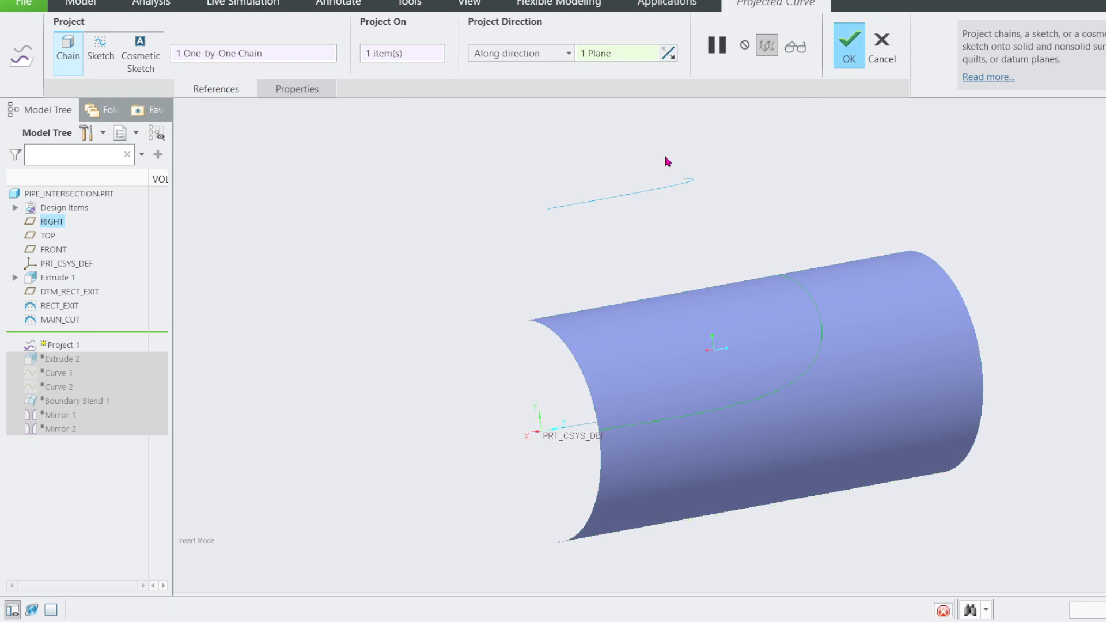
middle_drag(666, 160, 634, 192)
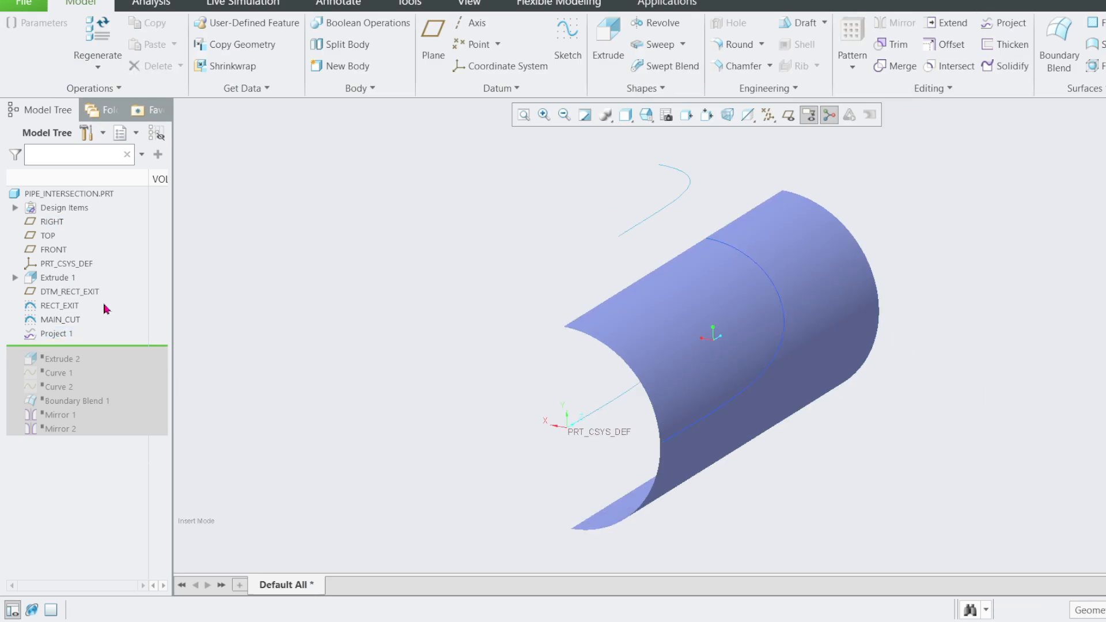
Trim the half-pipe quilt with the projected curve, removing the region between the curve and the pipe's front opening.
click(60, 320)
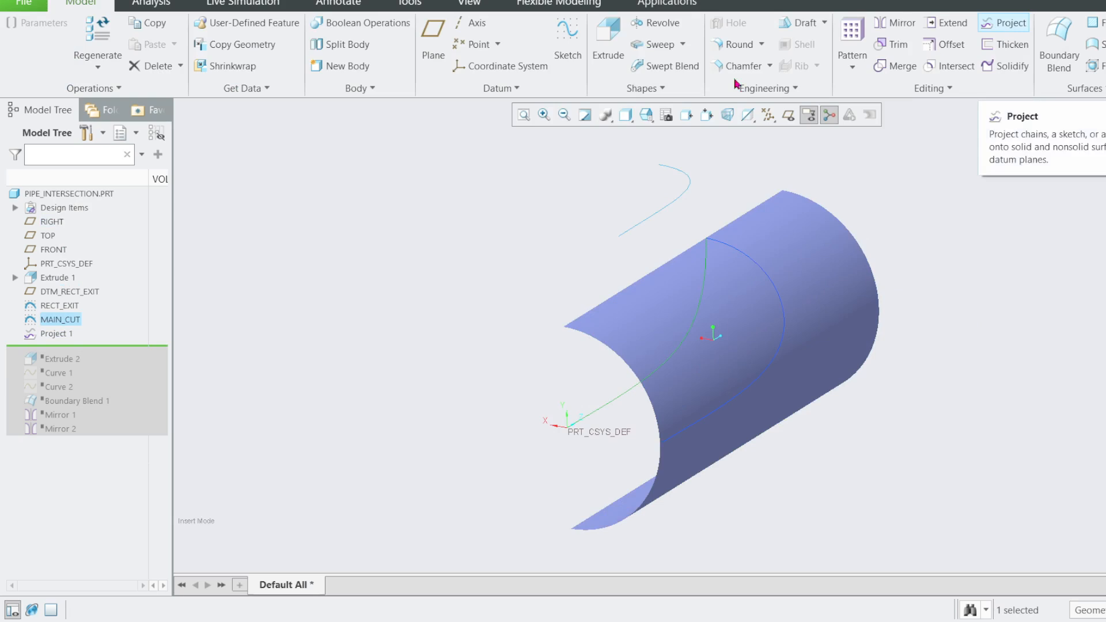
click(56, 336)
click(344, 330)
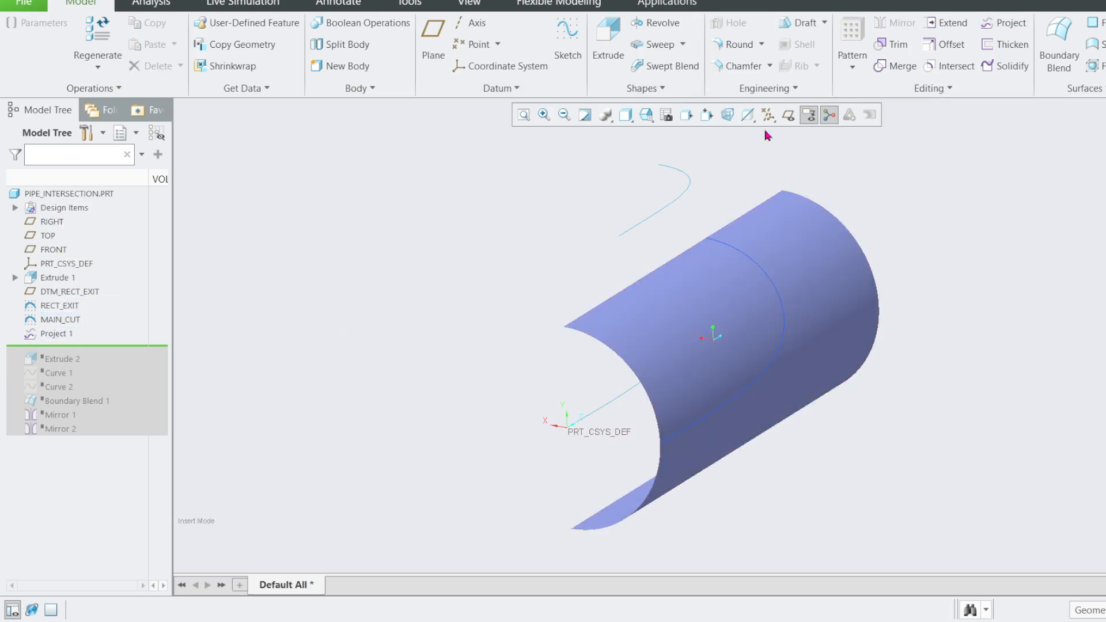
click(891, 44)
click(718, 310)
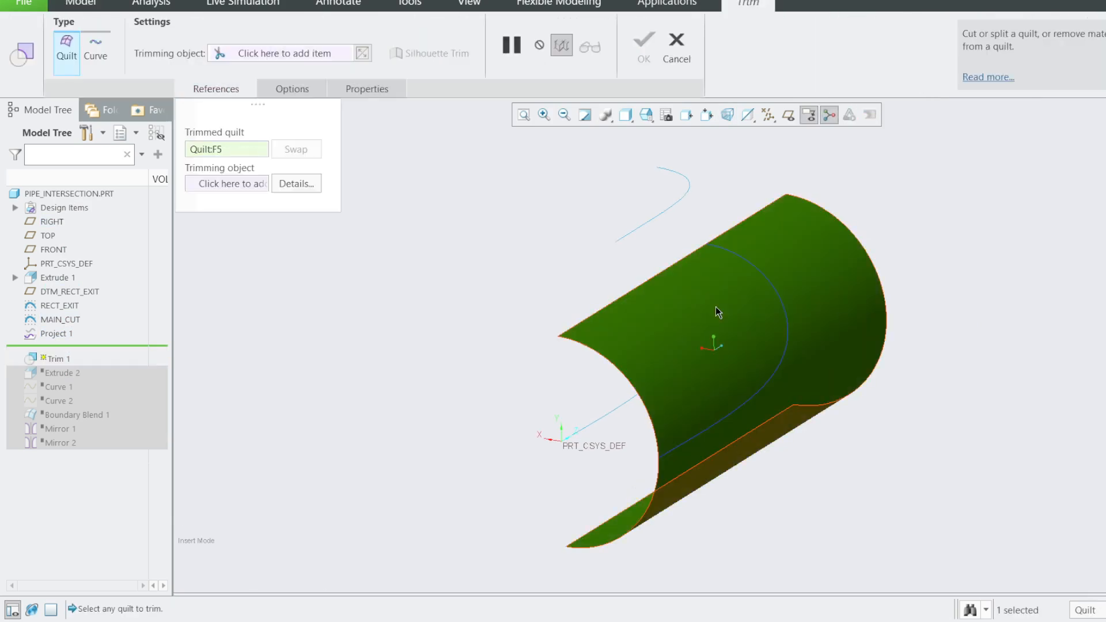
click(231, 182)
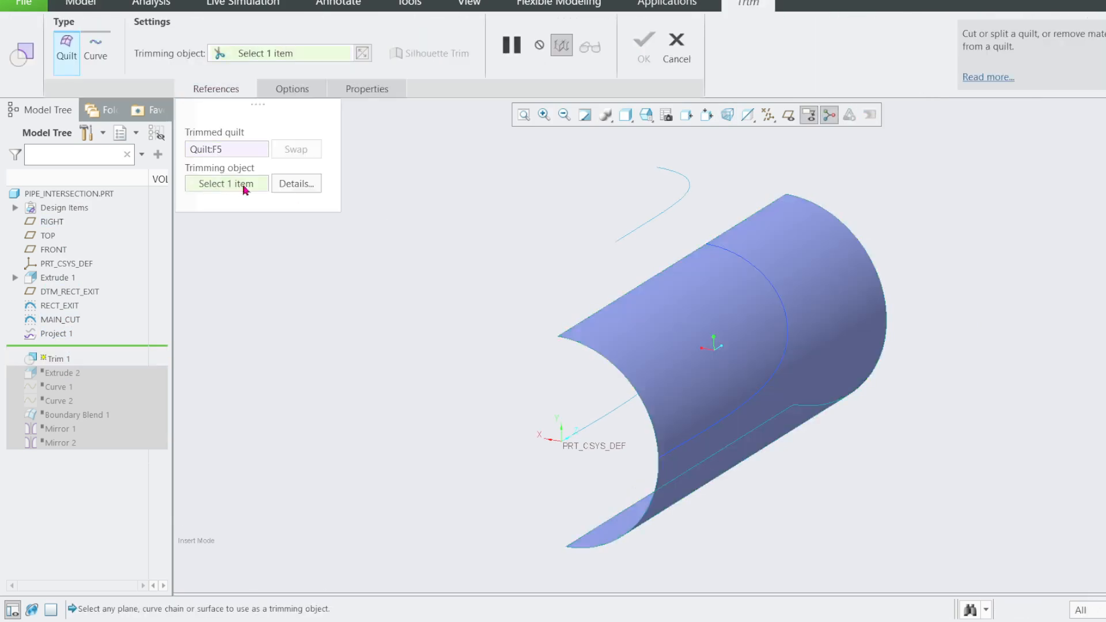
click(745, 264)
click(734, 381)
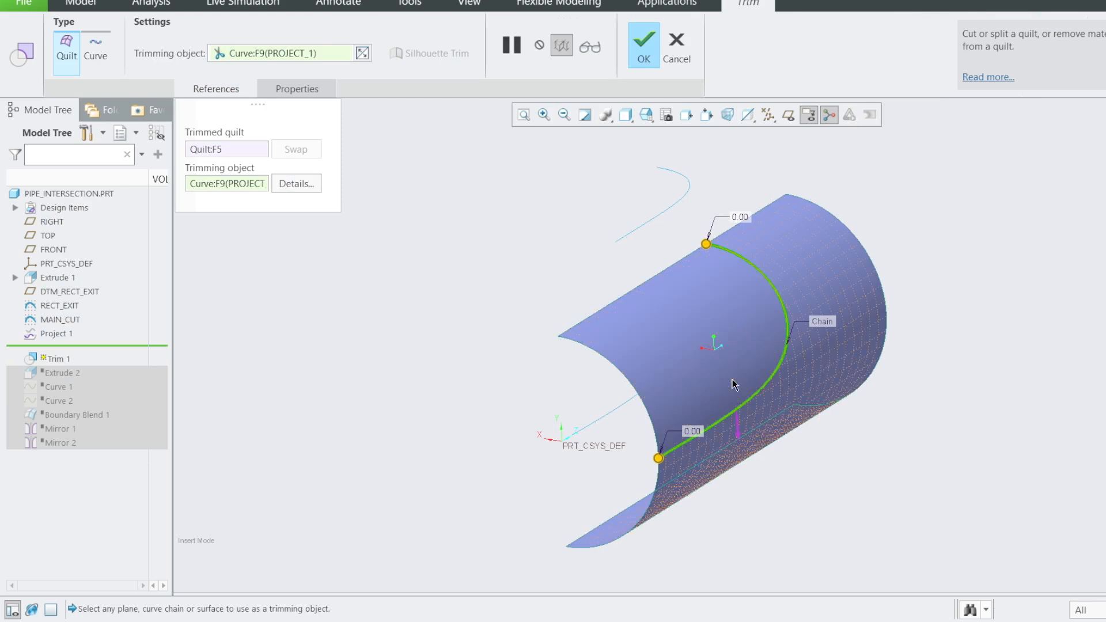
click(644, 44)
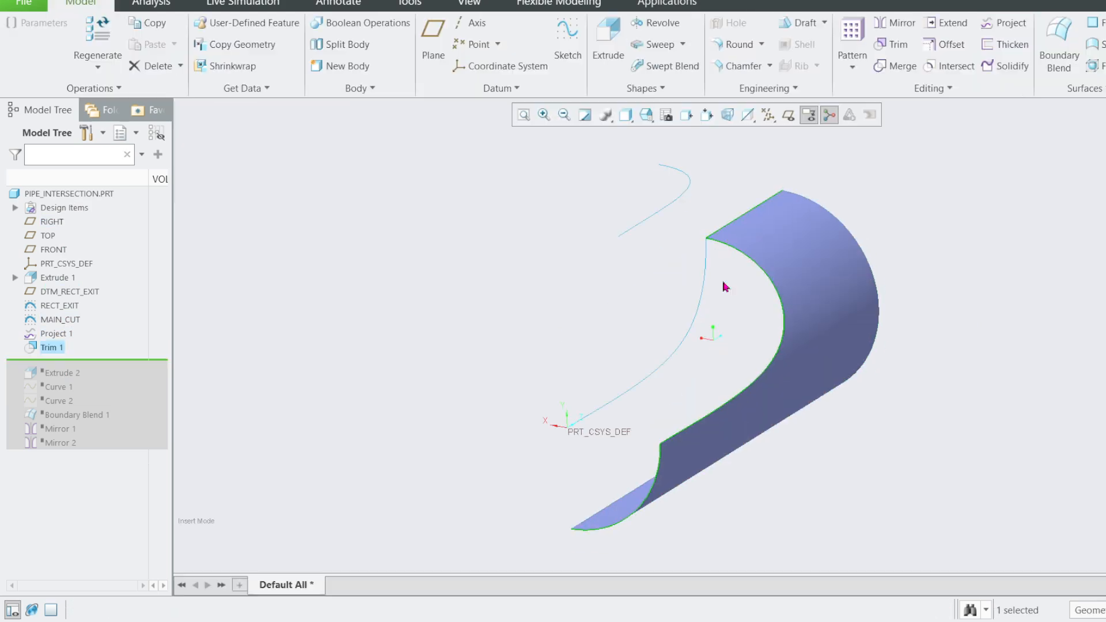
Hide the MAIN_CUT sketch and the projected curve so only the trimmed pipe and exit sketch are shown.
click(700, 305)
click(748, 257)
mouse_move(744, 261)
middle_down()
mouse_move(695, 274)
mouse_move(672, 318)
mouse_move(666, 291)
mouse_move(646, 295)
middle_up()
click(61, 336)
click(84, 284)
scroll(549, 300, down, 2)
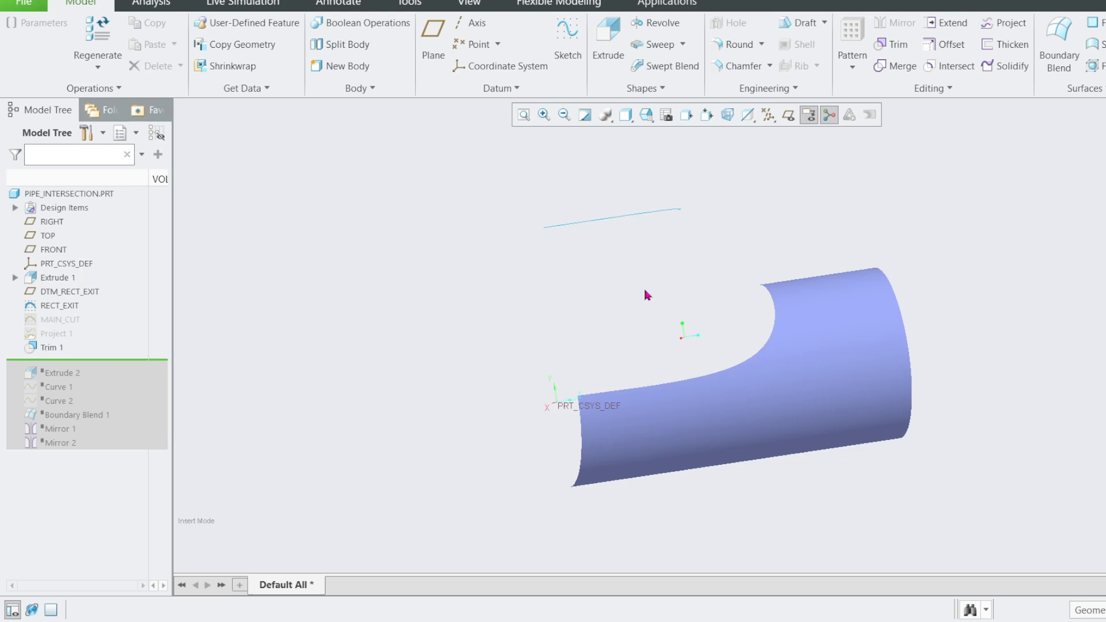
mouse_move(544, 293)
middle_down()
mouse_move(550, 306)
mouse_move(533, 319)
mouse_move(545, 296)
mouse_move(558, 304)
middle_up()
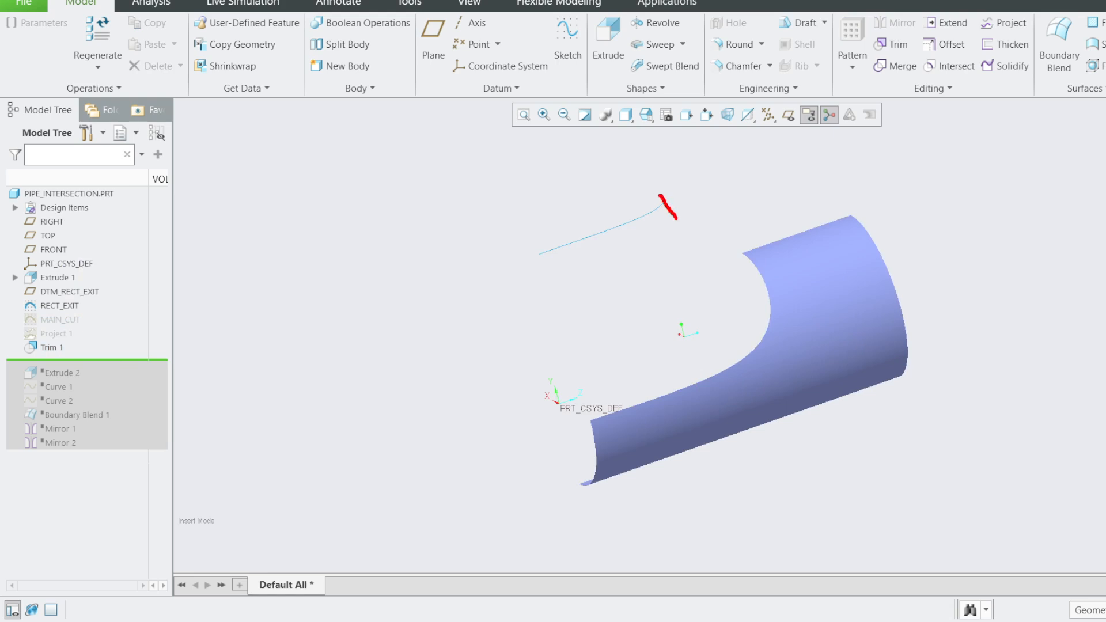
drag(676, 218, 726, 246)
drag(541, 274, 588, 382)
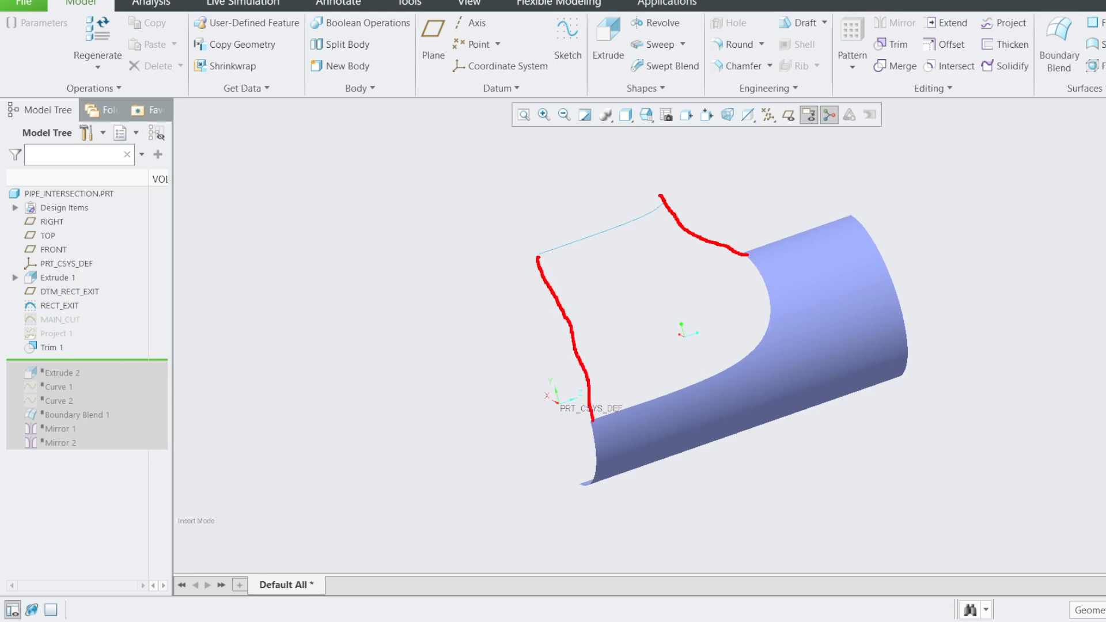
drag(642, 252, 613, 310)
drag(694, 291, 664, 346)
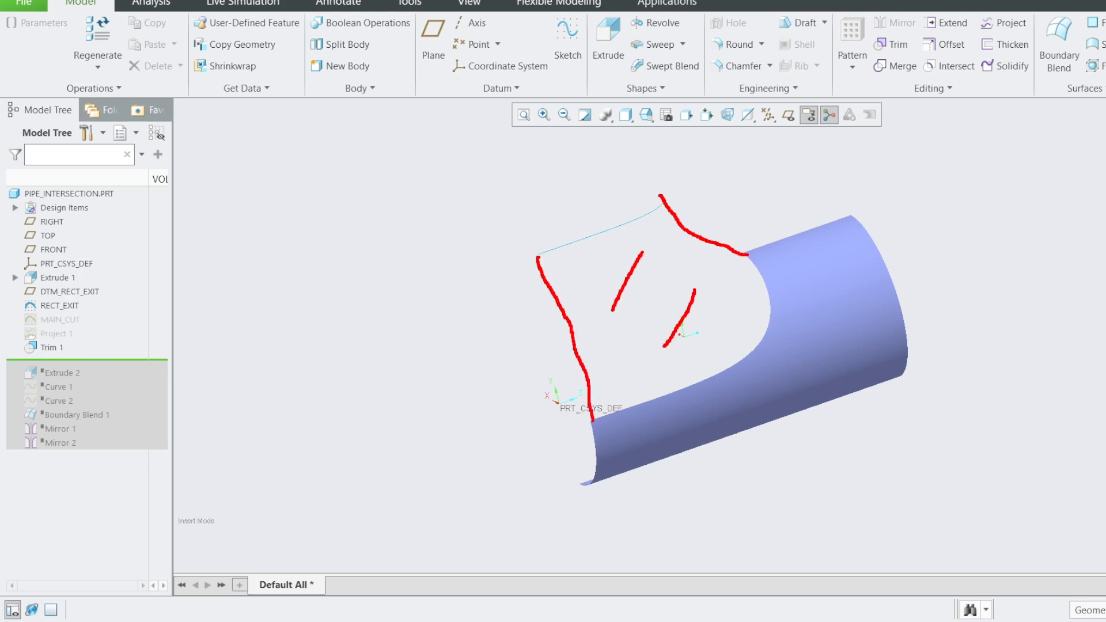
drag(751, 308, 724, 344)
mouse_move(1071, 15)
mouse_down()
mouse_move(1034, 20)
mouse_move(1078, 94)
mouse_move(1065, 15)
mouse_up()
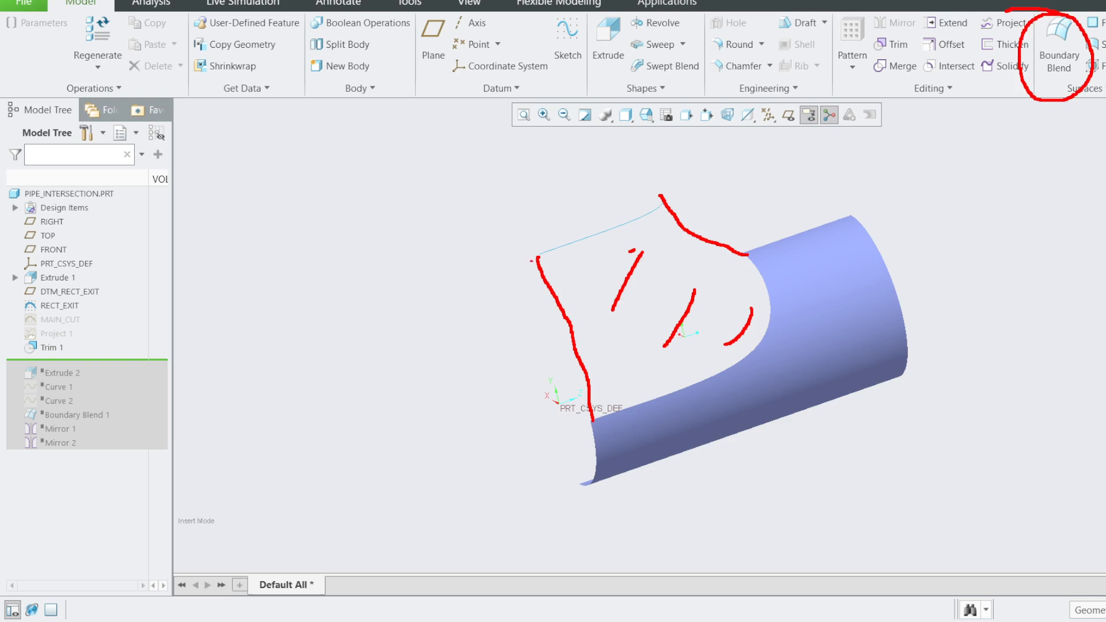
mouse_move(593, 422)
mouse_down()
mouse_move(368, 481)
mouse_move(331, 479)
mouse_move(279, 429)
mouse_move(231, 475)
mouse_move(254, 572)
mouse_move(619, 536)
mouse_move(602, 484)
mouse_up()
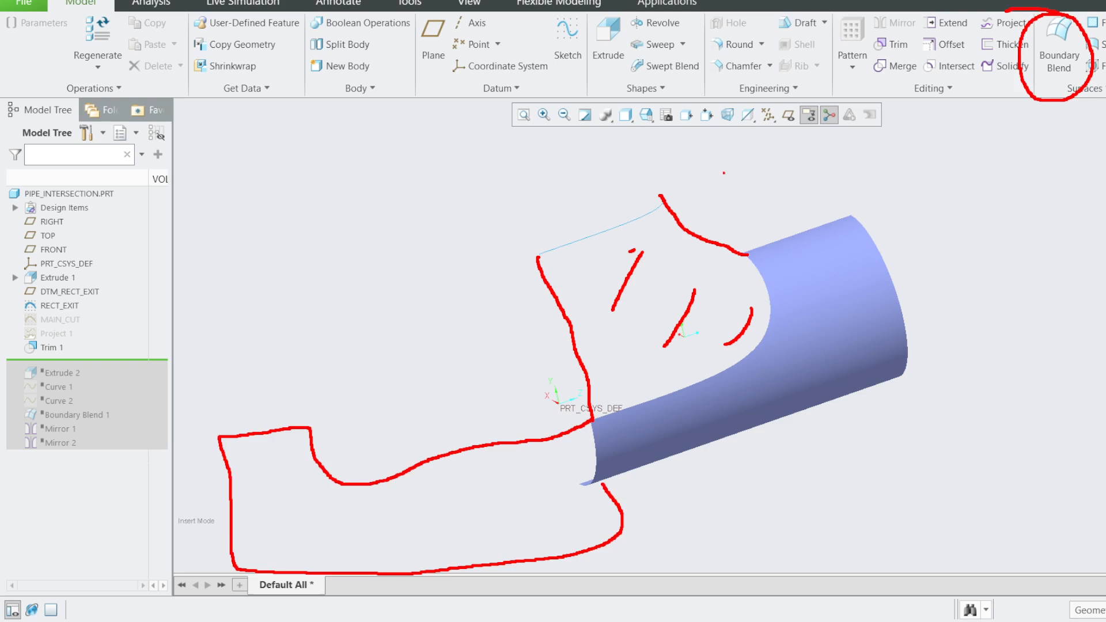
mouse_move(731, 180)
mouse_down()
mouse_move(694, 220)
mouse_move(758, 215)
mouse_move(680, 221)
mouse_up()
click(661, 231)
mouse_move(482, 339)
mouse_down()
mouse_move(564, 315)
mouse_move(531, 307)
mouse_move(542, 347)
mouse_move(530, 293)
mouse_up()
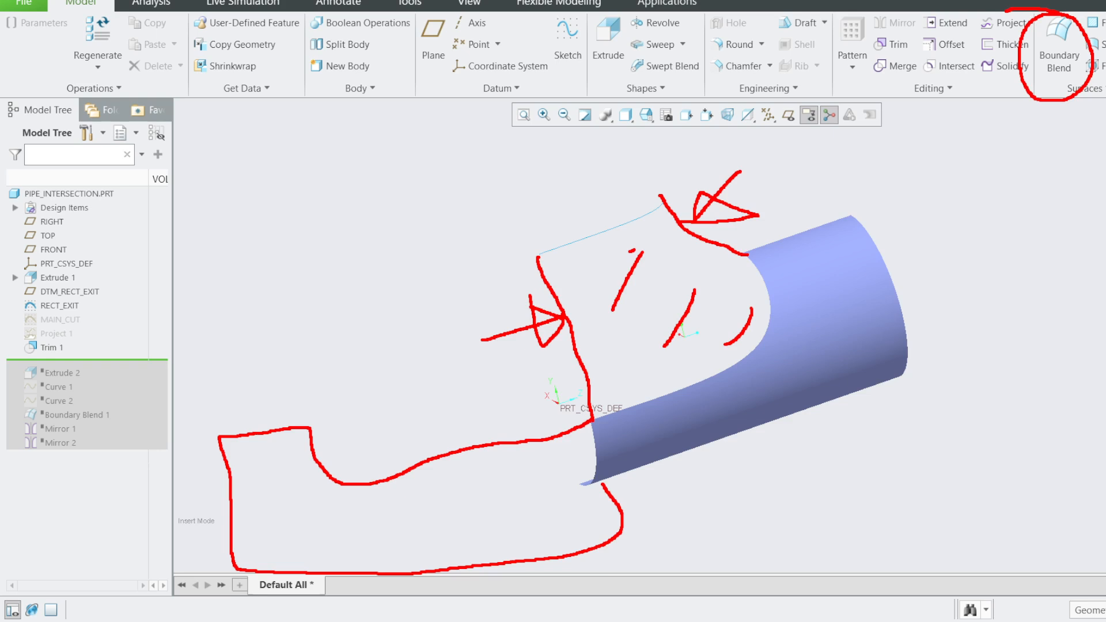
key(Escape)
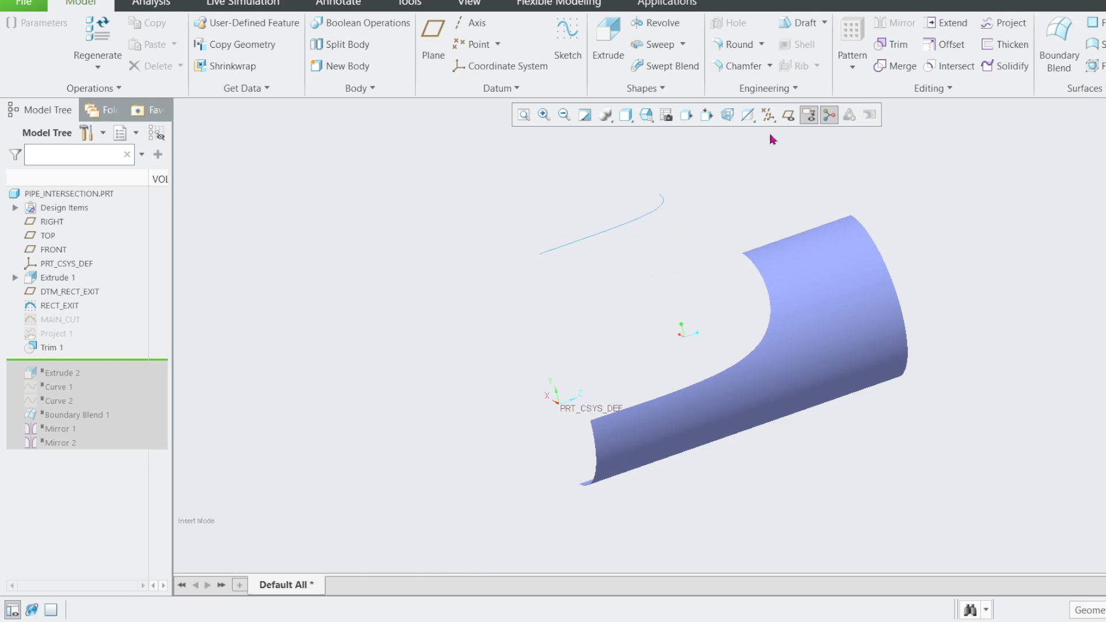
Display the datum planes and examine how the FRONT and RIGHT planes relate to the trimmed pipe and RECT_EXIT sketch.
click(788, 114)
mouse_move(684, 270)
middle_down()
mouse_move(657, 252)
mouse_move(698, 263)
middle_up()
click(603, 301)
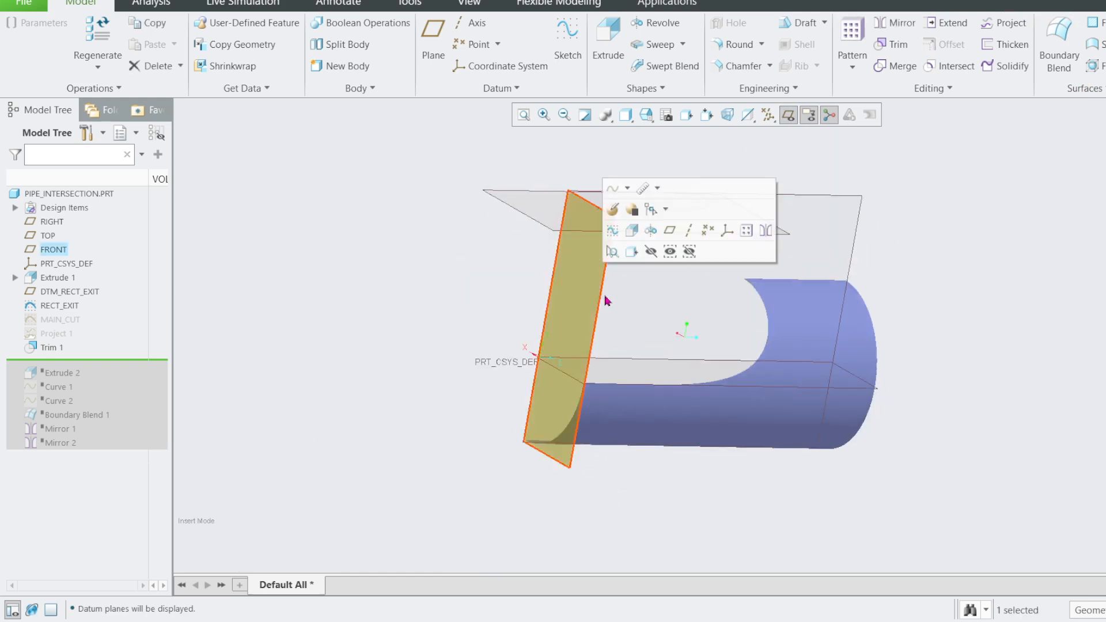
click(858, 227)
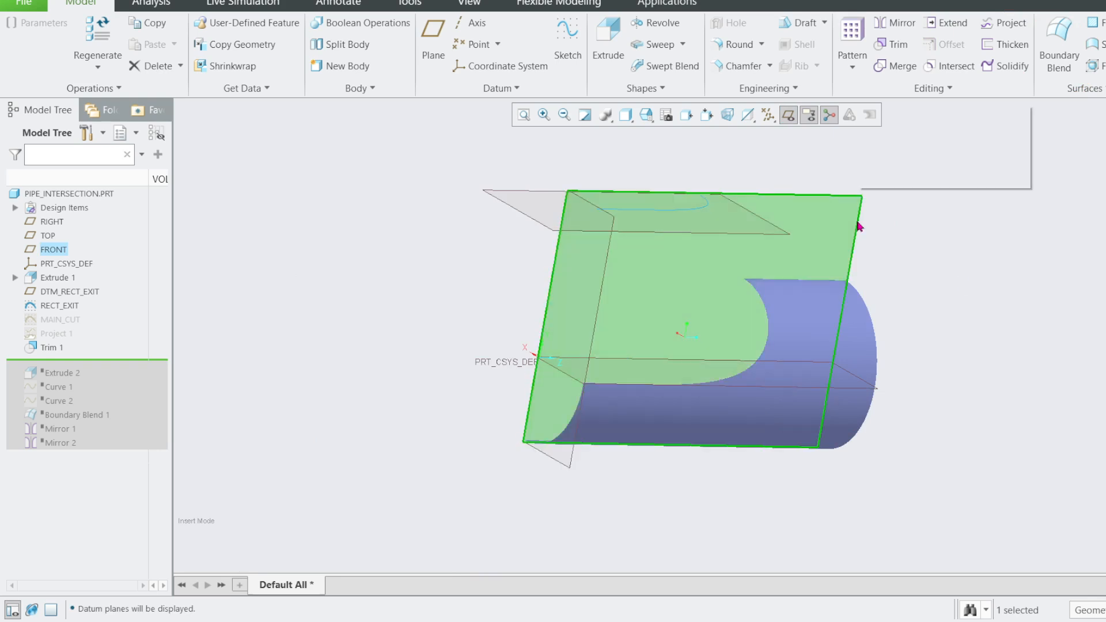
click(715, 233)
click(715, 234)
click(457, 258)
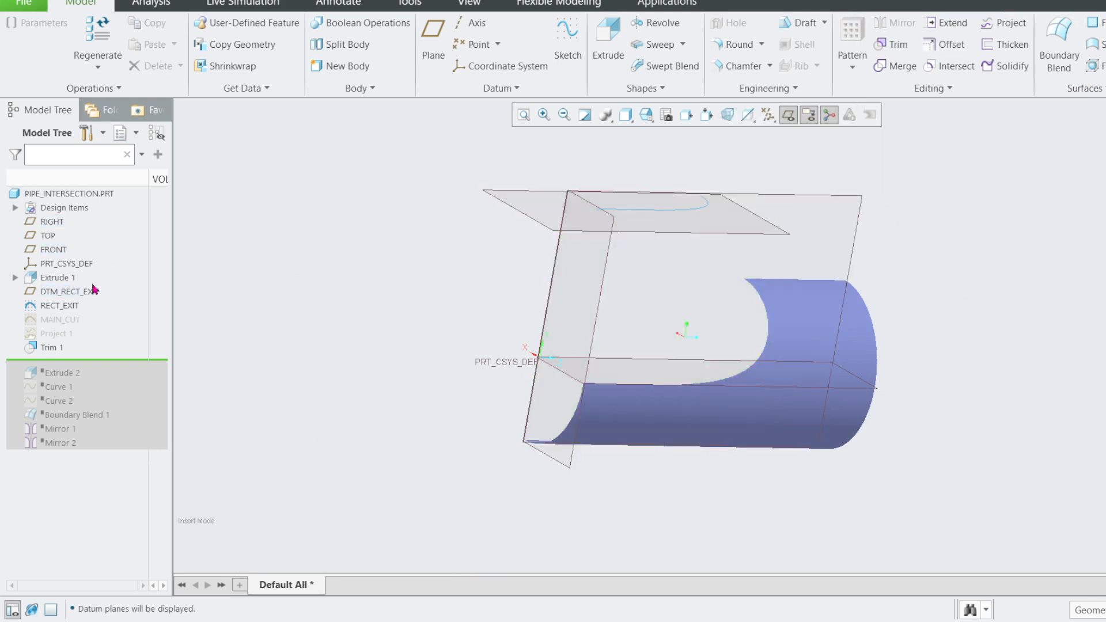
click(652, 211)
scroll(665, 386, up, 1)
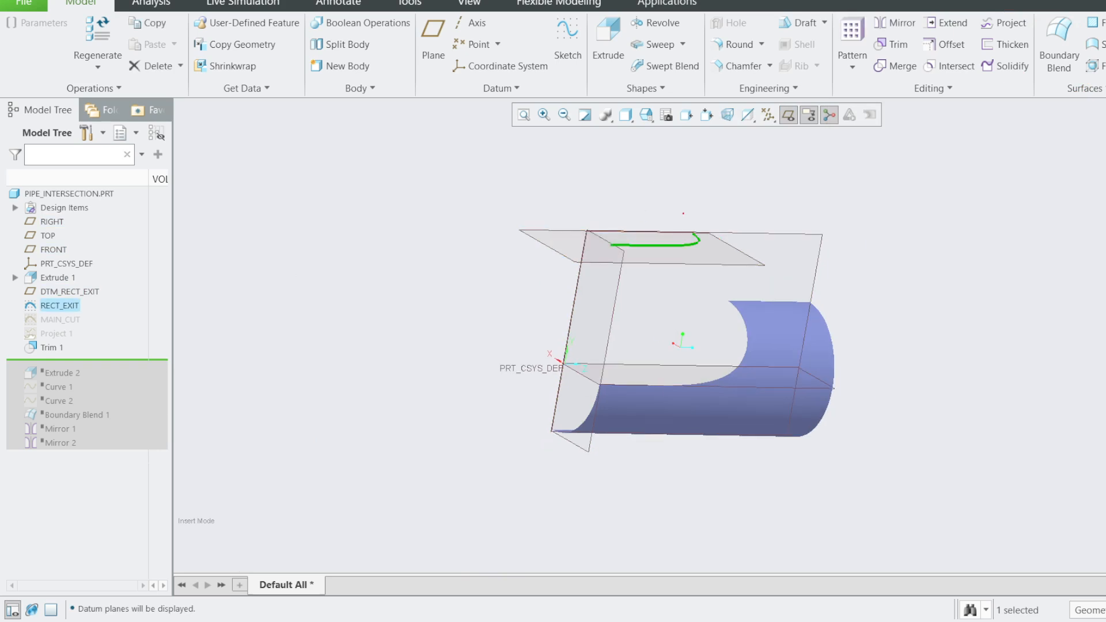
drag(701, 234, 711, 142)
drag(593, 148, 603, 250)
mouse_move(694, 228)
mouse_down()
mouse_move(717, 282)
mouse_move(746, 302)
mouse_up()
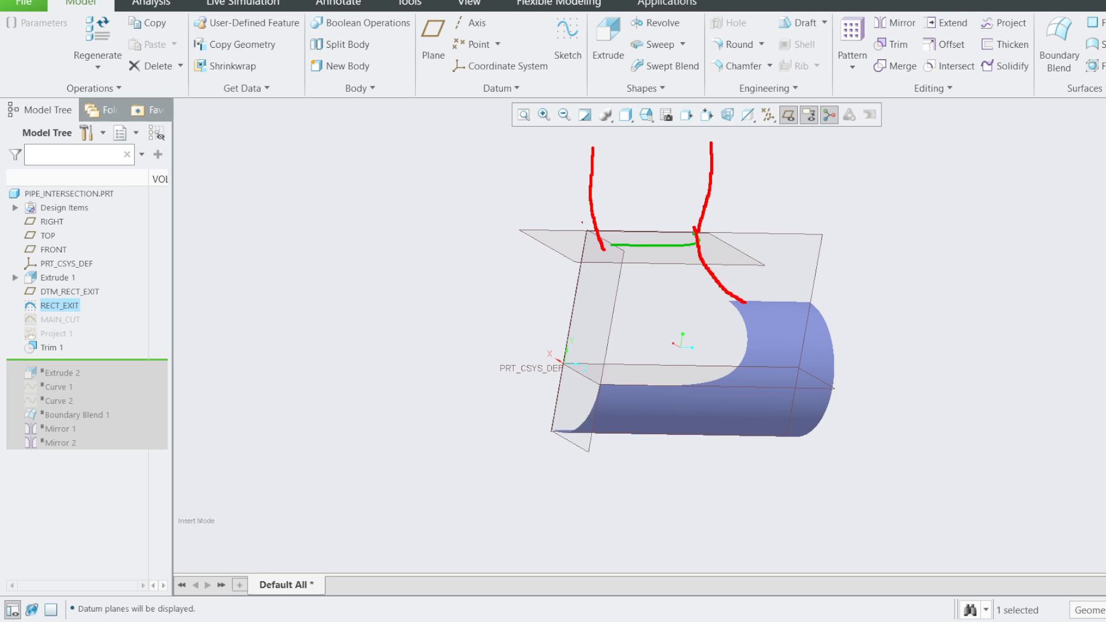
mouse_move(374, 358)
mouse_down()
mouse_move(575, 350)
mouse_move(599, 370)
mouse_up()
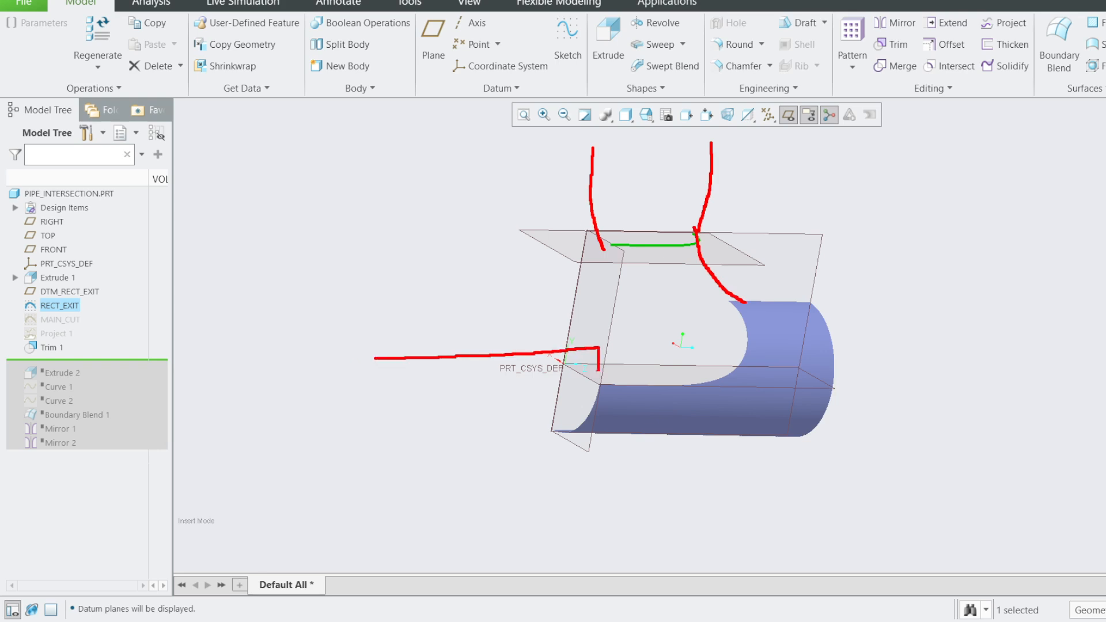
drag(605, 257, 548, 356)
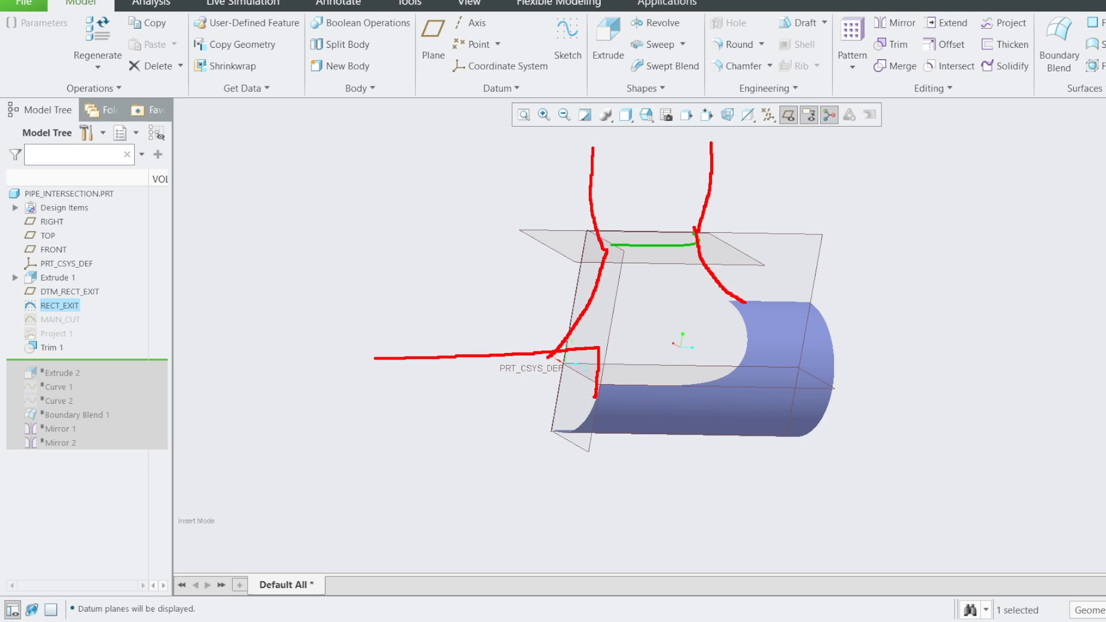
drag(415, 435, 605, 427)
key(Escape)
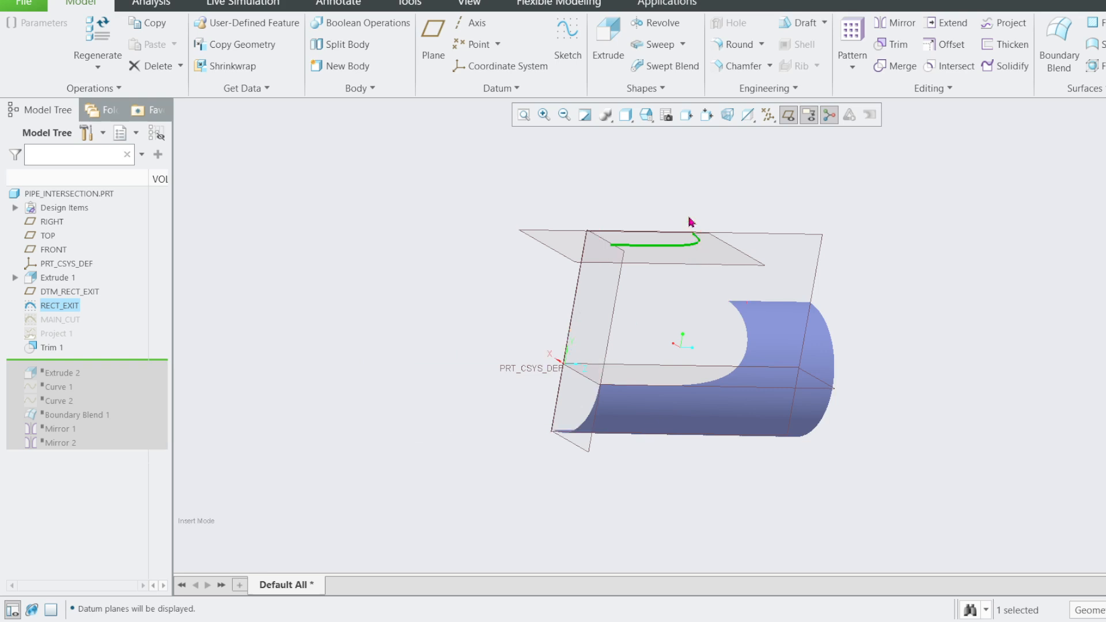
Clear the RECT_EXIT selection and hide the datum planes.
click(664, 220)
mouse_move(664, 220)
middle_down()
mouse_move(654, 247)
mouse_move(677, 269)
mouse_move(650, 251)
mouse_move(656, 257)
mouse_move(605, 288)
mouse_move(684, 264)
mouse_move(656, 238)
mouse_move(730, 232)
mouse_move(724, 244)
mouse_move(696, 206)
mouse_move(688, 224)
mouse_move(570, 318)
mouse_move(610, 286)
mouse_move(580, 224)
middle_up()
click(788, 114)
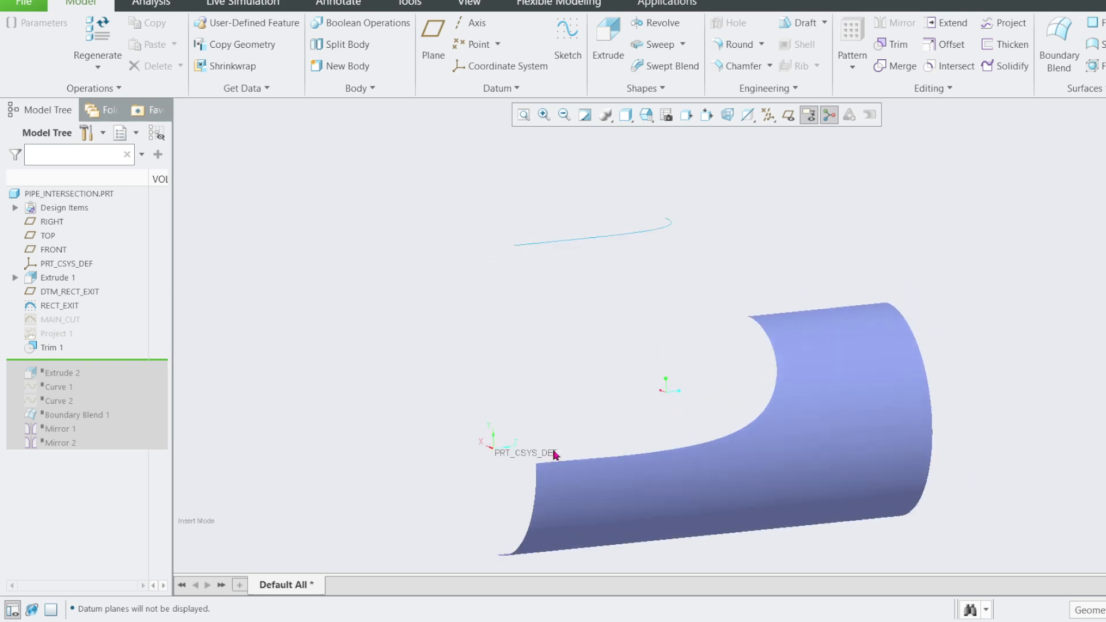
Create a spline curve through points from the front end of the RECT_EXIT sketch to the trimmed pipe's upper front vertex.
click(504, 89)
mouse_move(504, 111)
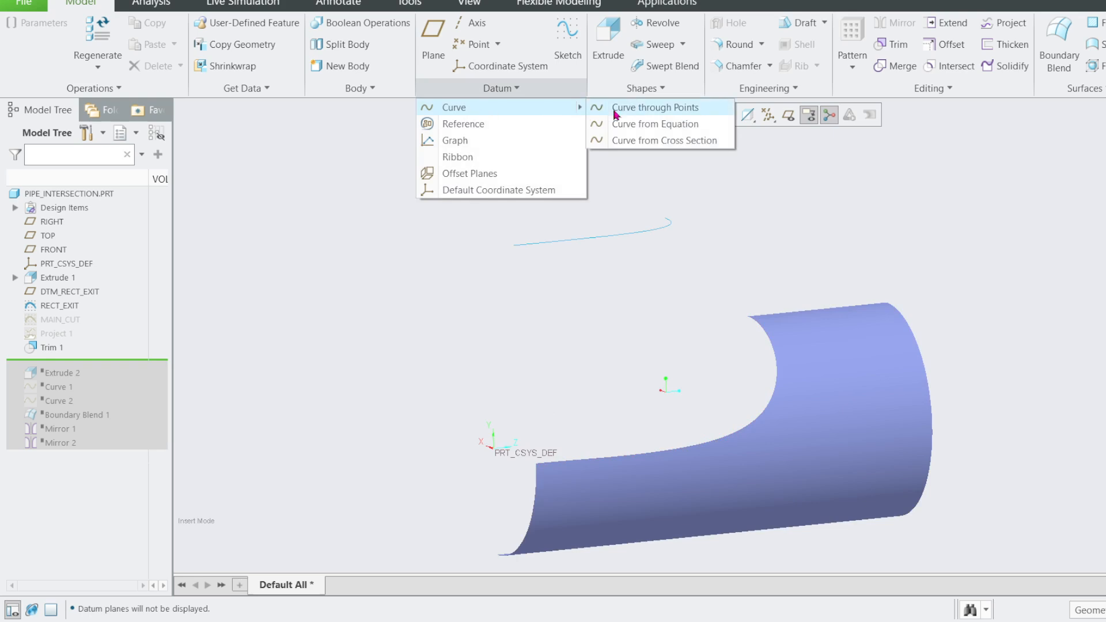
click(640, 109)
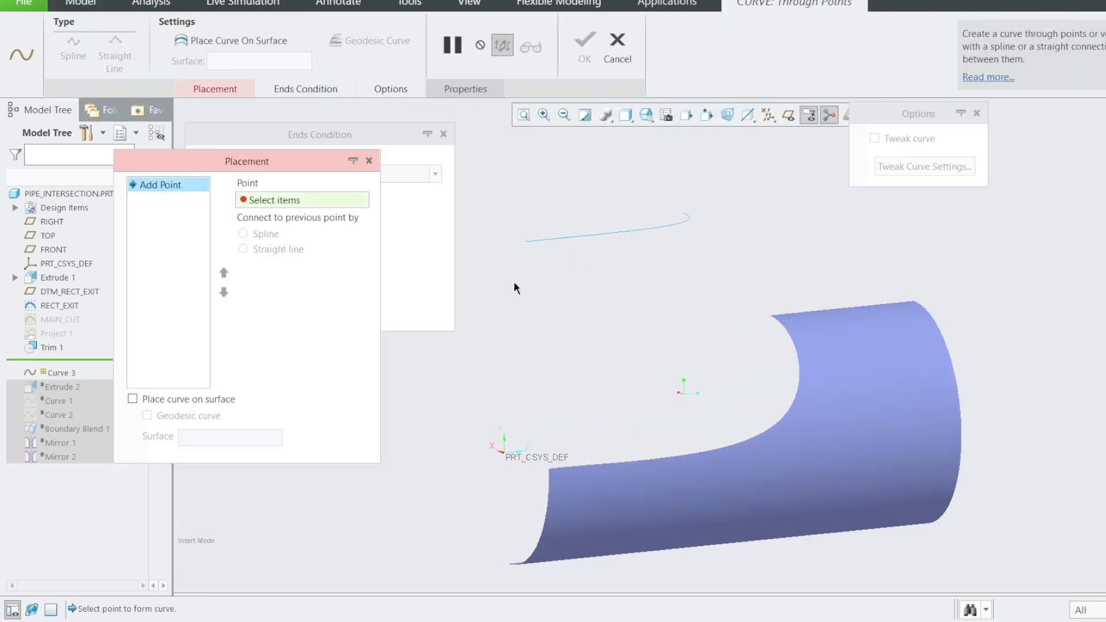
click(524, 242)
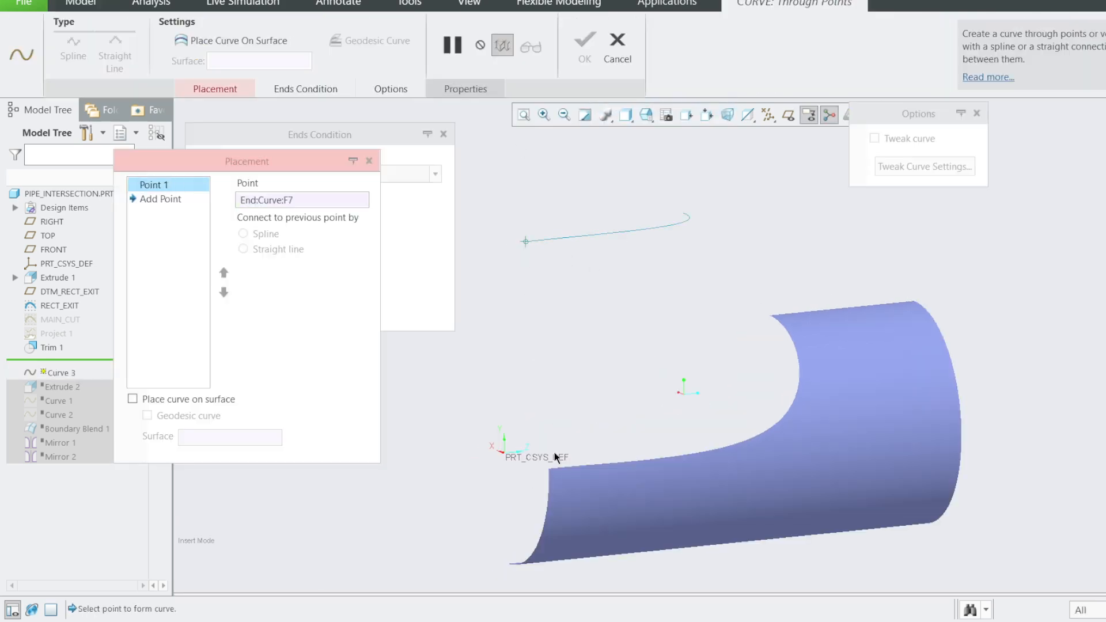
click(549, 474)
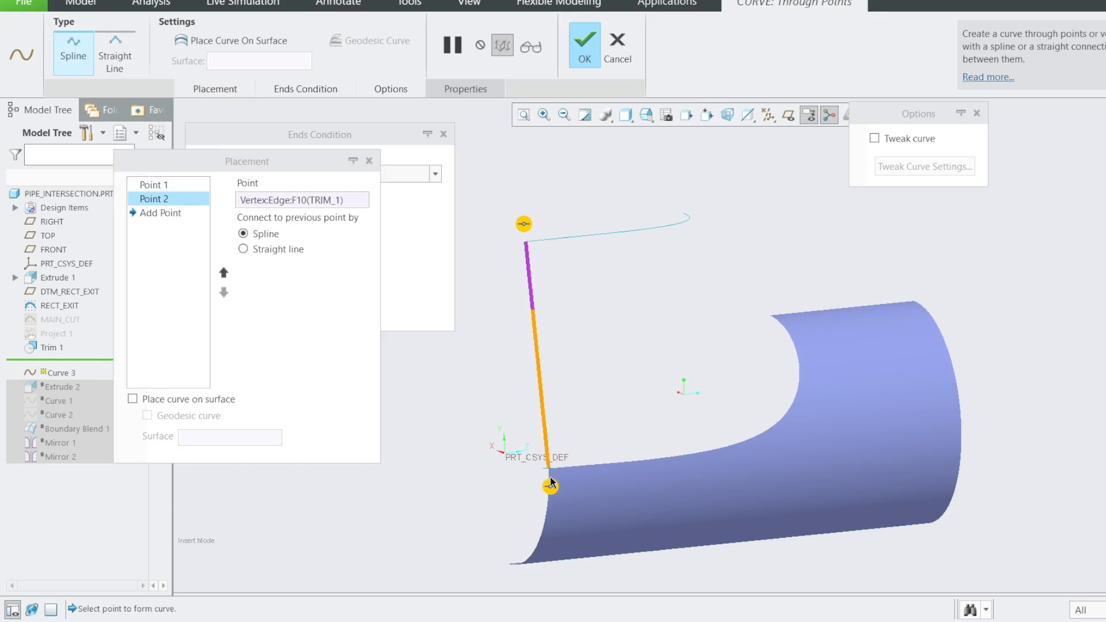
middle_drag(537, 242, 810, 318)
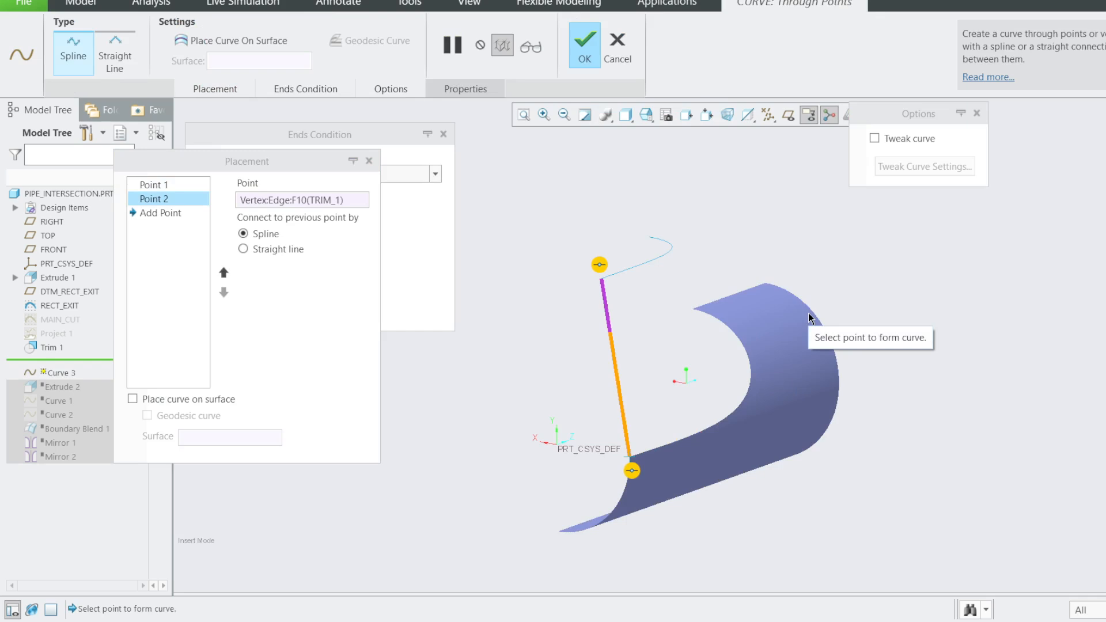
Make the curve's lower end tangent to the trimmed half-pipe surface.
right_click(633, 475)
click(659, 499)
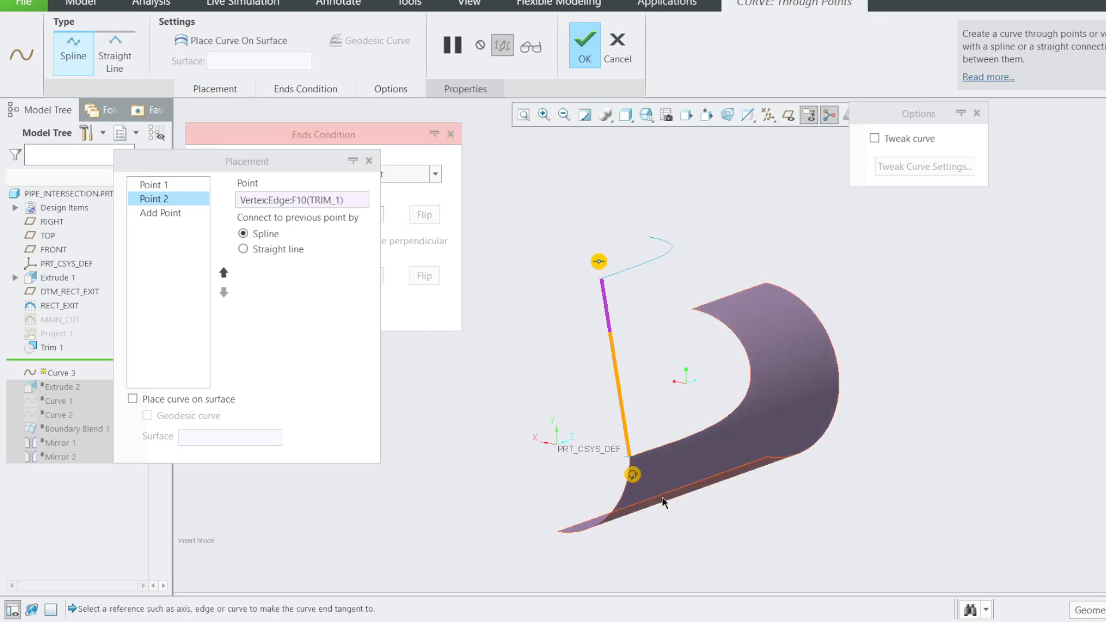
click(663, 485)
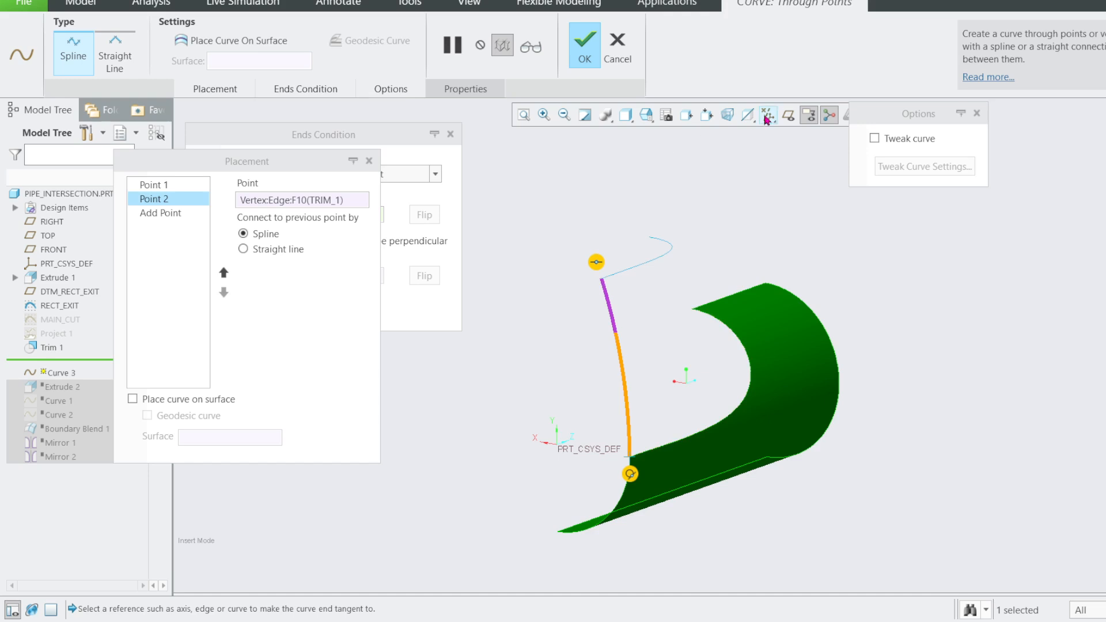
Make the curve's upper end normal to the DTM_RECT_EXIT plane and complete the curve.
right_click(598, 263)
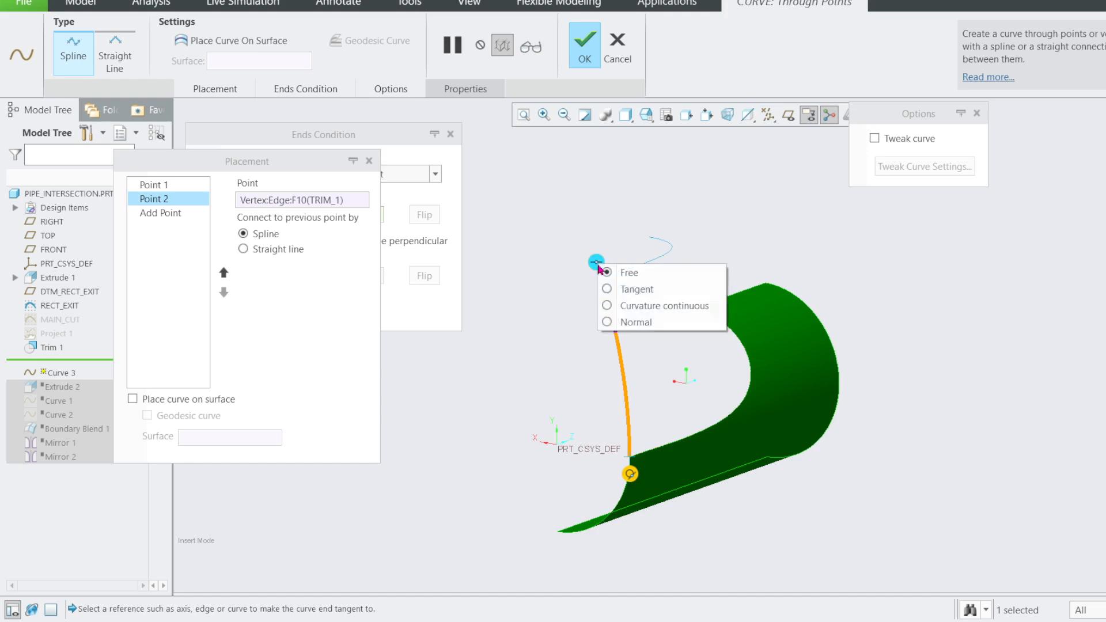
click(626, 324)
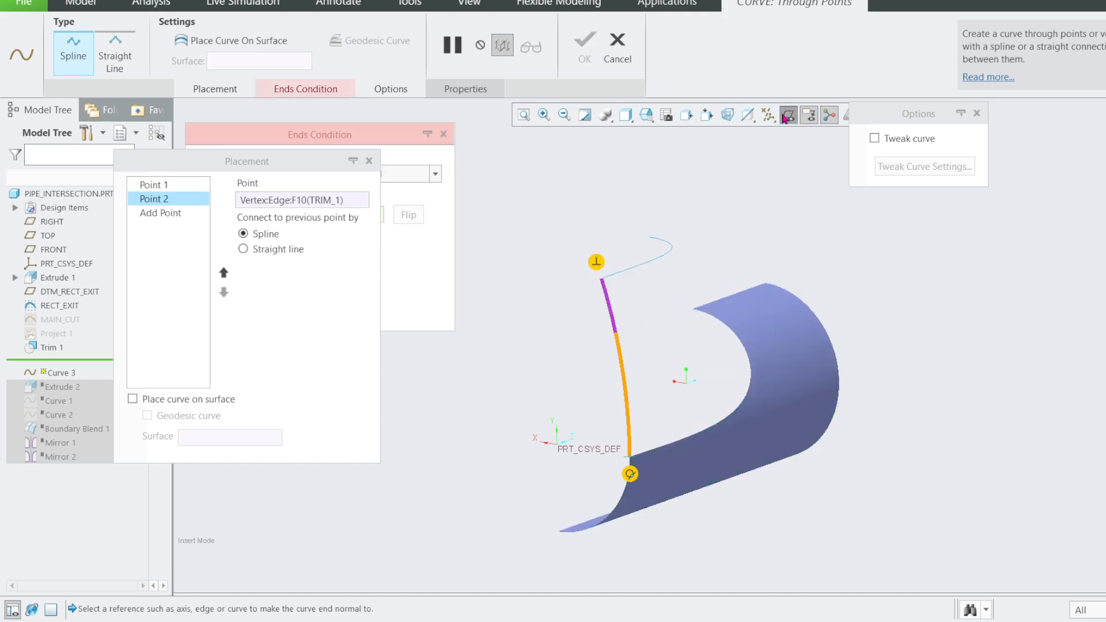
click(692, 288)
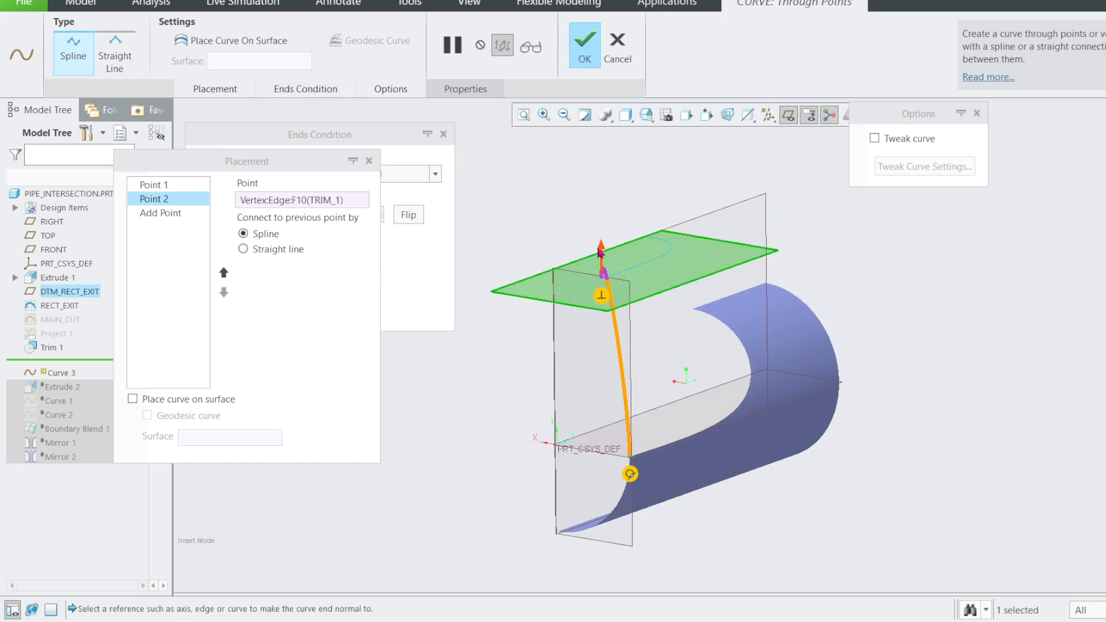
mouse_move(612, 302)
middle_down()
mouse_move(643, 322)
mouse_move(606, 313)
mouse_move(625, 328)
middle_up()
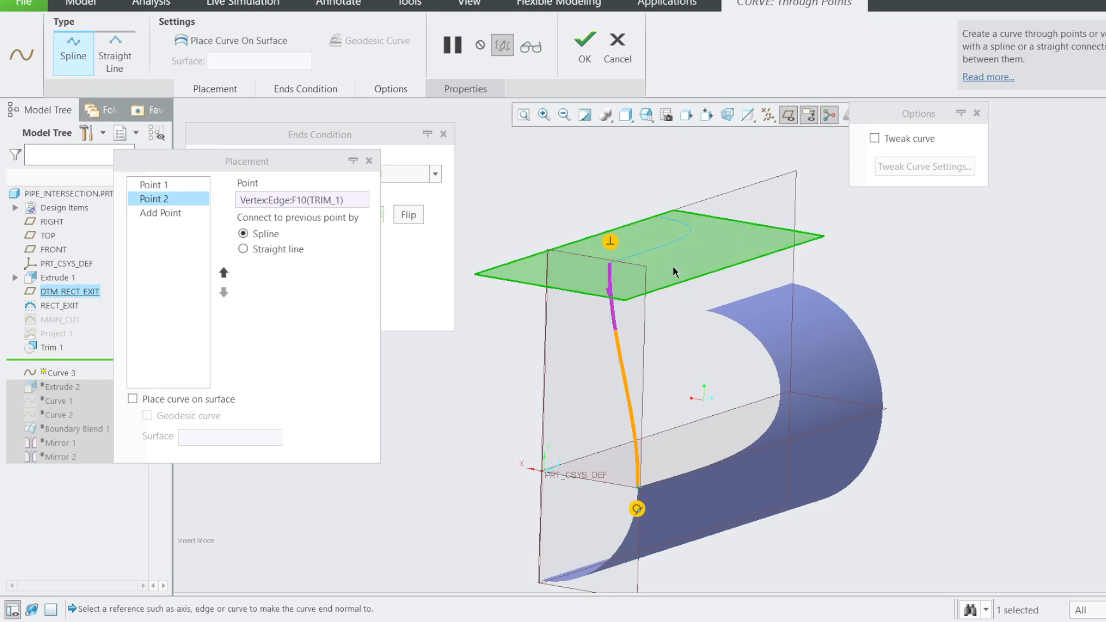
click(584, 46)
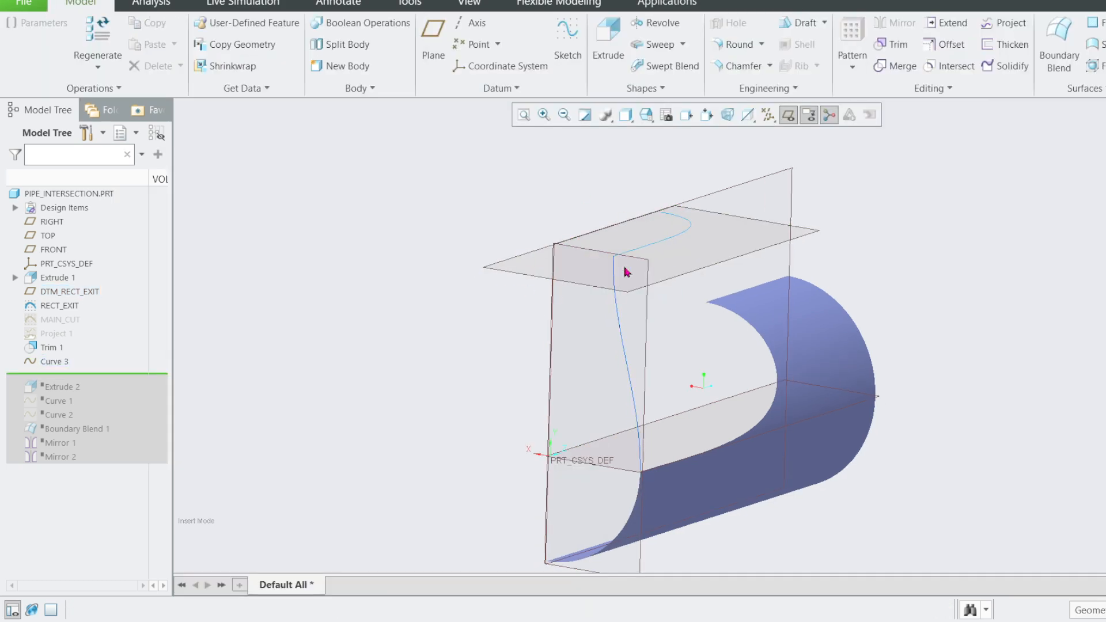
Extrude the RECT_EXIT sketch upward as a surface with a depth of 61.01.
click(639, 253)
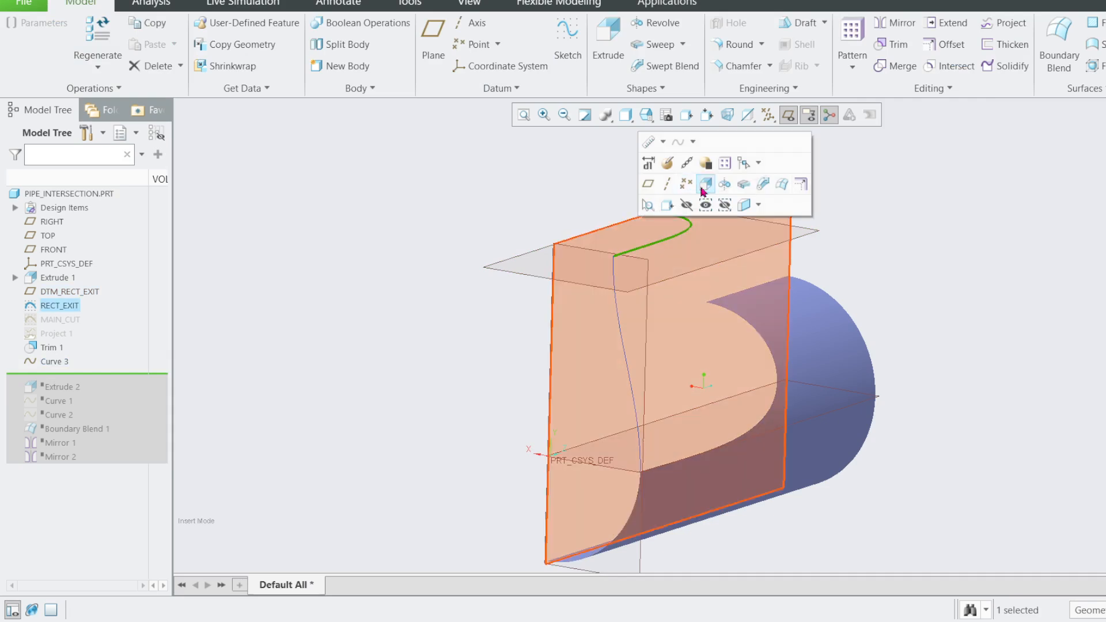
click(704, 183)
scroll(556, 302, down, 2)
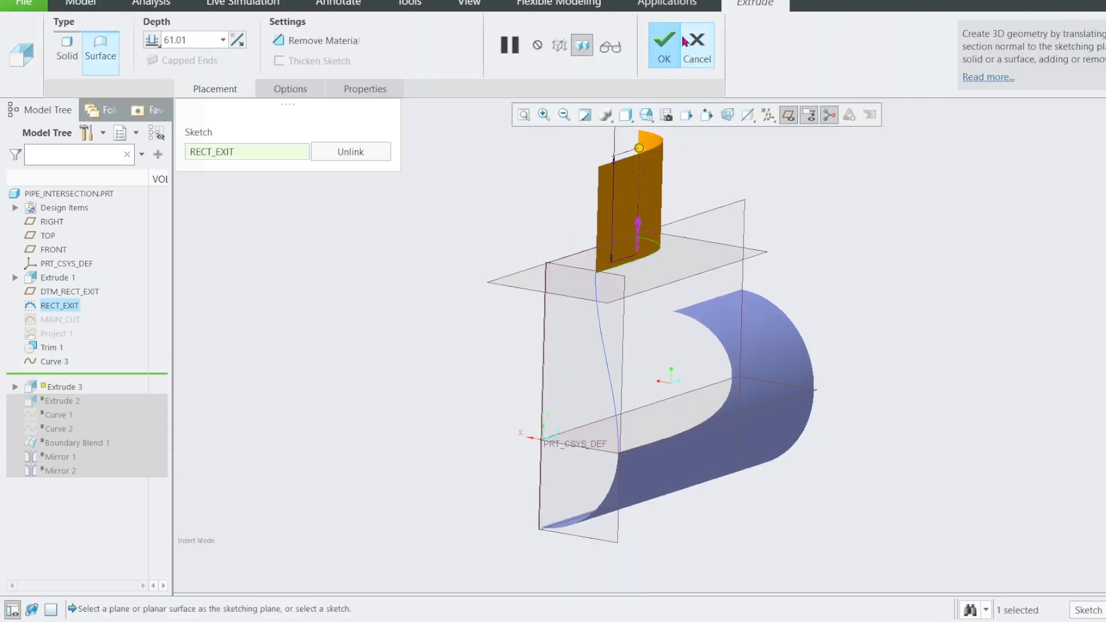
click(664, 46)
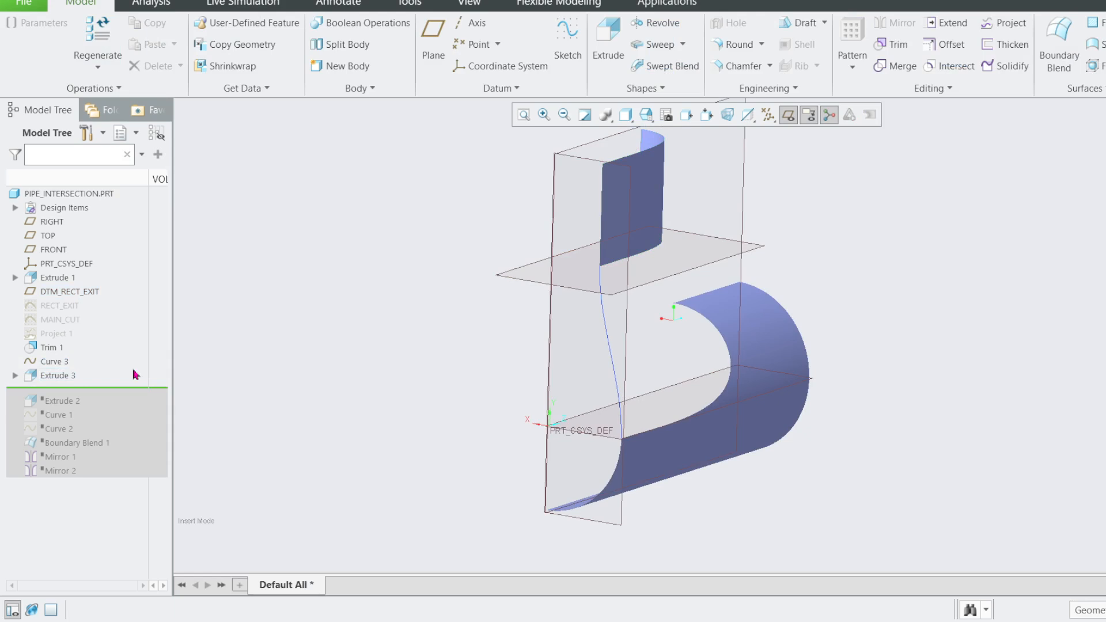
Hide Curve 3 and the datum planes.
click(54, 364)
click(86, 325)
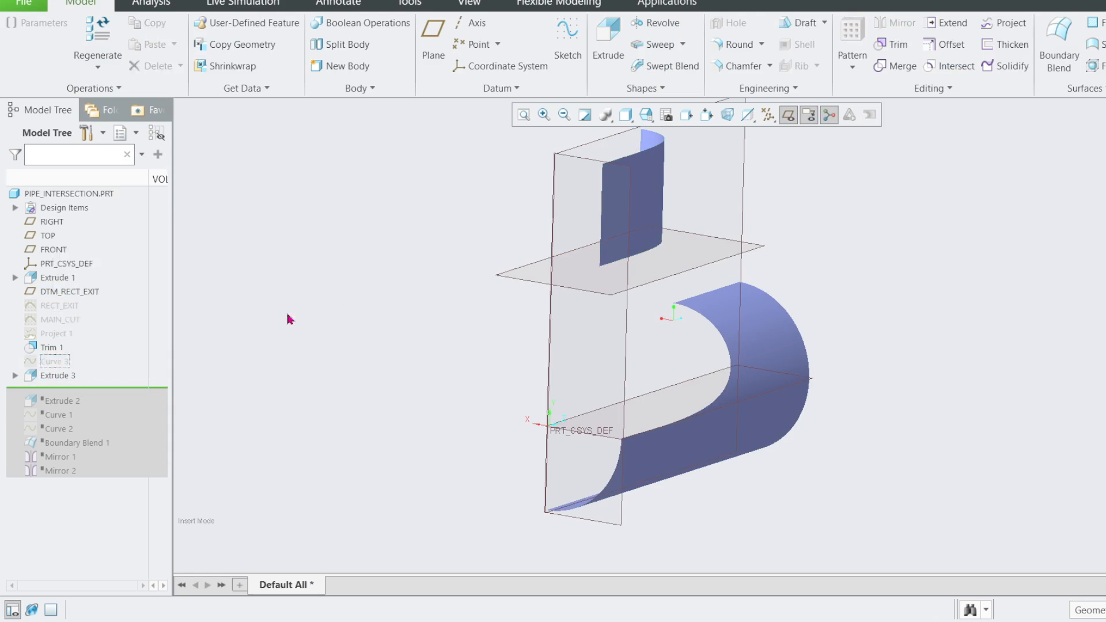
click(787, 115)
Create a second spline from the extruded surface's lower front corner to the pipe's upper front vertex, with a tangent lower end.
click(499, 88)
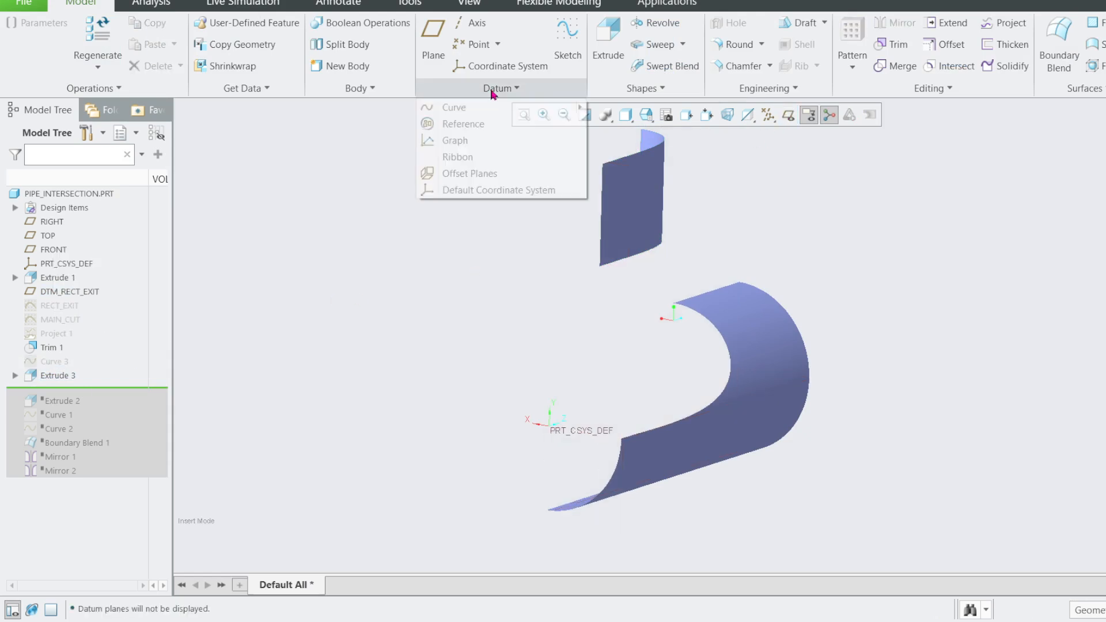
click(641, 108)
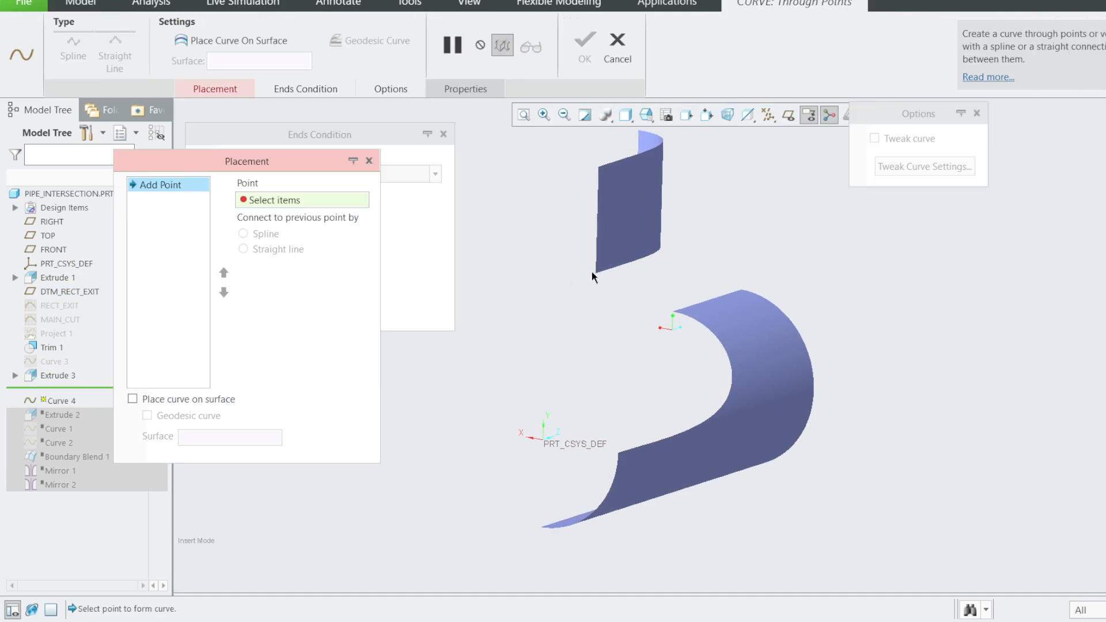
click(595, 274)
click(621, 455)
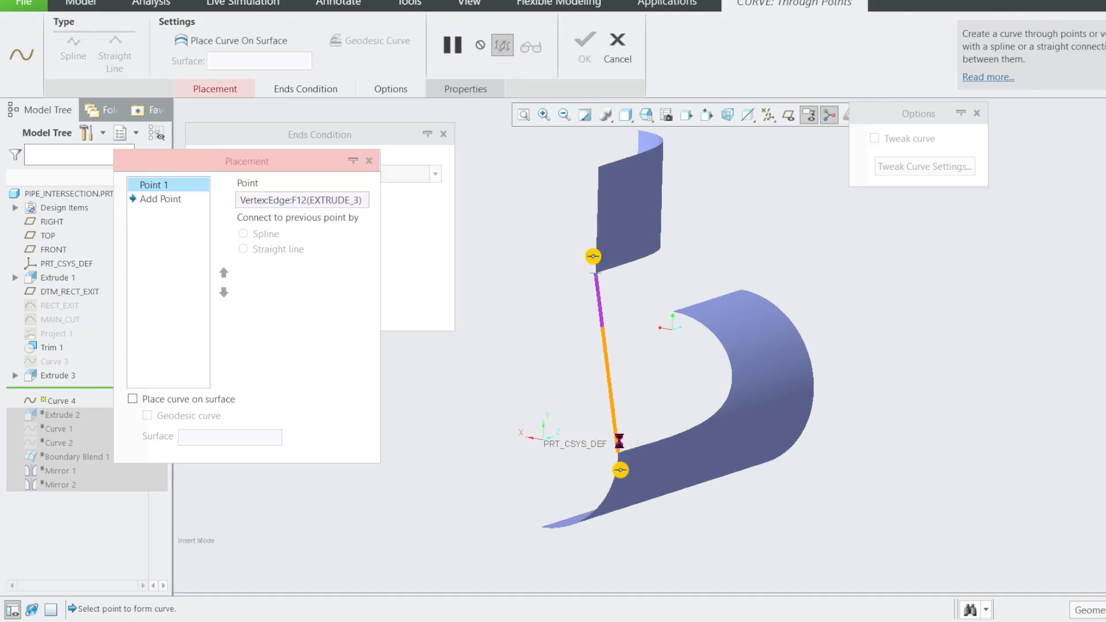
right_click(625, 474)
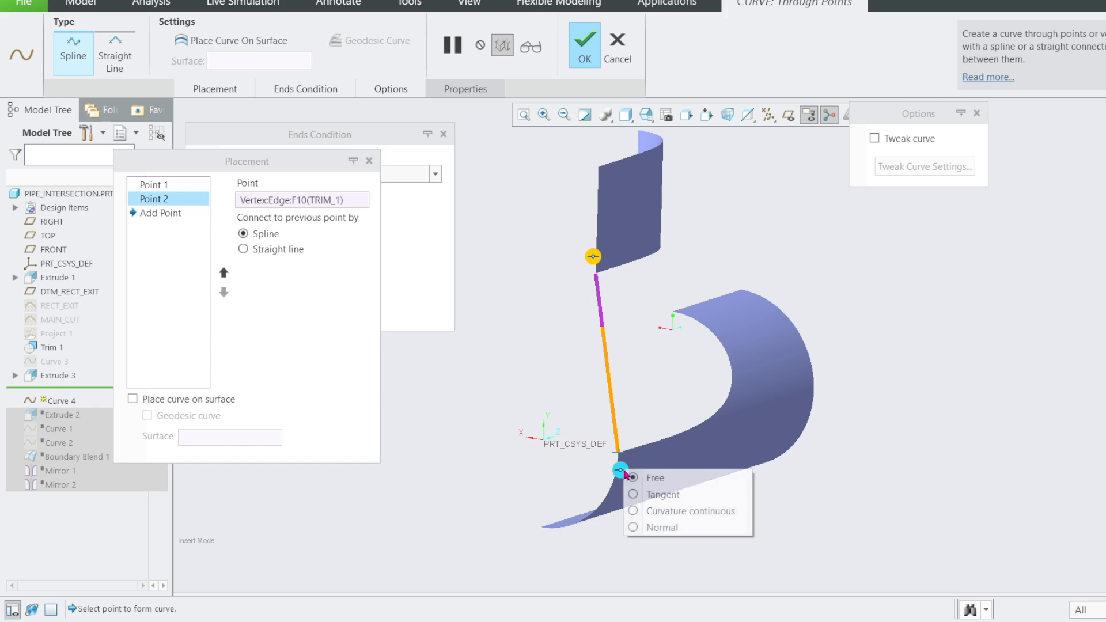
click(578, 493)
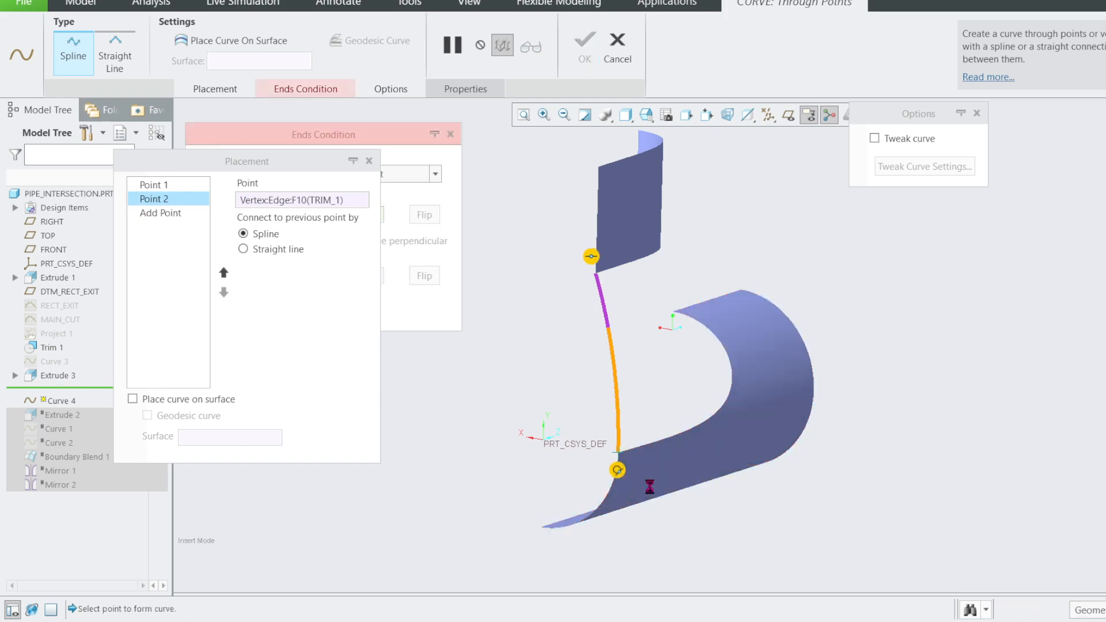
Make the second curve's upper end tangent to the extruded surface's vertical front edge and complete the curve.
right_click(591, 266)
click(636, 287)
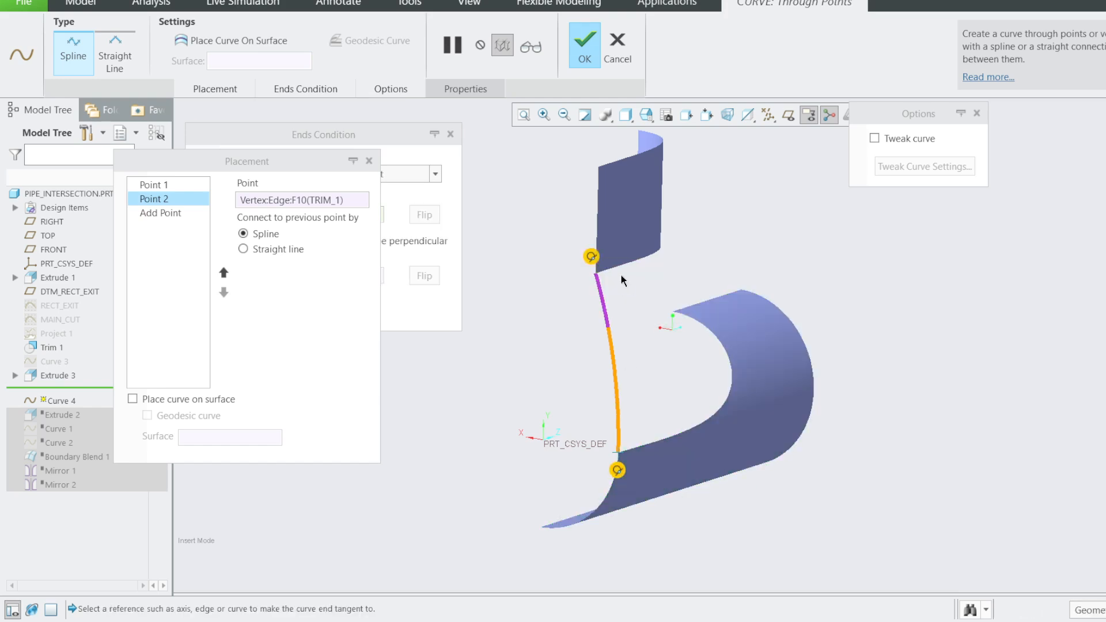
click(599, 231)
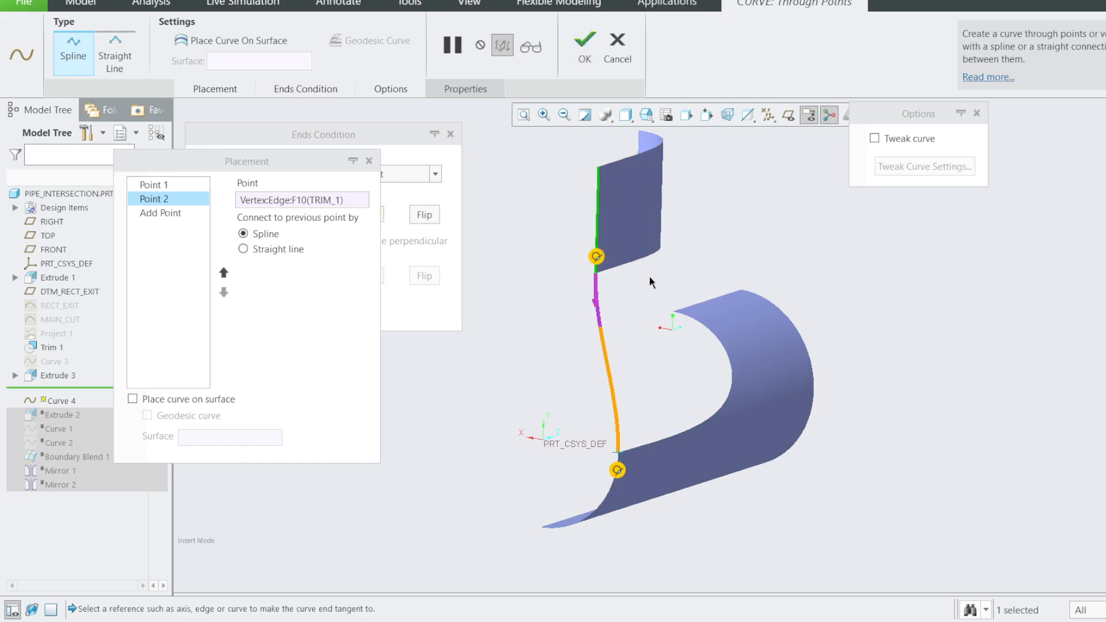
click(585, 45)
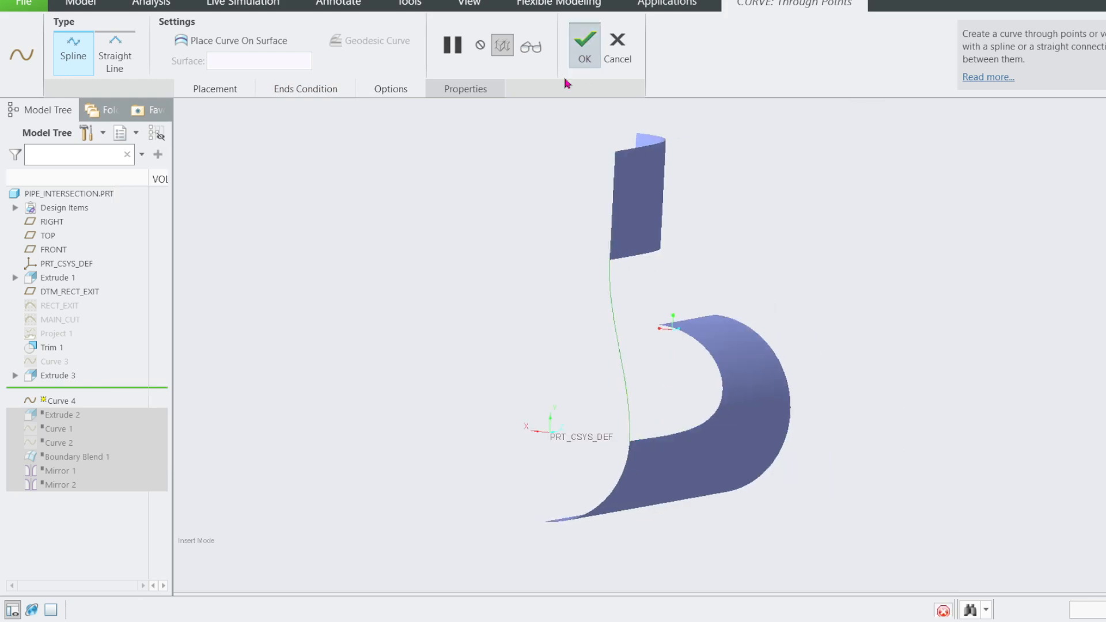
Unhide Curve 3 to compare it with the second connecting curve.
click(57, 363)
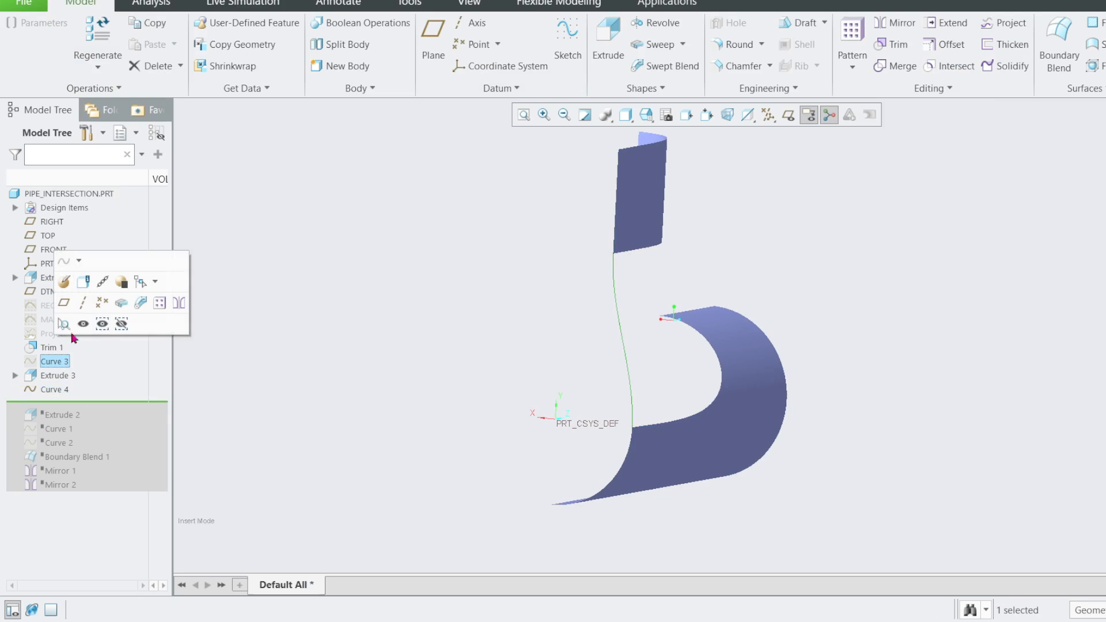
middle_drag(254, 348, 417, 353)
Reopen Curve 4's definition and examine how its start tangency to the extruded edge relates to a direction normal to the exit plane.
click(58, 394)
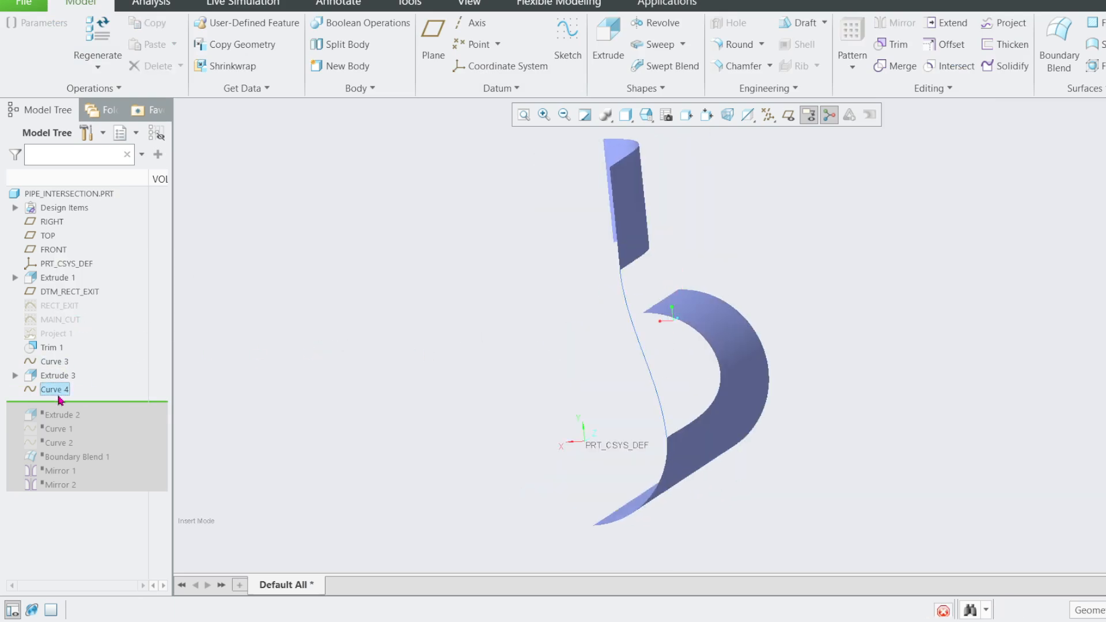
click(71, 314)
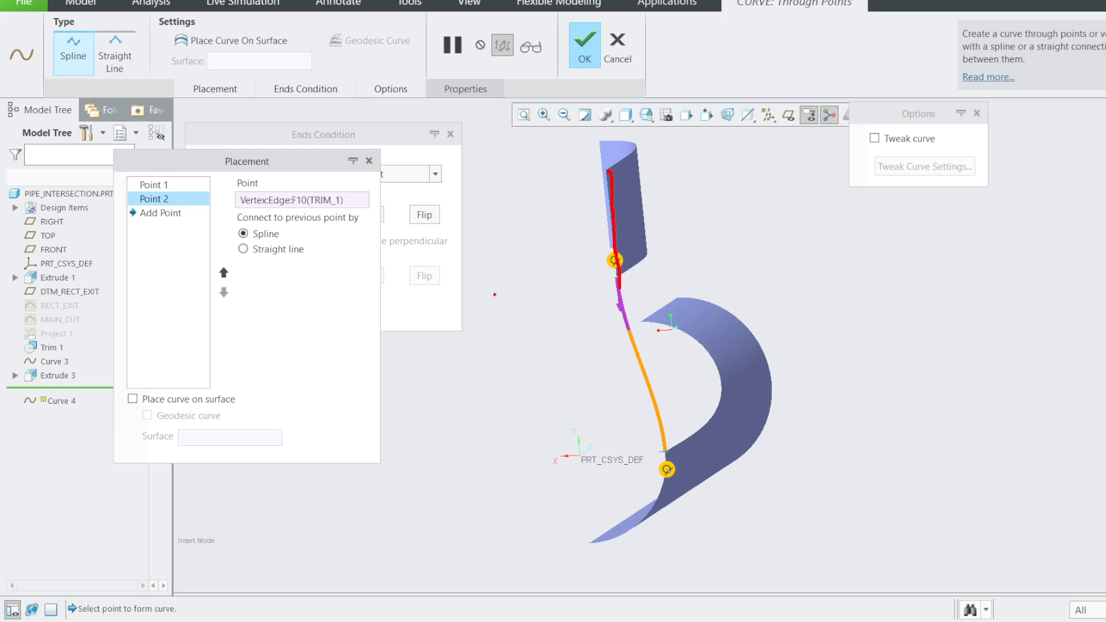
drag(494, 295, 760, 288)
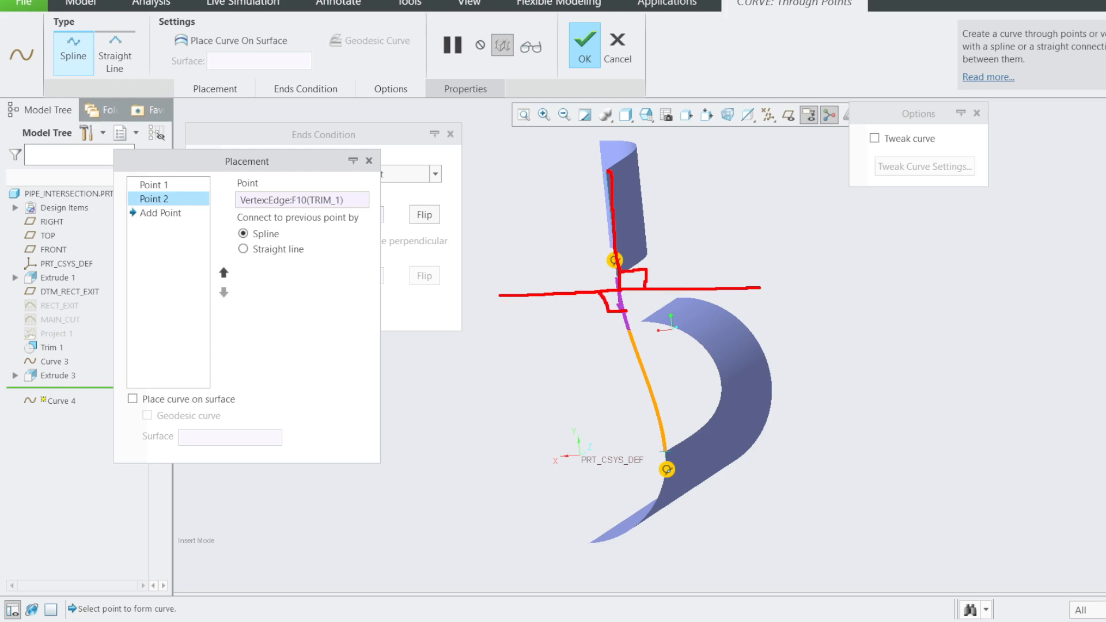
mouse_move(755, 291)
mouse_down()
mouse_move(785, 230)
mouse_move(665, 210)
mouse_move(557, 236)
mouse_move(513, 306)
mouse_up()
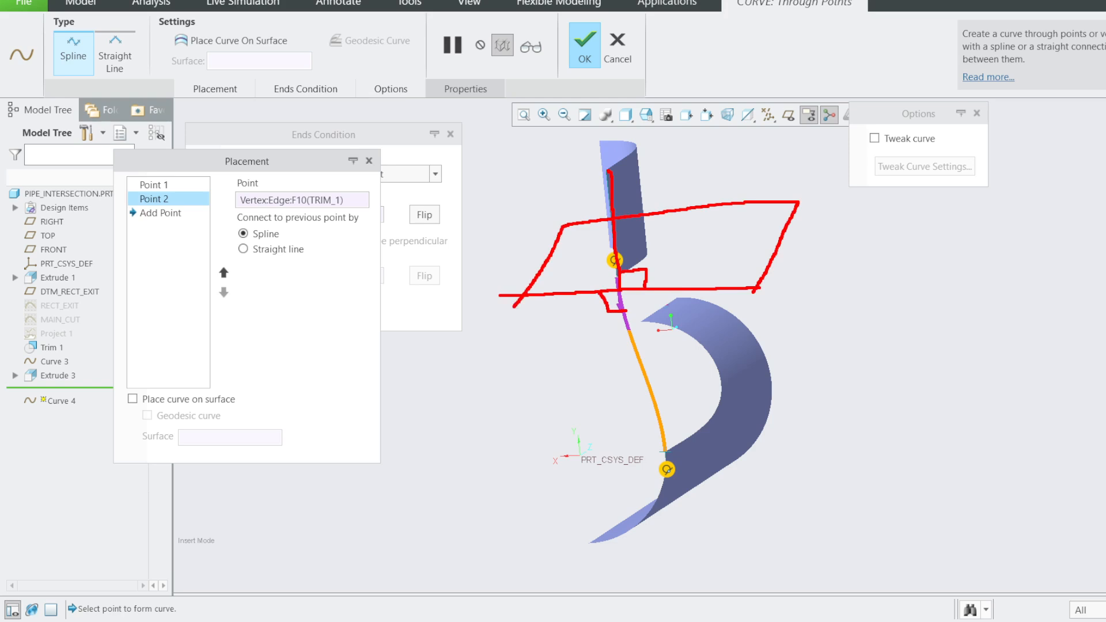
mouse_move(638, 351)
mouse_down()
mouse_move(676, 300)
mouse_move(685, 327)
mouse_move(675, 292)
mouse_up()
key(Escape)
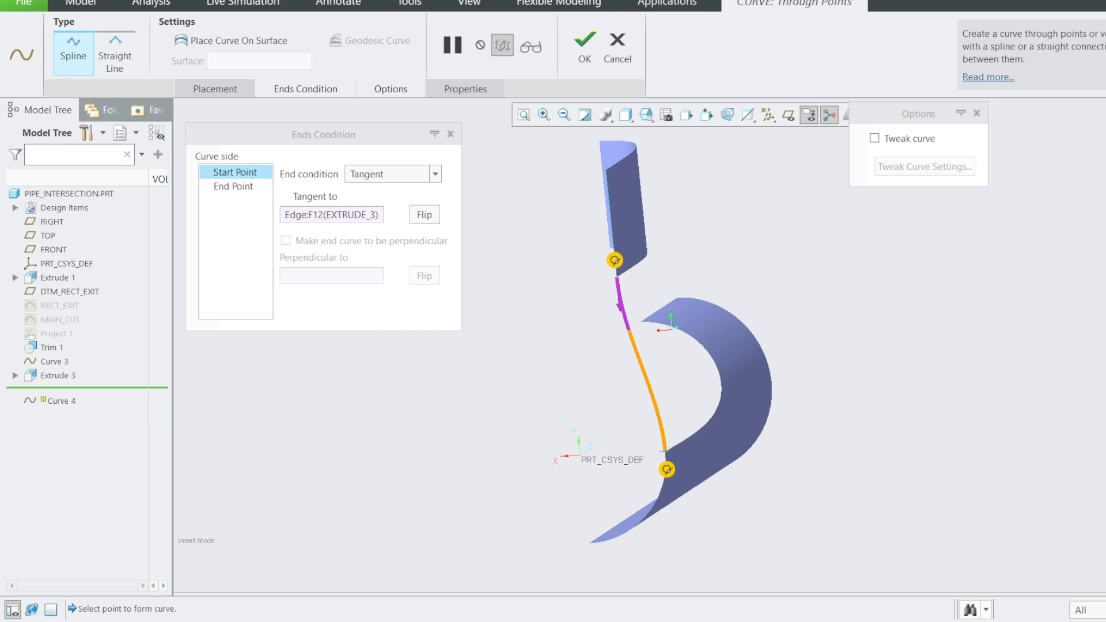
click(585, 46)
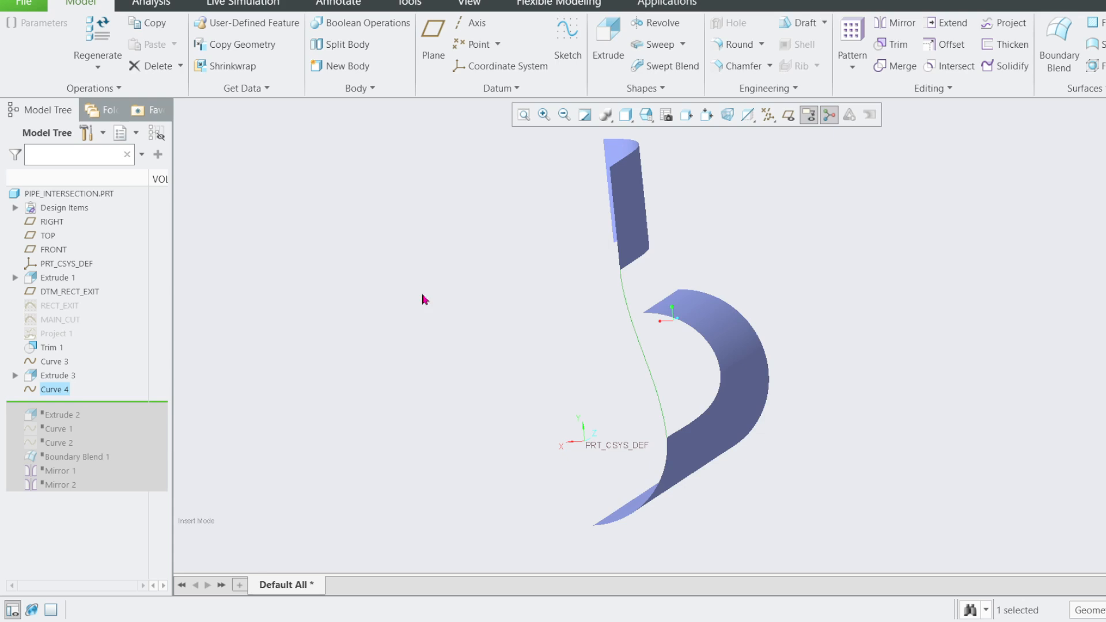
Delete the extruded exit surface and the second connecting curve, Extrude 3 and Curve 4.
click(52, 377)
click(278, 367)
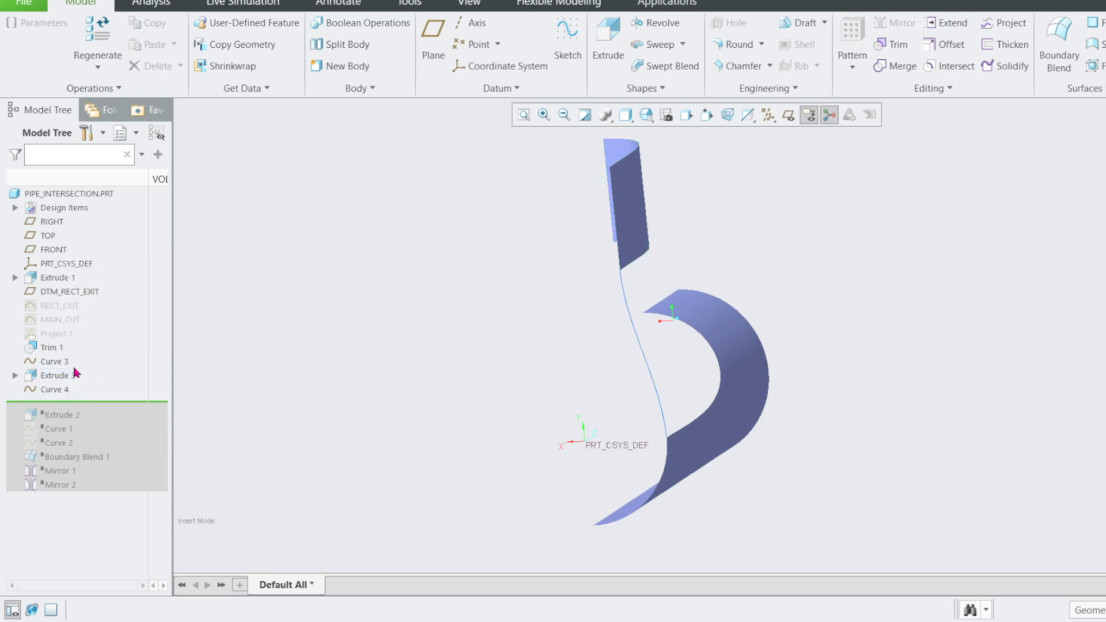
click(67, 380)
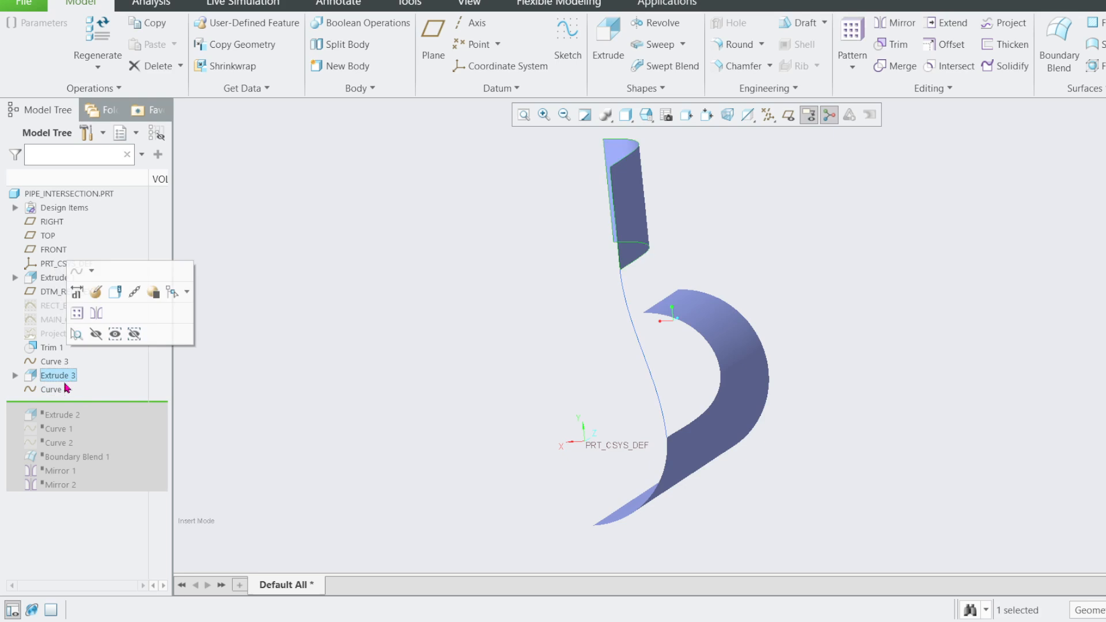
double_click(62, 391)
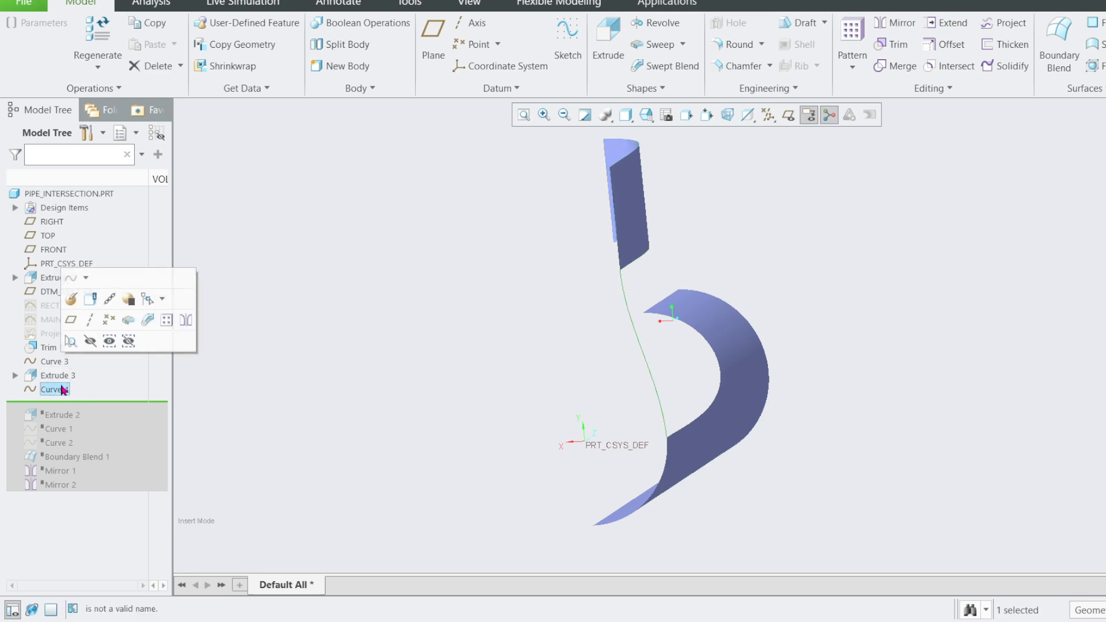
ctrl+click(63, 378)
right_click(63, 378)
click(86, 426)
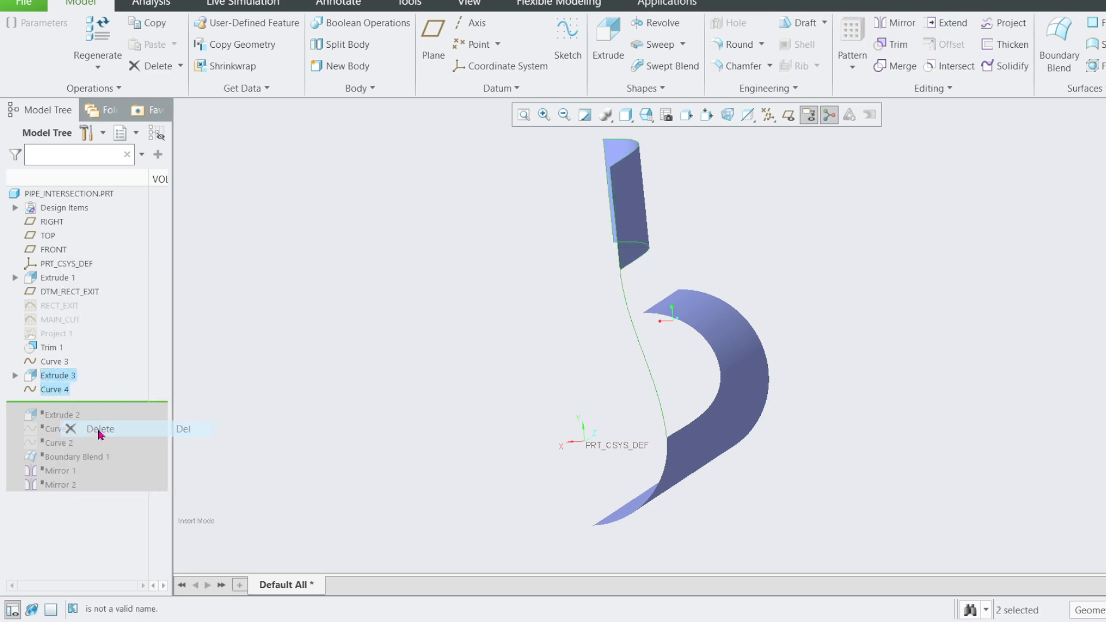
Unhide the RECT_EXIT sketch so the exit profile is available for the second connecting curve.
click(567, 322)
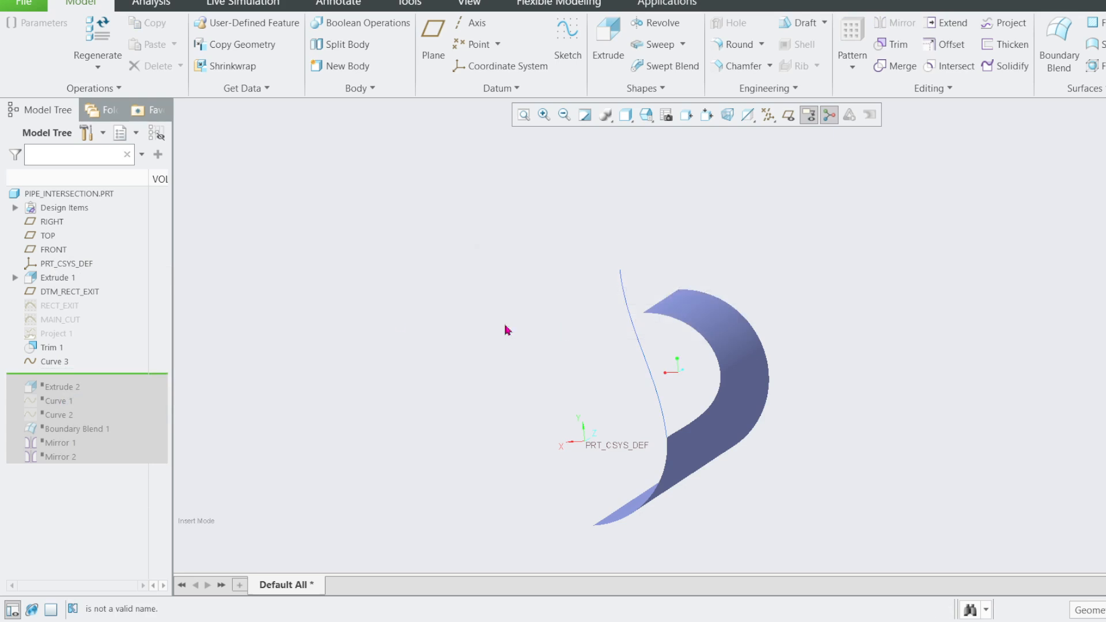
click(53, 362)
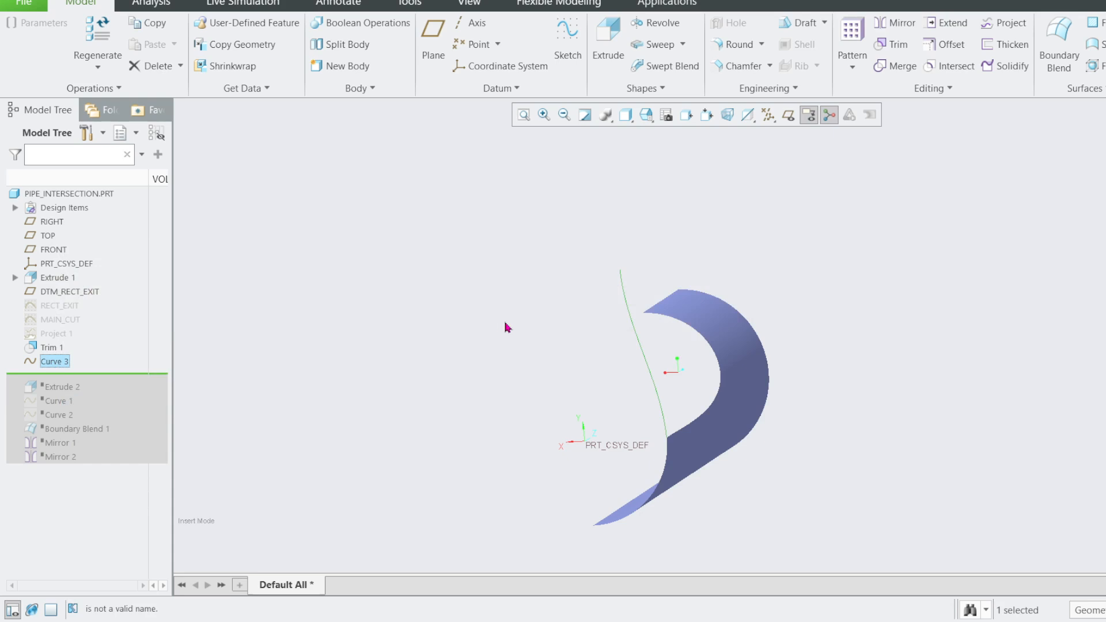
mouse_move(653, 286)
middle_down()
mouse_move(545, 287)
mouse_move(645, 286)
middle_up()
click(644, 286)
click(63, 320)
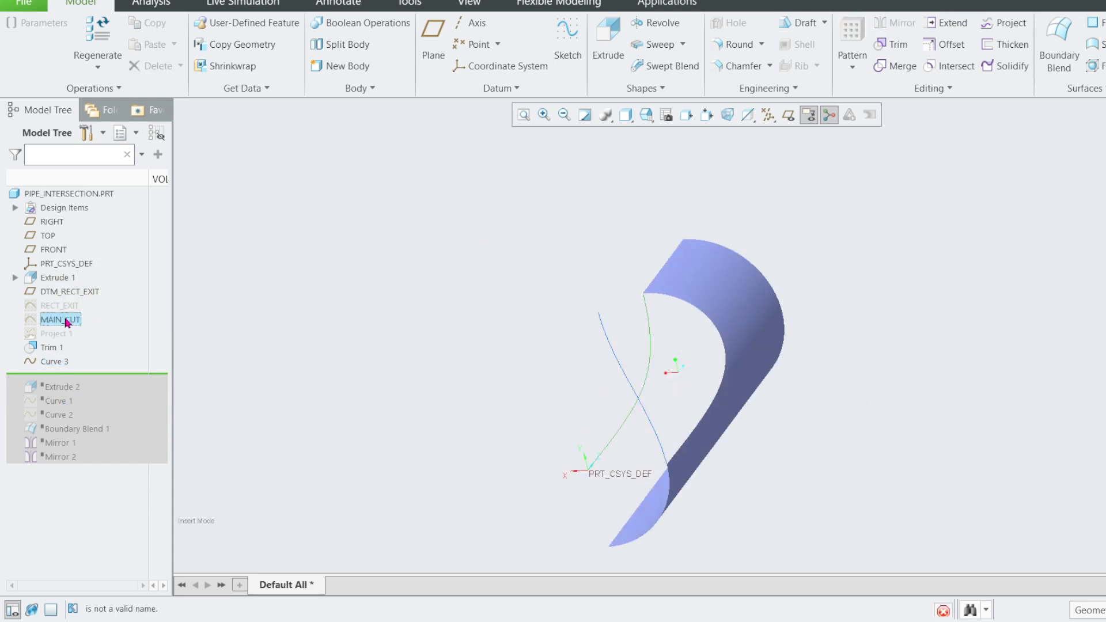
click(60, 306)
click(94, 263)
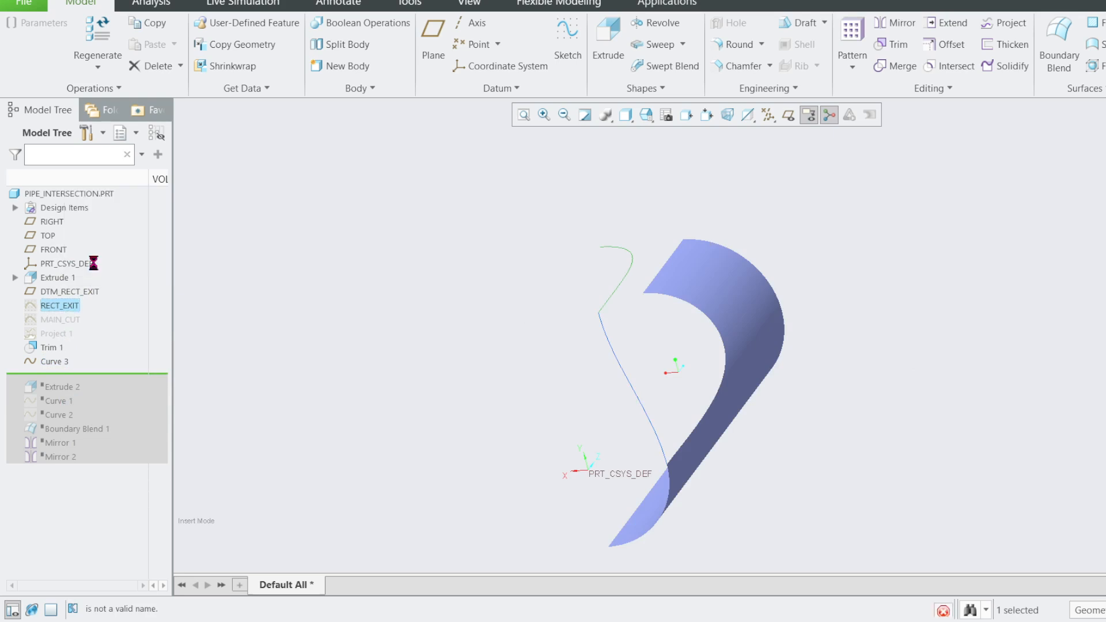
Start a spline curve through points from the free end of the RECT_EXIT sketch to the upper corner vertex of the trimmed half pipe.
middle_drag(500, 239, 395, 289)
click(473, 277)
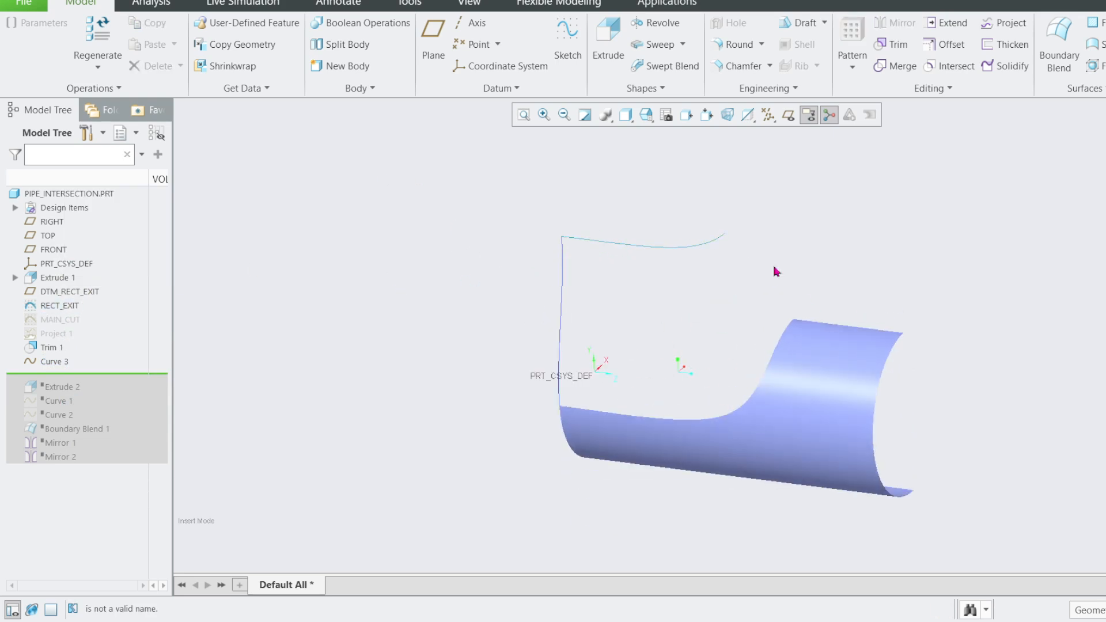
scroll(775, 272, down, 2)
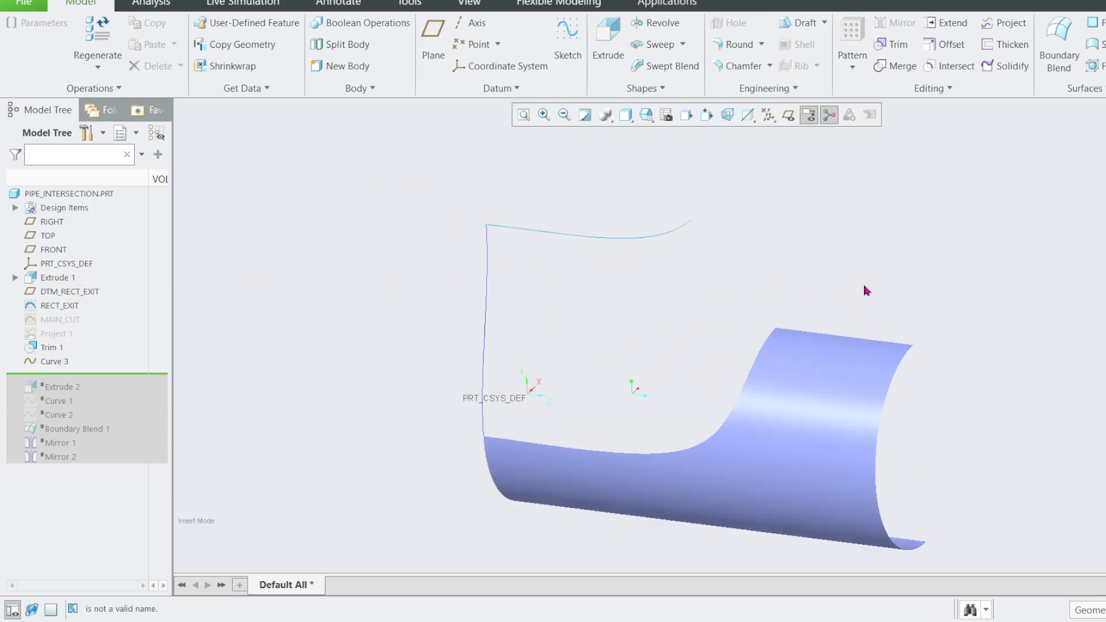
click(499, 88)
mouse_move(455, 107)
click(614, 108)
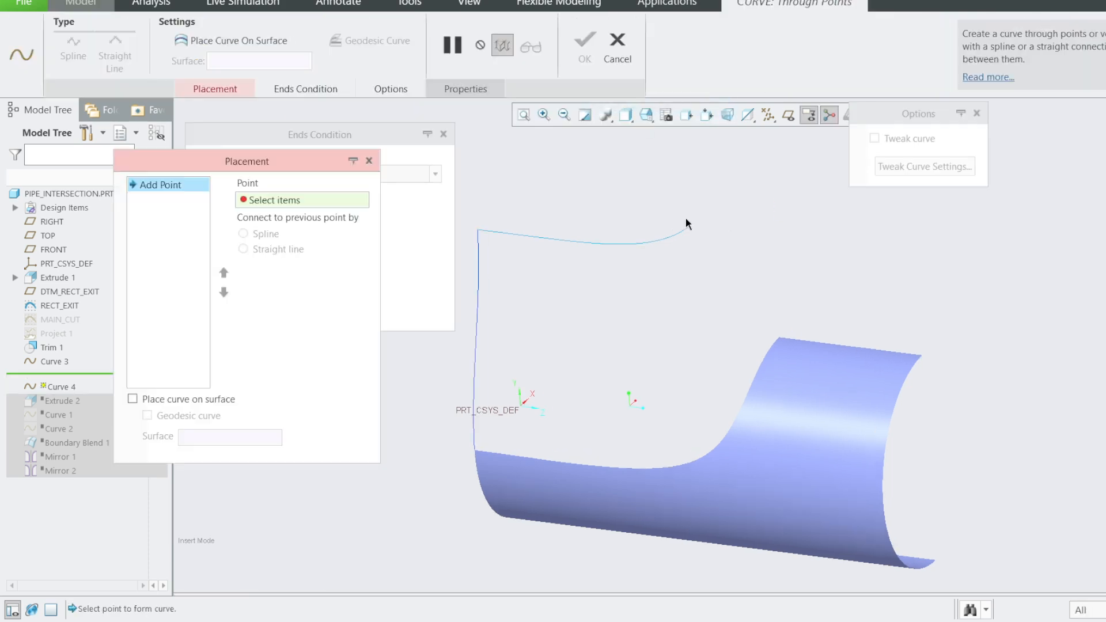
click(690, 225)
click(779, 337)
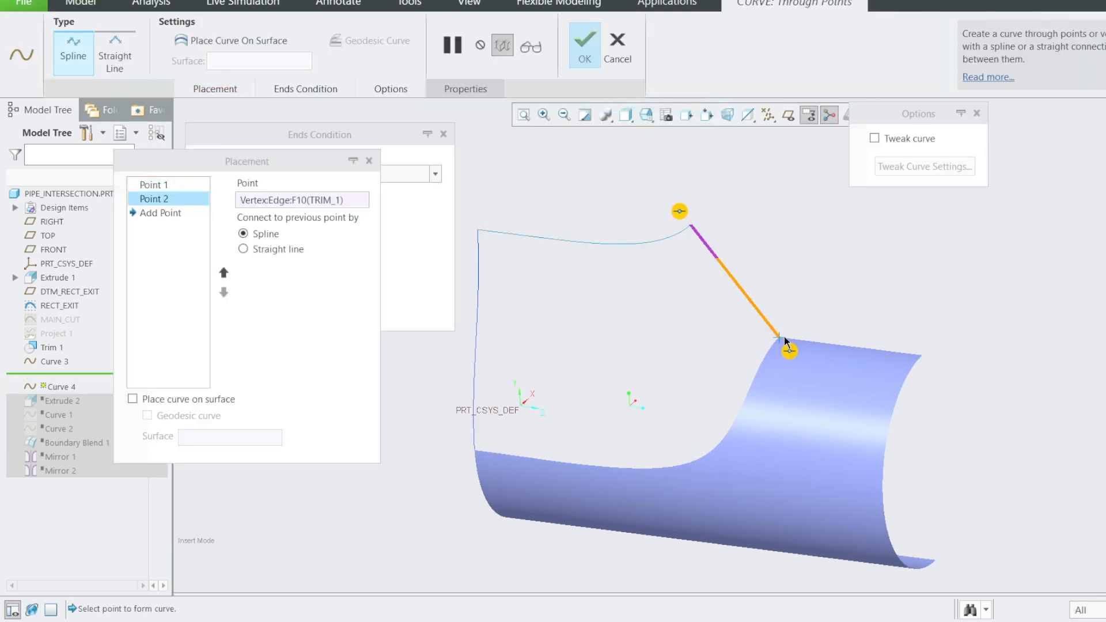
Make the curve's lower end tangent to the trimmed half-pipe surface.
right_click(789, 352)
click(831, 376)
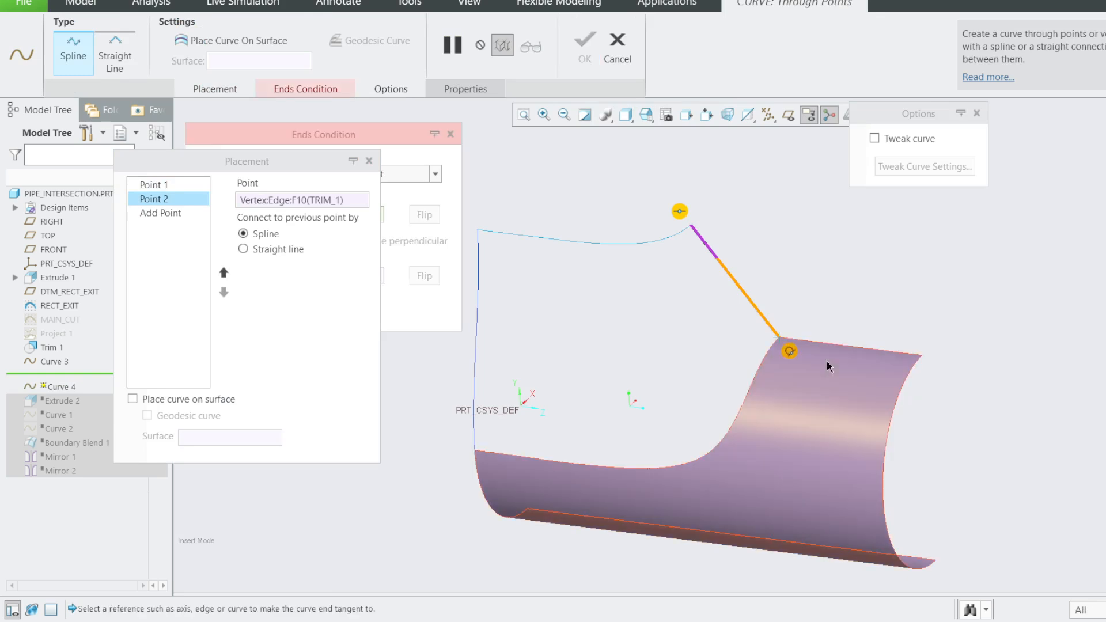
click(827, 351)
Show the datum planes, make the curve's upper end normal to DTM_RECT_EXIT, and complete the curve.
right_click(687, 211)
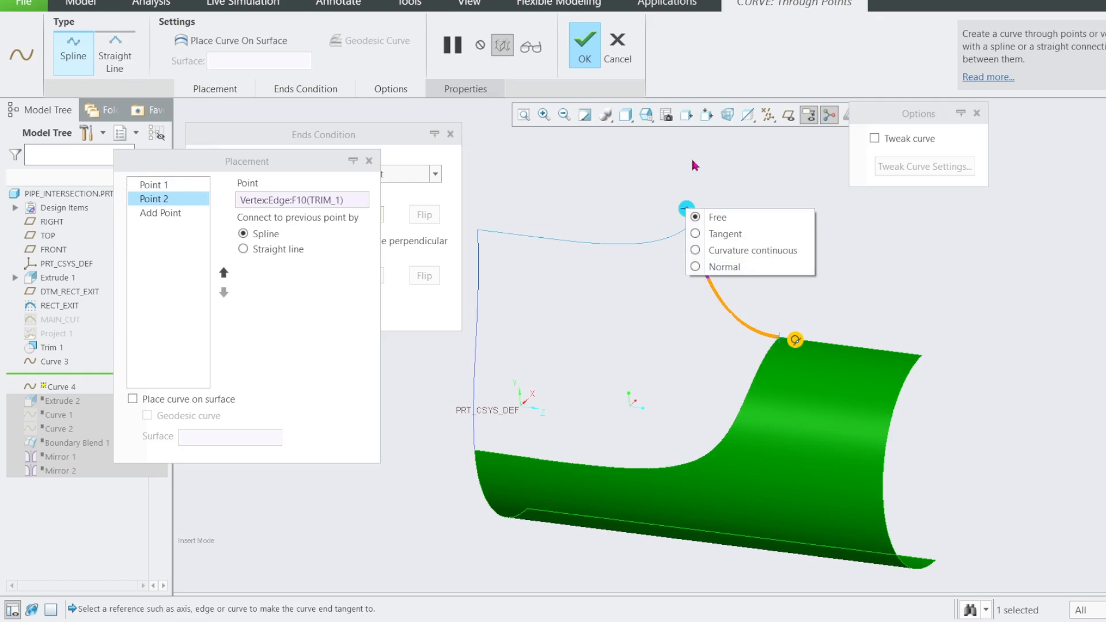
click(700, 267)
click(784, 119)
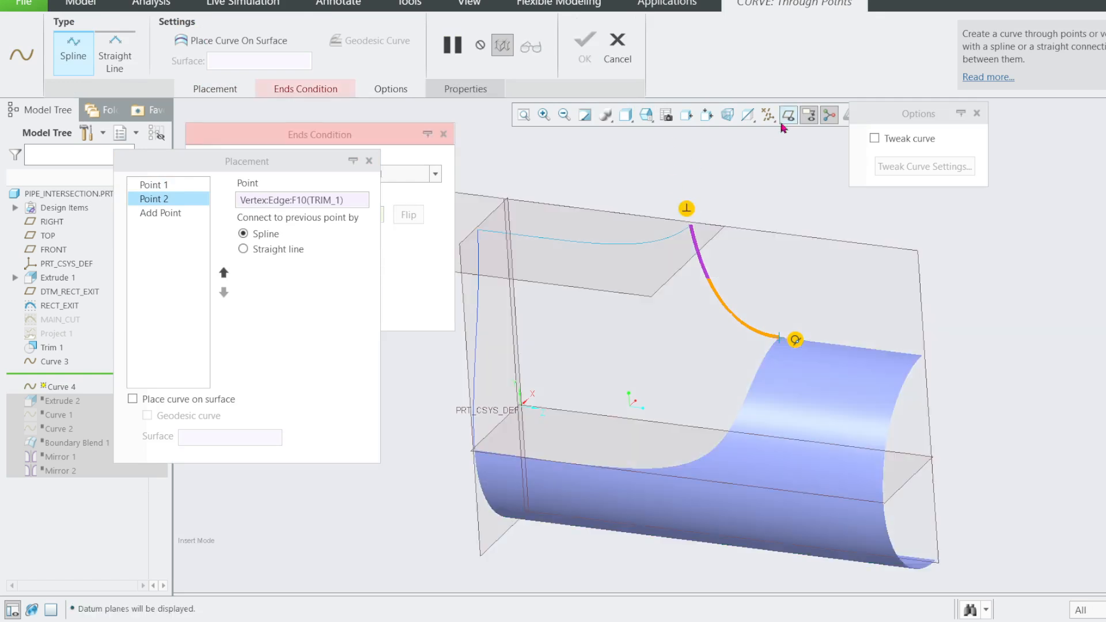
click(710, 237)
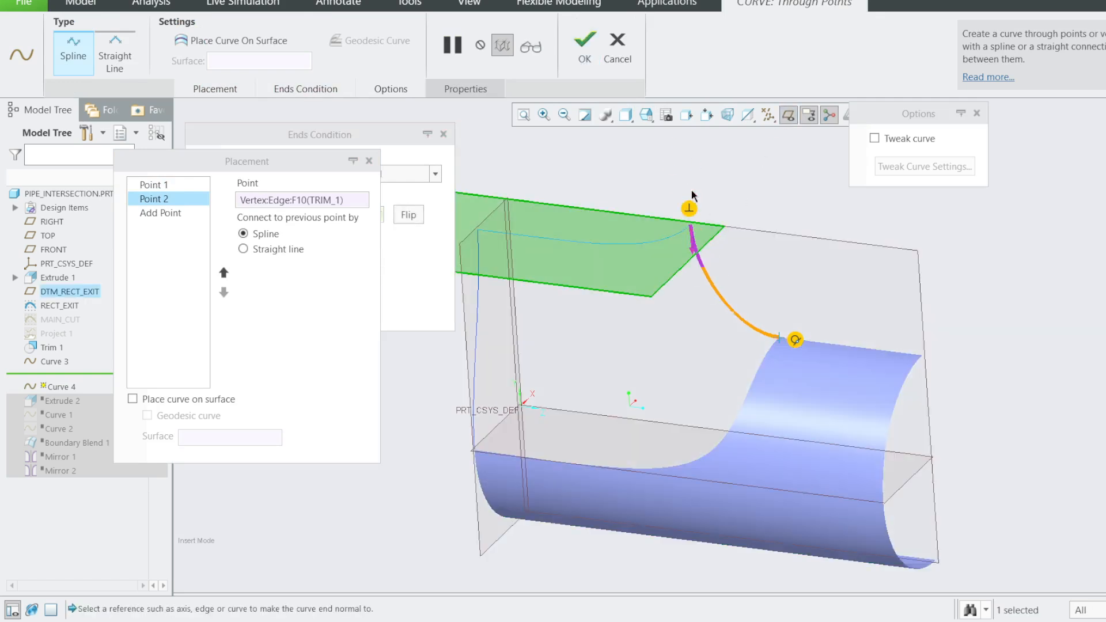
click(585, 45)
Redefine Curve 4 in the LEFT view with Tweak curve enabled, pulling its lower control point away from the pipe along the tangent direction.
mouse_move(678, 223)
middle_down()
mouse_move(778, 210)
mouse_move(663, 199)
mouse_move(654, 188)
mouse_move(680, 288)
middle_up()
click(702, 335)
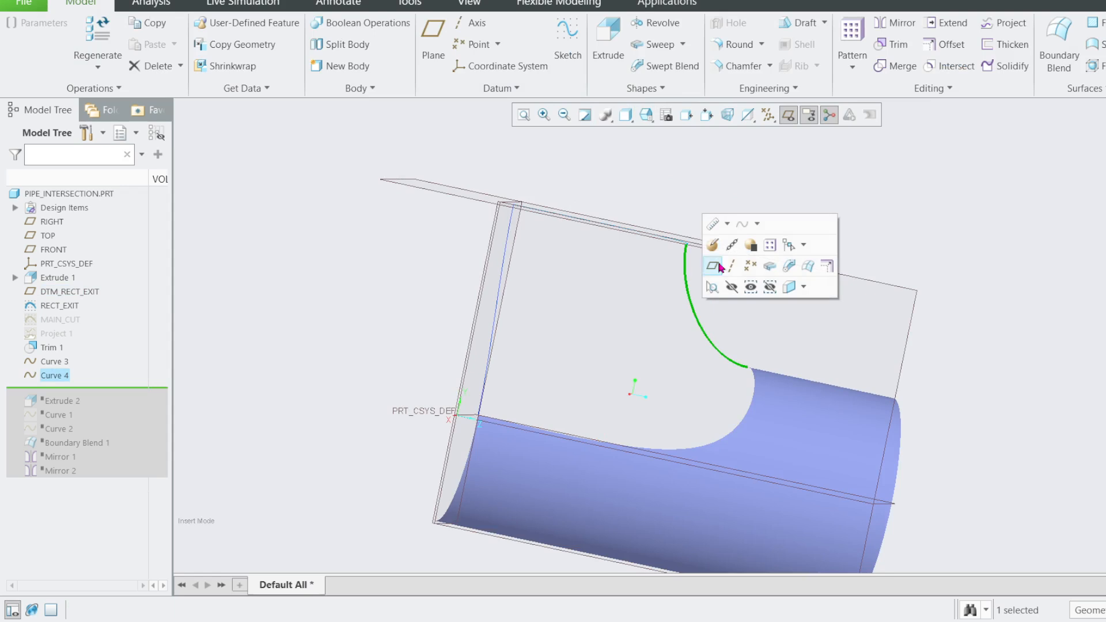
click(713, 246)
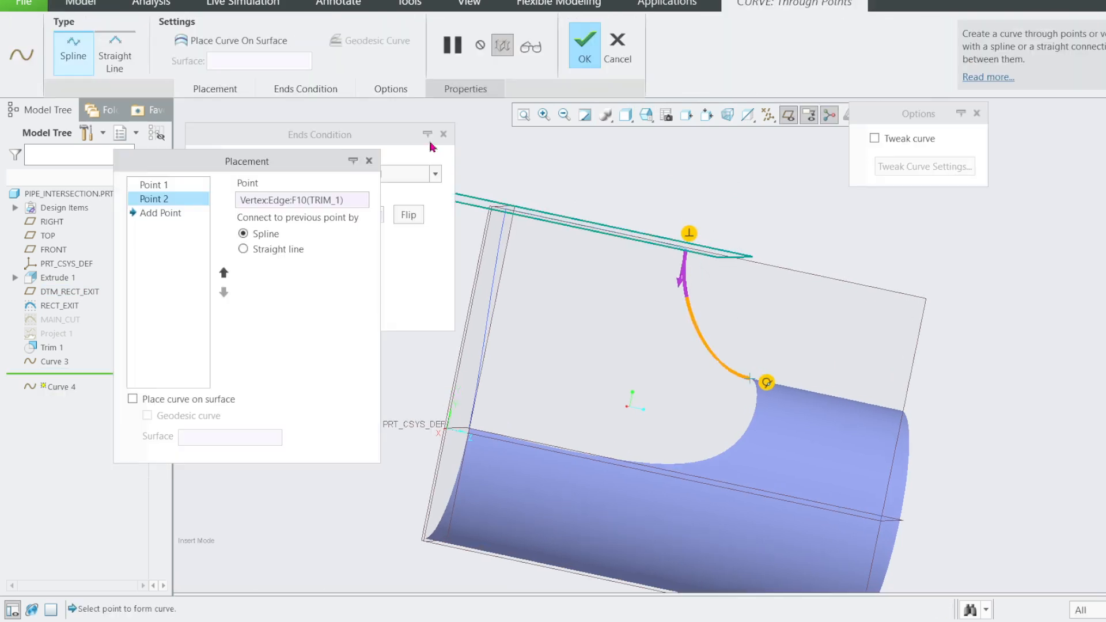
middle_drag(724, 321, 685, 317)
click(646, 115)
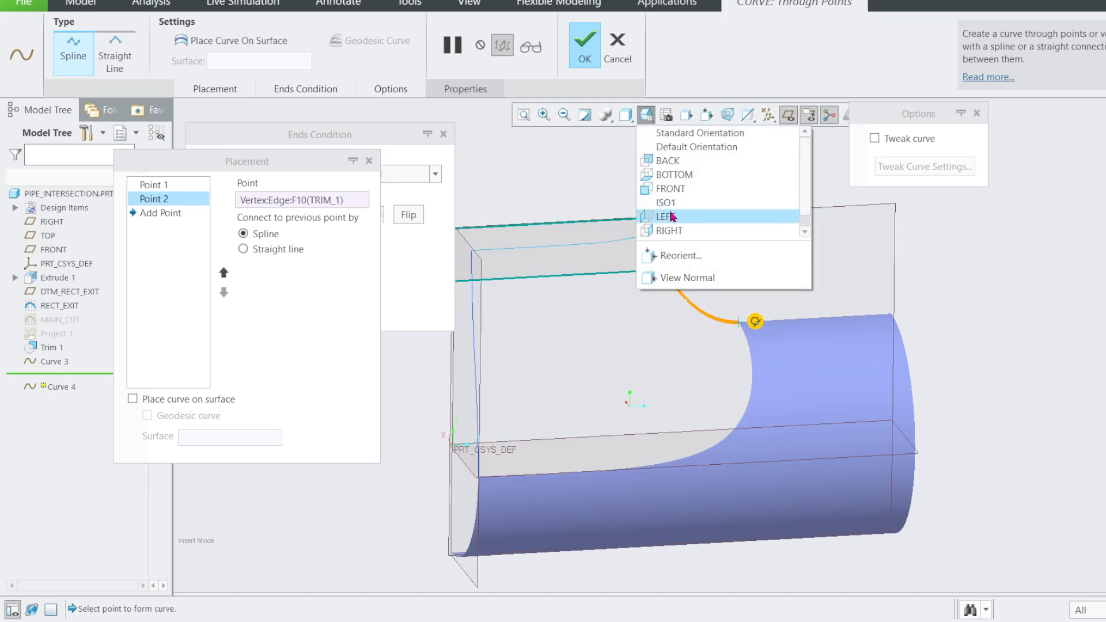
click(668, 219)
scroll(789, 265, up, 4)
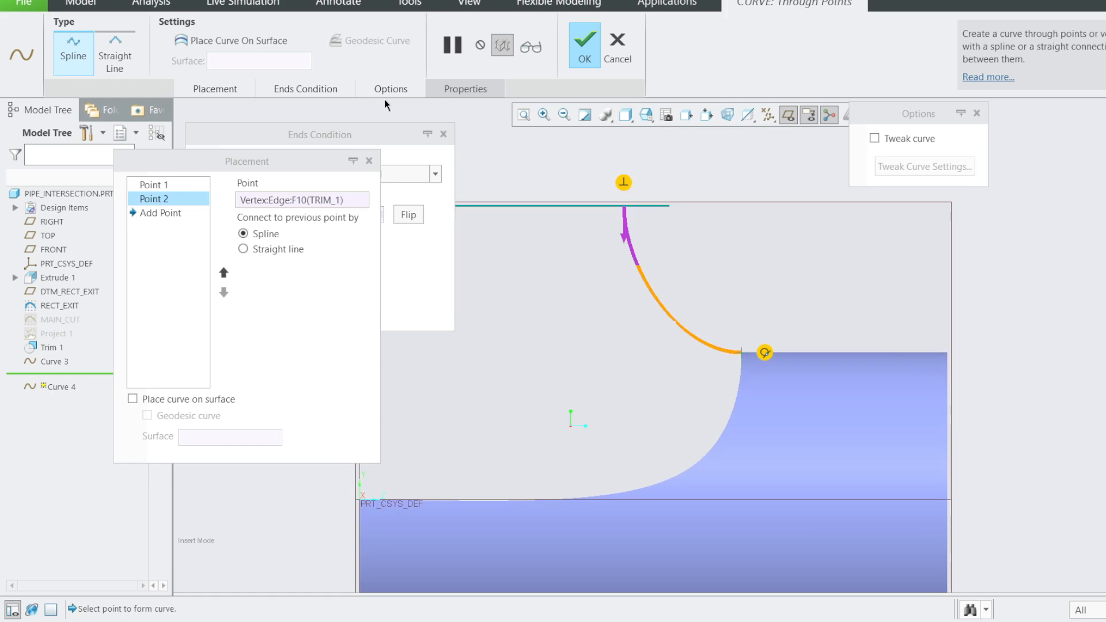
click(874, 139)
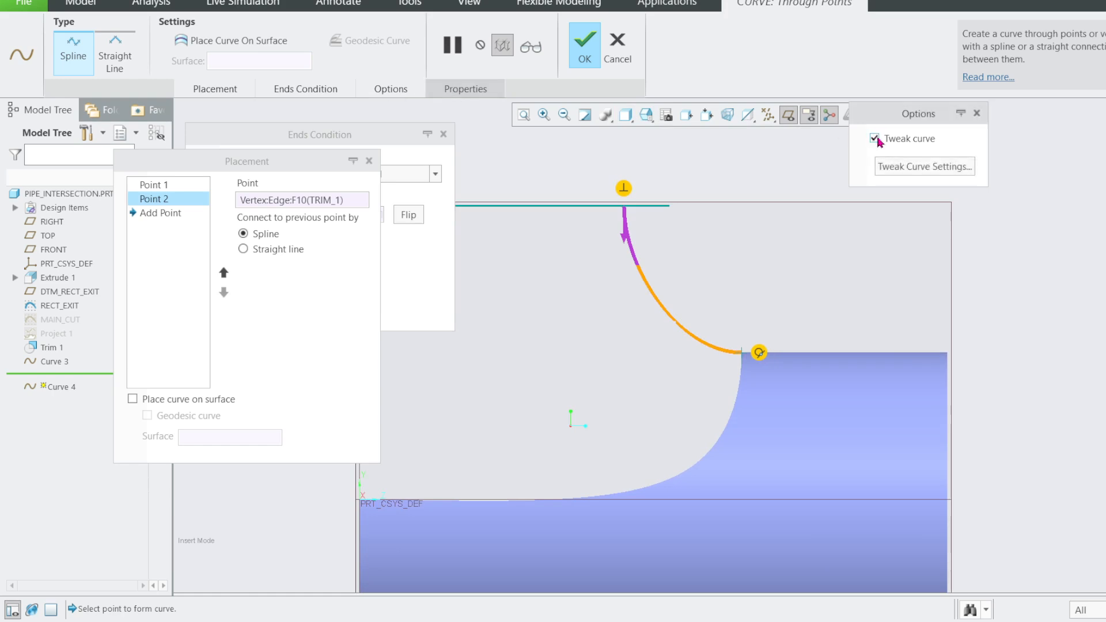
click(899, 167)
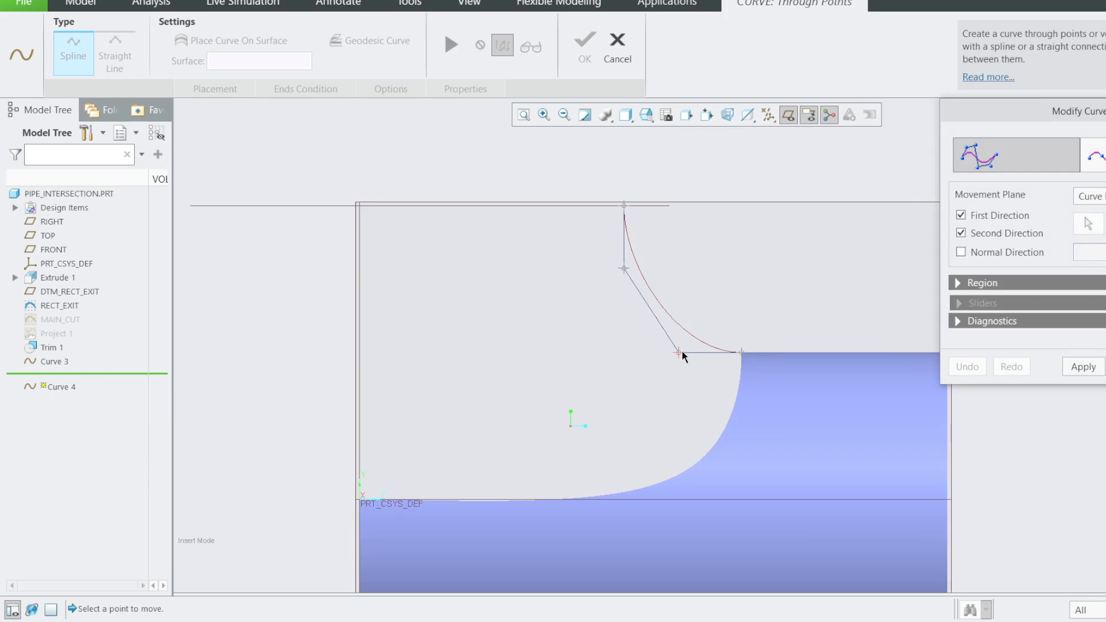
drag(679, 358, 568, 363)
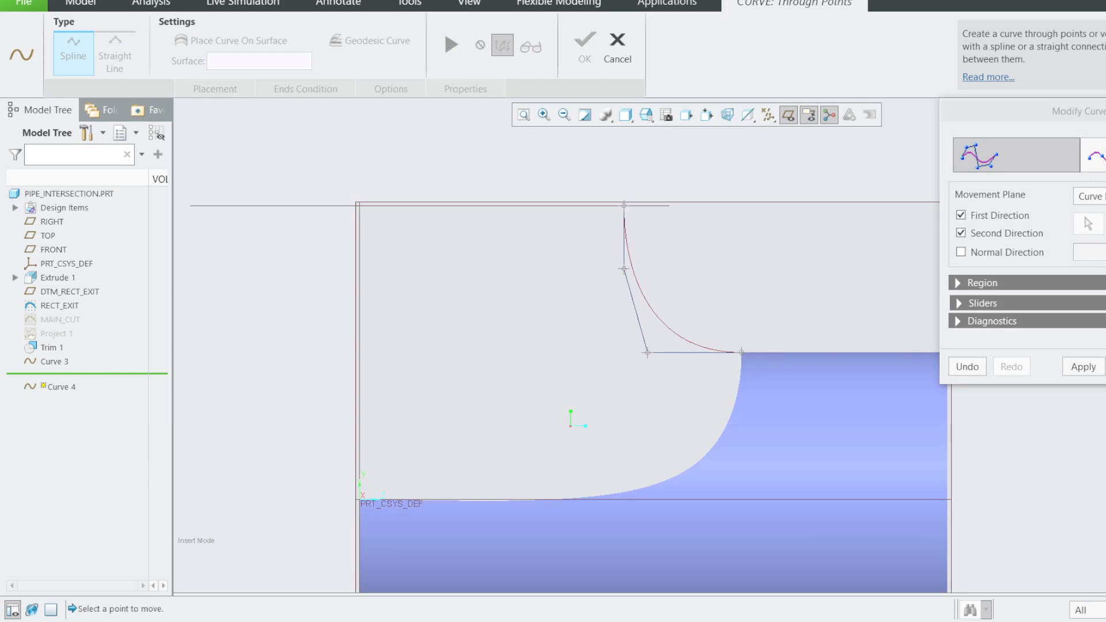
click(1105, 367)
click(591, 49)
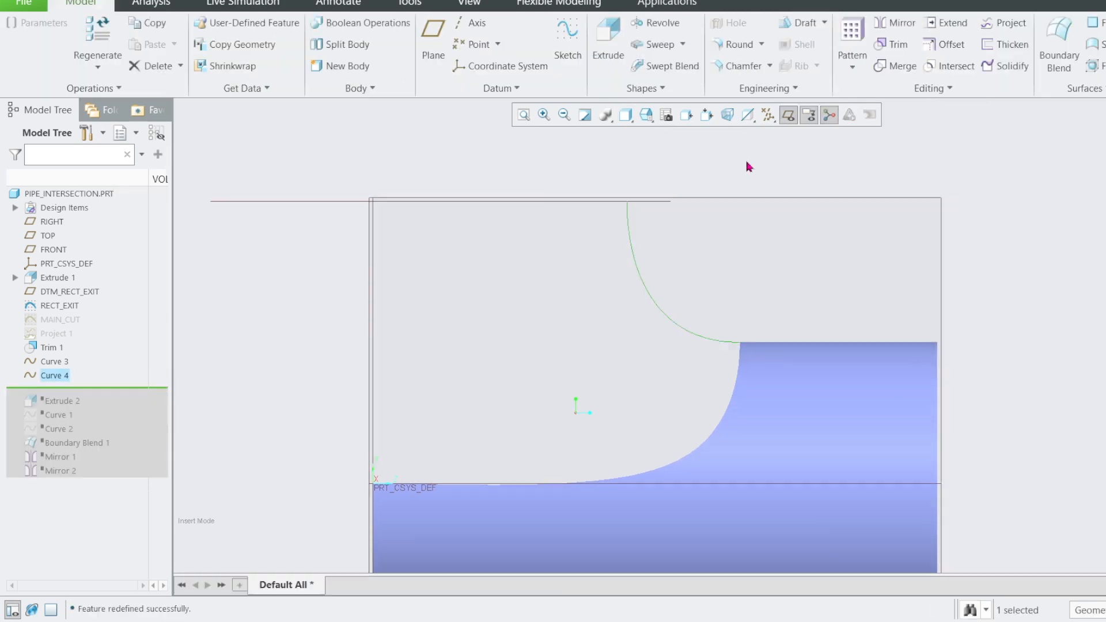
click(749, 167)
middle_drag(814, 244, 812, 264)
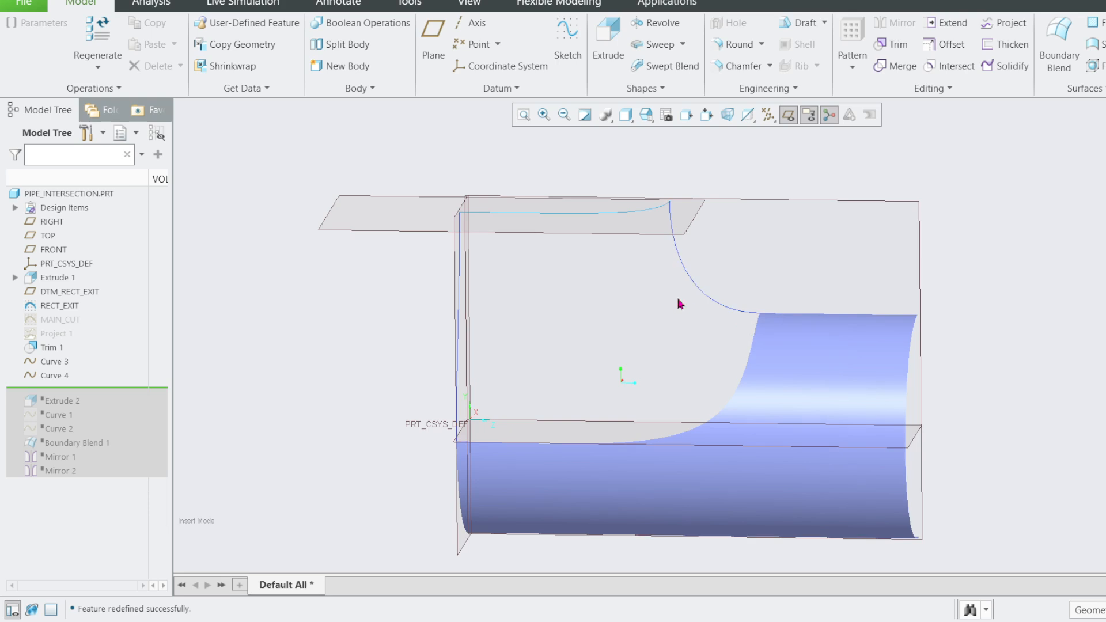
click(667, 5)
click(81, 4)
click(1102, 89)
Reopen Curve 4's tweak settings to examine its control points, and leave the definition without changes.
click(709, 304)
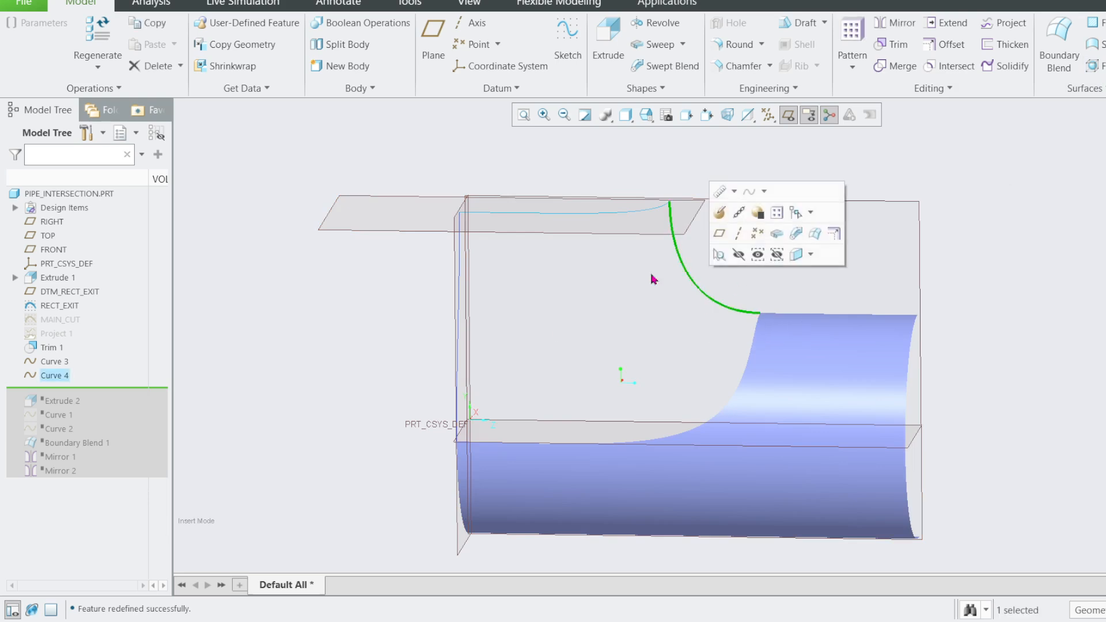
click(717, 213)
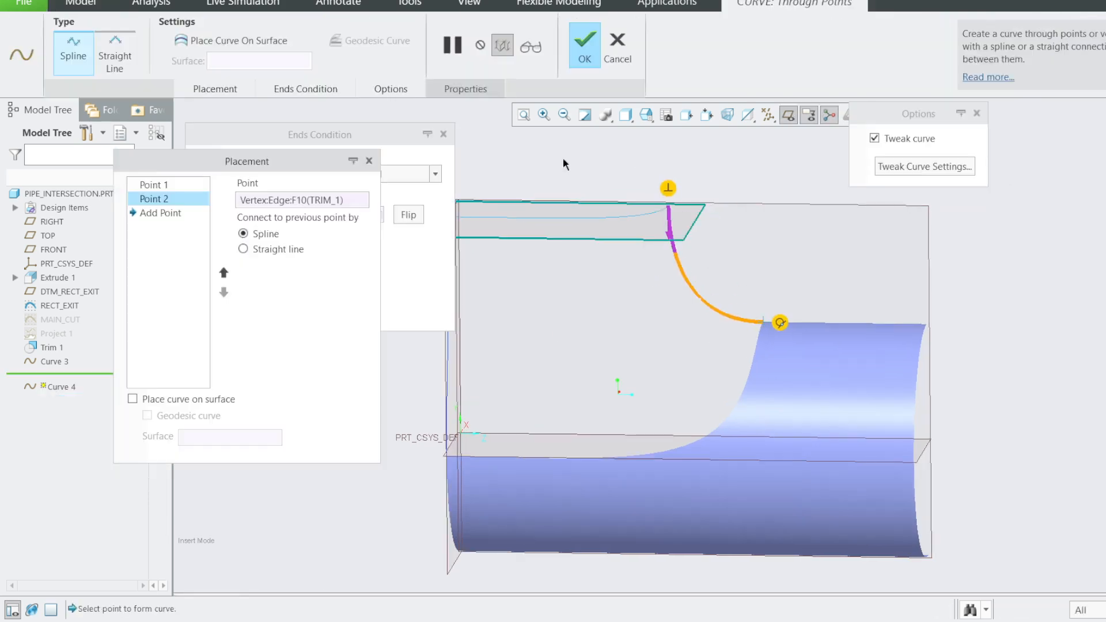
click(907, 167)
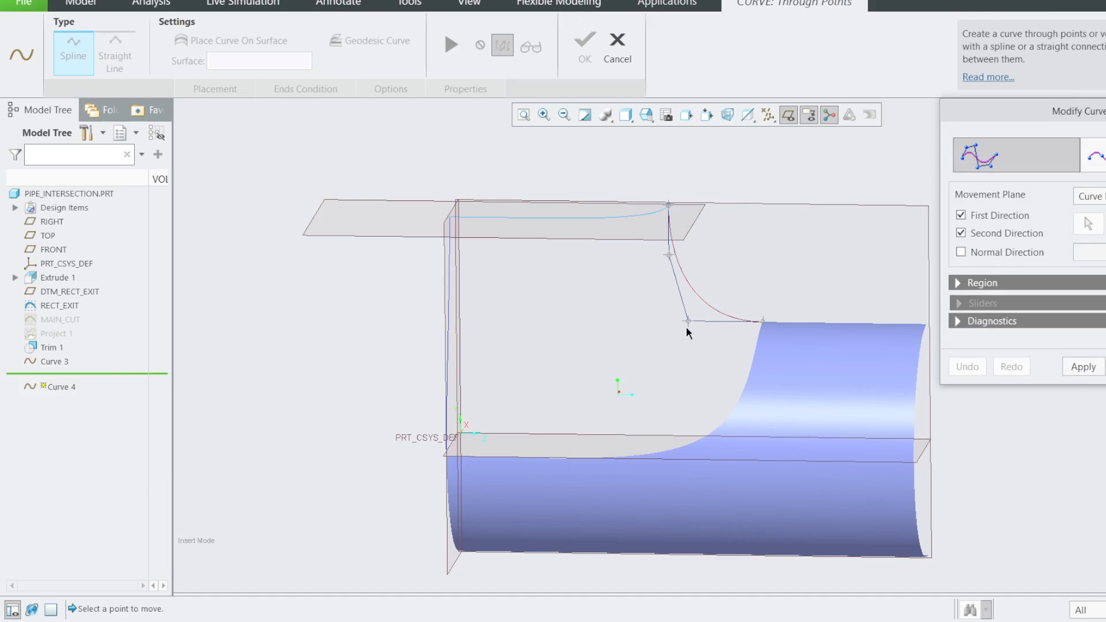
click(1105, 367)
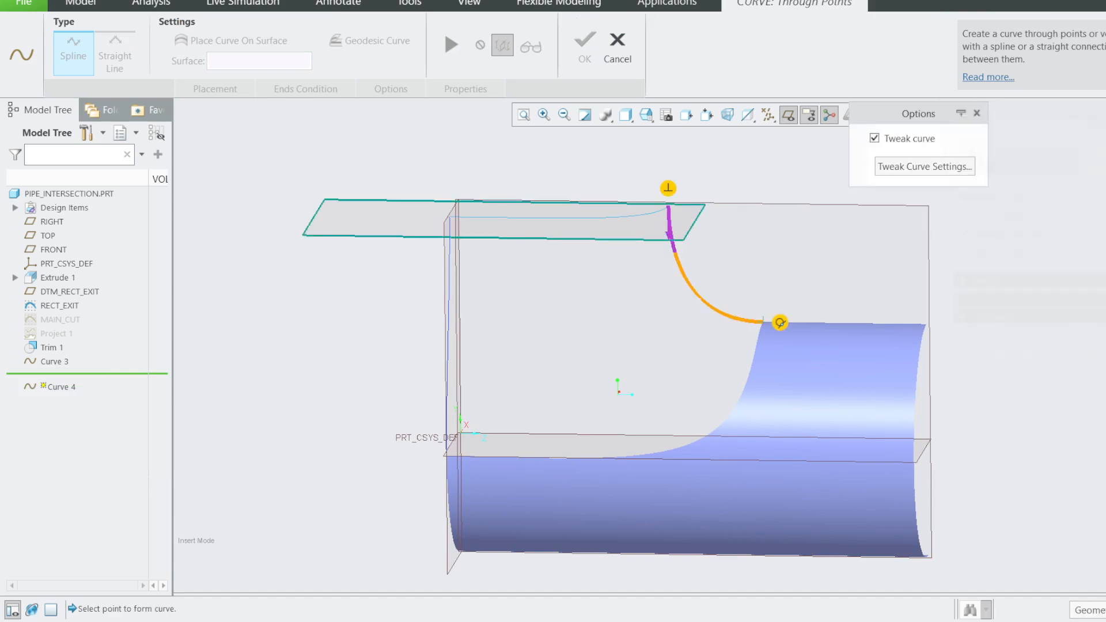
click(615, 44)
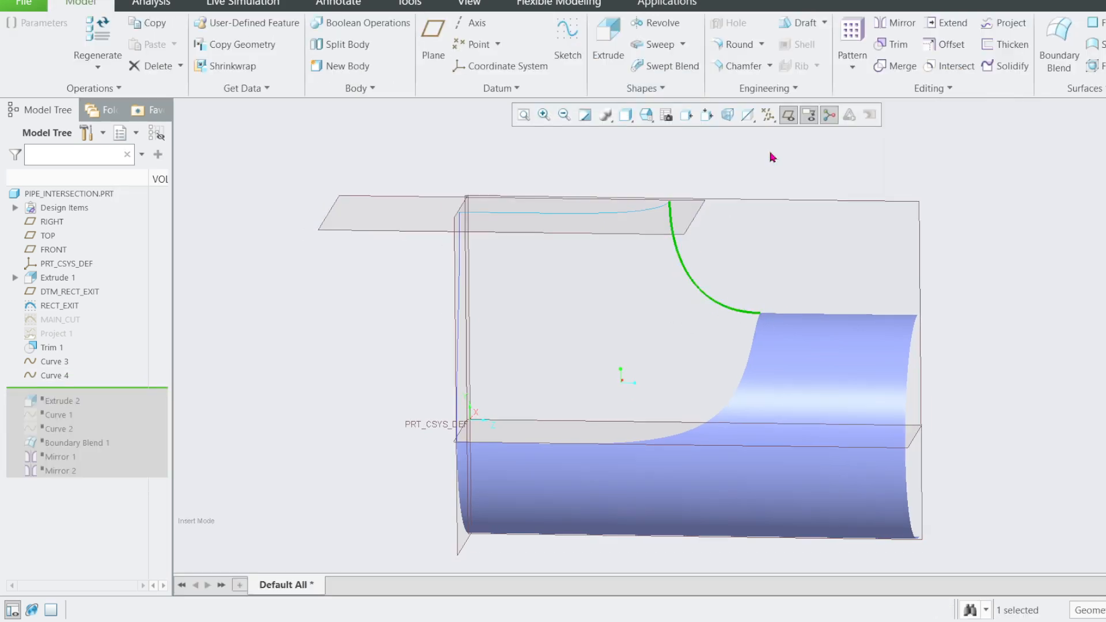
Hide the datum planes and start a boundary blend with the RECT_EXIT sketch and the trimmed pipe edge as first-direction chains.
middle_drag(724, 291, 741, 331)
click(788, 115)
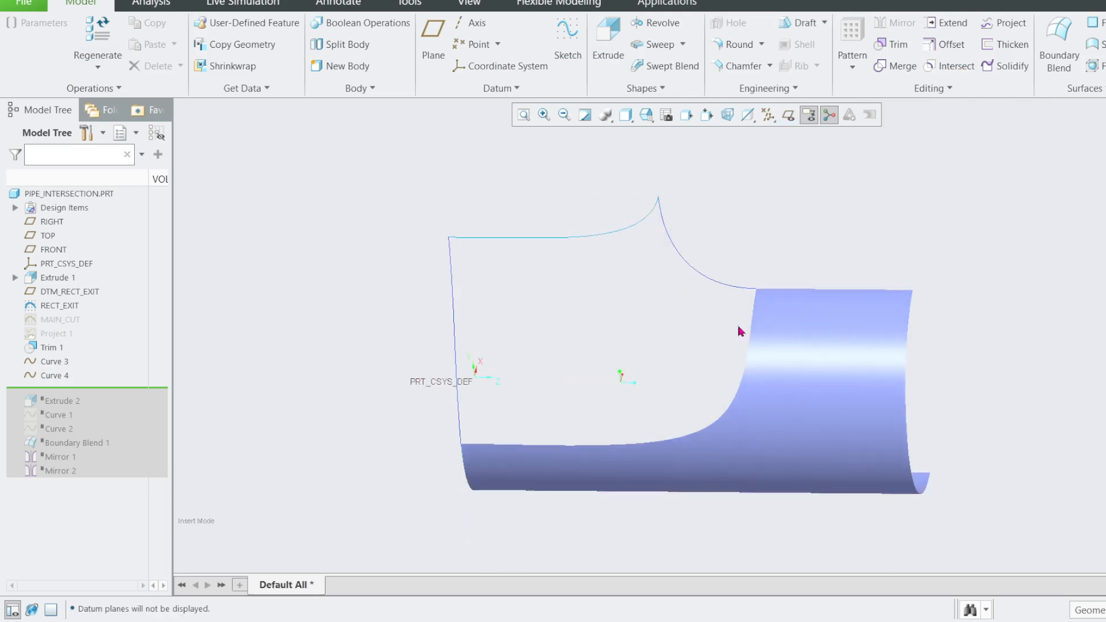
click(558, 239)
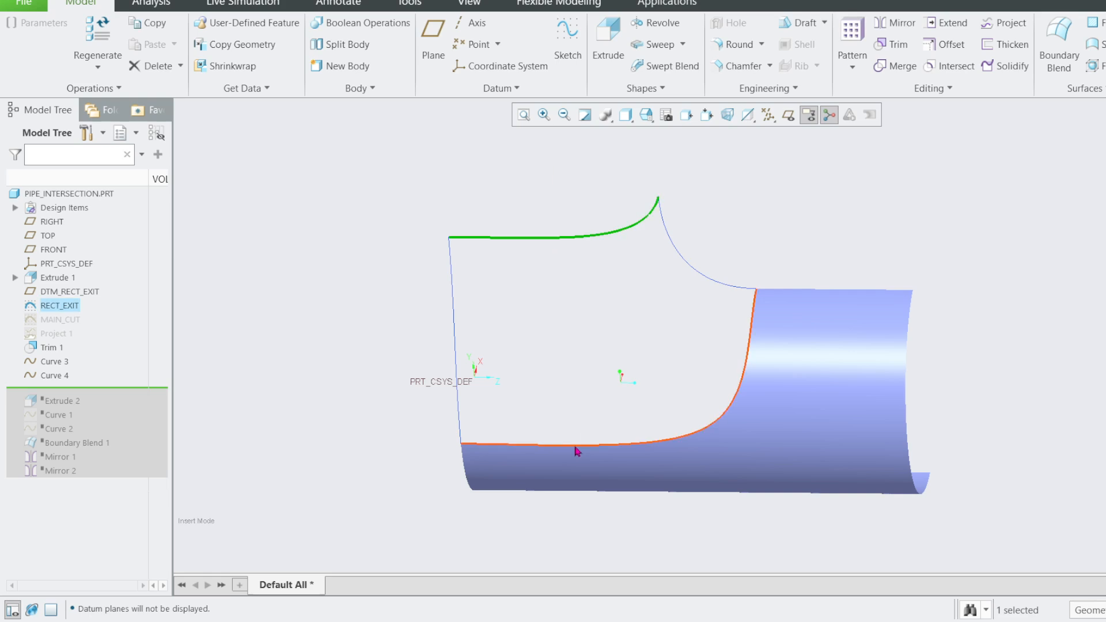
ctrl+click(575, 447)
click(621, 381)
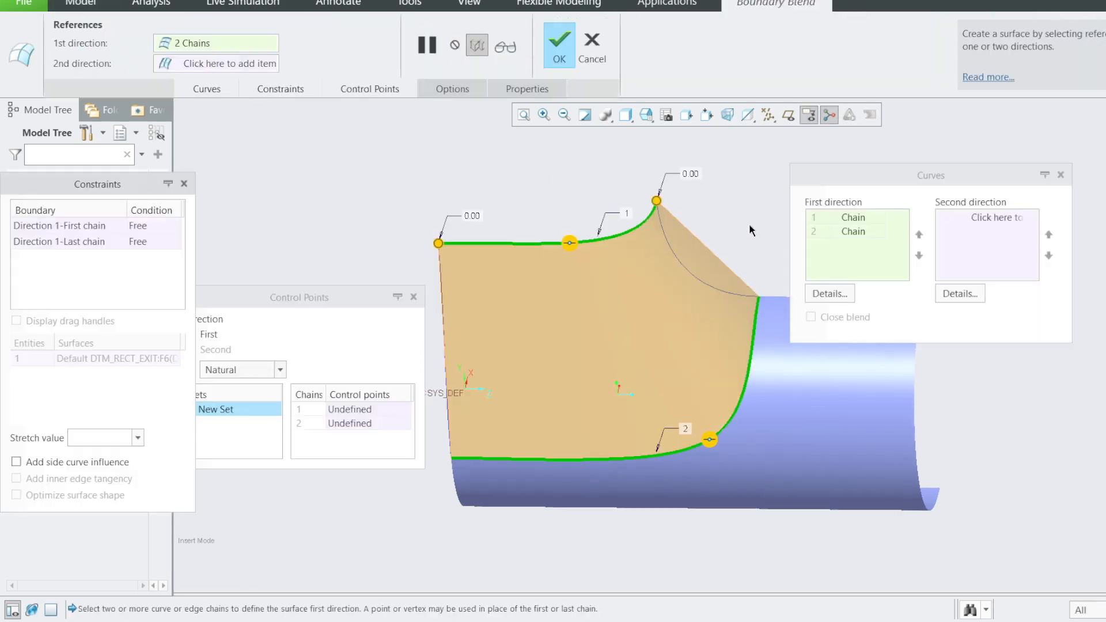
Add the two connecting curves, Curve 4 and Curve 3, as the boundary blend's second-direction chains.
right_click(749, 216)
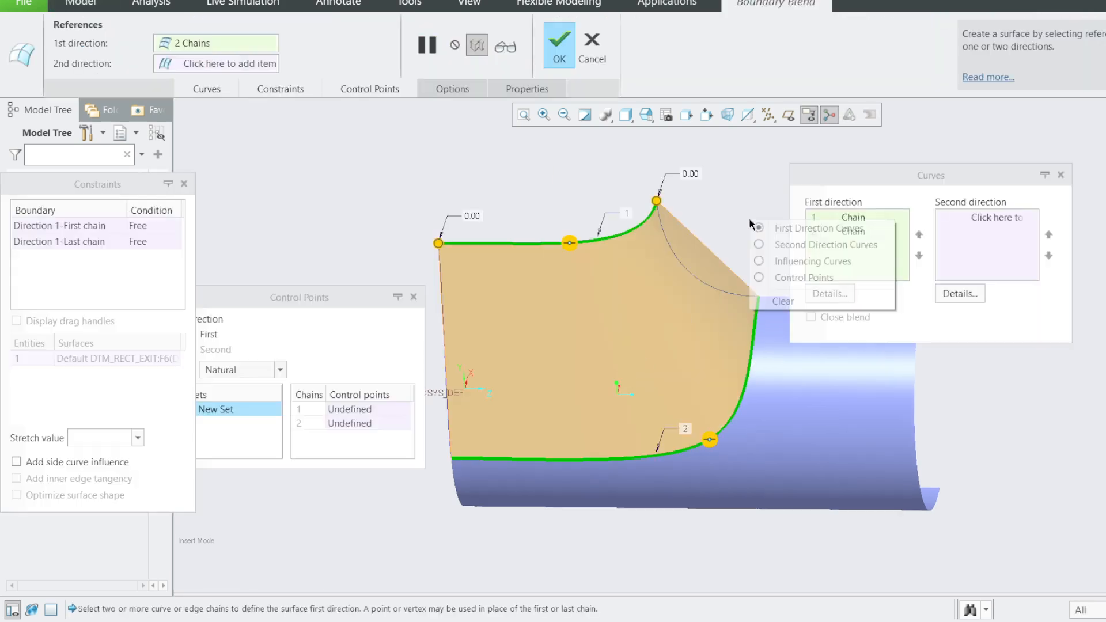
click(815, 246)
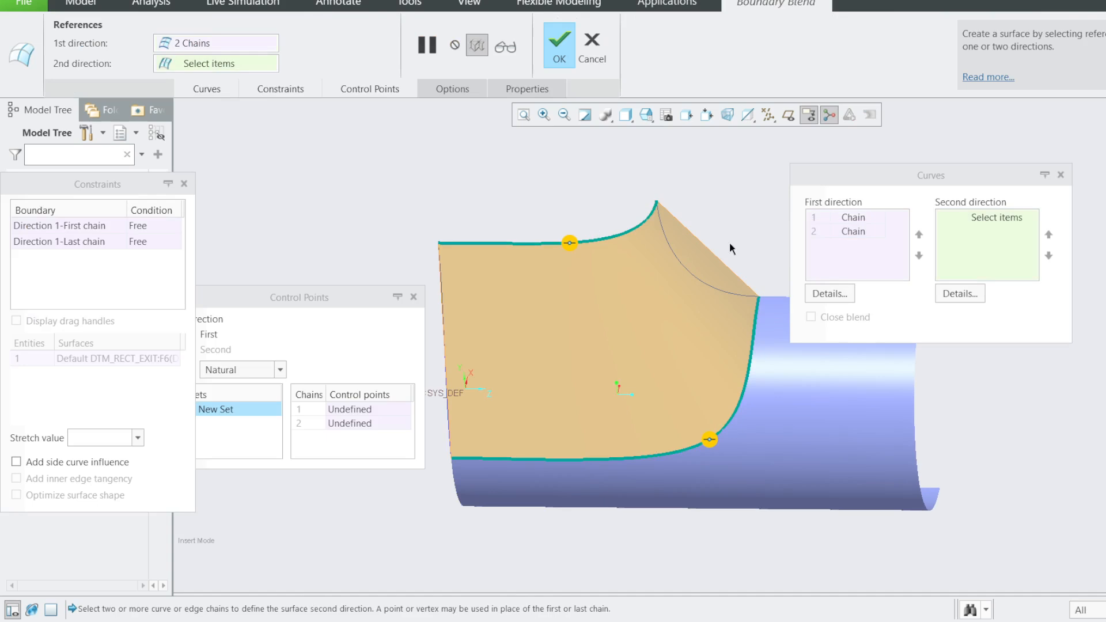
click(694, 276)
ctrl+click(449, 373)
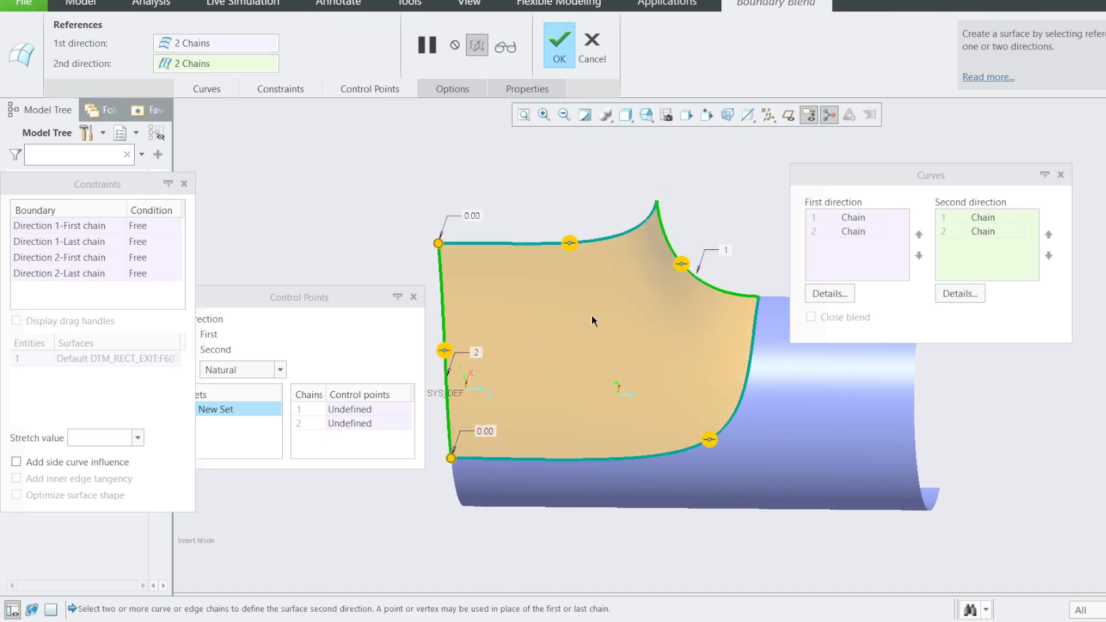
Set the blend's boundary conditions to Tangent along the trimmed pipe edge and Normal along the RECT_EXIT sketch.
right_click(709, 439)
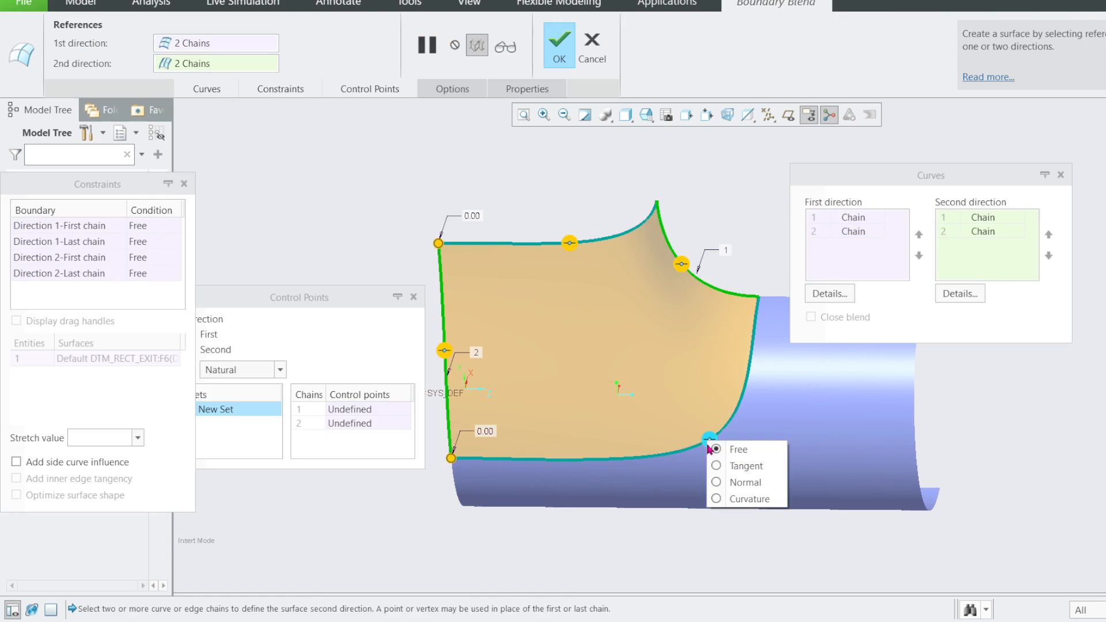
click(743, 465)
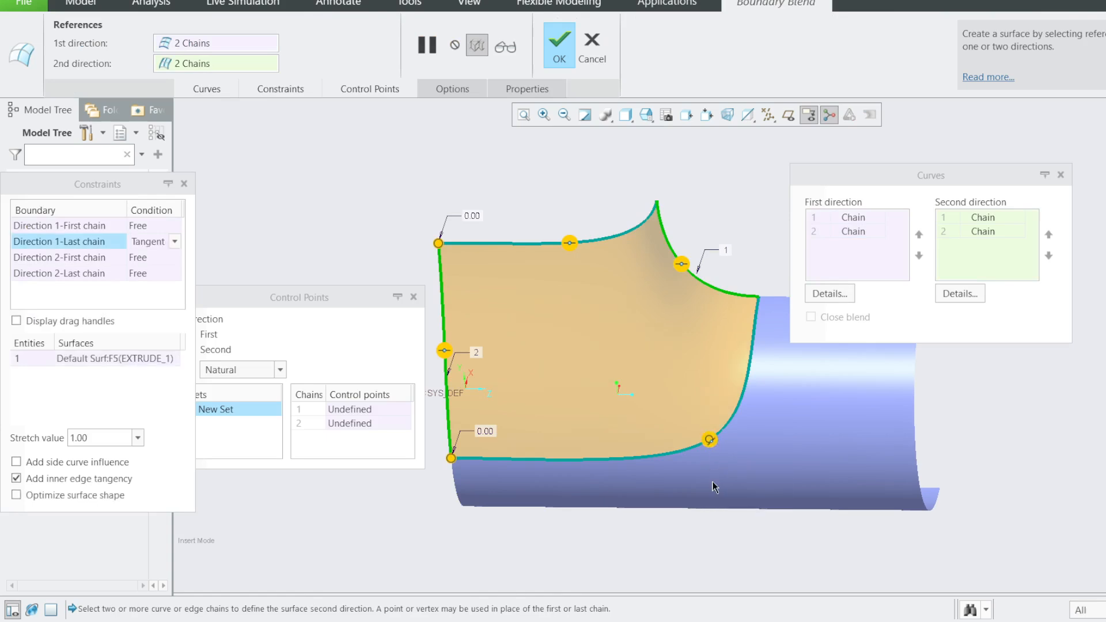
right_click(568, 248)
click(598, 288)
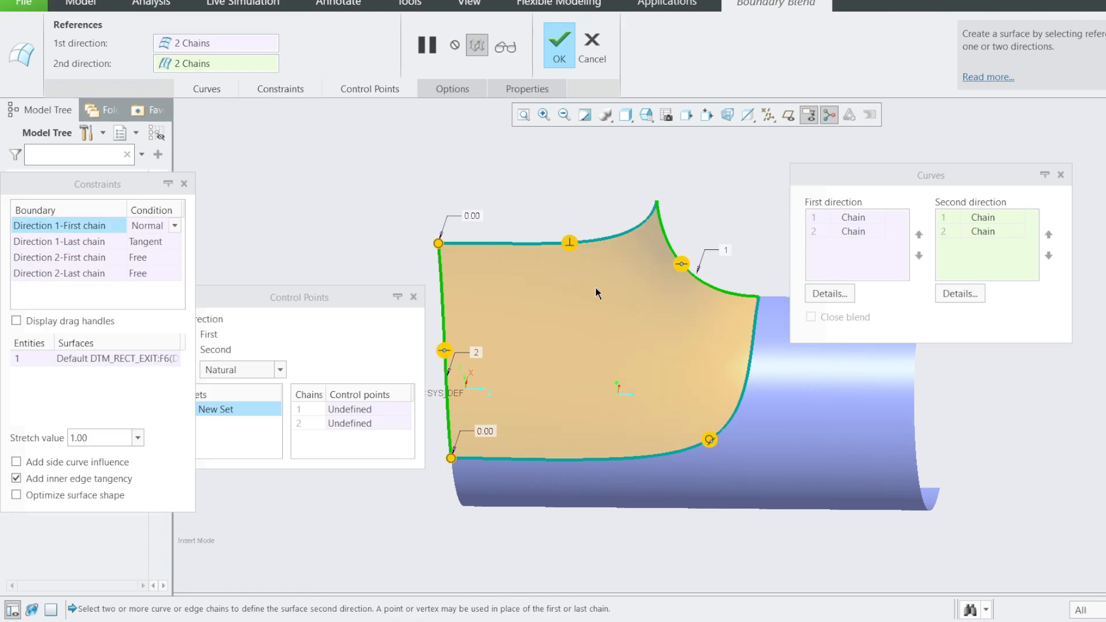
Try Tangent and Normal conditions on the blend's first second-direction chain and return that boundary to Free.
right_click(682, 265)
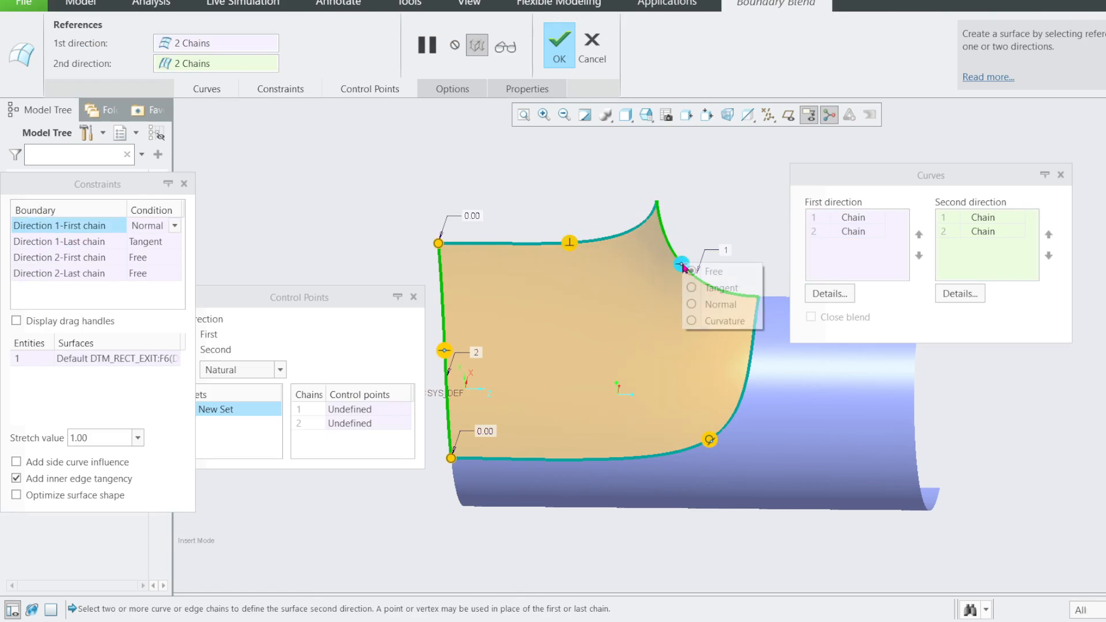
click(705, 286)
right_click(681, 265)
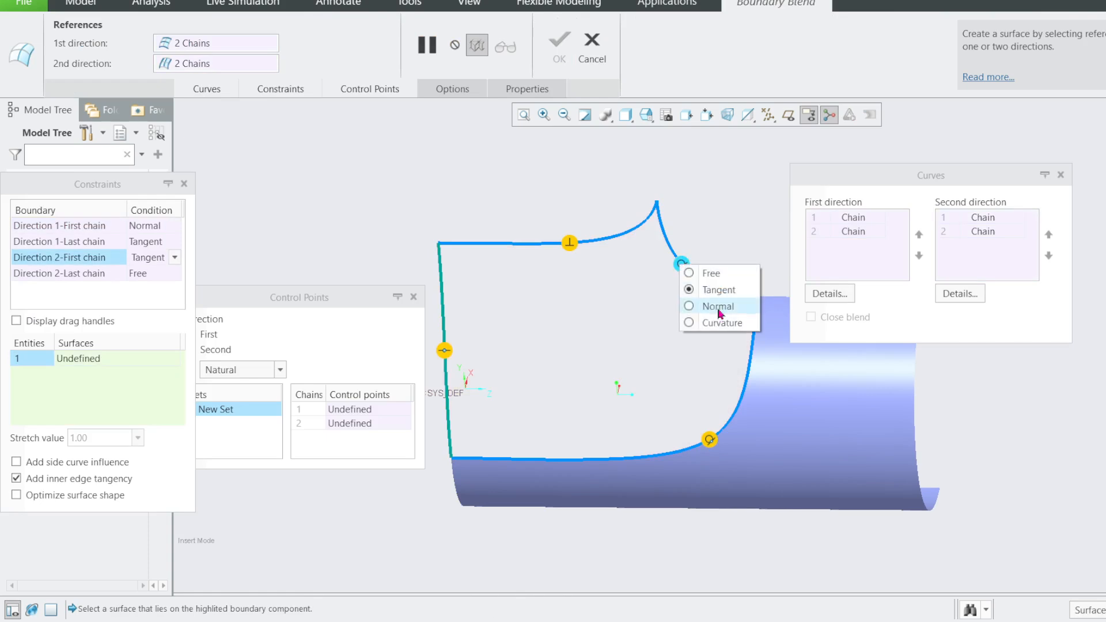
click(704, 304)
right_click(691, 270)
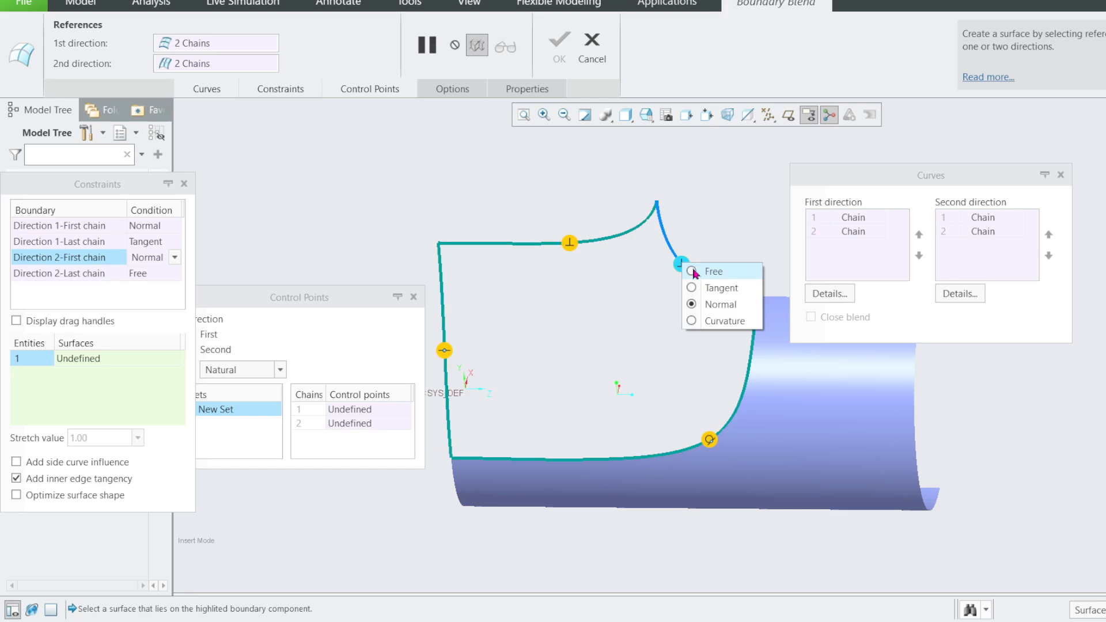
click(700, 272)
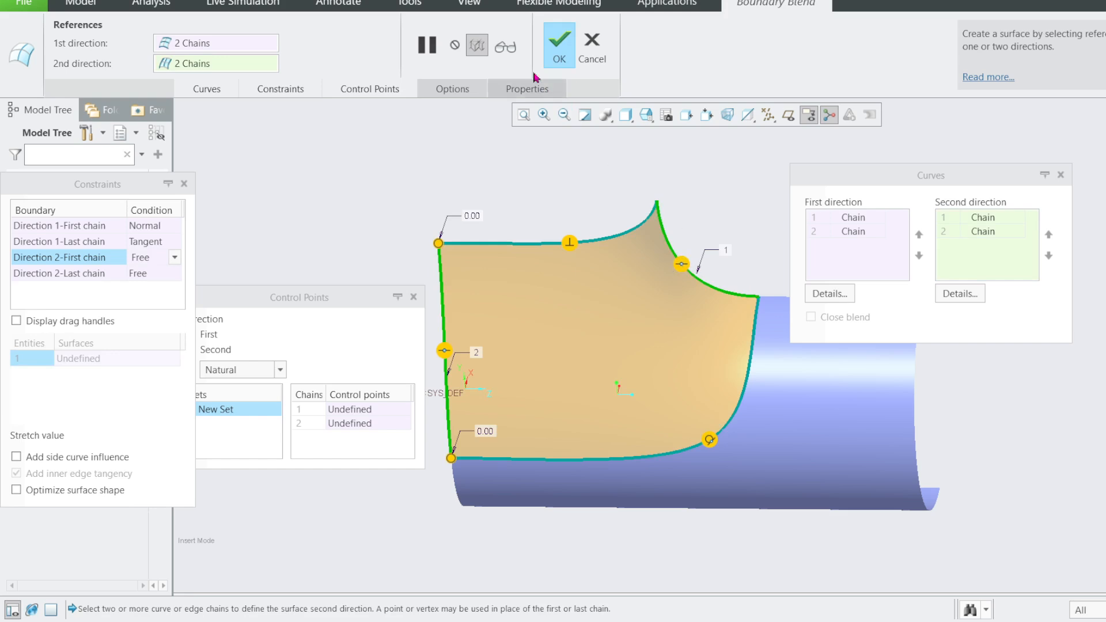
Complete the boundary blend and merge its surface with the trimmed half-pipe quilt.
click(562, 46)
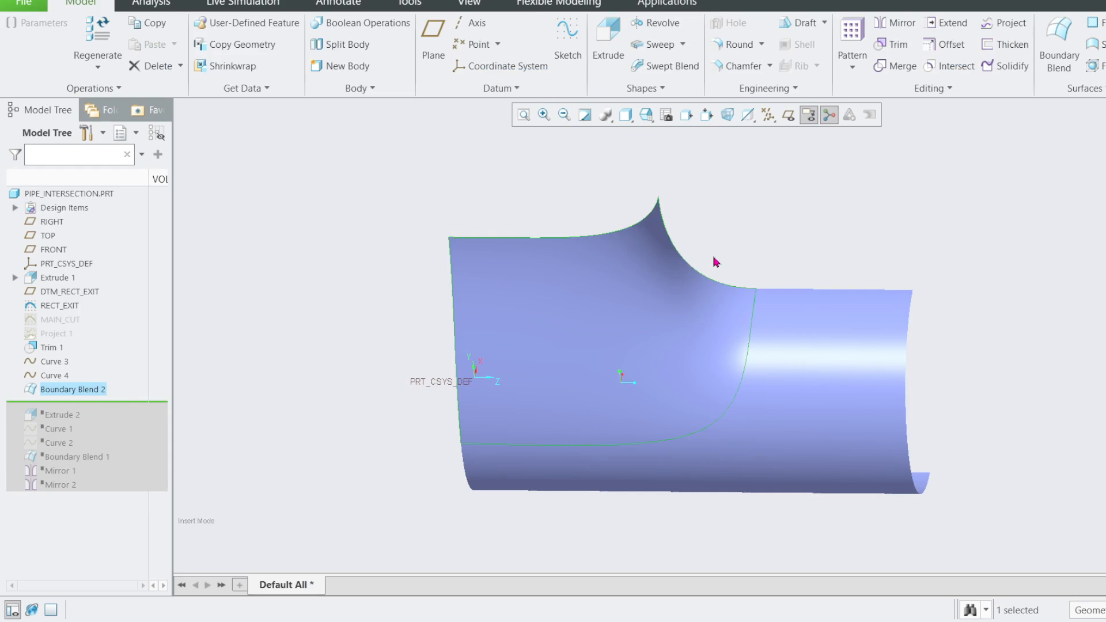
middle_drag(449, 239, 504, 240)
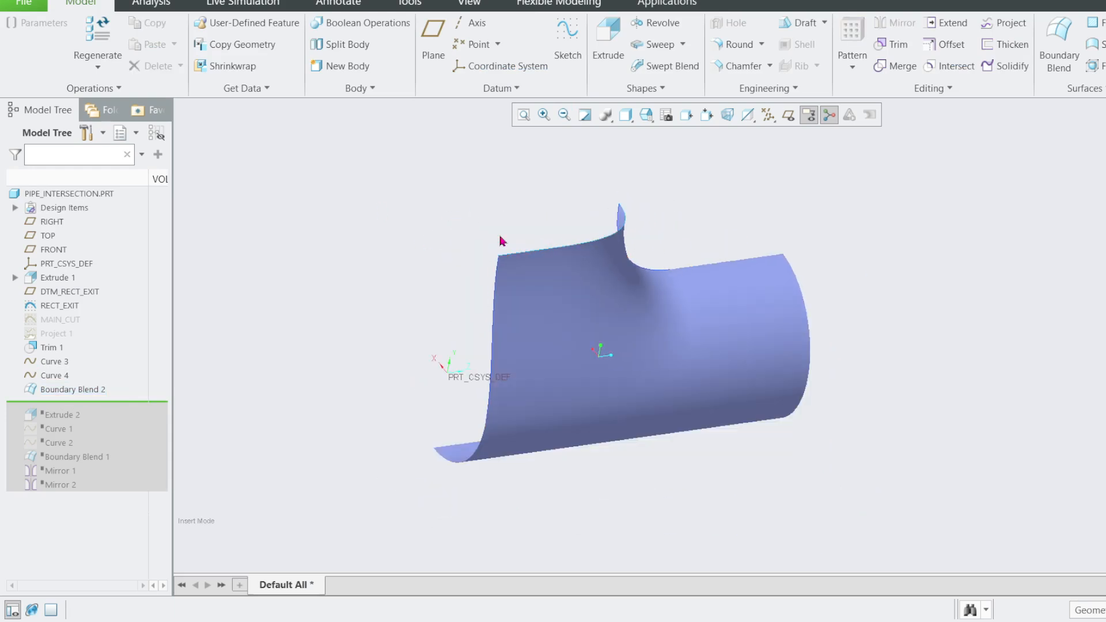
click(900, 67)
click(615, 275)
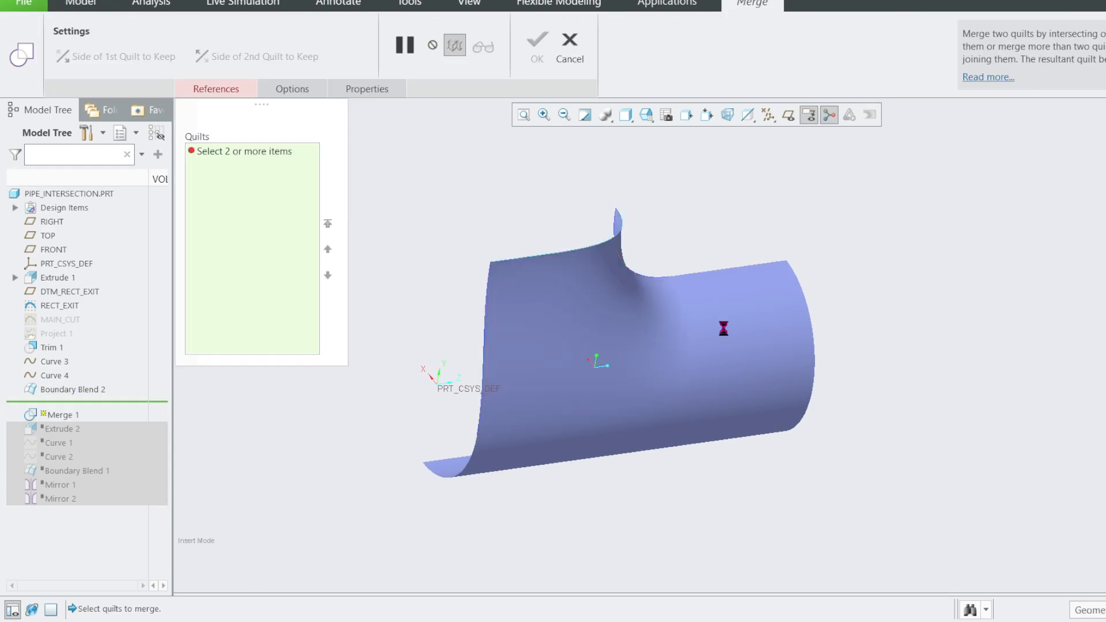
ctrl+click(767, 335)
click(538, 49)
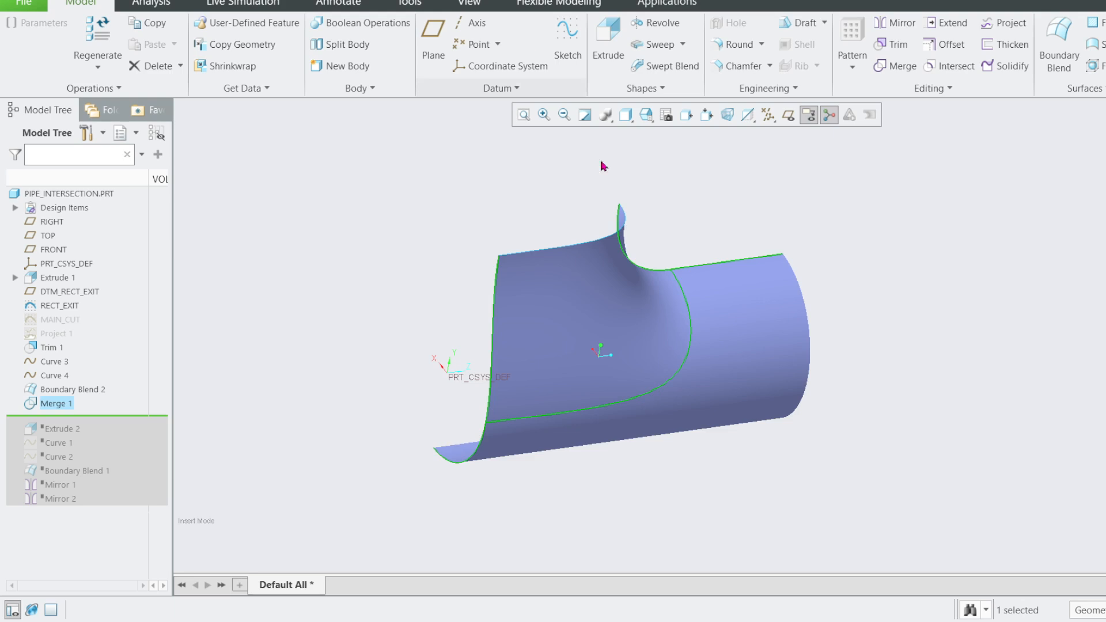
Mirror the merged quilt about the FRONT datum plane, showing the datum planes for picking.
click(700, 309)
click(638, 298)
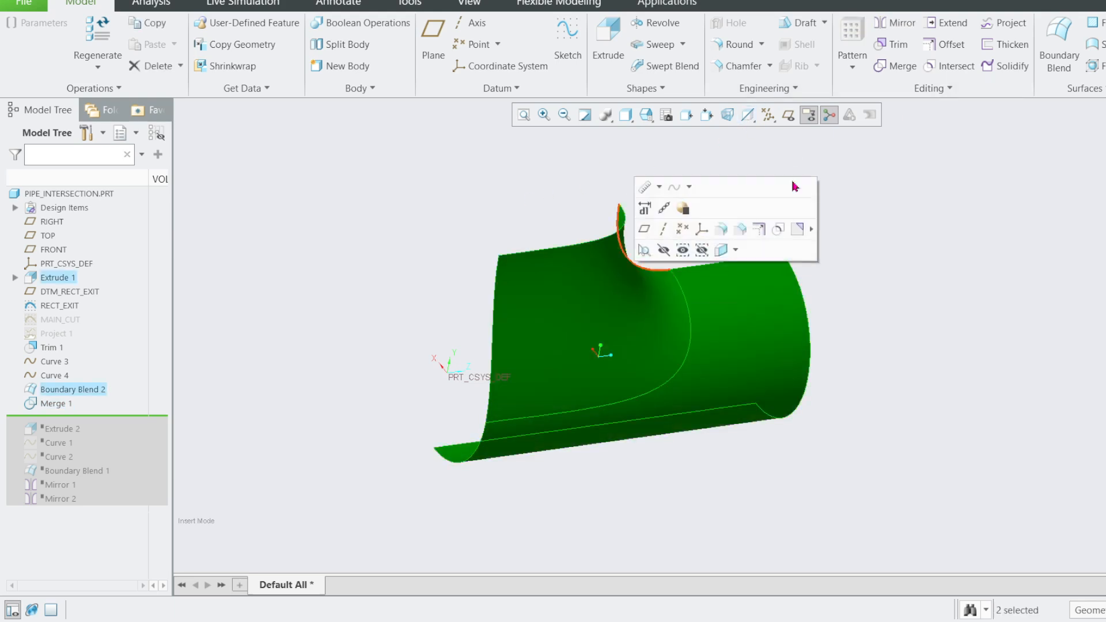
click(895, 23)
click(783, 117)
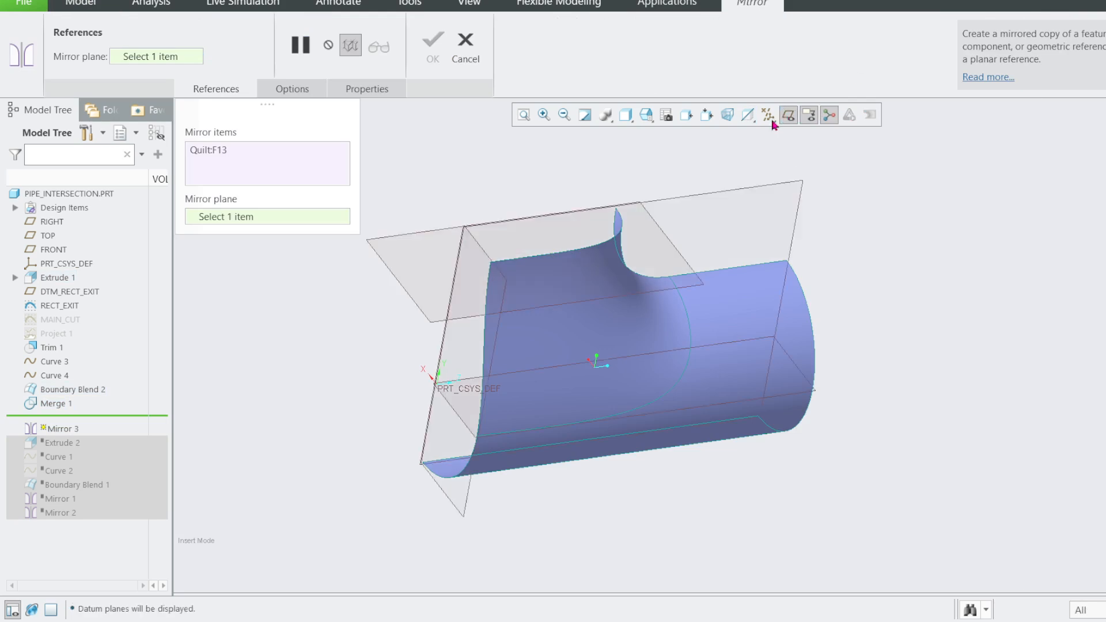
click(493, 339)
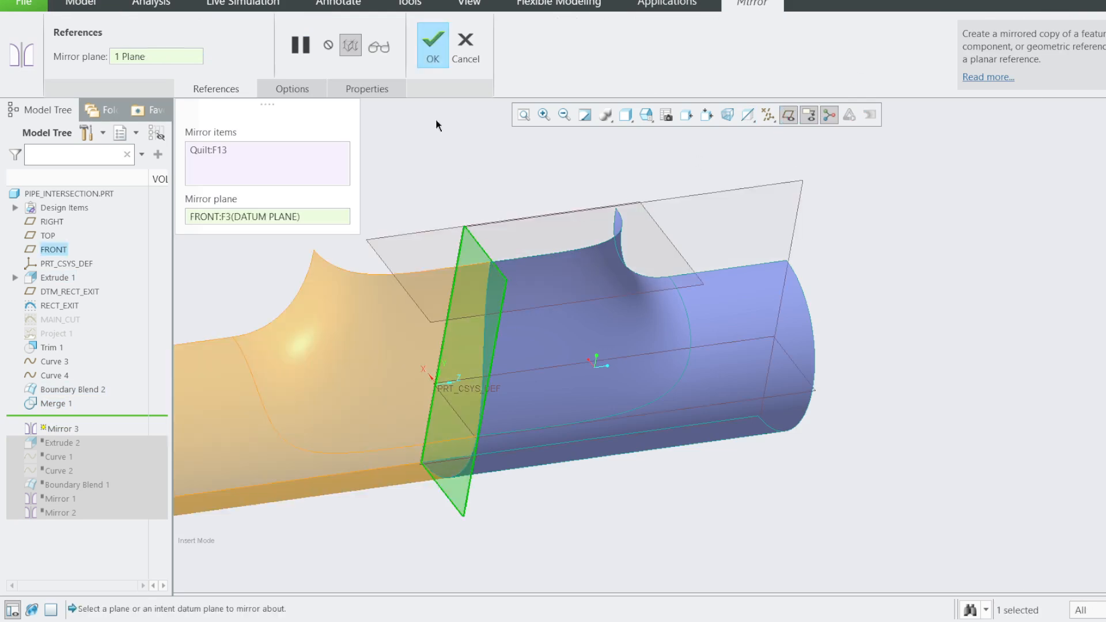
click(433, 45)
click(637, 224)
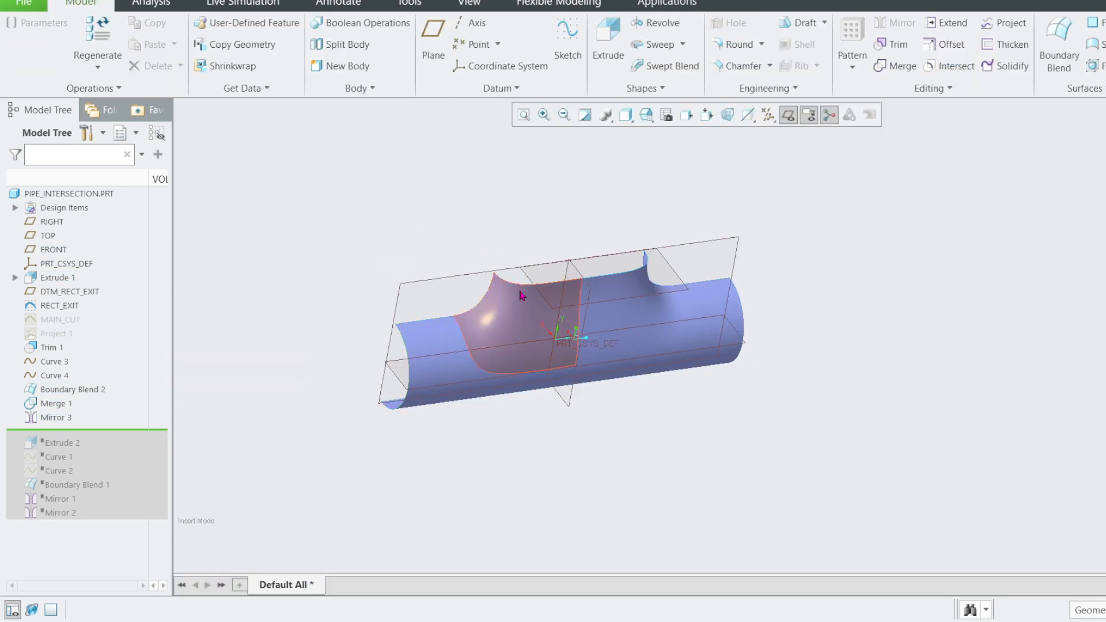
Hide the datum planes and the two connecting curves, Curve 3 and Curve 4.
scroll(553, 315, down, 2)
click(786, 117)
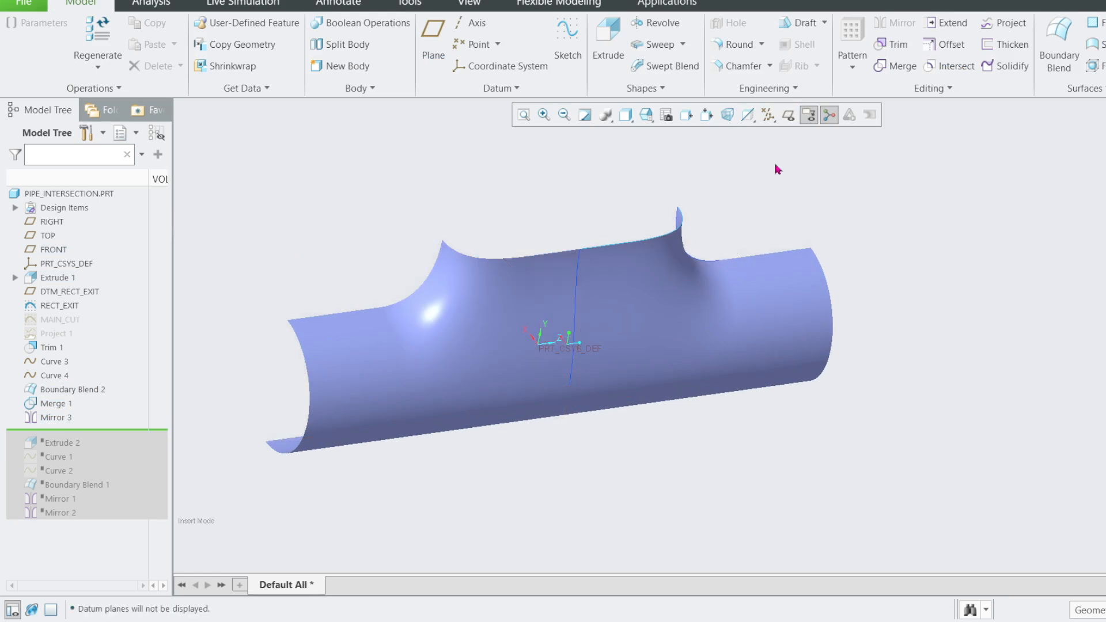
middle_drag(778, 168, 528, 311)
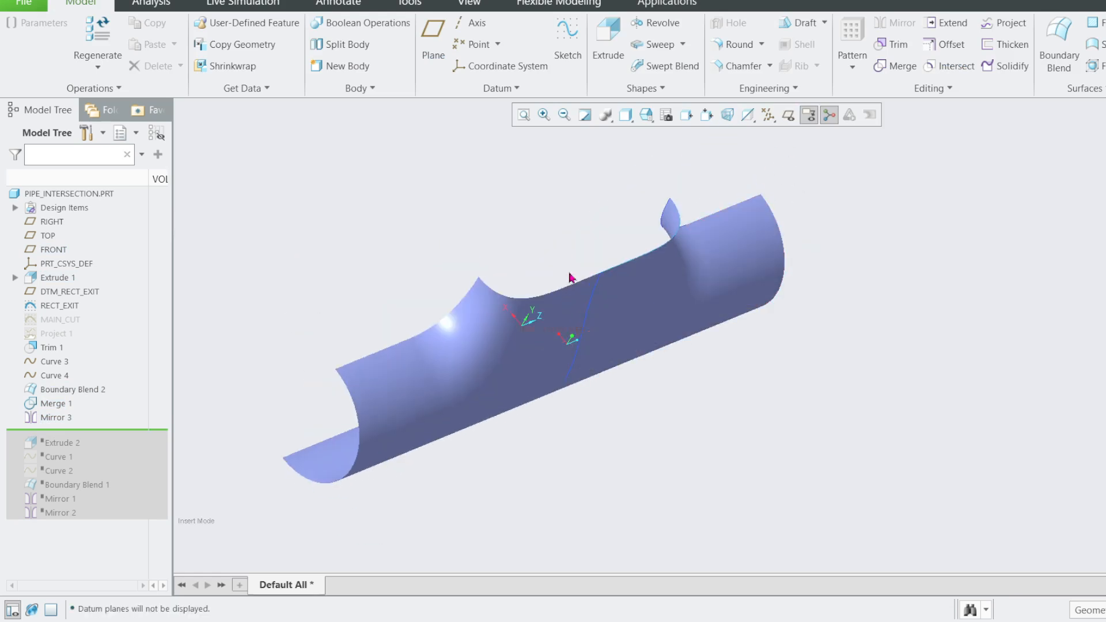
middle_drag(567, 262, 542, 203)
scroll(561, 309, down, 1)
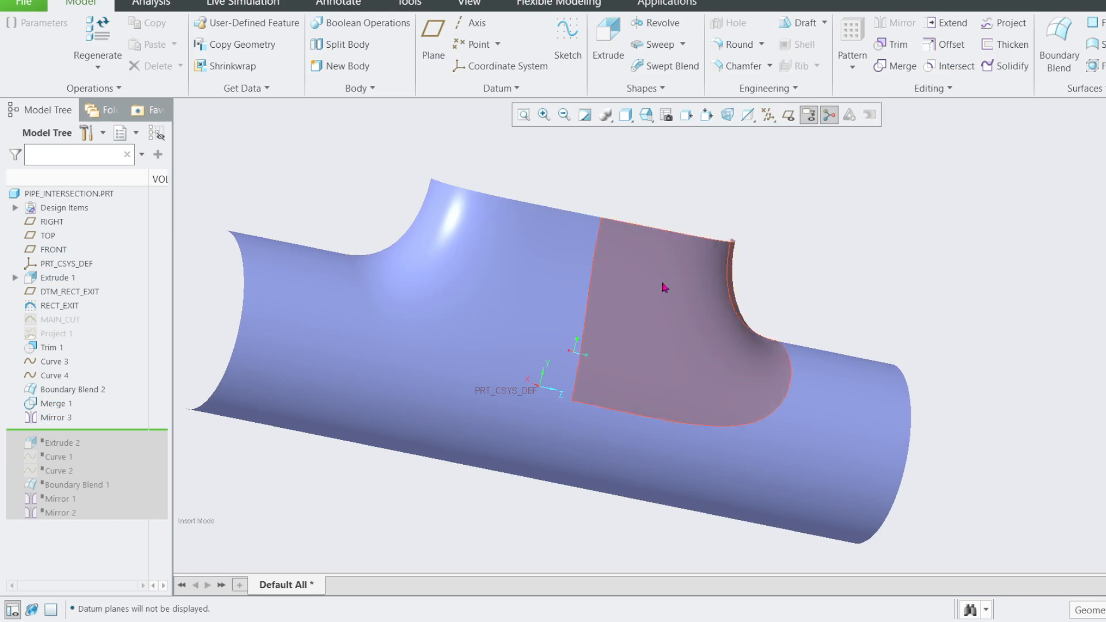
click(57, 363)
ctrl+click(56, 376)
click(82, 332)
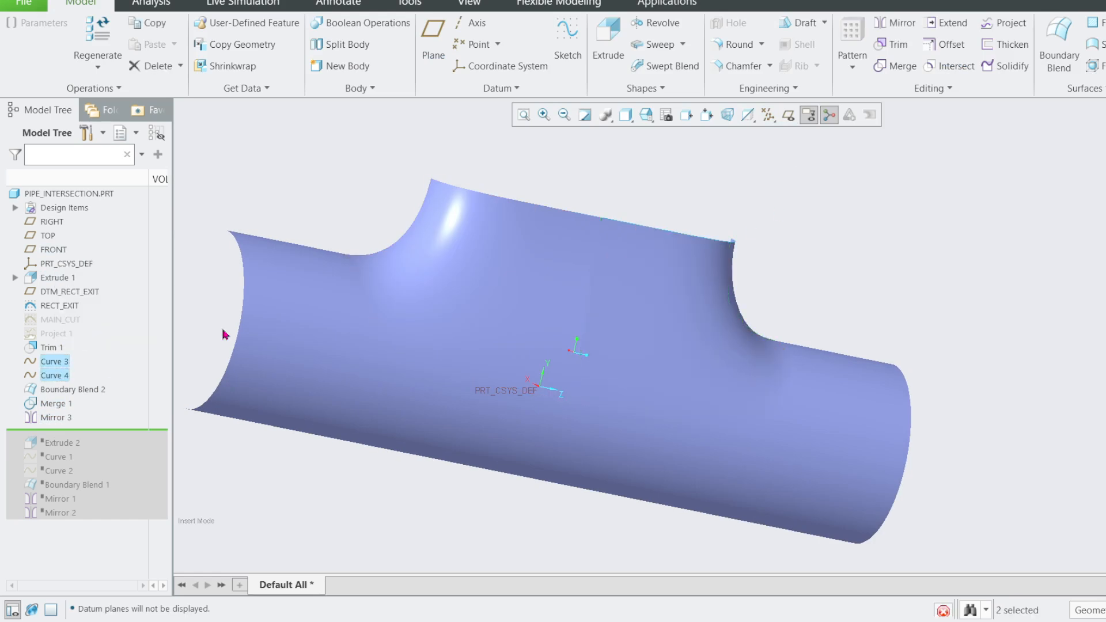
mouse_move(611, 276)
middle_down()
mouse_move(637, 188)
mouse_move(617, 265)
mouse_move(612, 222)
mouse_move(566, 267)
mouse_move(582, 291)
mouse_move(575, 266)
mouse_move(596, 281)
middle_up()
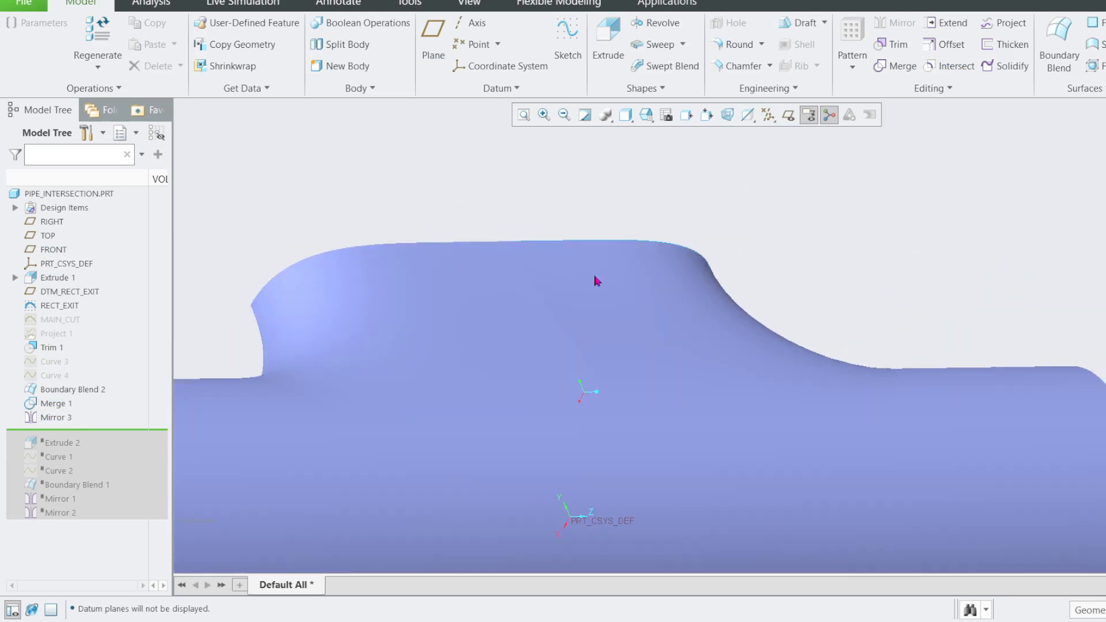
Set the display style to Shading With Edges to show the seams between the surface patches.
click(627, 116)
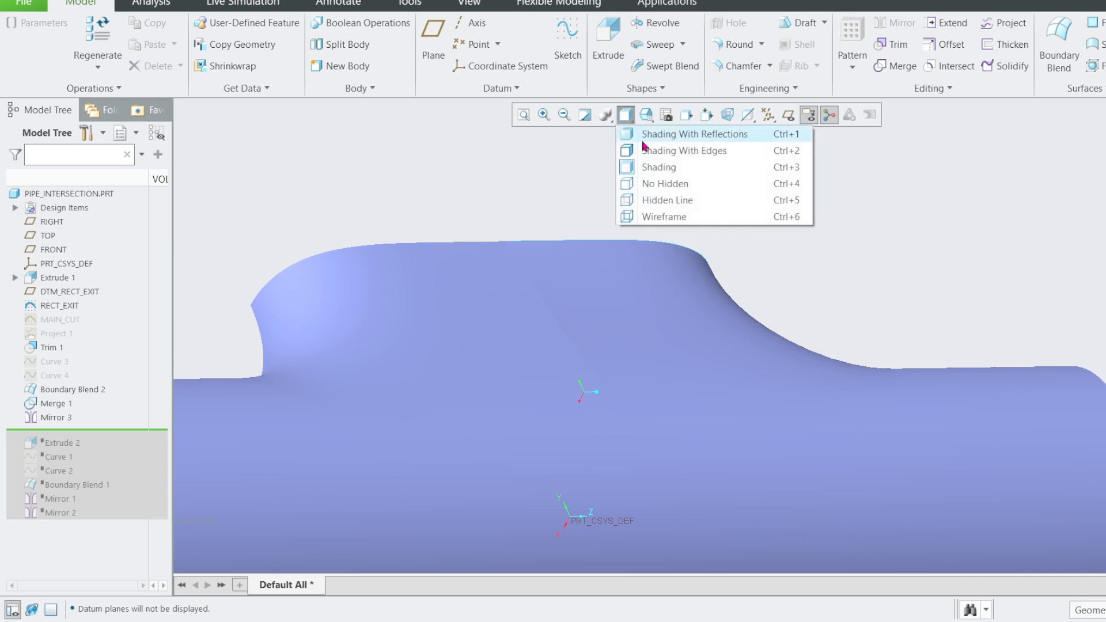
click(657, 150)
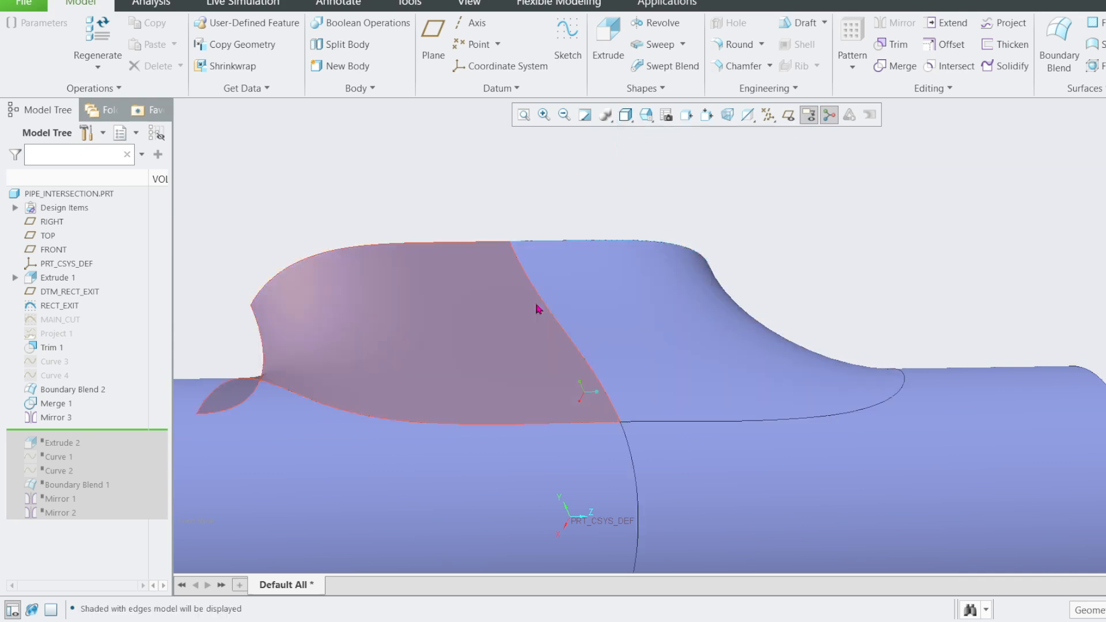
mouse_move(536, 305)
middle_down()
mouse_move(682, 261)
mouse_move(628, 321)
middle_up()
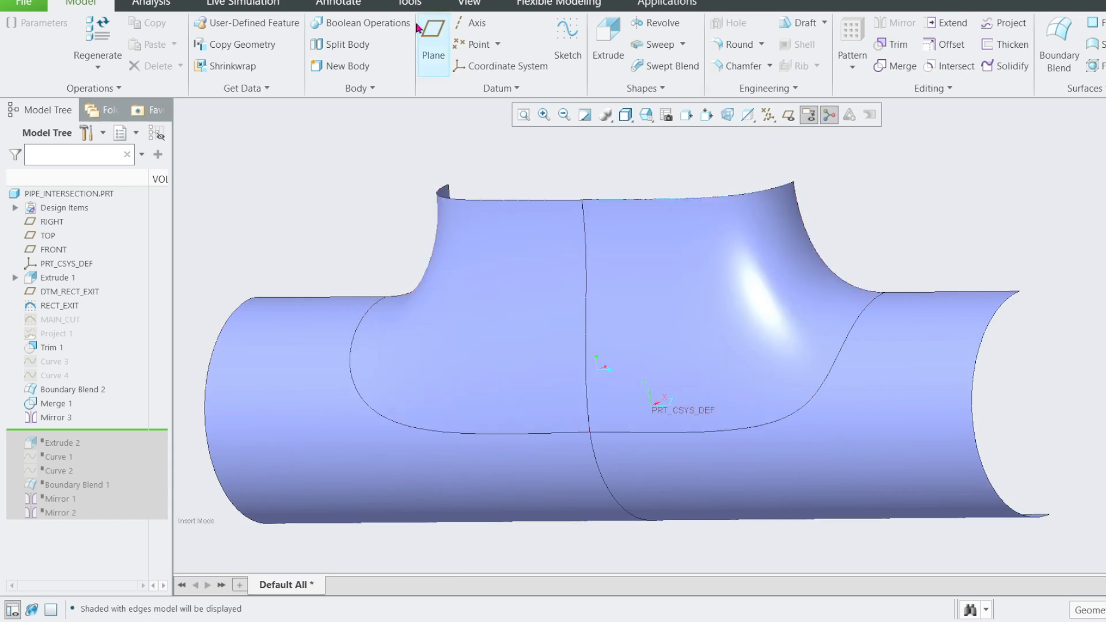
Run a Dihedral Angle analysis on the seam edge between the two mirrored blends, examine its upper end, and close without saving.
click(151, 2)
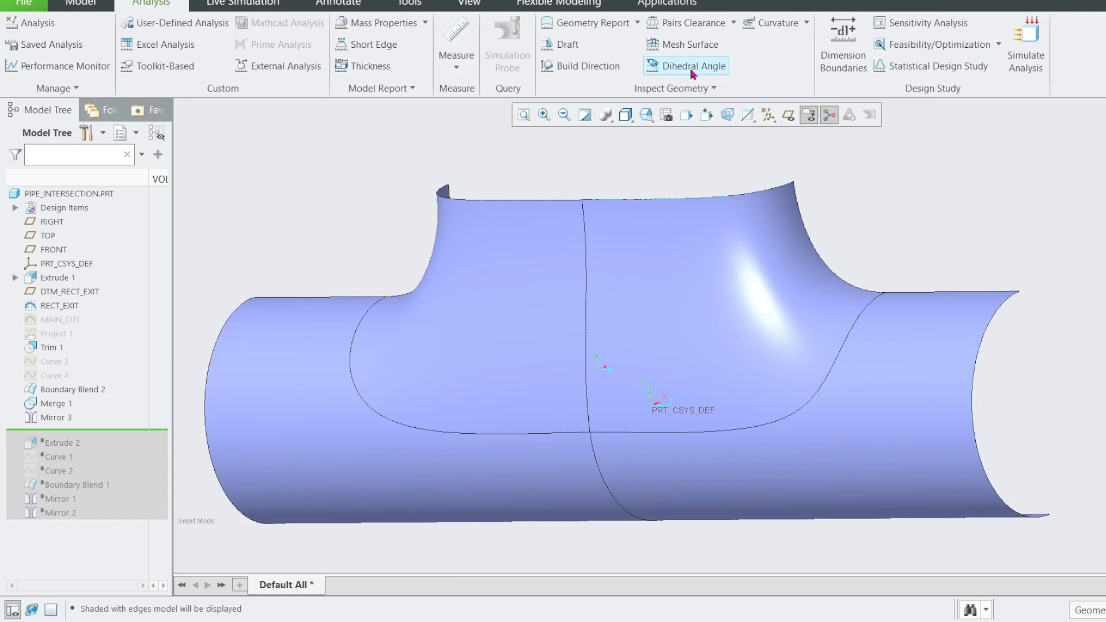
click(692, 71)
click(579, 270)
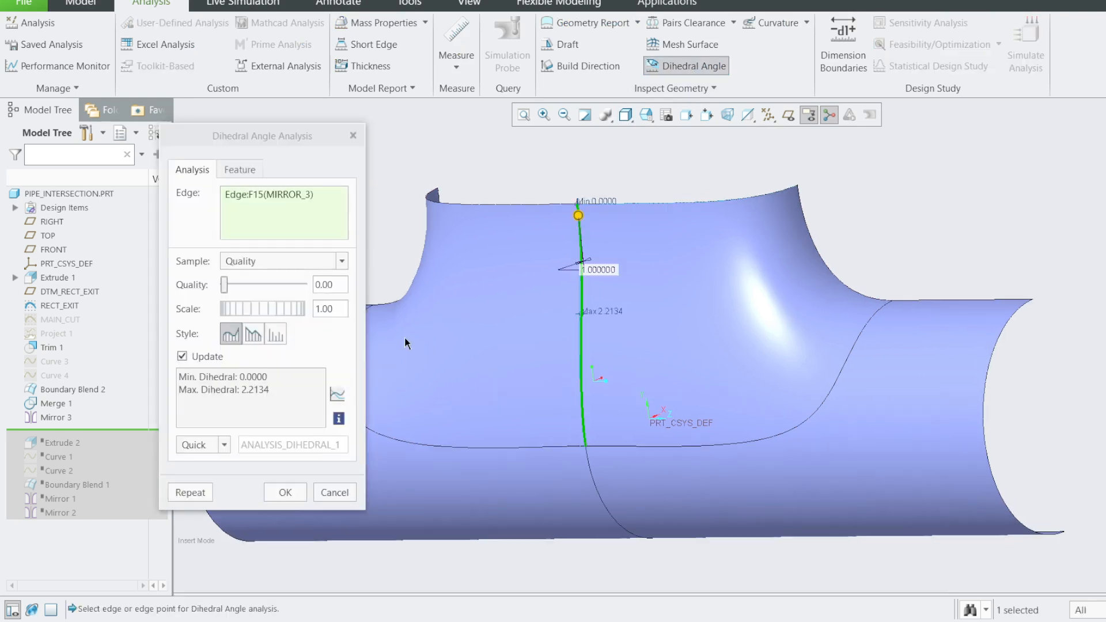
click(273, 389)
middle_drag(593, 320, 612, 334)
scroll(587, 305, down, 10)
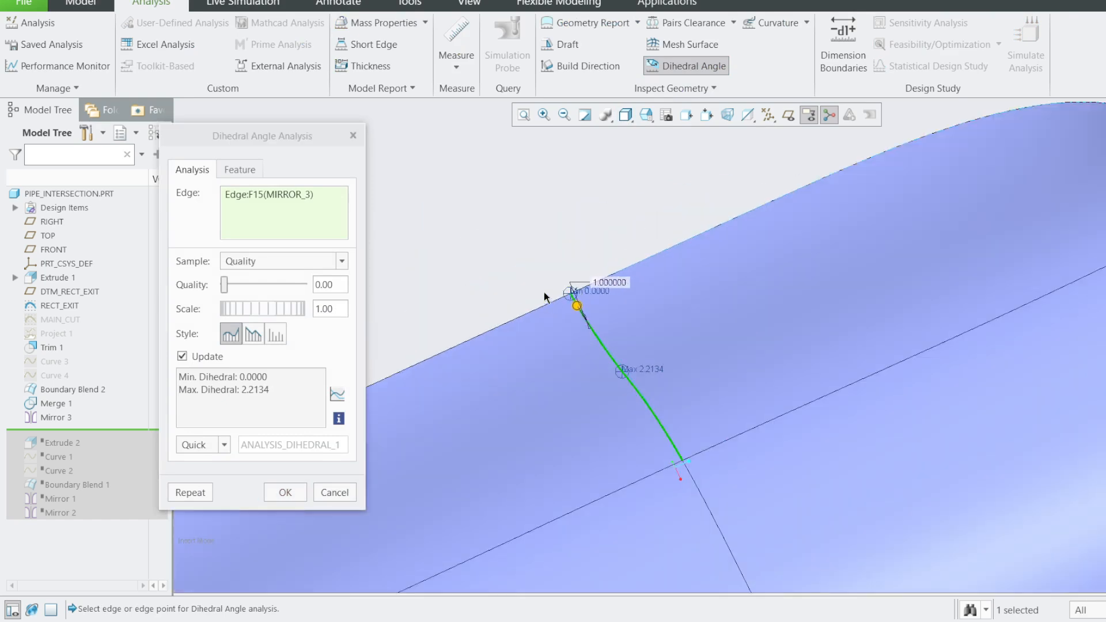
scroll(586, 305, down, 5)
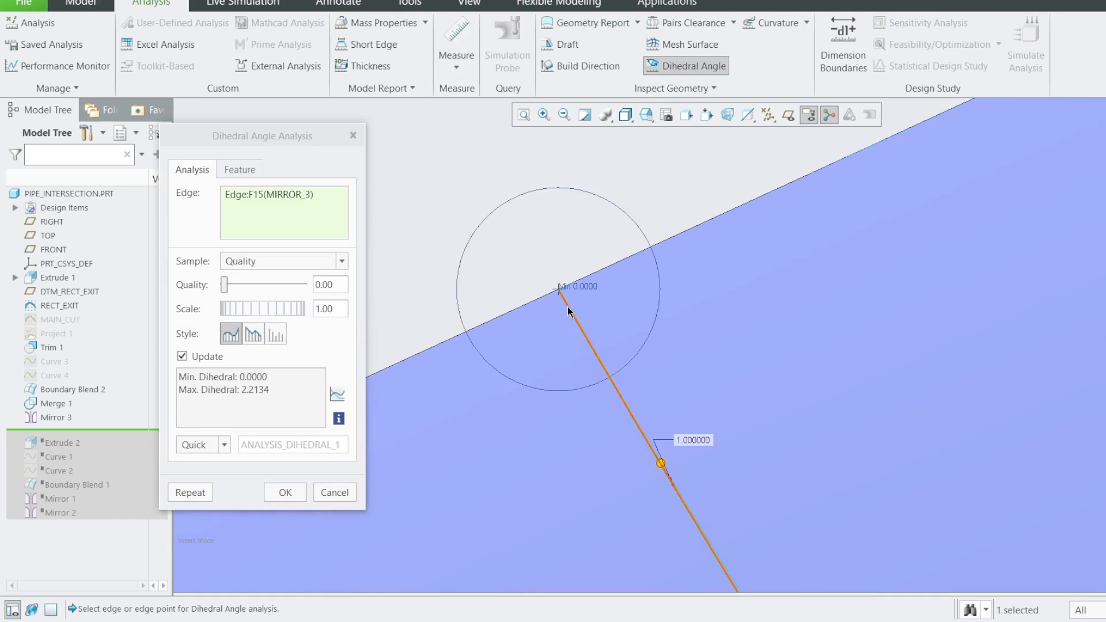
scroll(546, 292, down, 3)
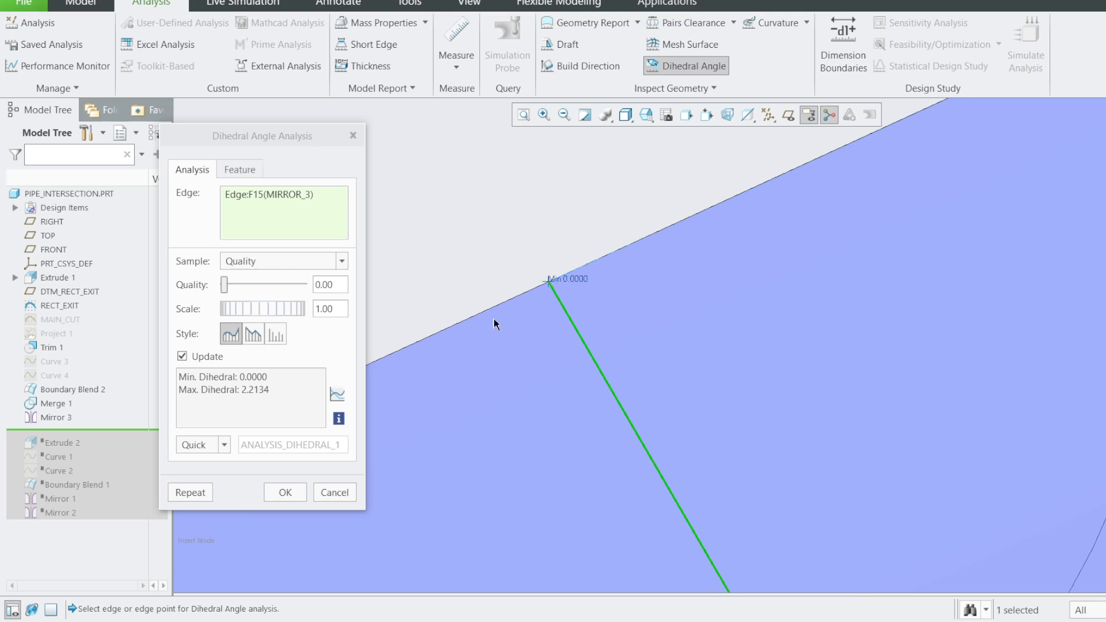
click(333, 493)
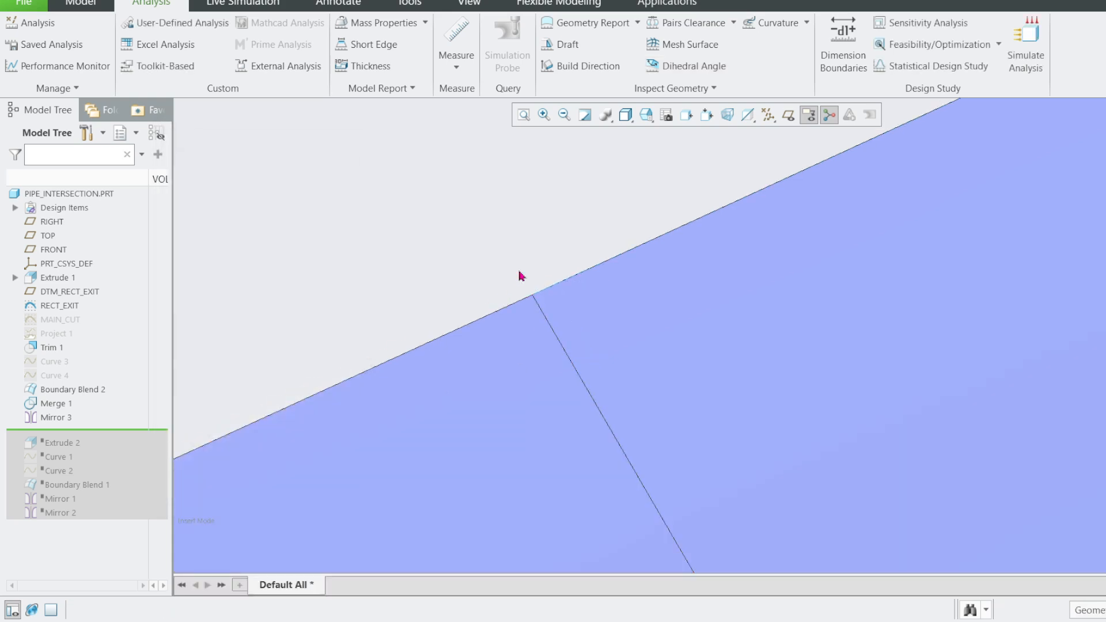
Merge the mirrored quilt with the original merged quilt into one half of the pipe intersection.
scroll(559, 300, down, 5)
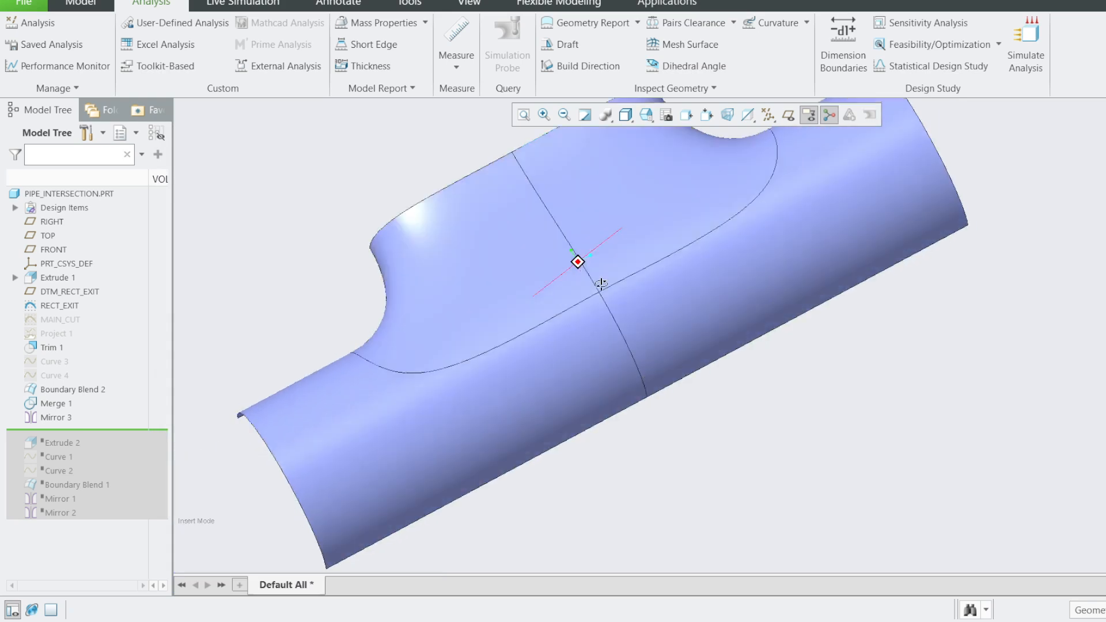
middle_drag(600, 283, 554, 308)
click(484, 306)
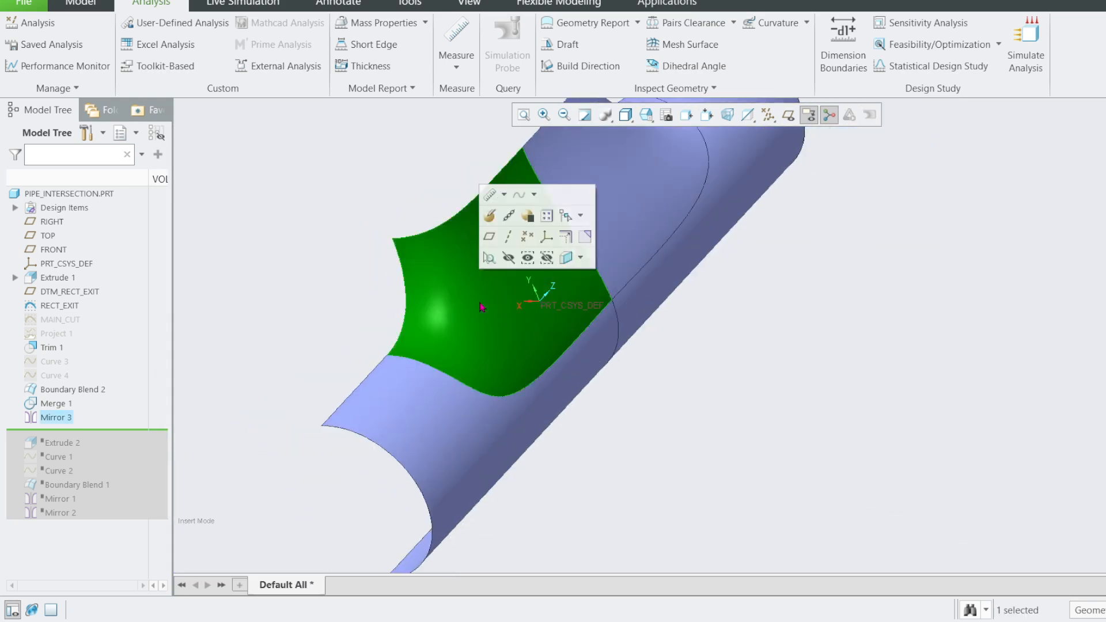
click(789, 312)
click(81, 4)
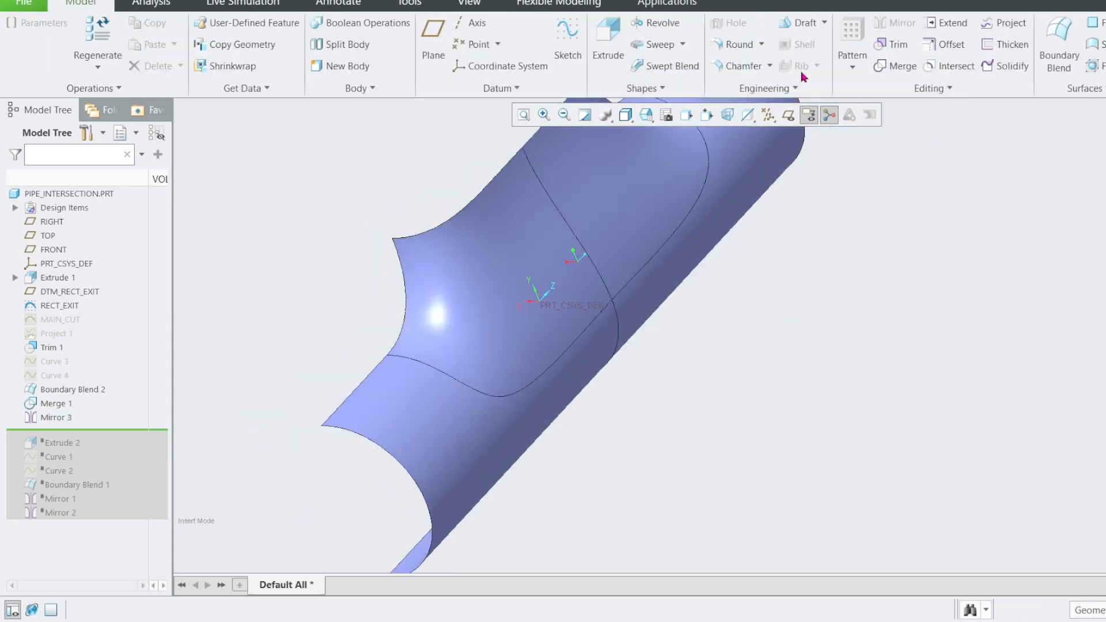
click(893, 68)
click(644, 200)
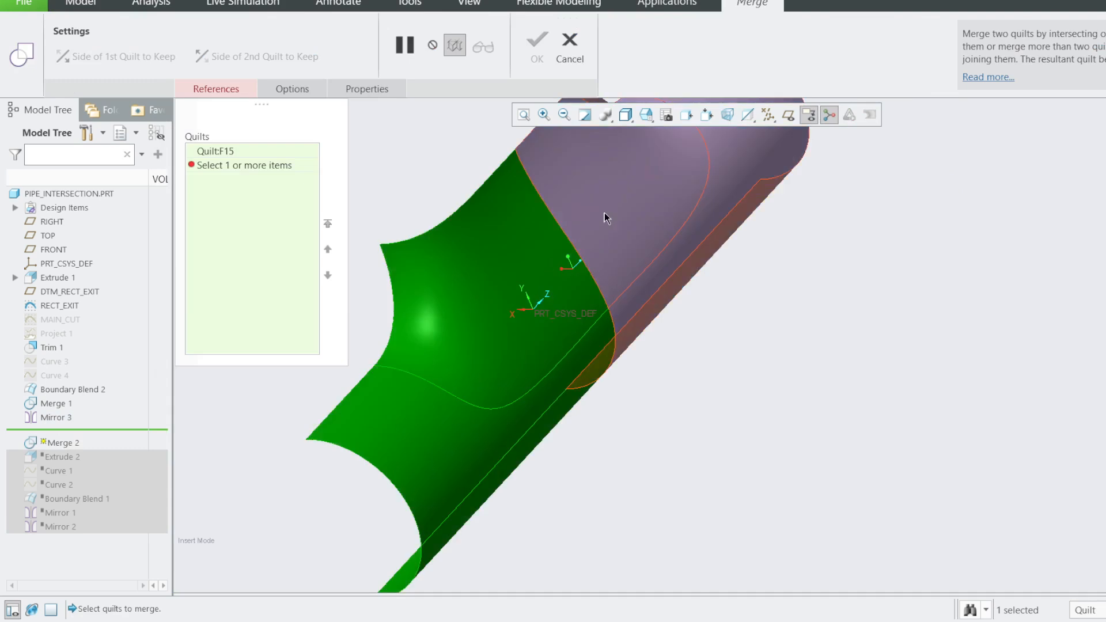
click(526, 261)
click(537, 46)
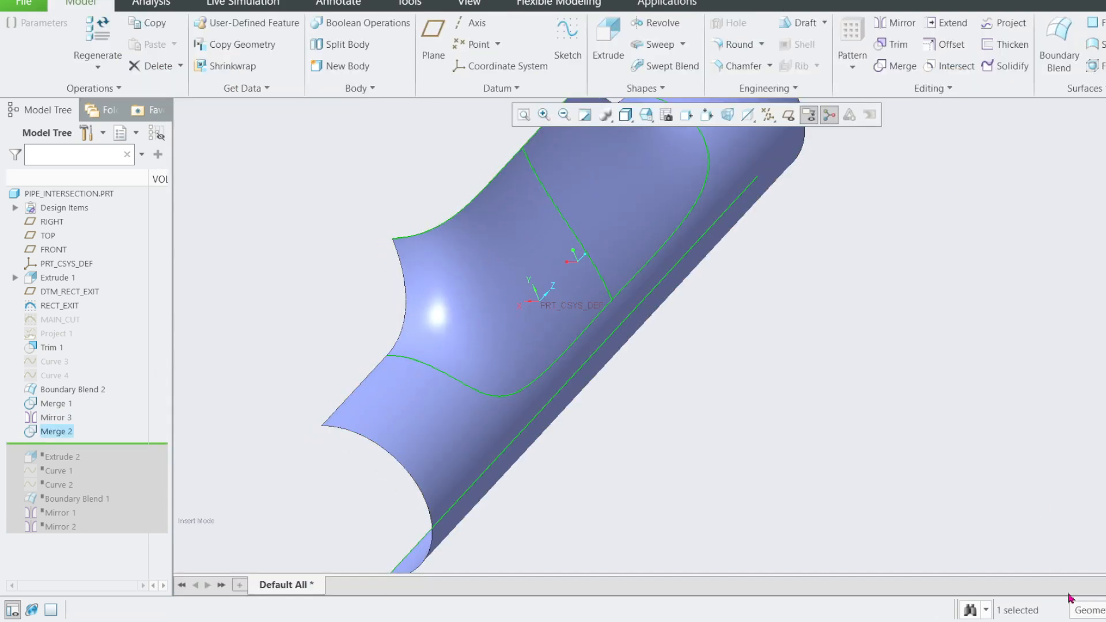
Set the selection filter to Quilts and mirror the merged half quilt about the RIGHT datum plane.
click(1082, 609)
click(1091, 524)
click(628, 304)
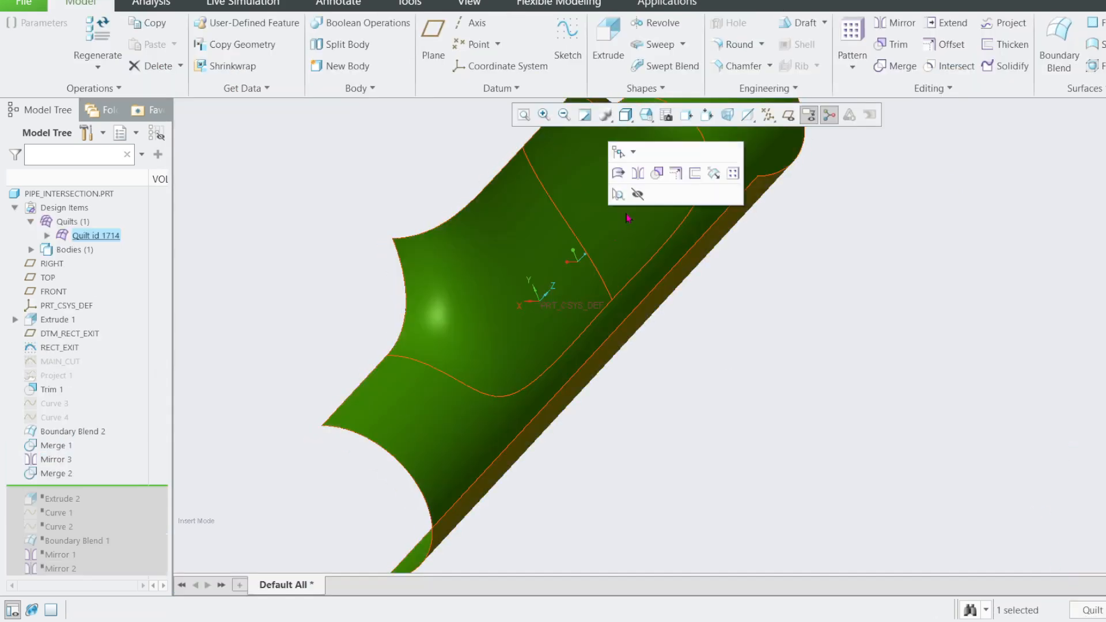
click(907, 23)
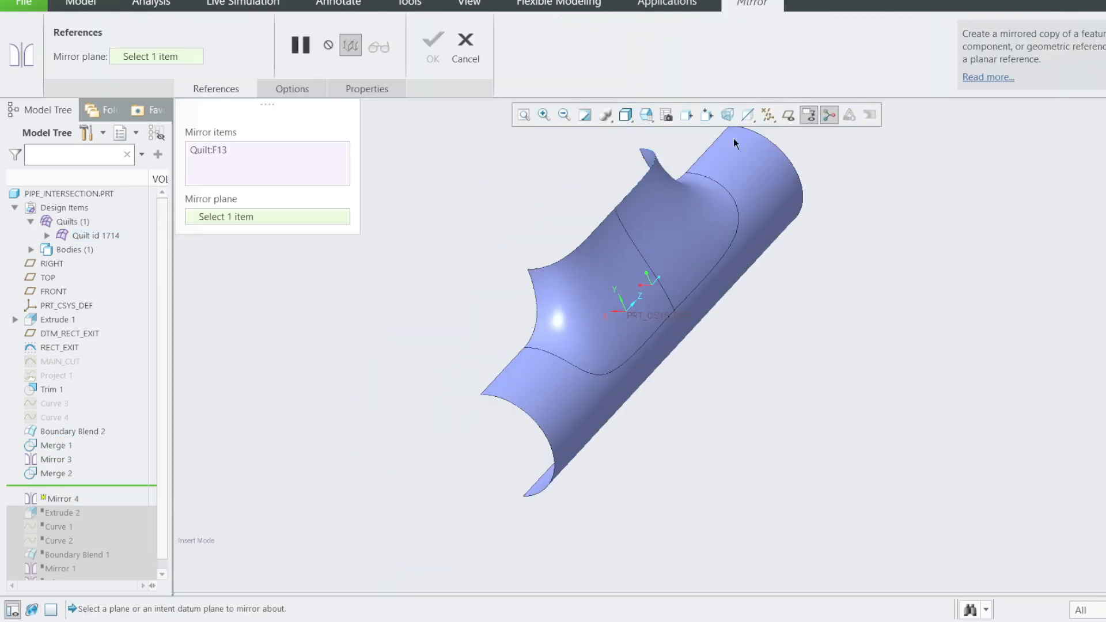
click(501, 296)
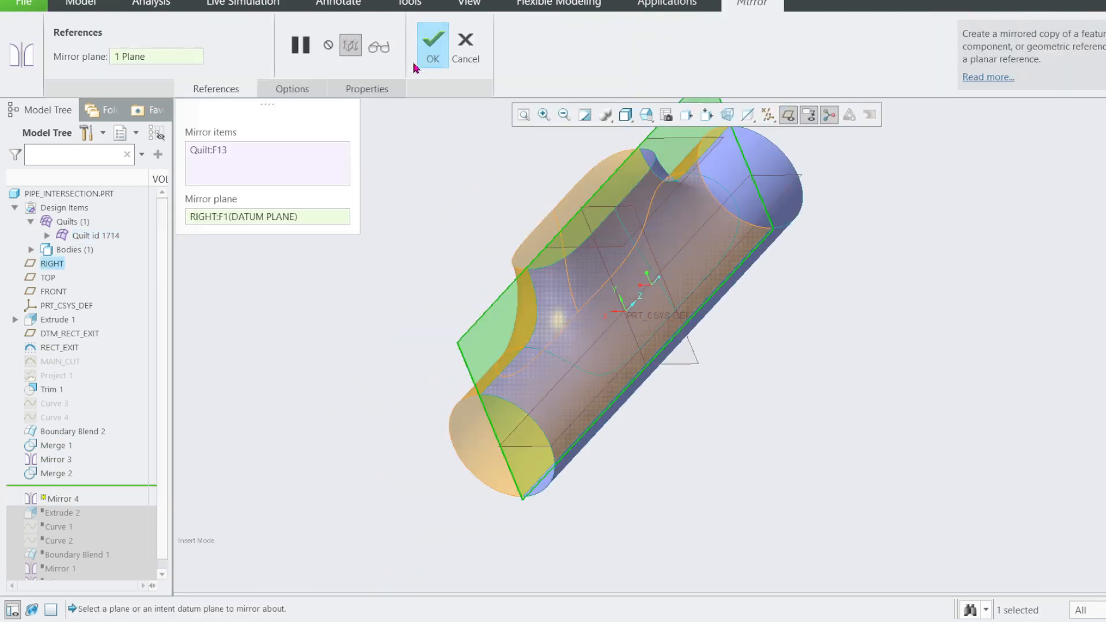
click(432, 46)
middle_drag(659, 257, 500, 301)
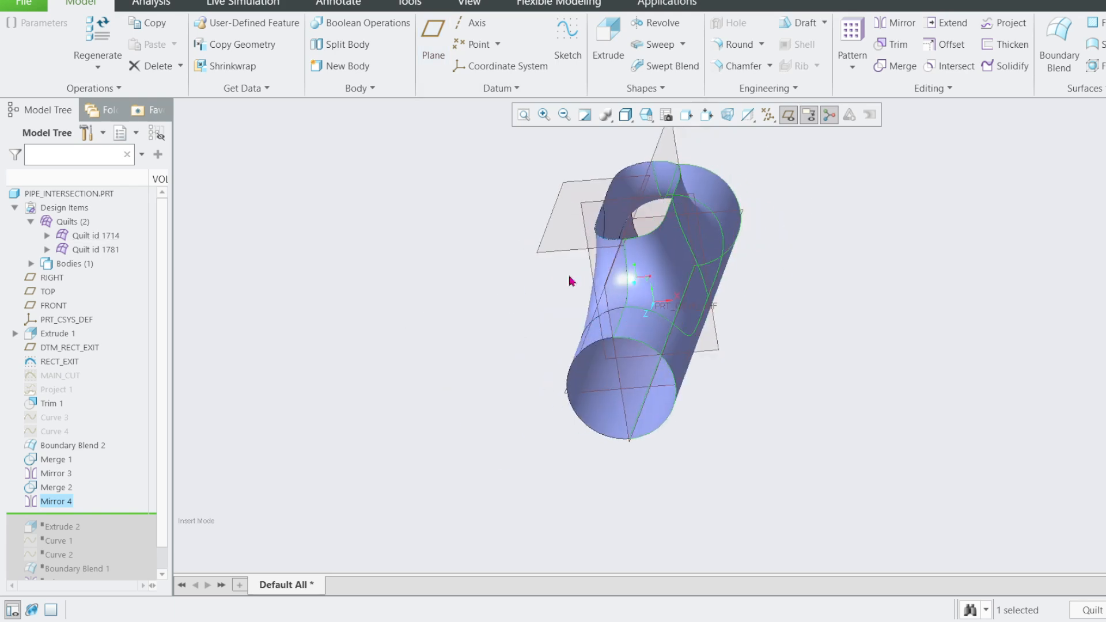
Hide the datum planes and merge the mirrored half quilt with the original into one full pipe quilt.
click(786, 117)
scroll(635, 250, down, 3)
middle_drag(612, 265, 769, 236)
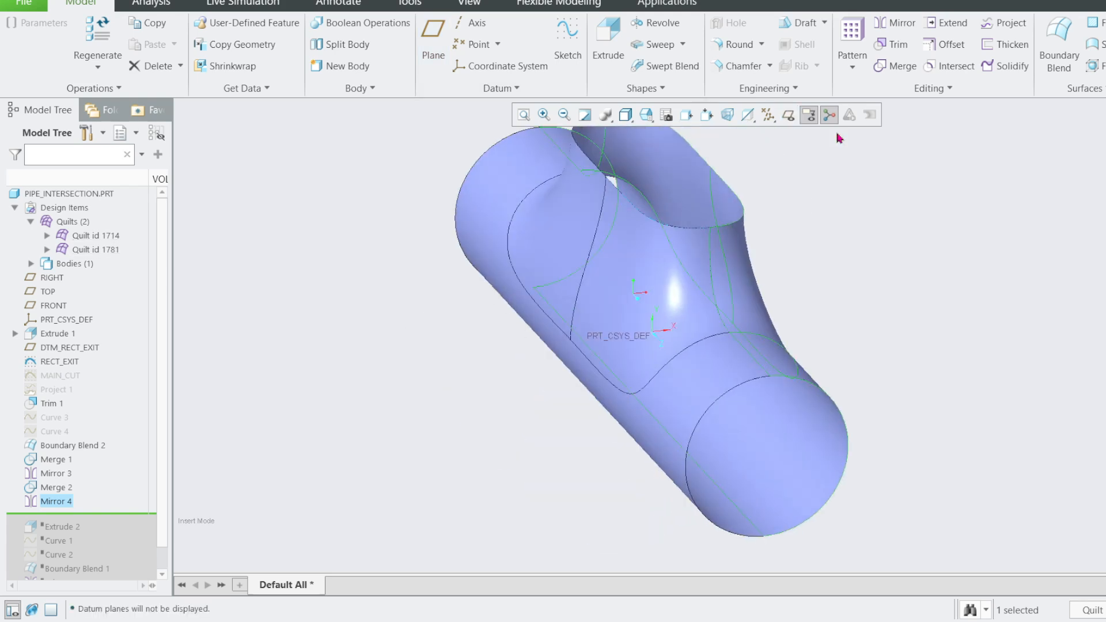
click(887, 68)
ctrl+click(675, 283)
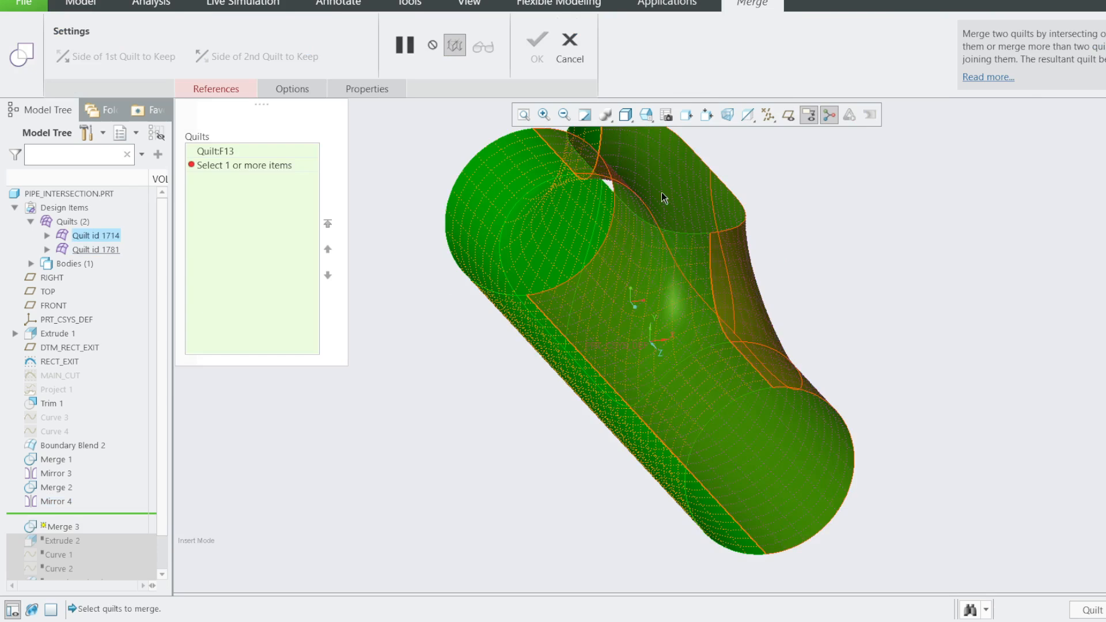
click(530, 55)
scroll(694, 262, down, 3)
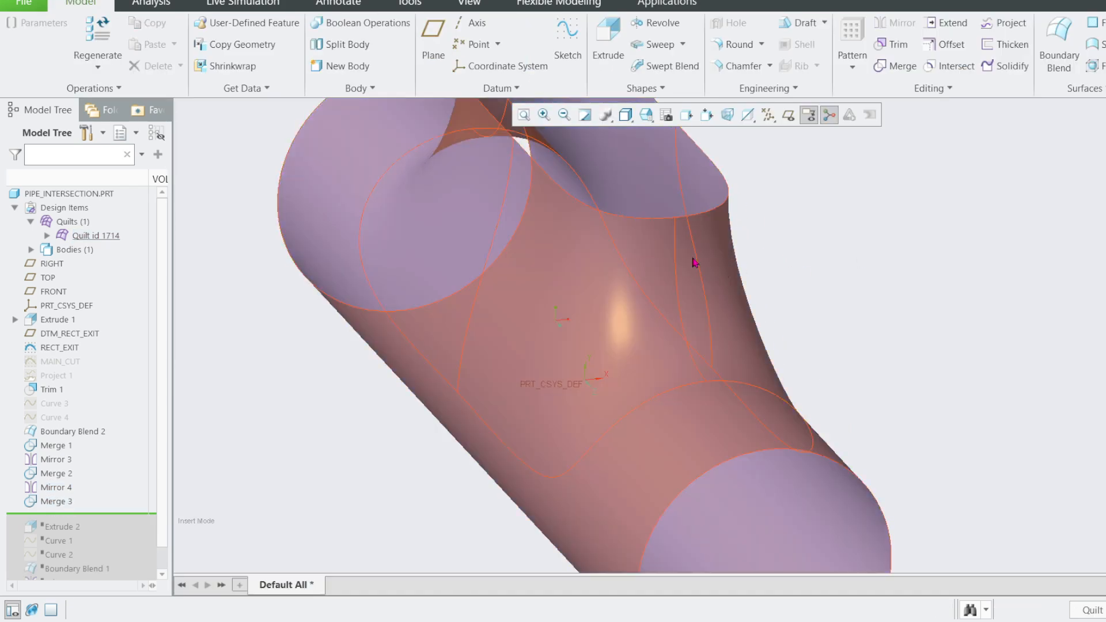
click(900, 481)
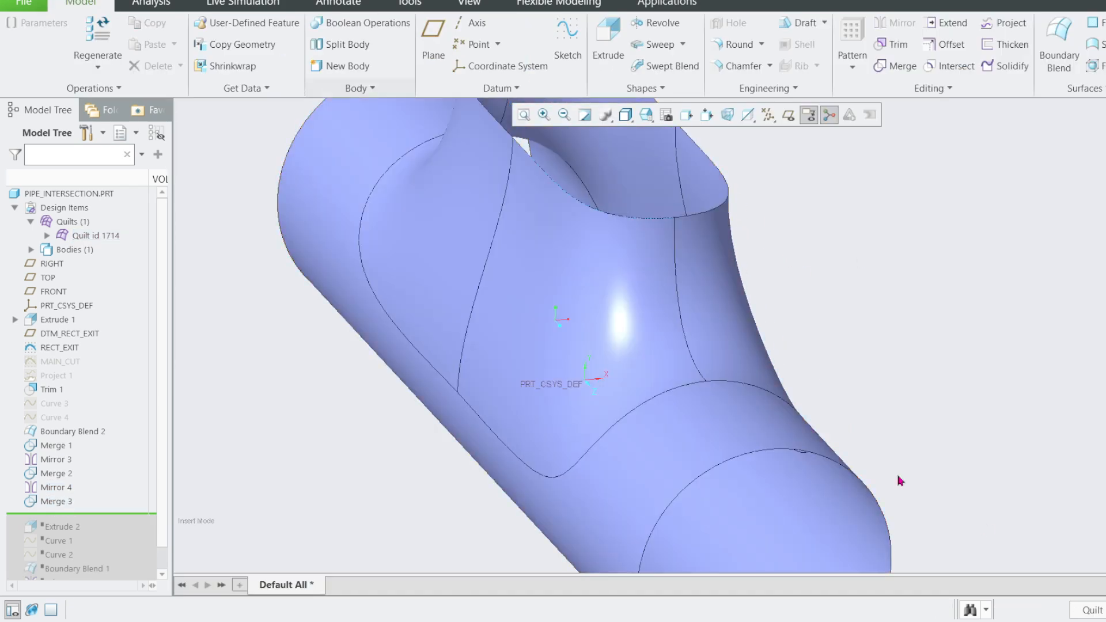
Set the selection filter to Geometry, run a Dihedral Angle analysis on the branch's vertical seam edge, and close it without saving.
click(1077, 612)
click(1086, 455)
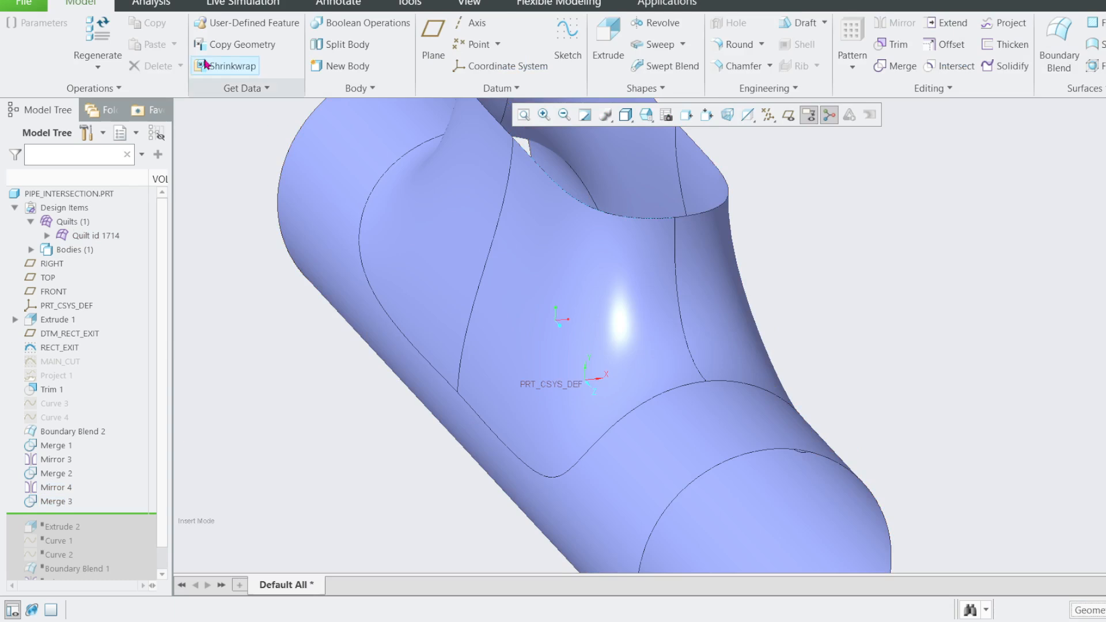
click(151, 4)
click(689, 66)
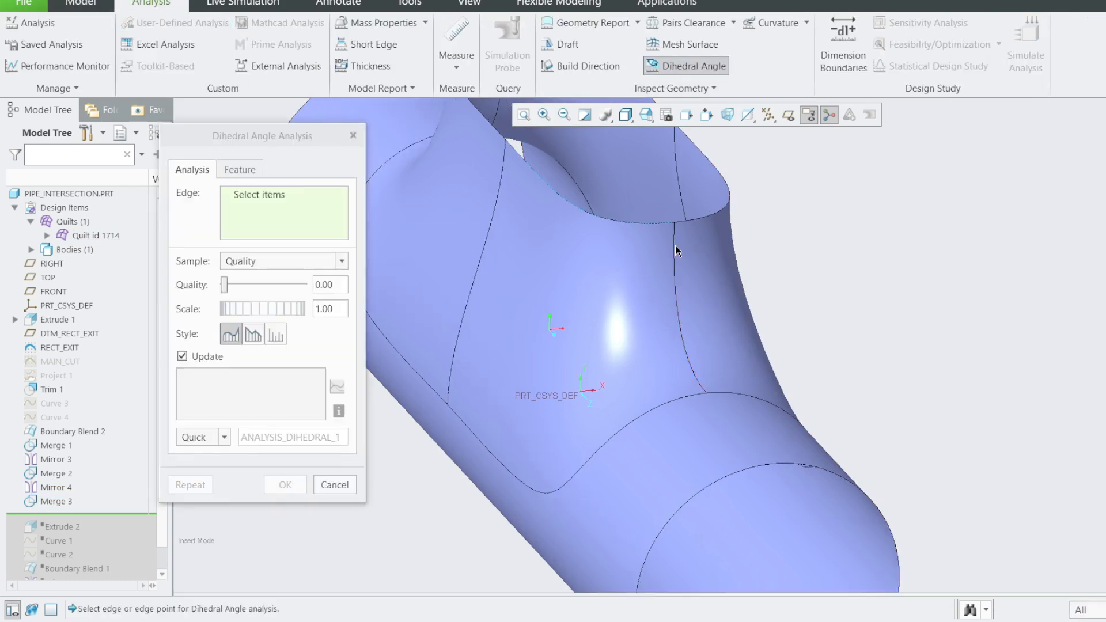
click(675, 250)
click(291, 383)
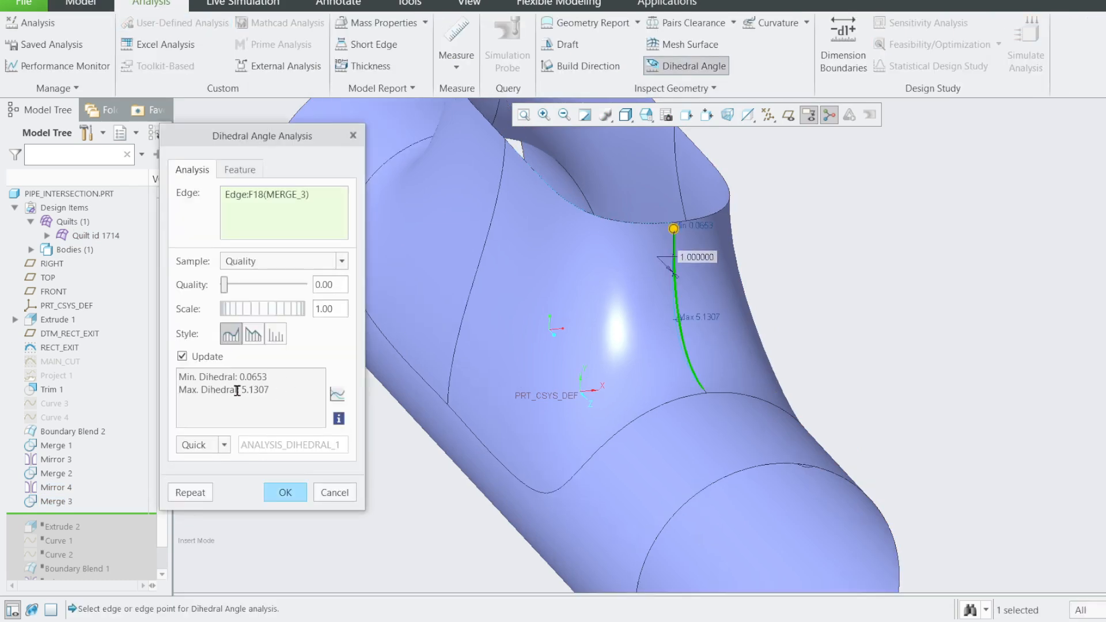
scroll(656, 297, down, 1)
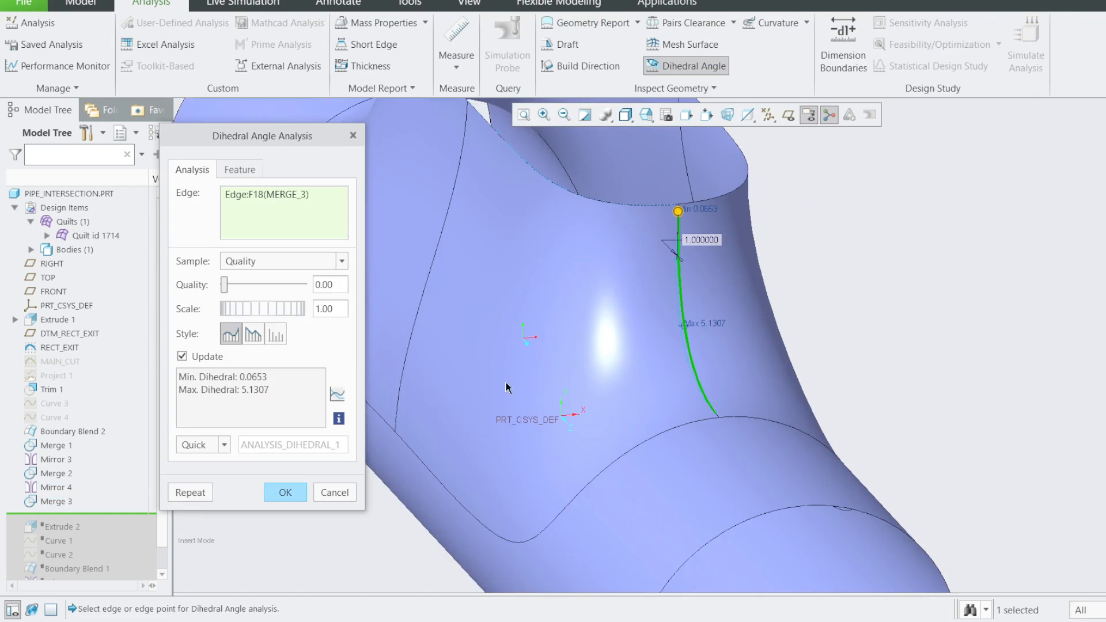
click(342, 488)
Set the display style to Shading and examine the blended branch and the full pipe intersection from several angles.
middle_drag(692, 313, 672, 357)
scroll(672, 356, up, 1)
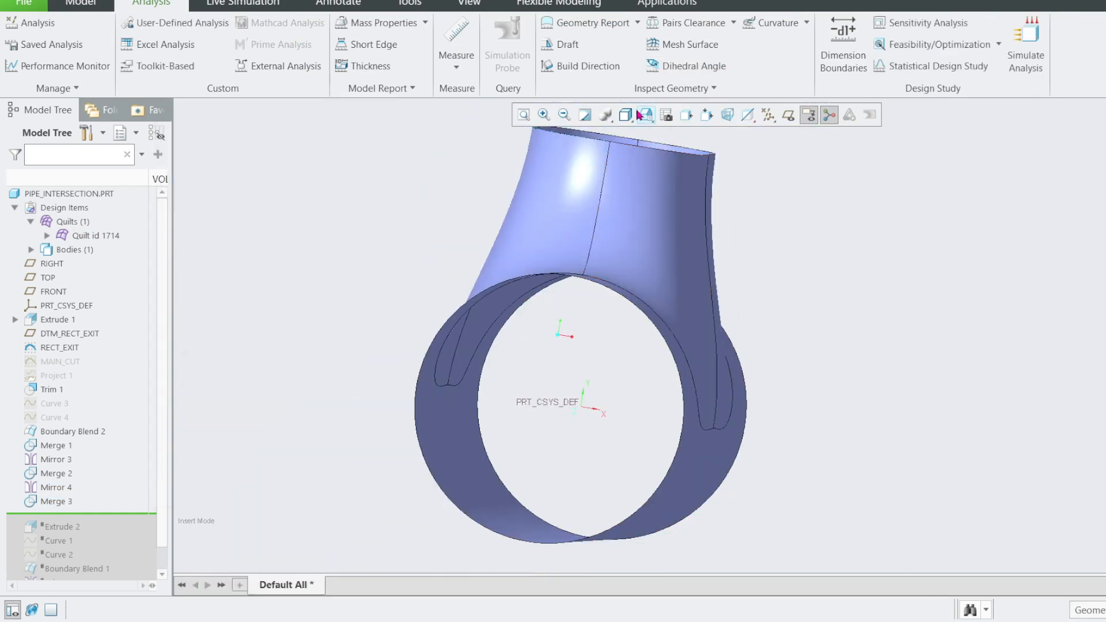
click(641, 114)
click(657, 168)
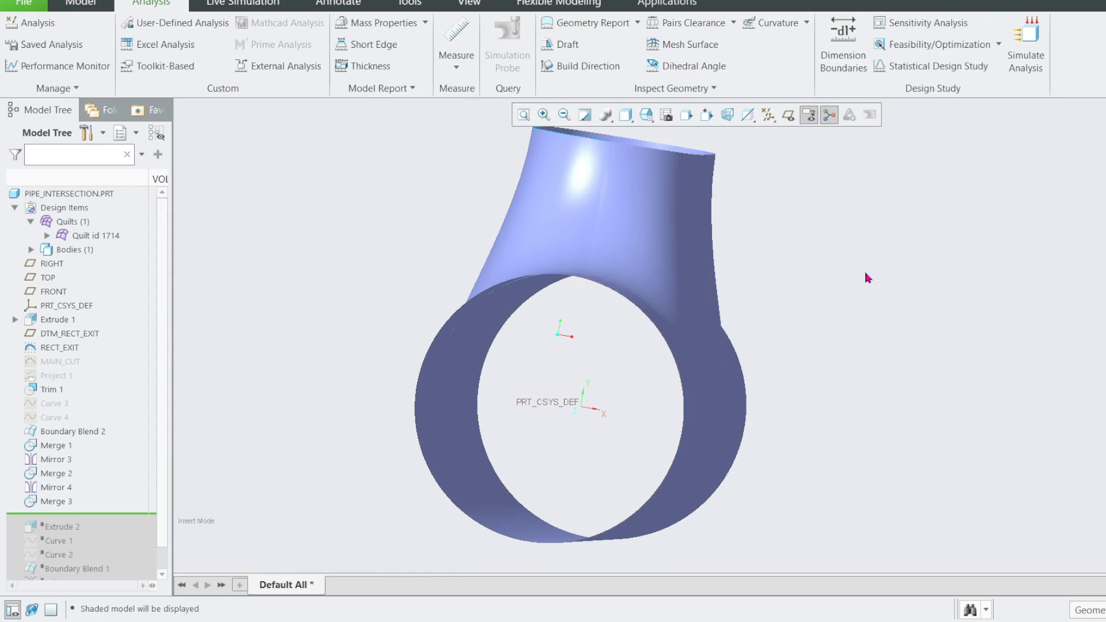
mouse_move(813, 282)
middle_down()
mouse_move(785, 370)
mouse_move(756, 284)
mouse_move(738, 291)
middle_up()
scroll(577, 250, down, 5)
middle_drag(575, 250, 648, 234)
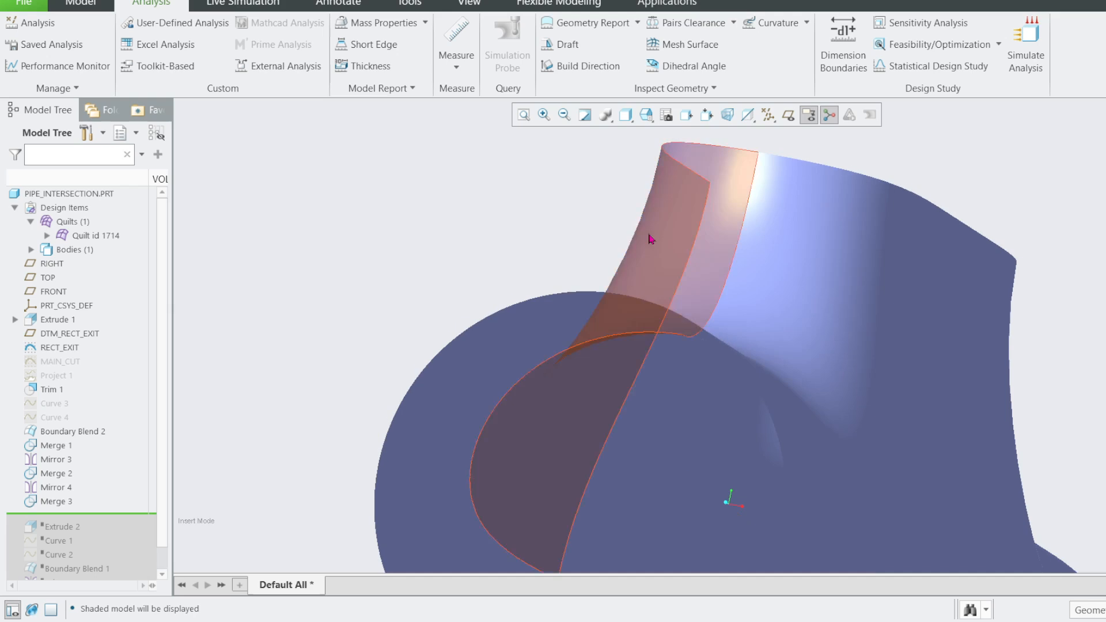
mouse_move(743, 288)
middle_down()
mouse_move(763, 296)
mouse_move(740, 315)
mouse_move(807, 341)
middle_up()
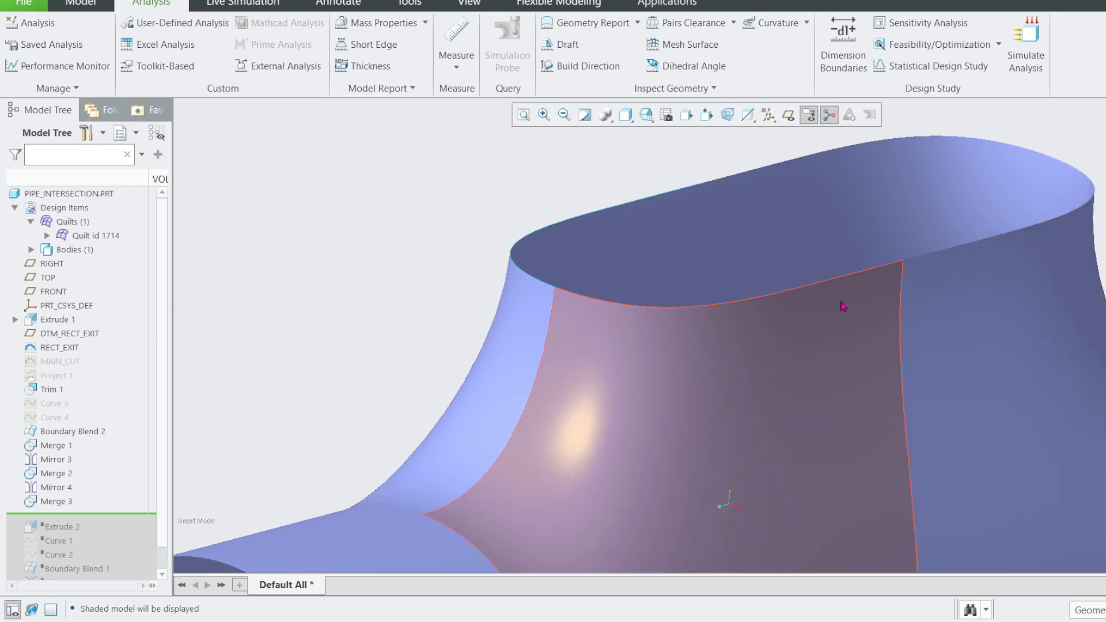
scroll(514, 199, up, 2)
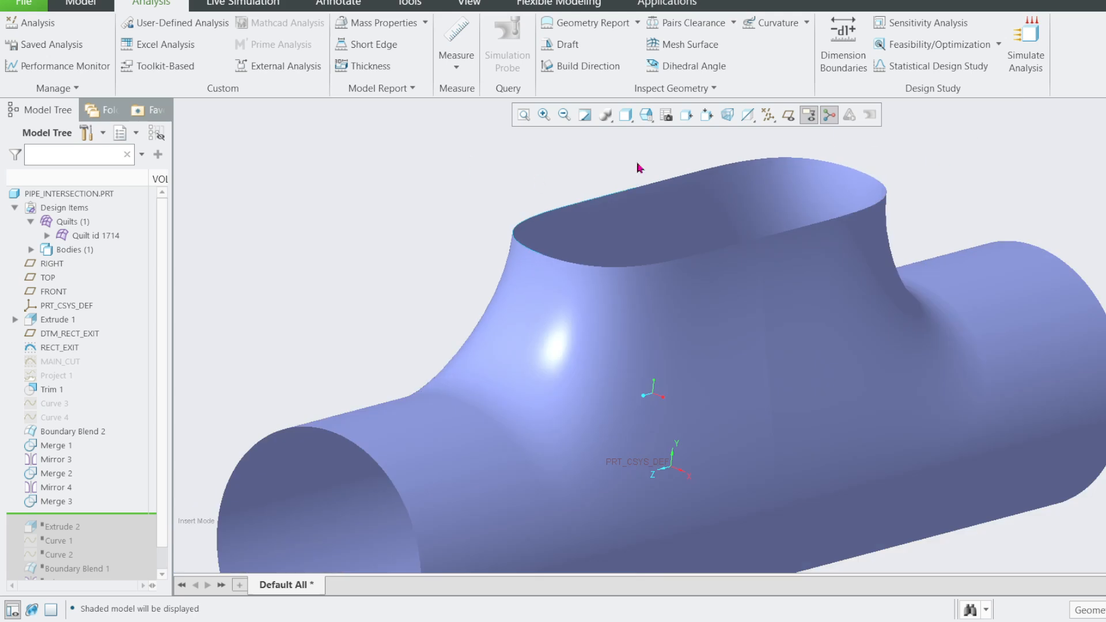
middle_drag(458, 277, 962, 311)
scroll(852, 347, up, 3)
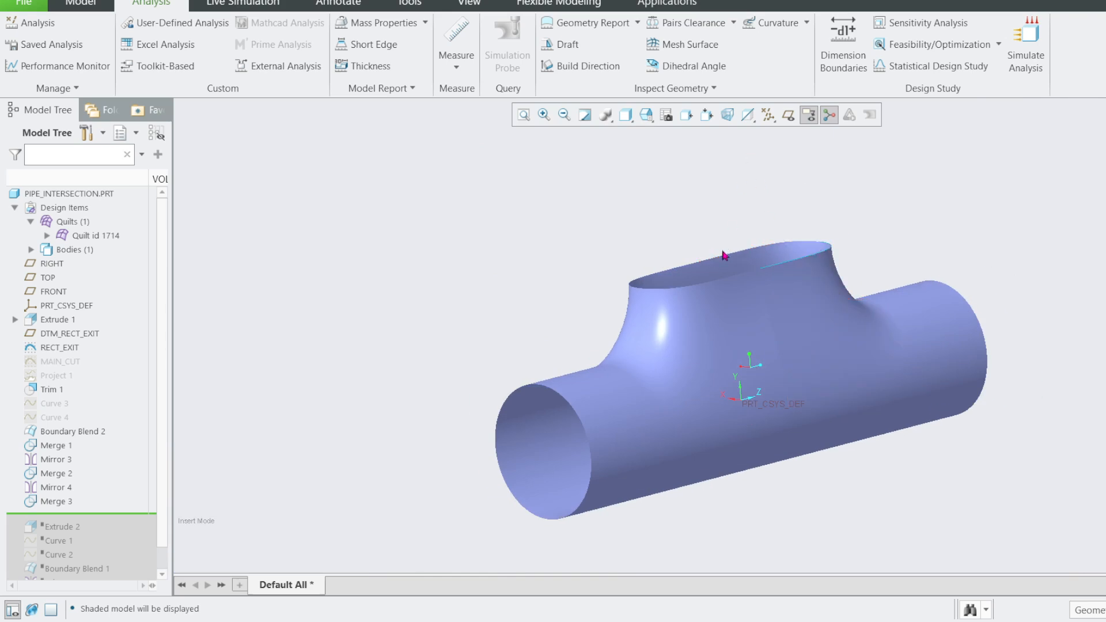
click(749, 255)
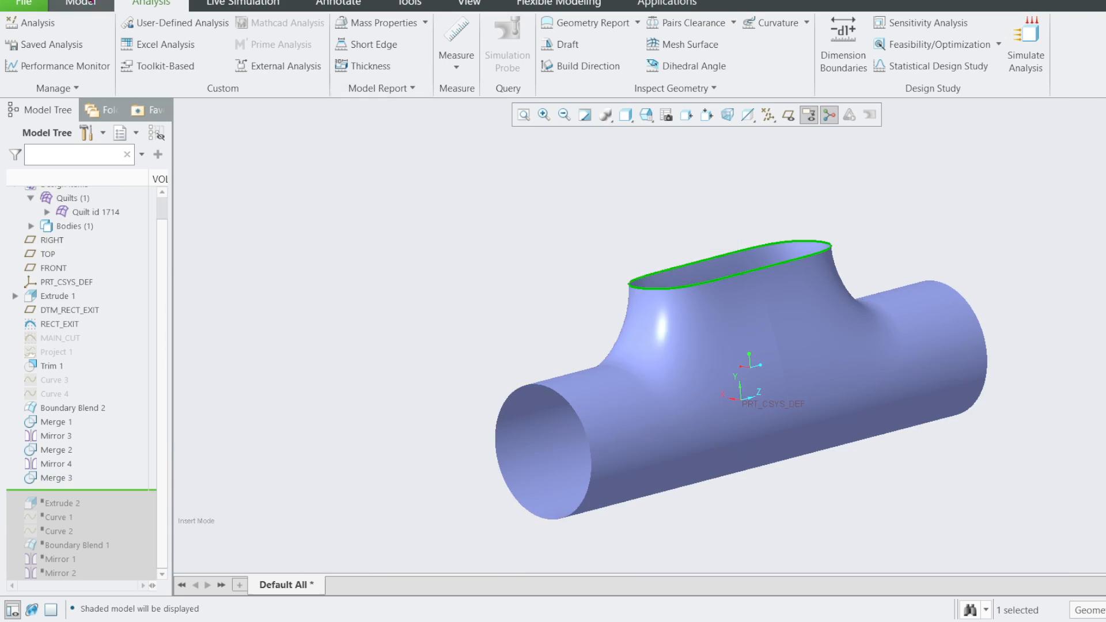
click(80, 4)
click(660, 45)
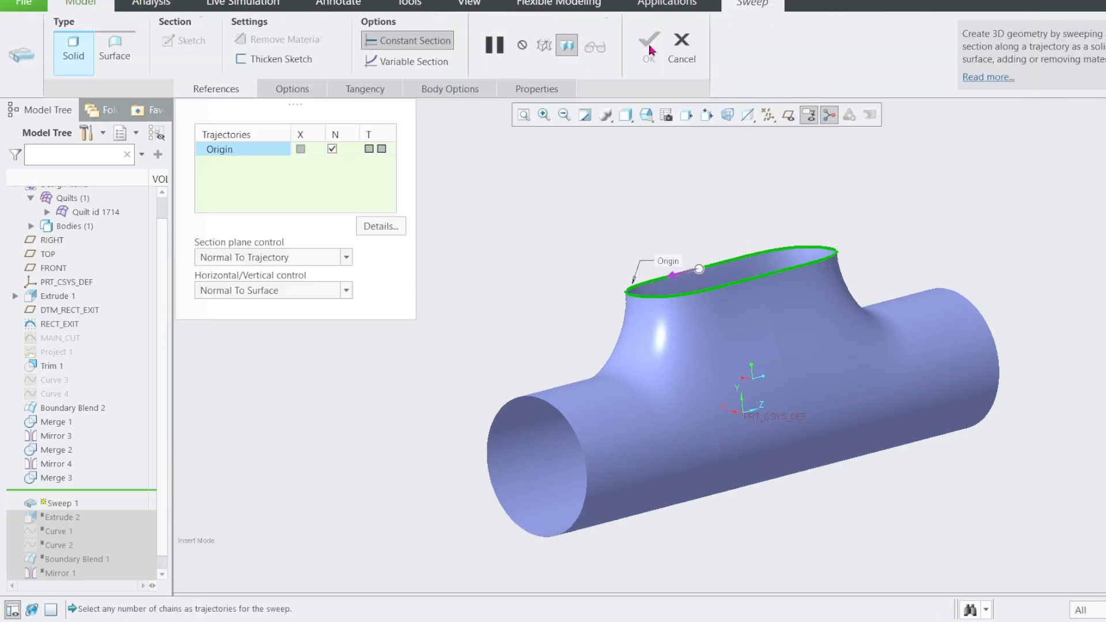
click(110, 52)
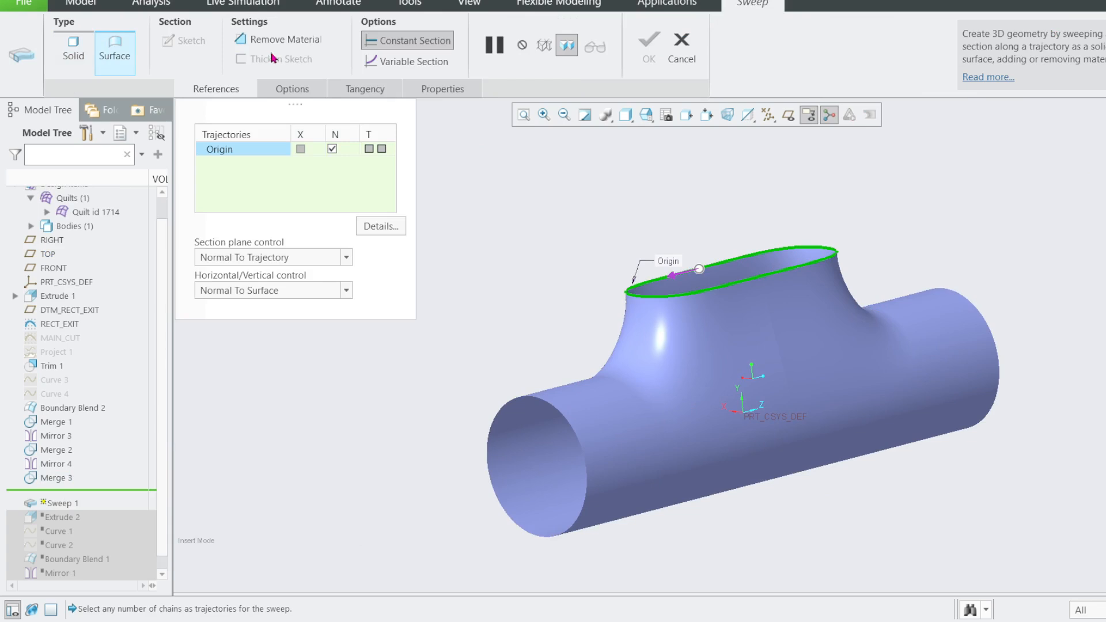
right_click(237, 160)
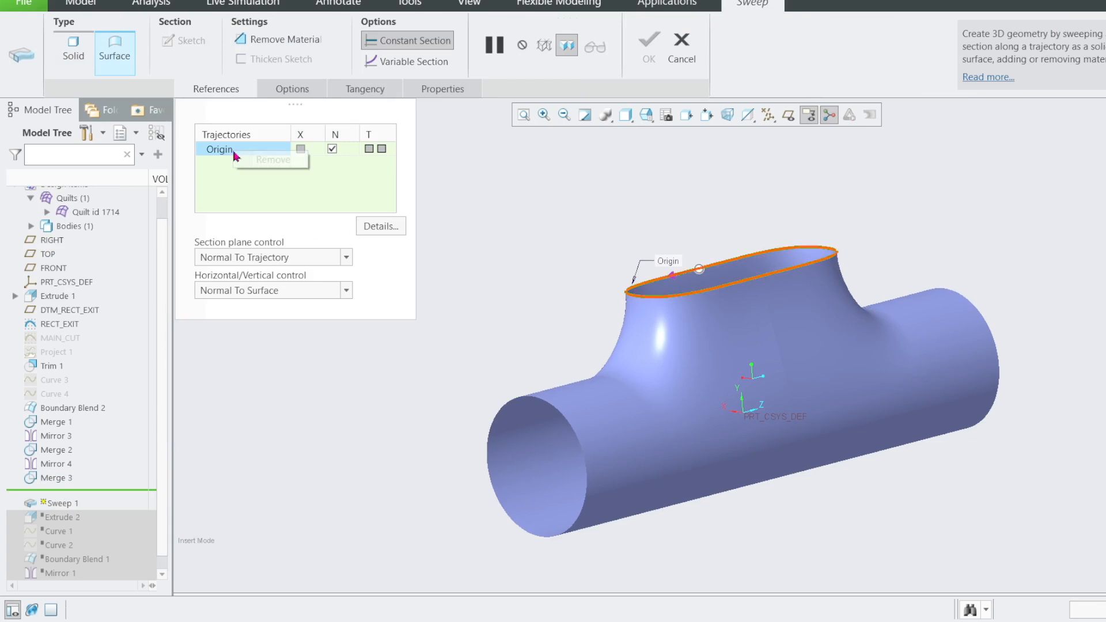
click(336, 150)
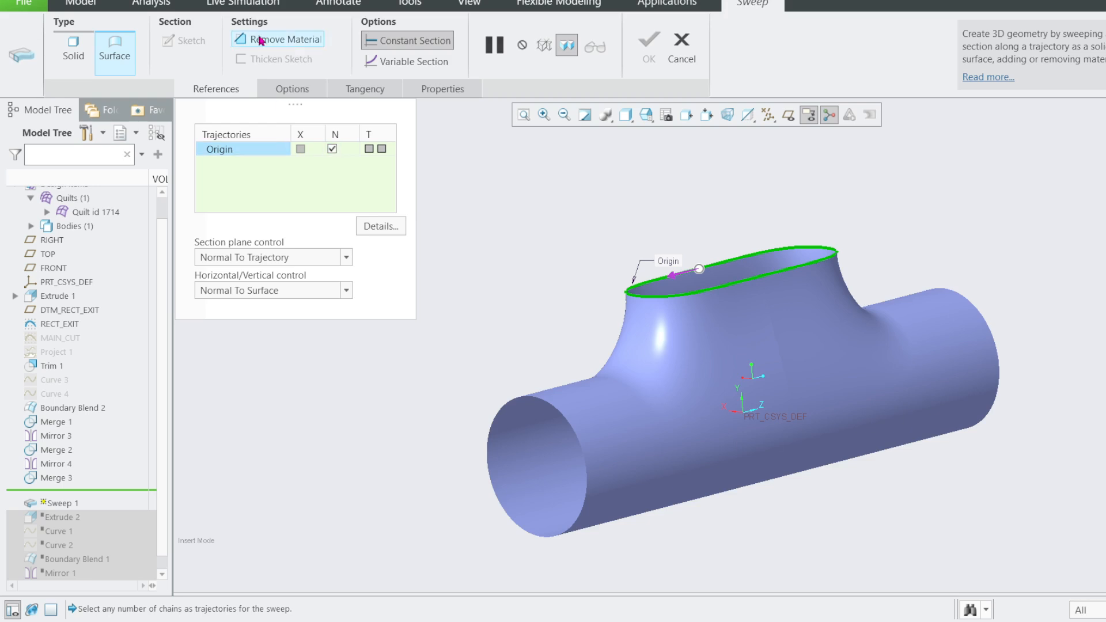
click(683, 54)
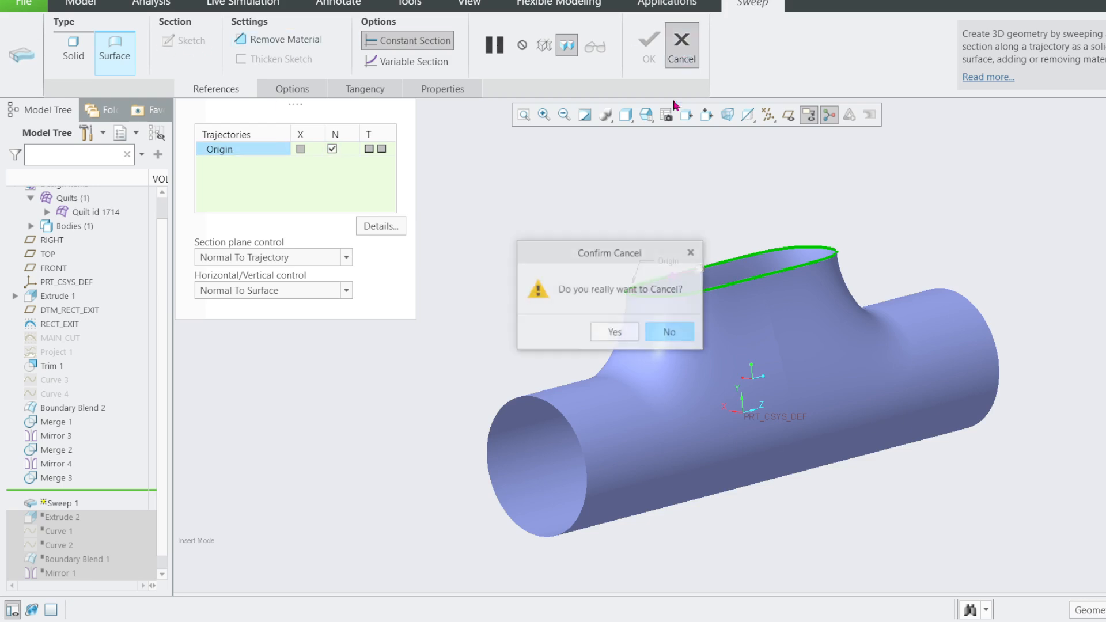
click(614, 333)
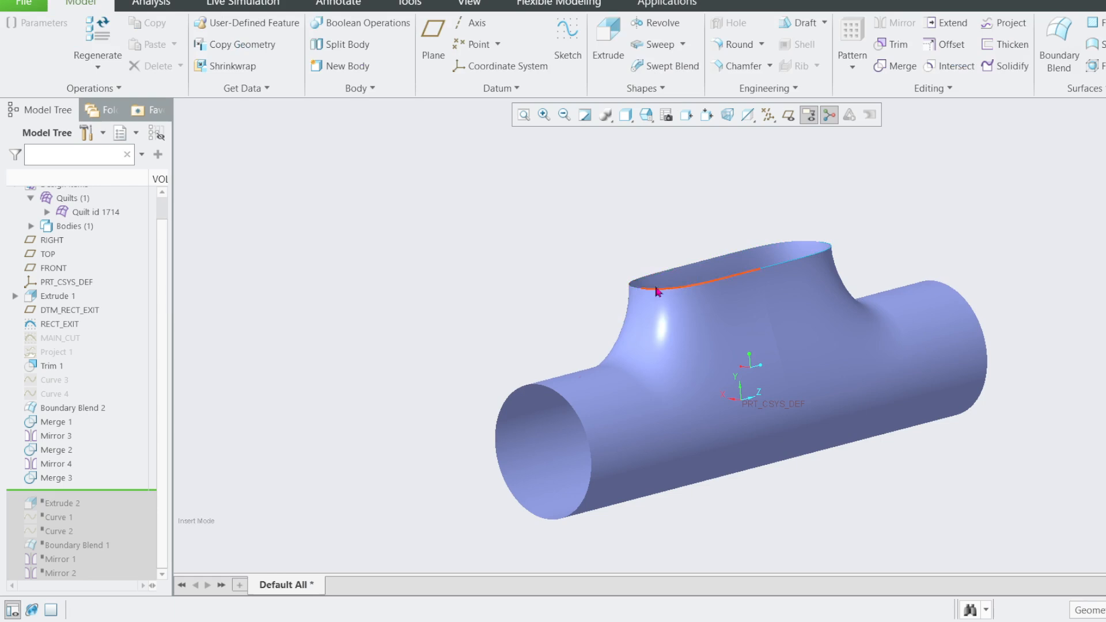
Sweep a surface along one quarter of the branch opening's rim, using a straight line extending outward from the rim as section.
click(754, 272)
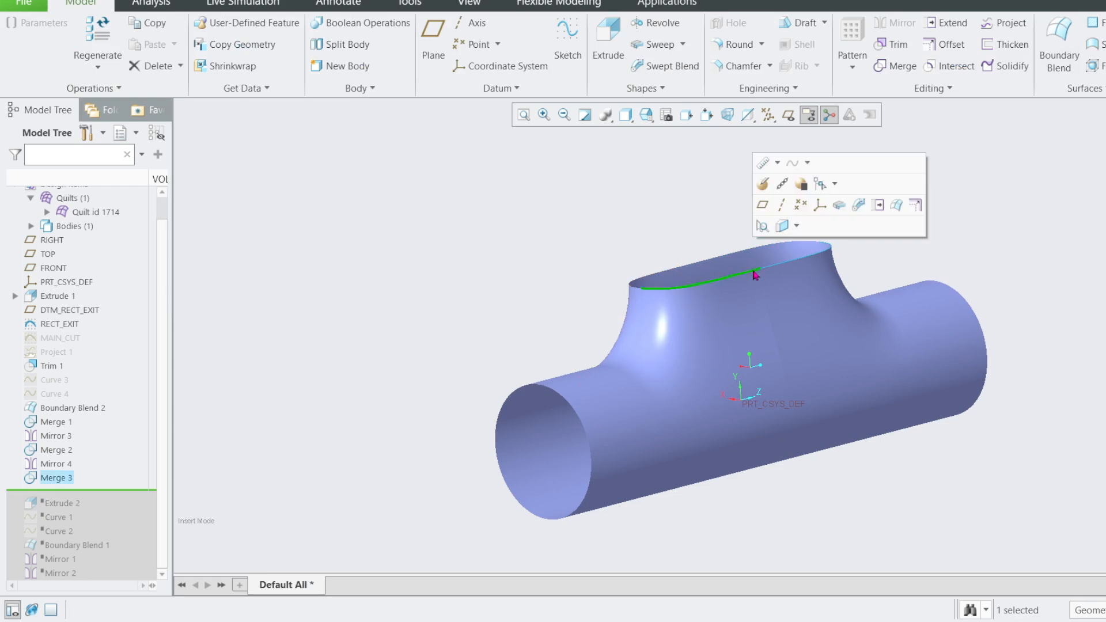
click(800, 258)
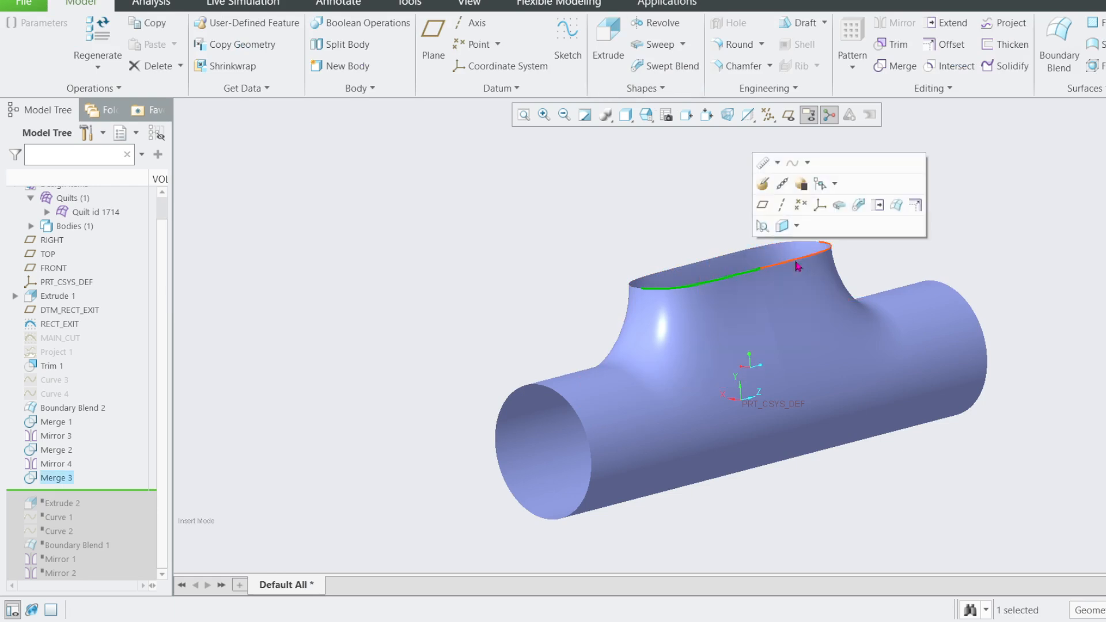
click(657, 44)
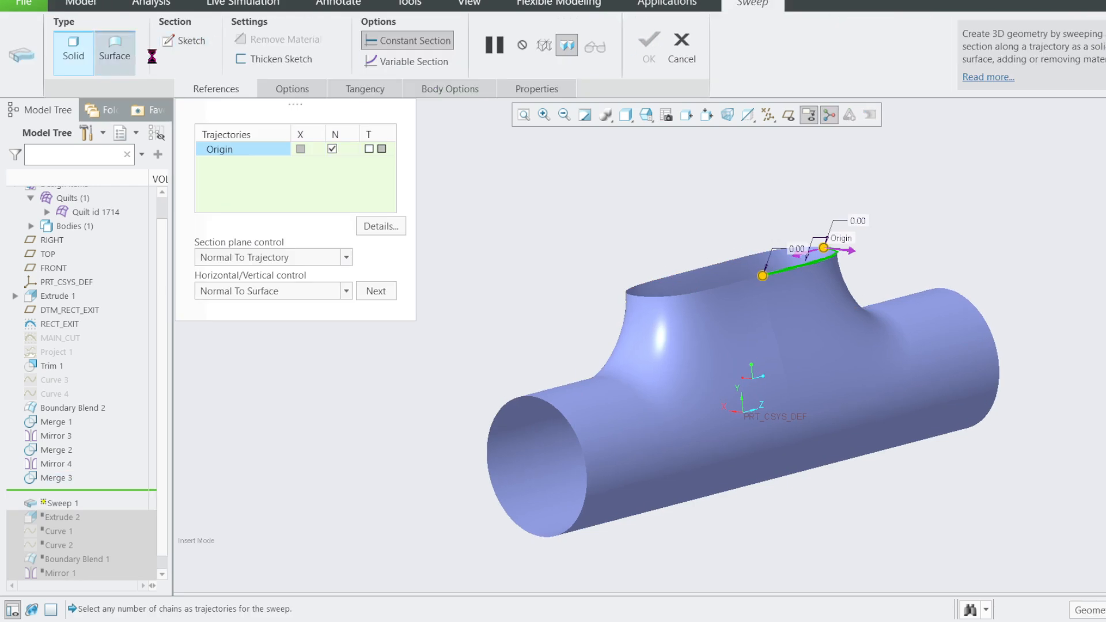
click(114, 49)
click(185, 41)
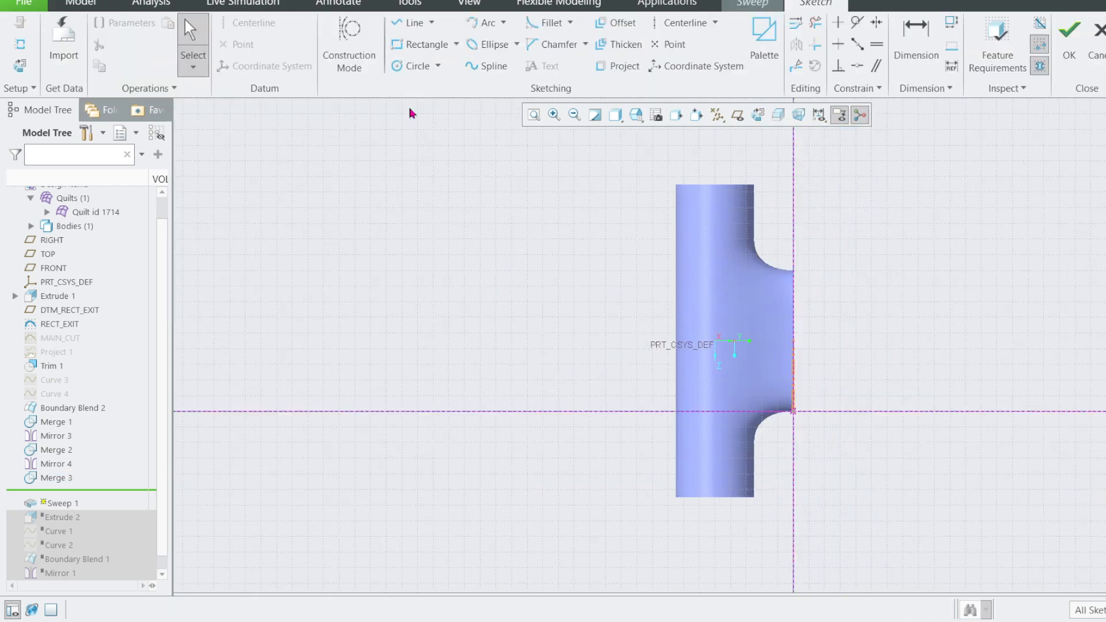
click(410, 23)
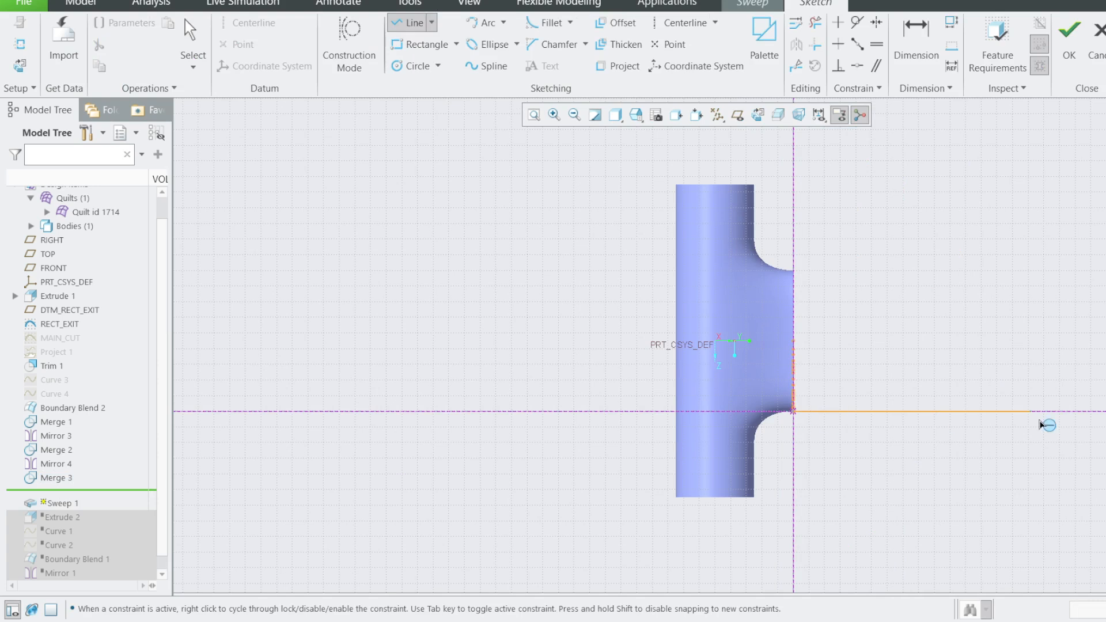
click(1067, 411)
click(1069, 34)
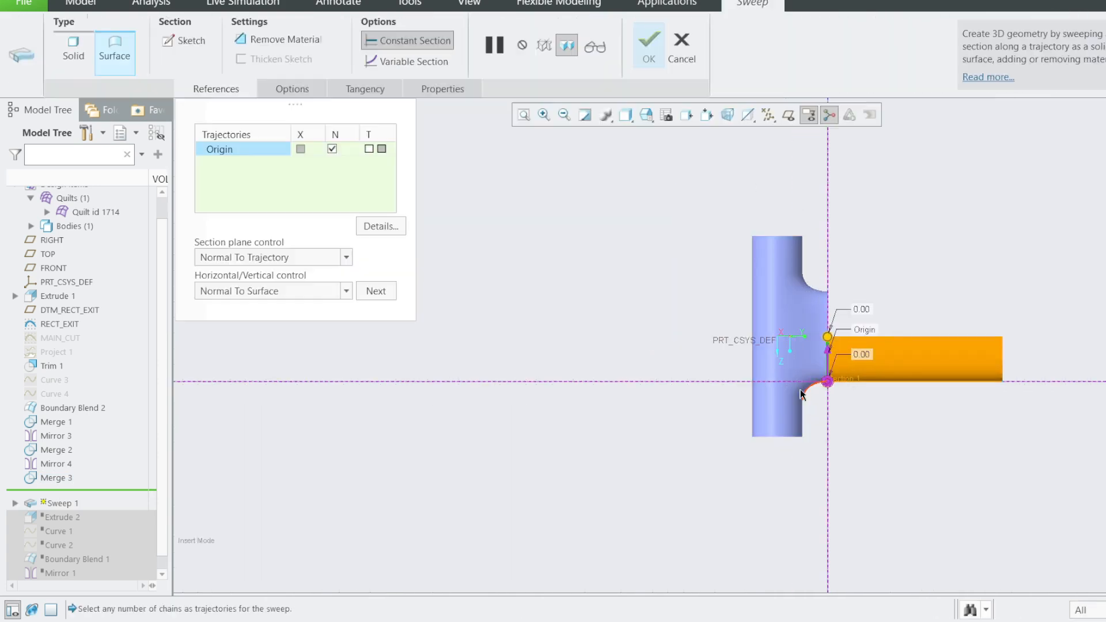
middle_drag(686, 286, 871, 446)
click(650, 49)
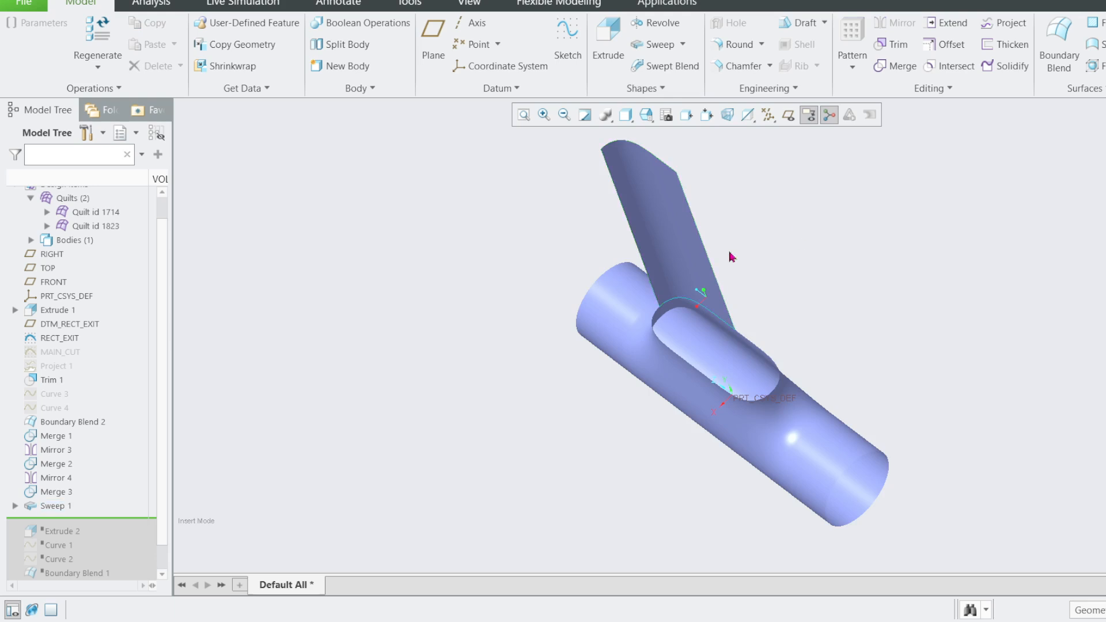
Show the datum planes and mirror the swept surface quilt about the FRONT datum plane.
middle_drag(731, 254, 1022, 346)
middle_drag(796, 306, 771, 172)
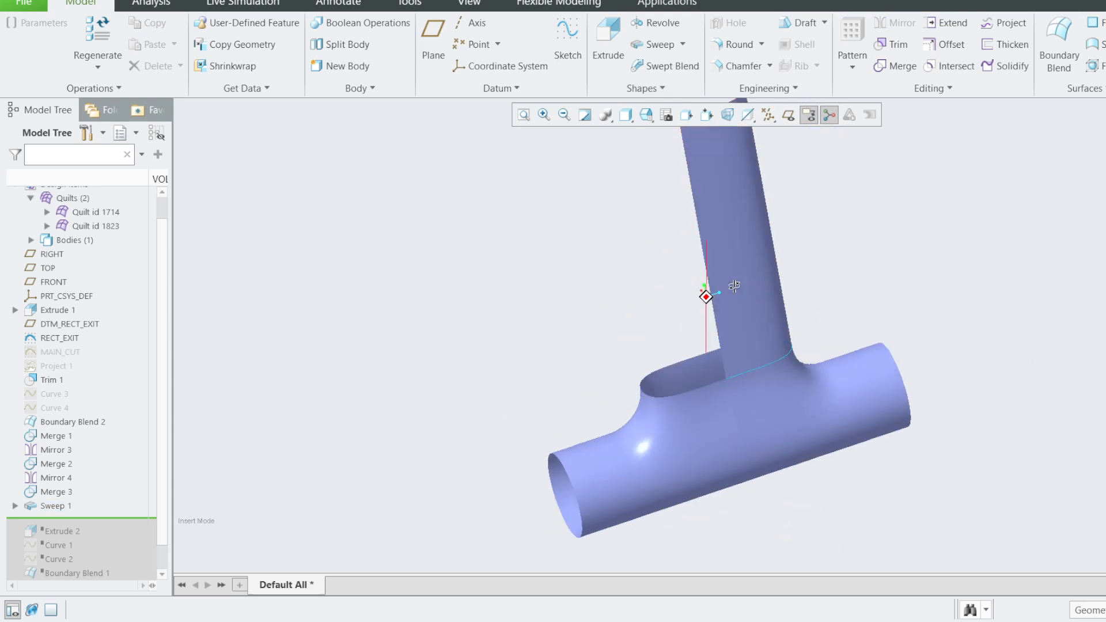
click(788, 115)
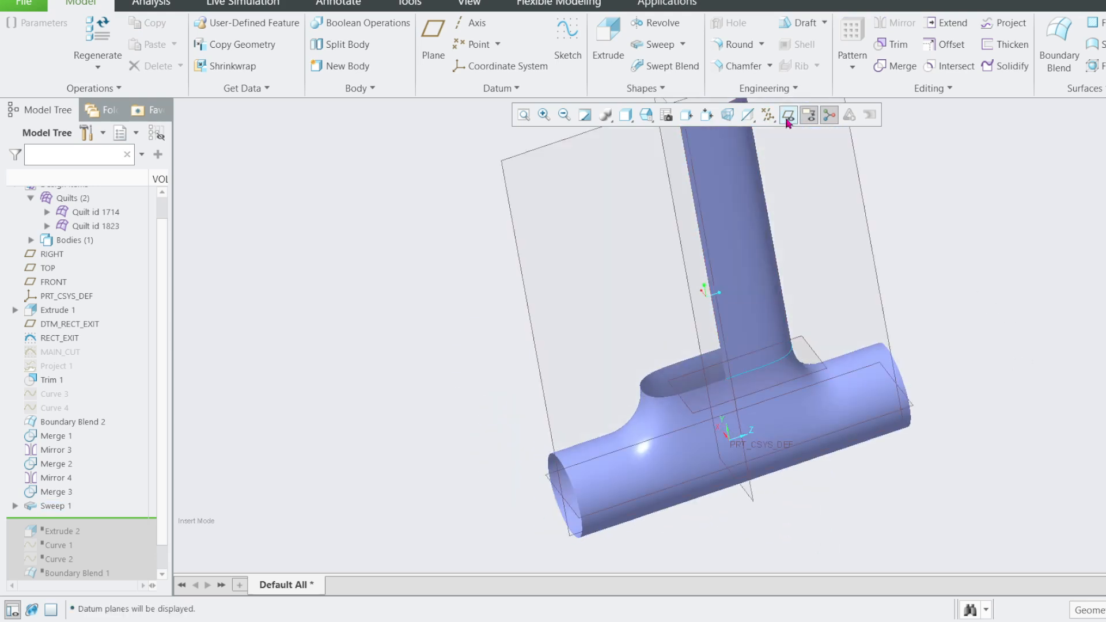
click(745, 241)
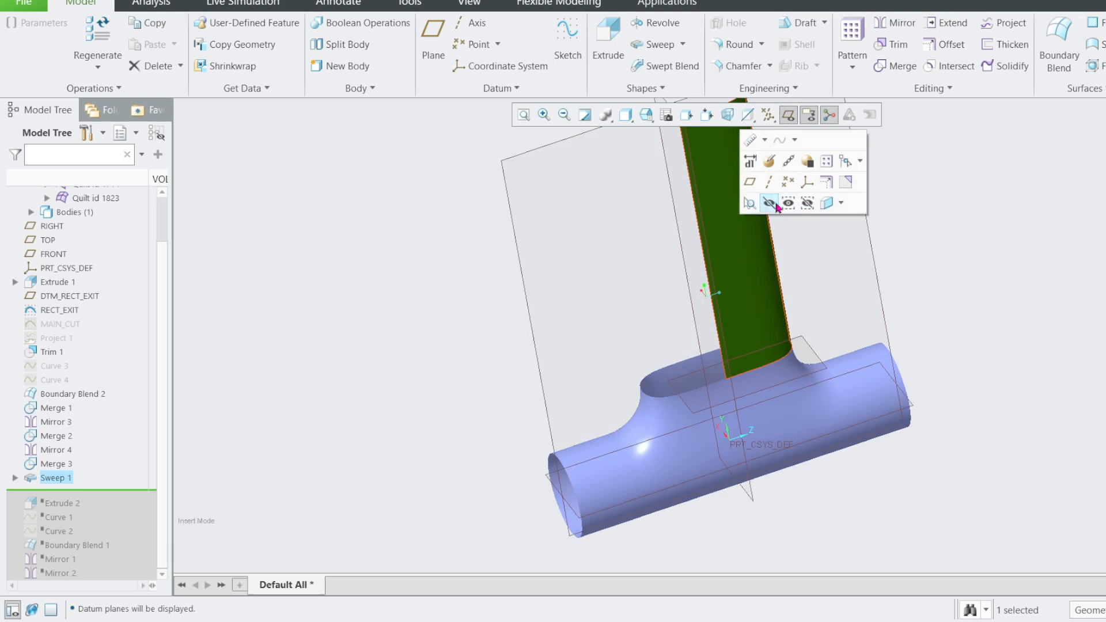
click(894, 23)
click(752, 494)
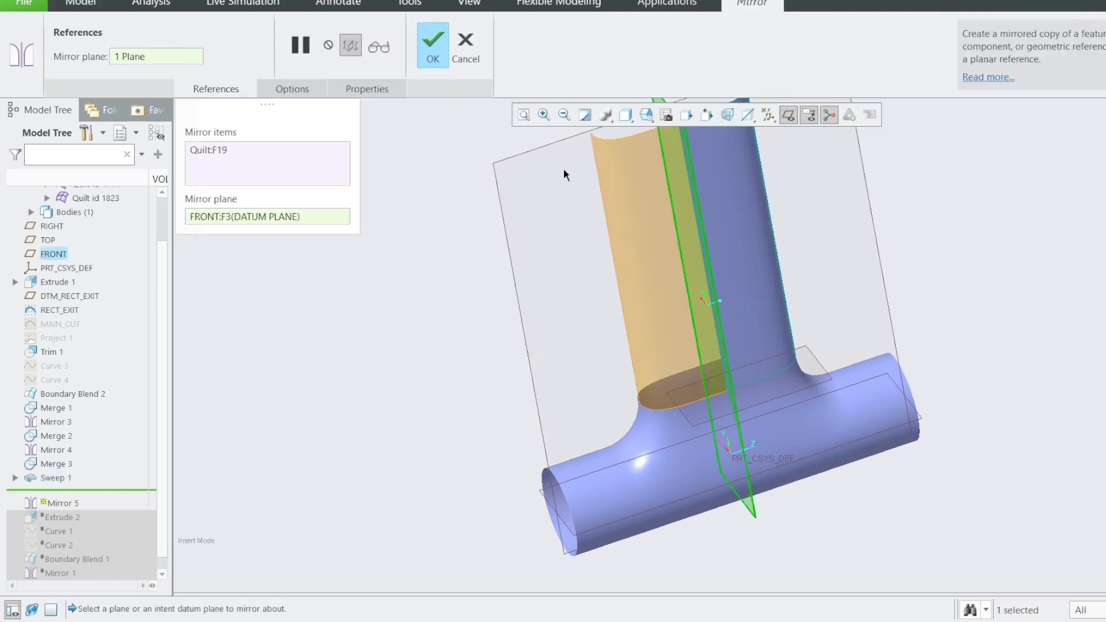
click(433, 52)
Roll the model back to just after Merge 3 by moving the insertion point above Sweep 1.
middle_drag(830, 309, 858, 242)
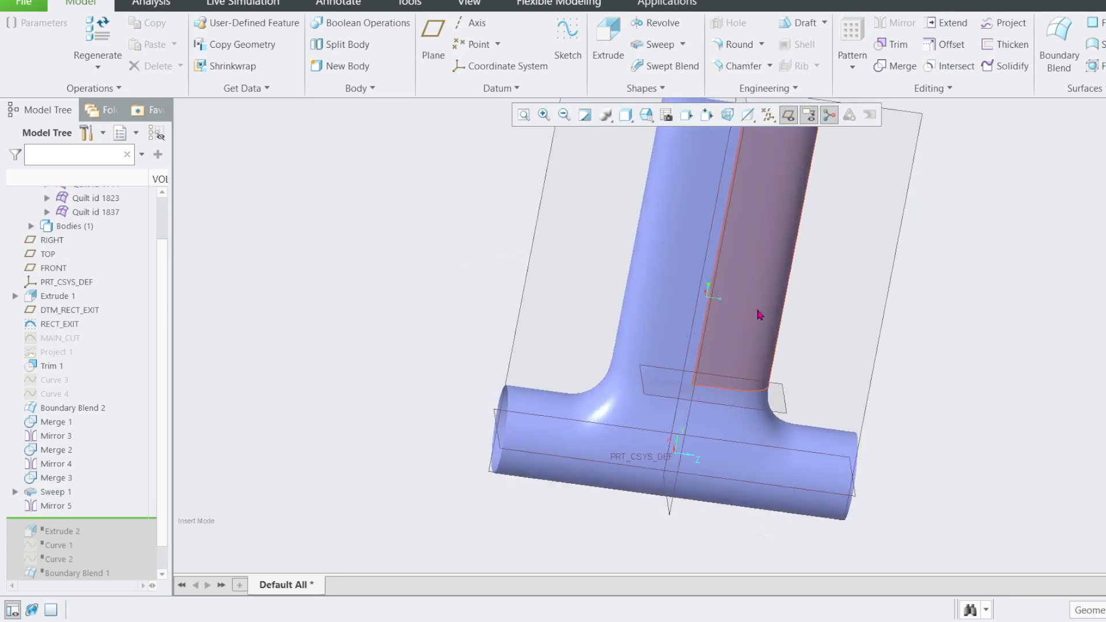
scroll(760, 316, up, 2)
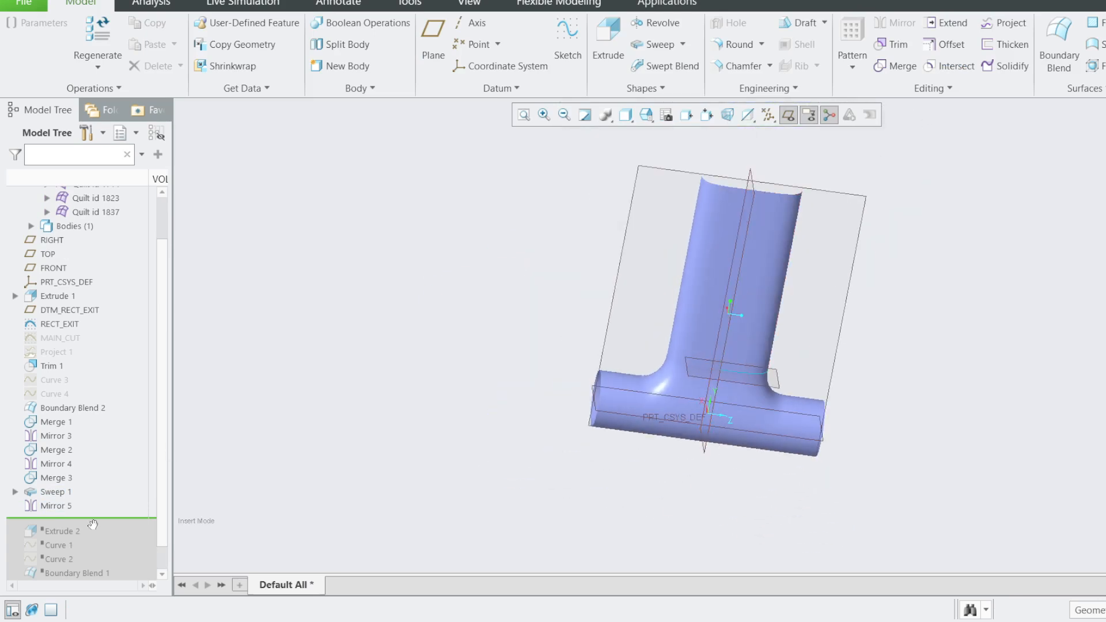
drag(93, 524, 84, 483)
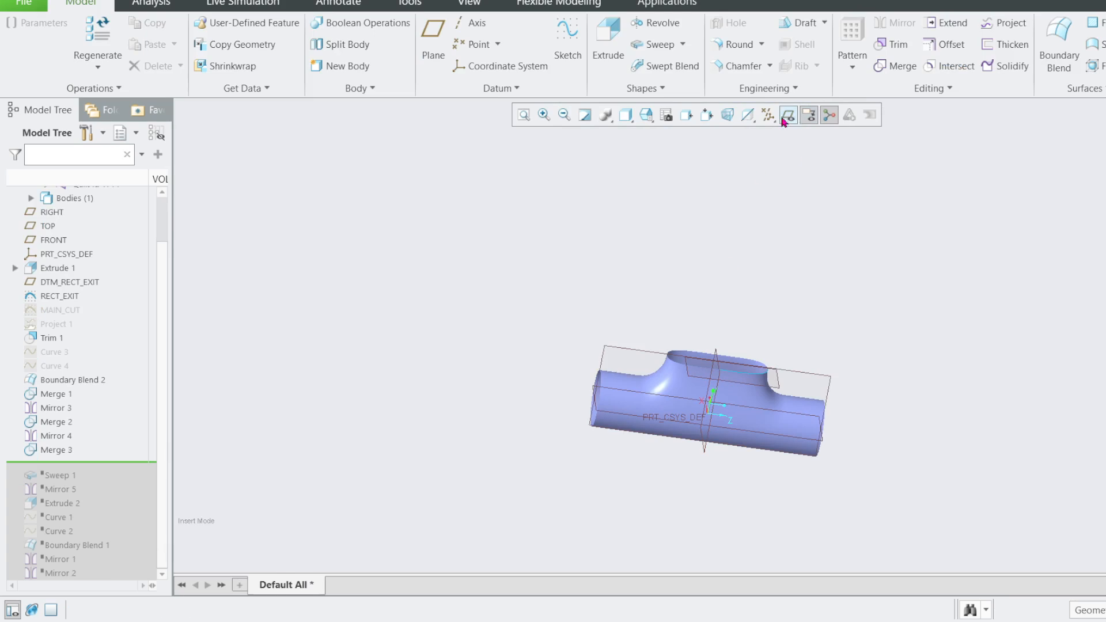
Hide the datum planes and try to sweep a surface along the full closed rim of the branch opening.
click(788, 114)
scroll(811, 318, down, 3)
middle_drag(768, 380, 743, 385)
scroll(599, 346, down, 3)
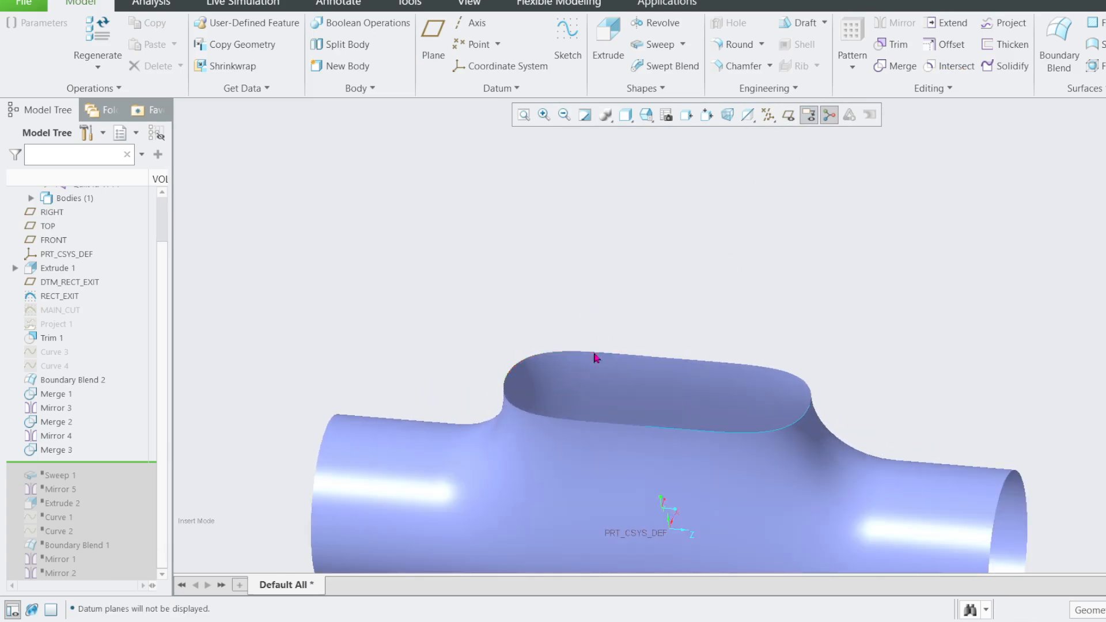
click(699, 366)
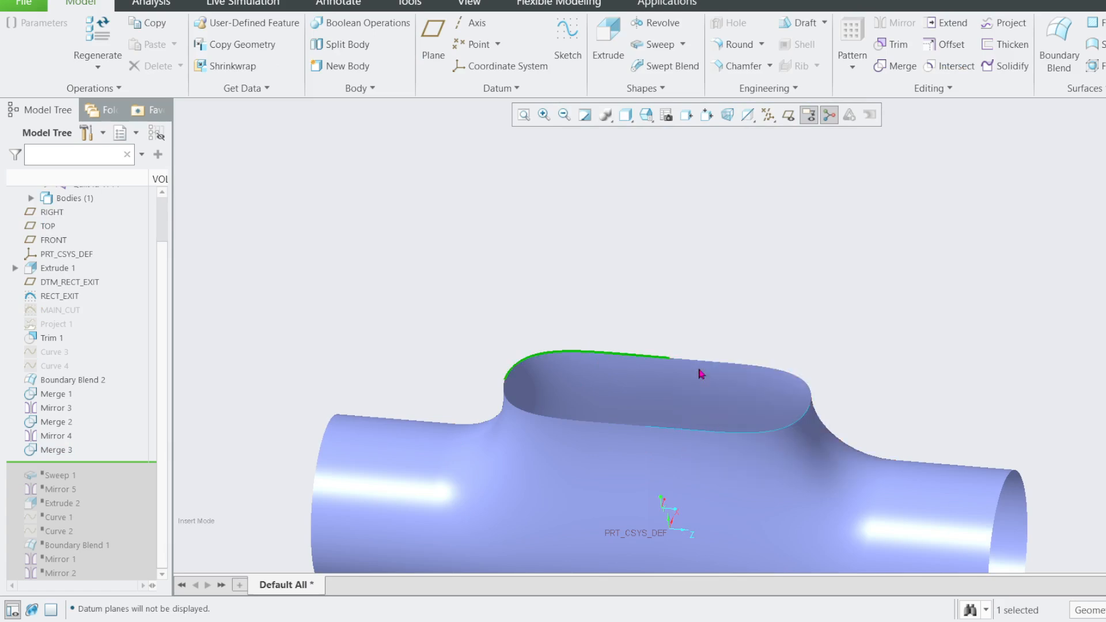
shift+click(684, 434)
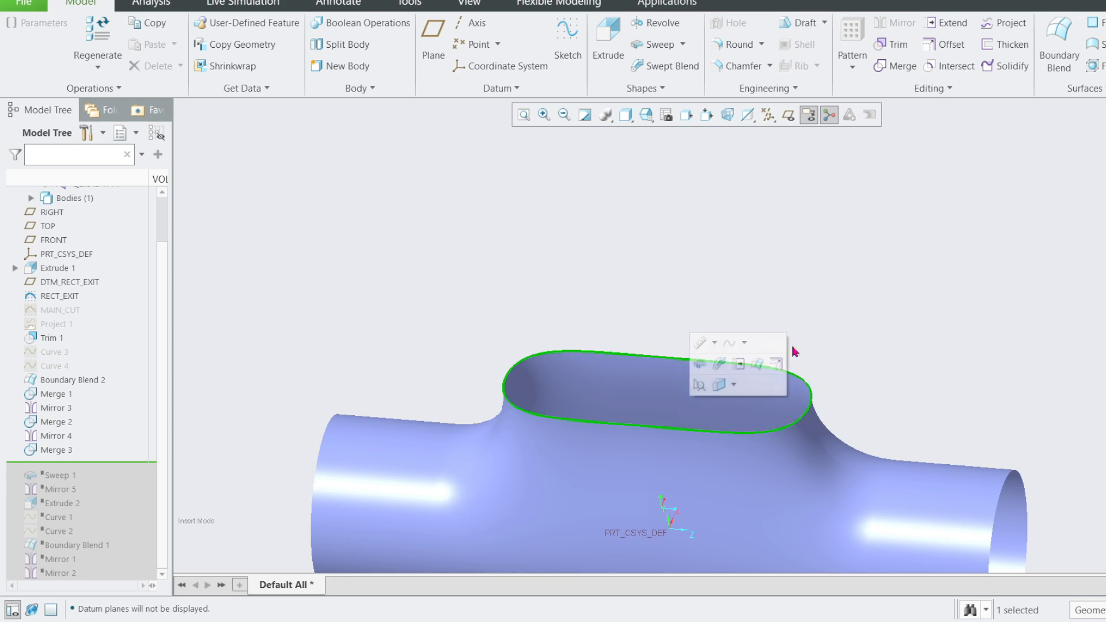
click(657, 48)
click(114, 56)
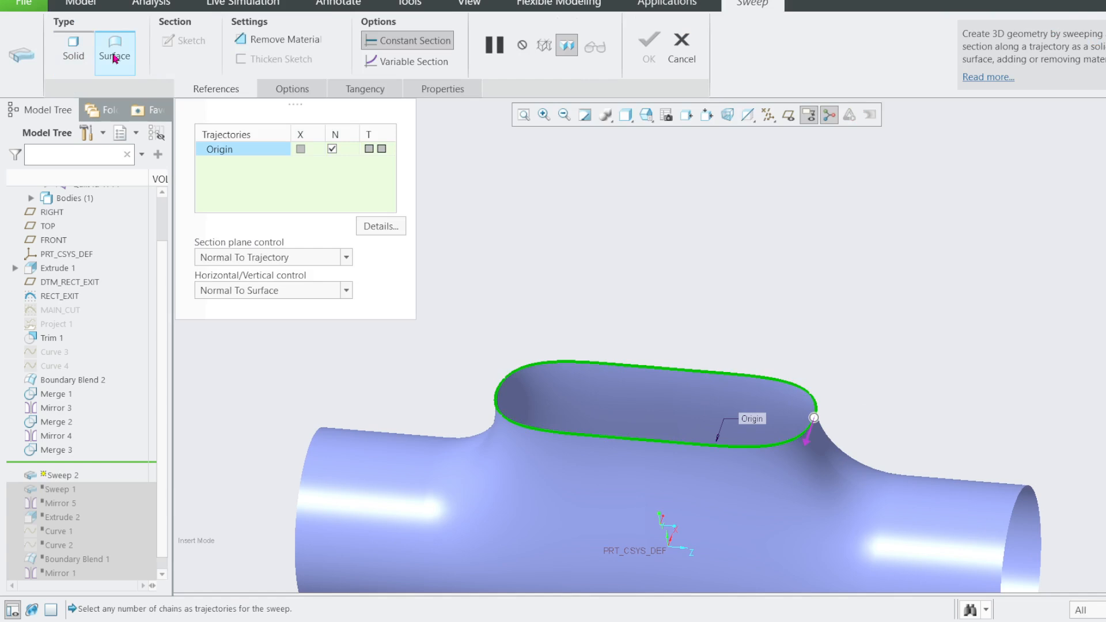
click(682, 49)
Try to sweep a surface using only the rear half of the branch opening's rim as the trajectory.
click(621, 334)
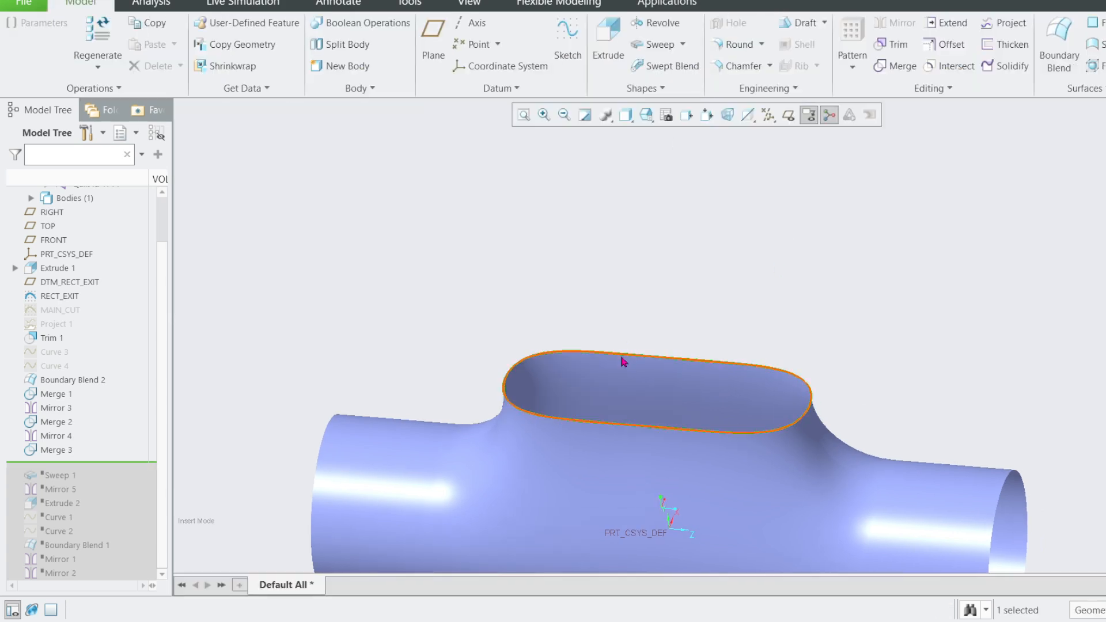
click(832, 329)
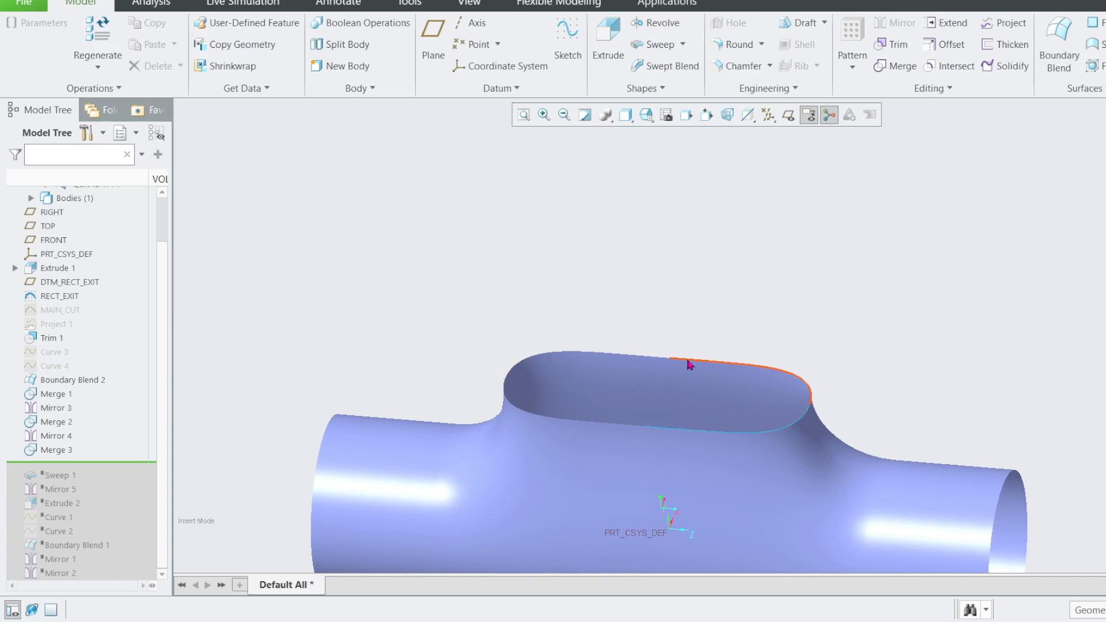
click(668, 361)
shift+click(646, 359)
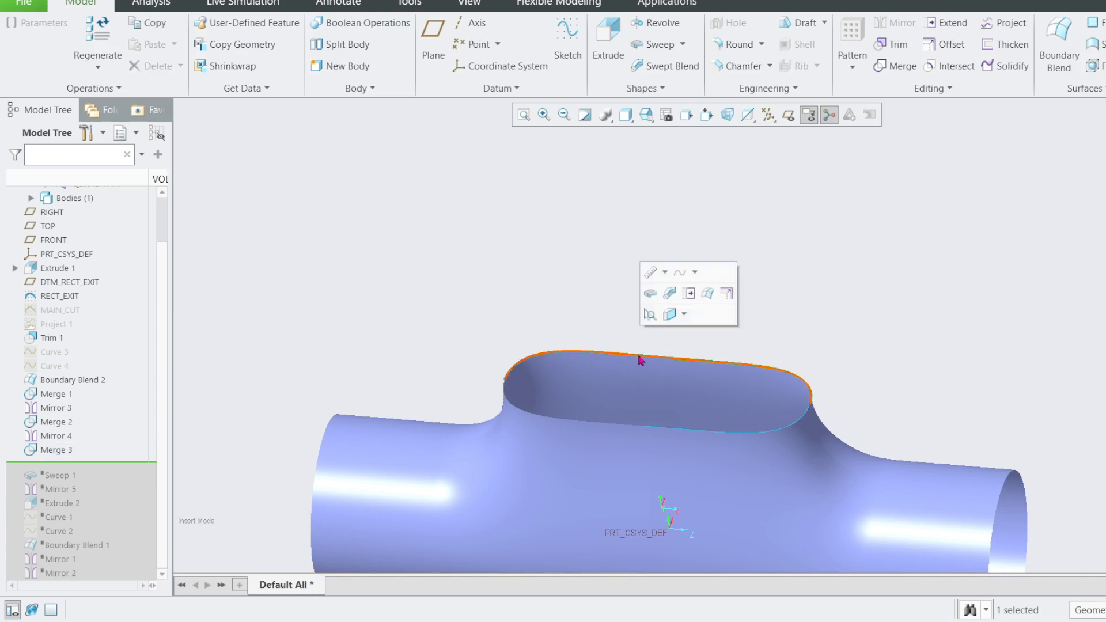
click(657, 46)
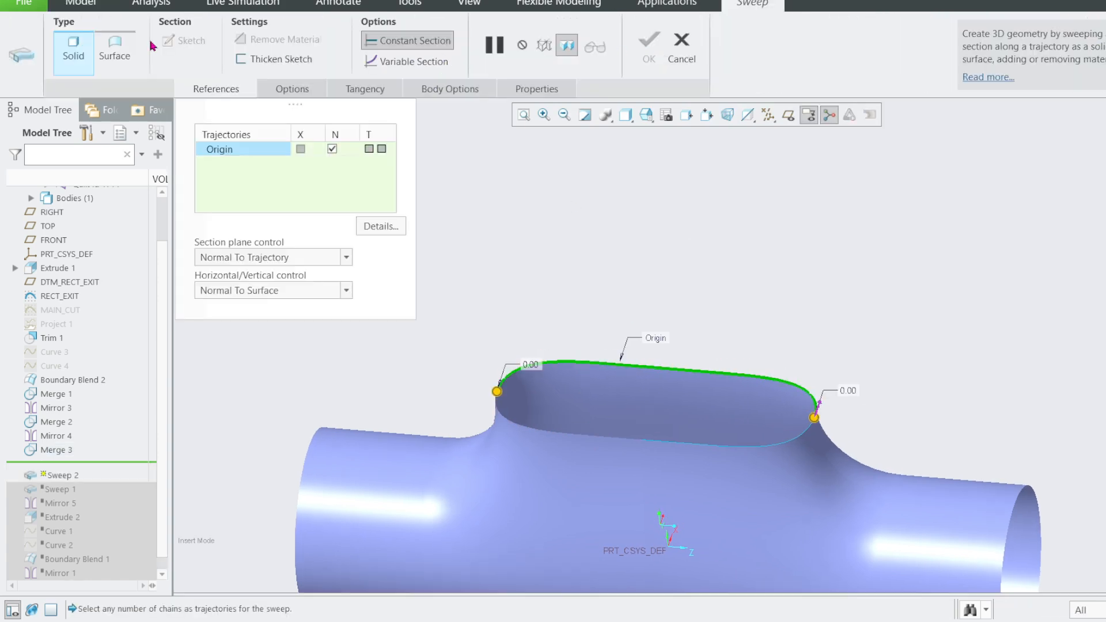
click(115, 47)
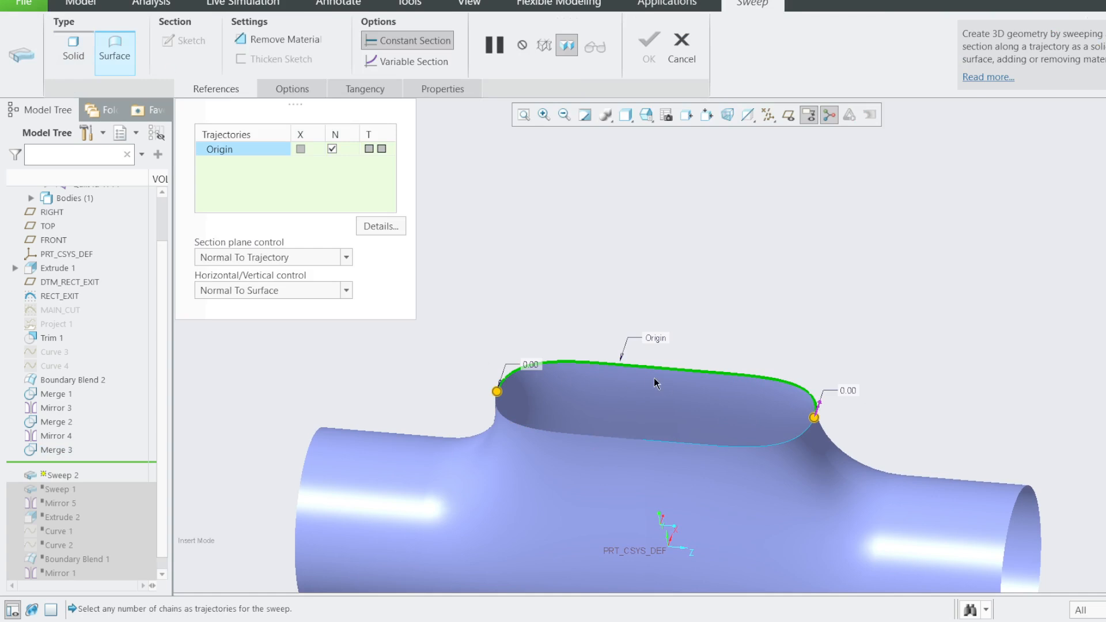
click(668, 380)
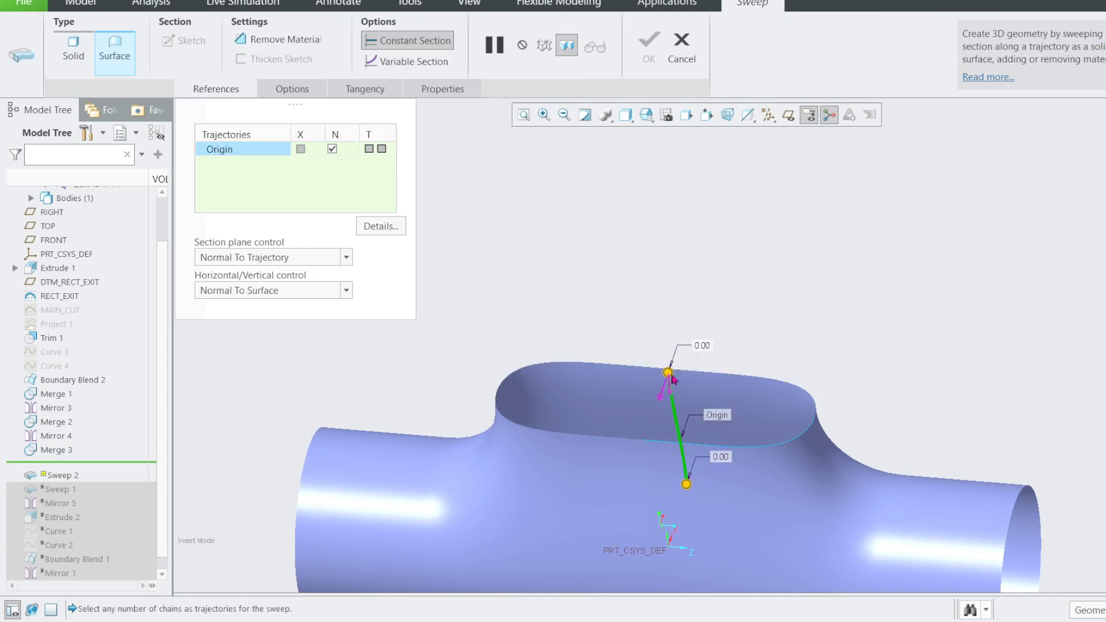
click(695, 46)
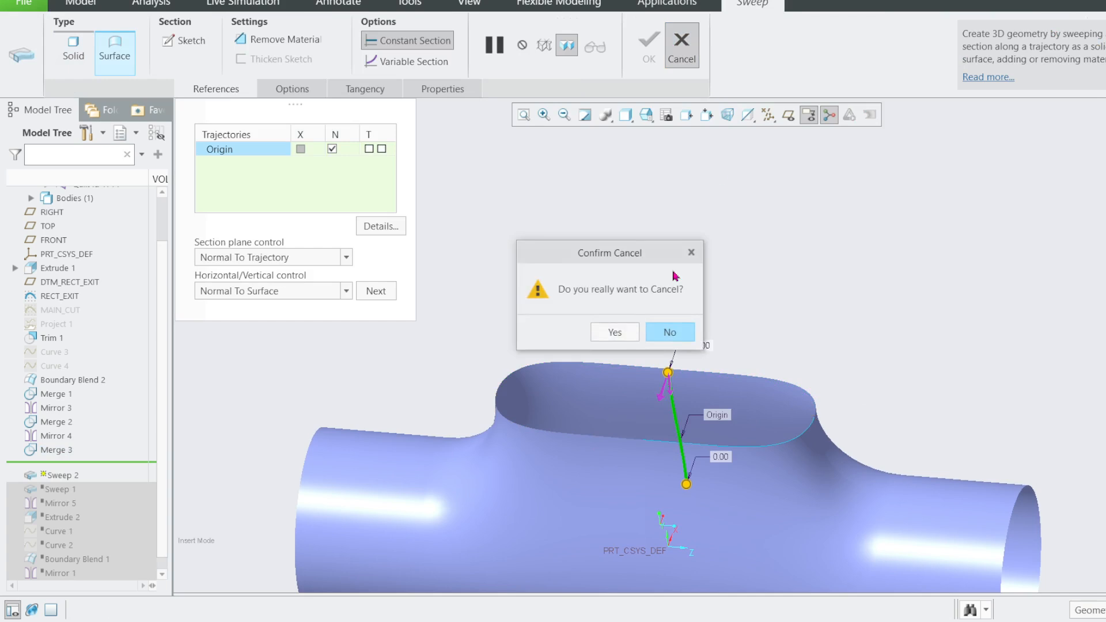
click(628, 333)
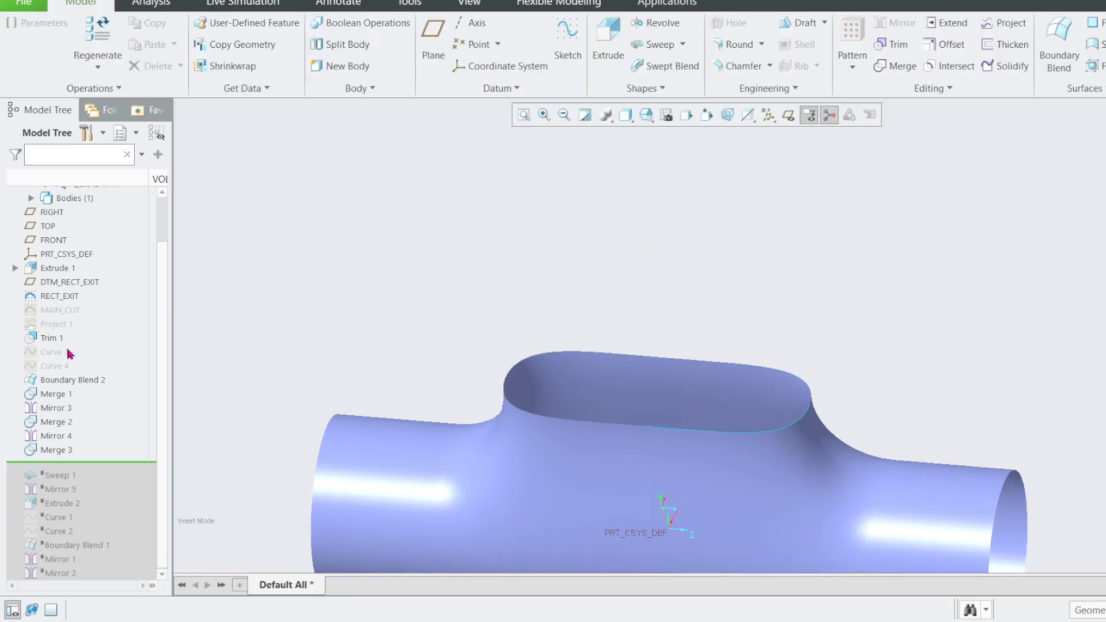
Highlight Curve 3 and examine its direction where it meets the branch opening's rim, viewing the pipe from the side.
scroll(752, 234, down, 2)
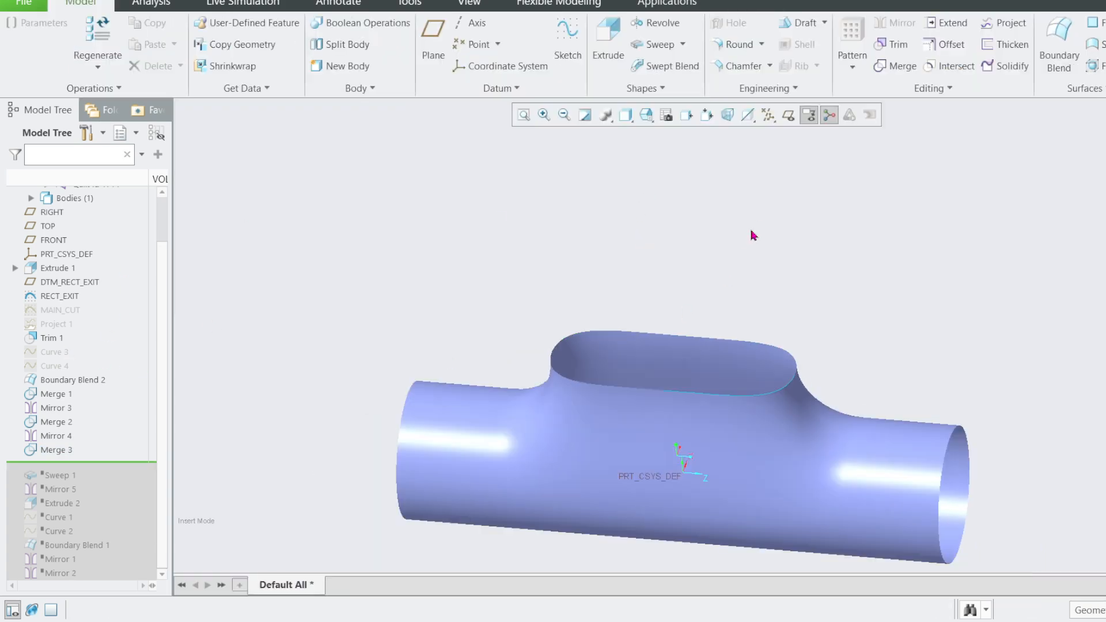
click(51, 353)
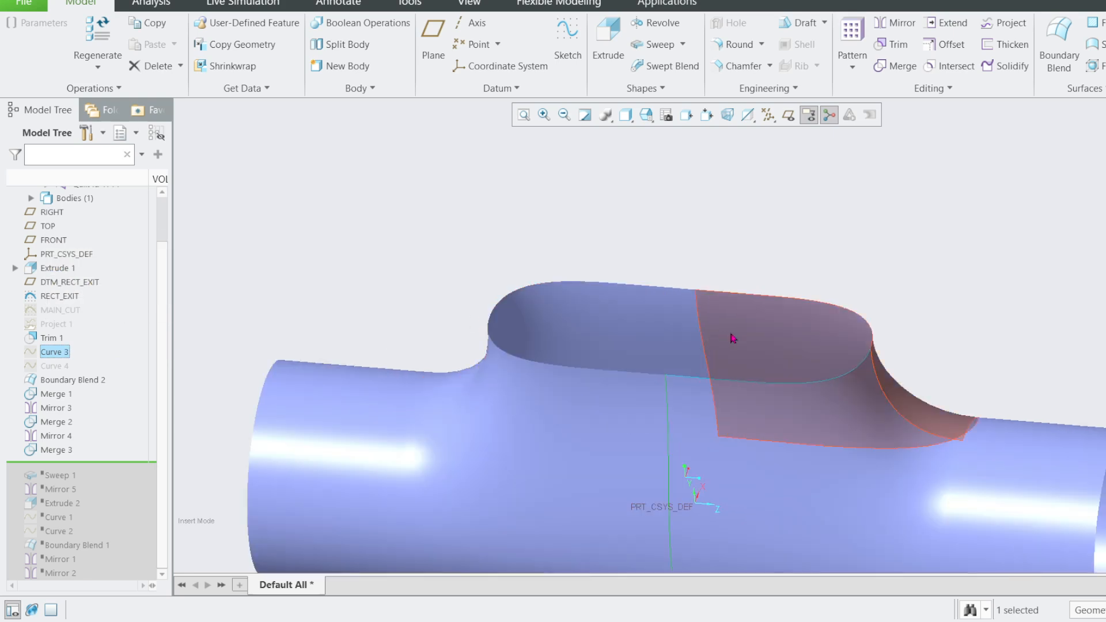
scroll(749, 265, down, 3)
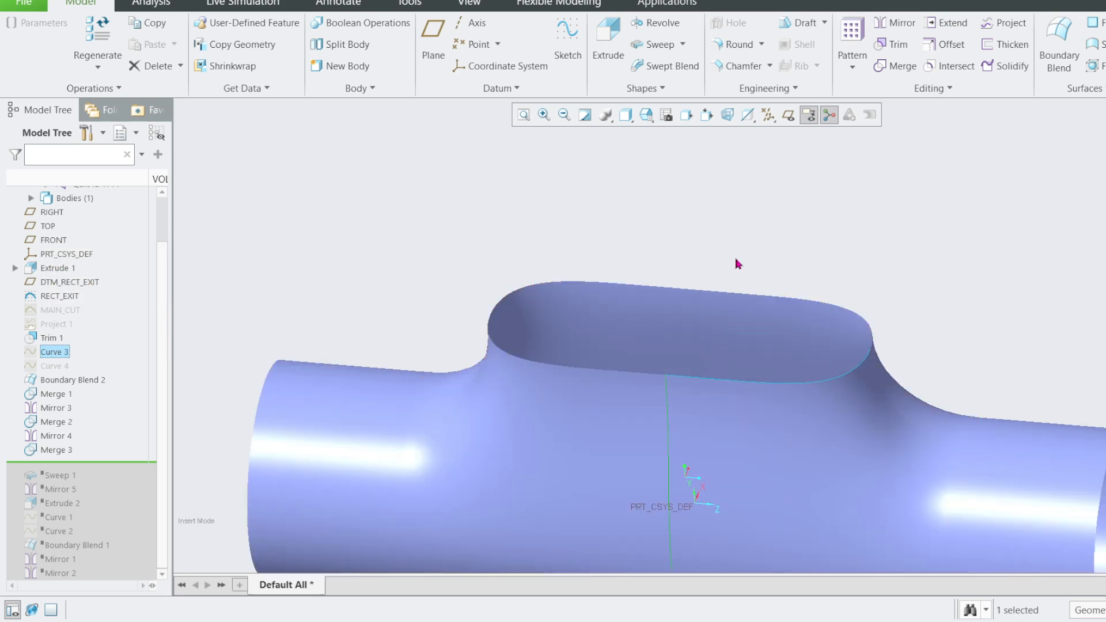
scroll(661, 276, up, 2)
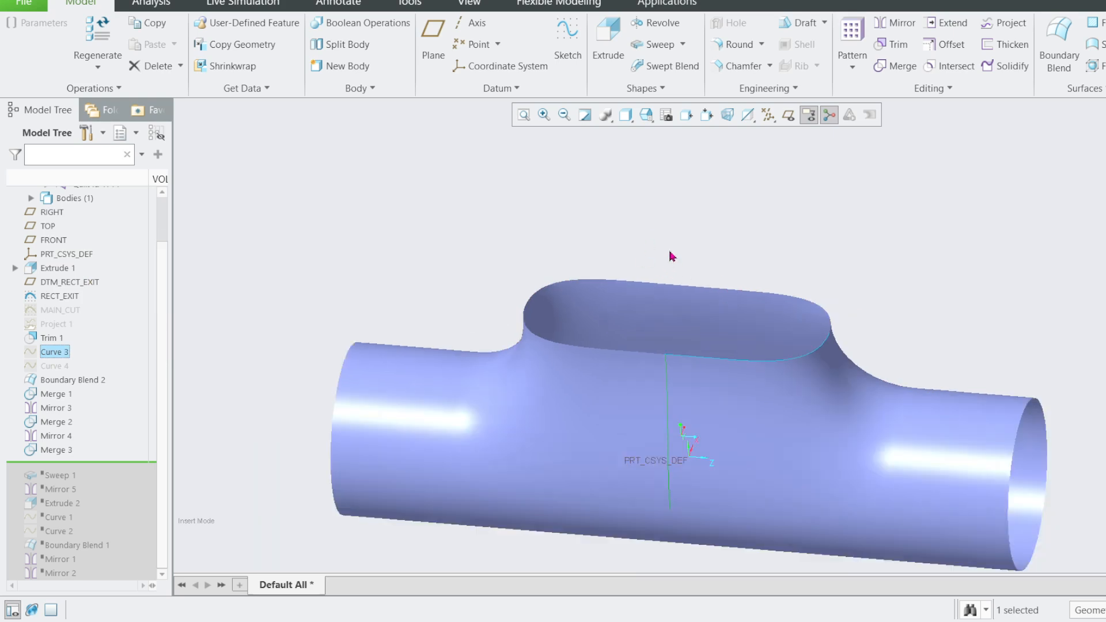
middle_drag(670, 252, 691, 222)
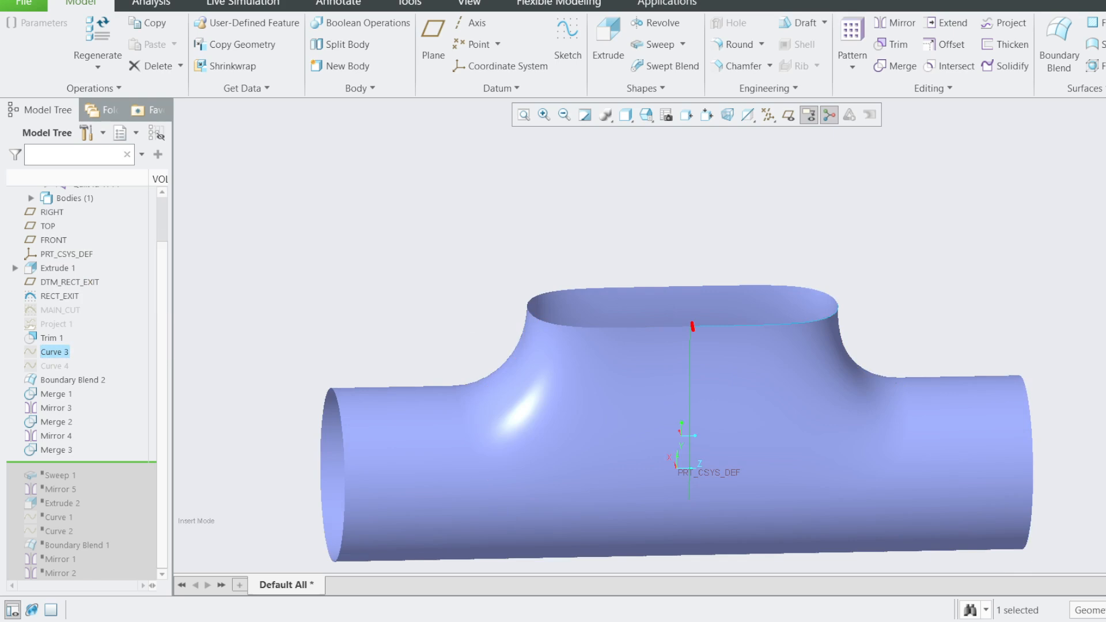
drag(693, 326, 712, 126)
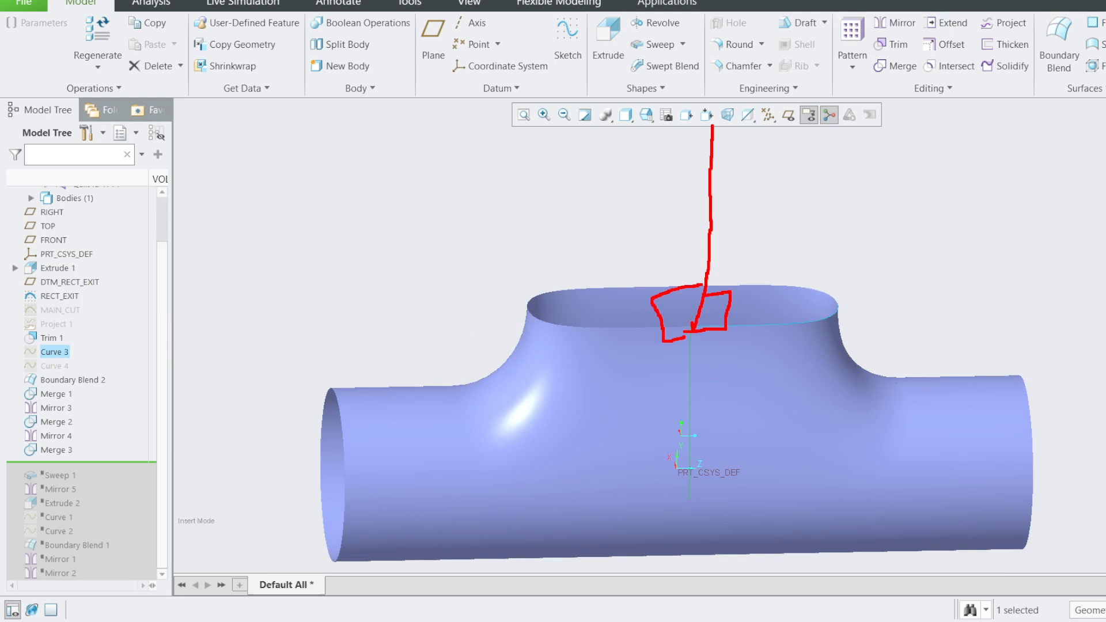
drag(563, 344, 820, 348)
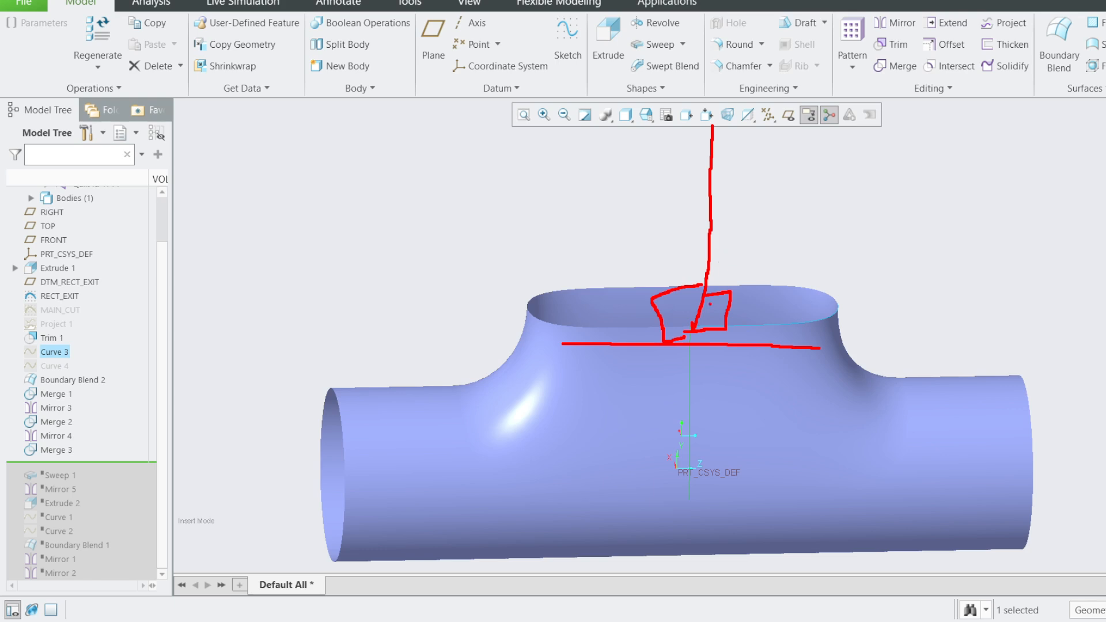
drag(690, 243, 689, 315)
key(Escape)
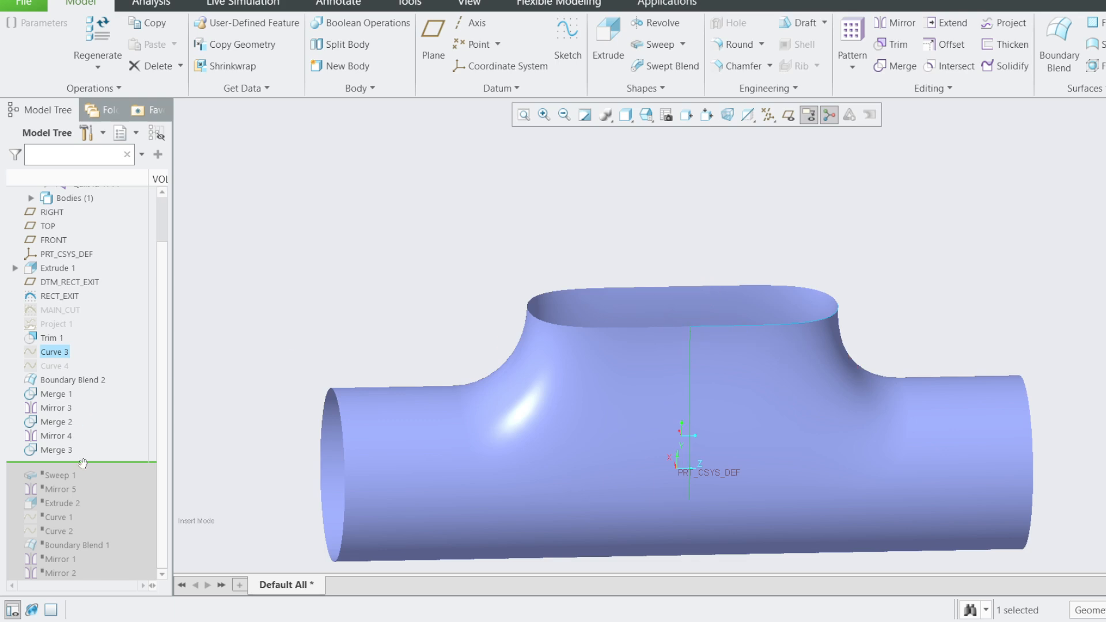
Roll the model back to just after Boundary Blend 2 and show the datum planes.
drag(83, 462, 92, 387)
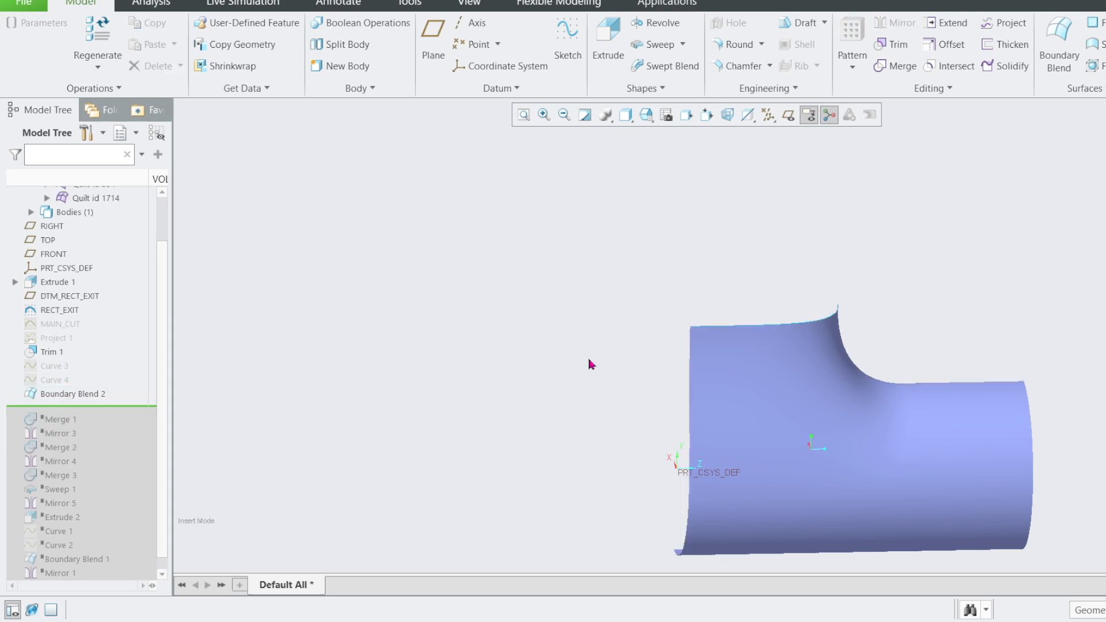
click(788, 115)
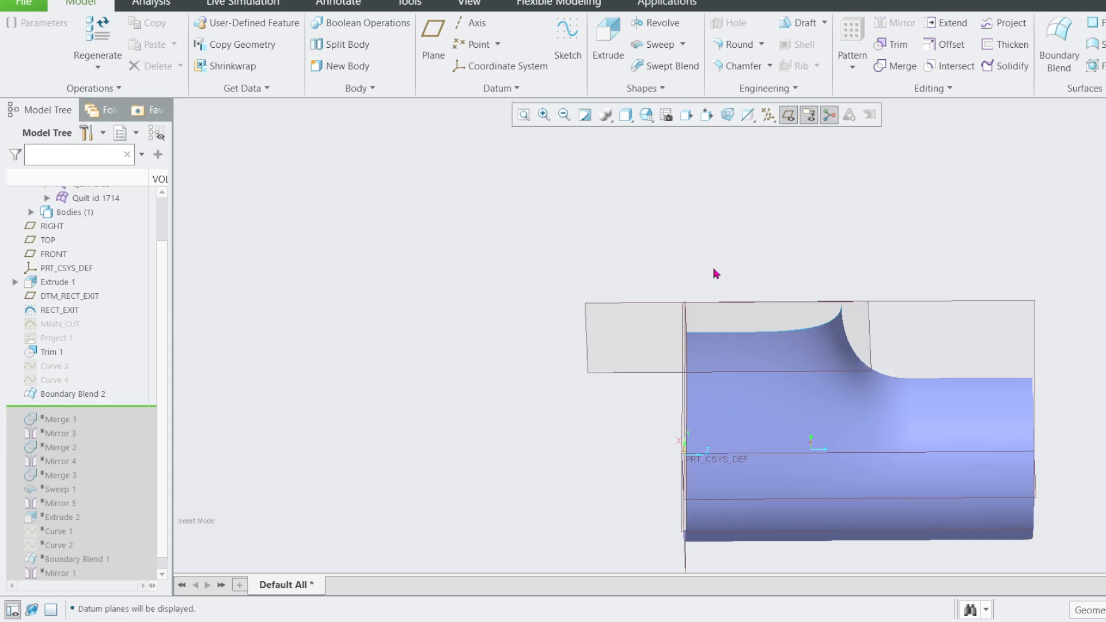
middle_drag(716, 273, 732, 389)
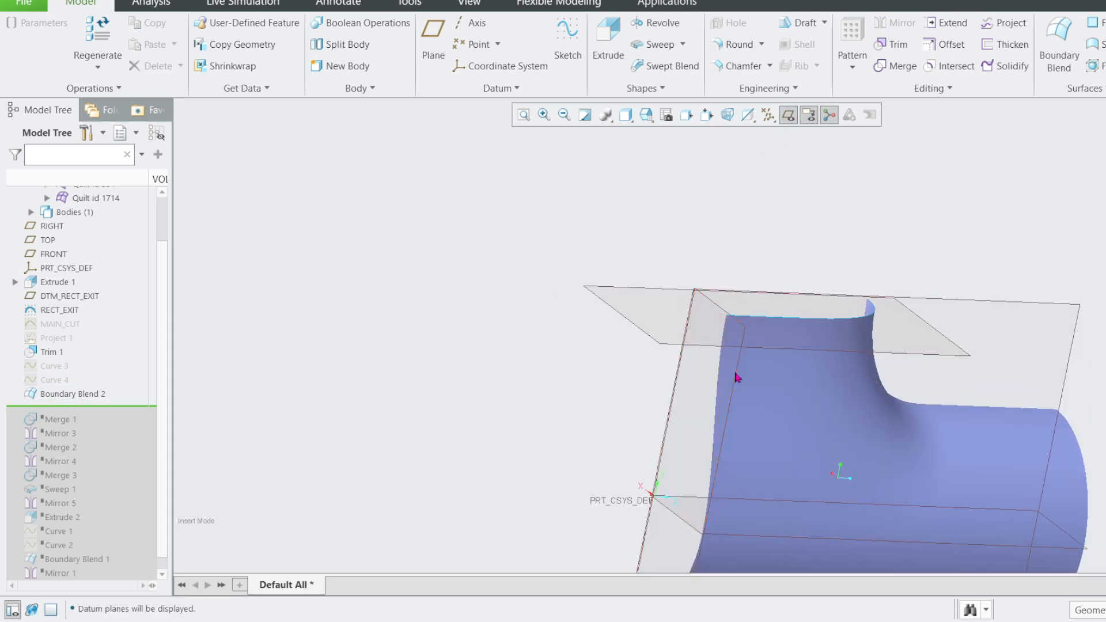
Measure the angle between the FRONT datum plane and the rim edge of Boundary Blend 2, and close the measurement.
click(737, 377)
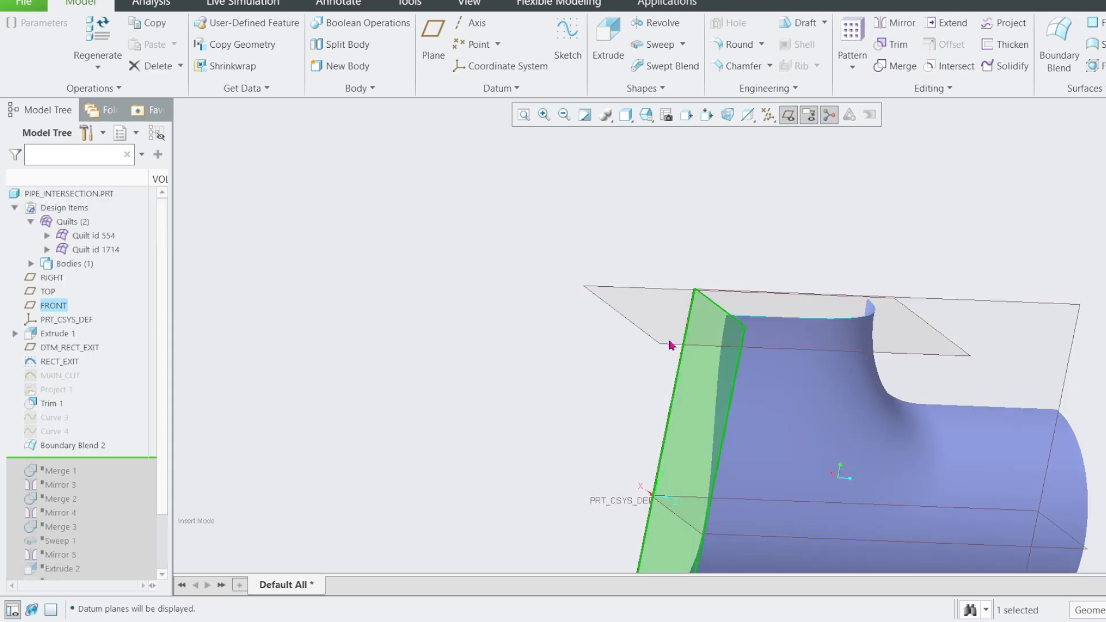
middle_drag(669, 344, 706, 343)
scroll(709, 329, down, 3)
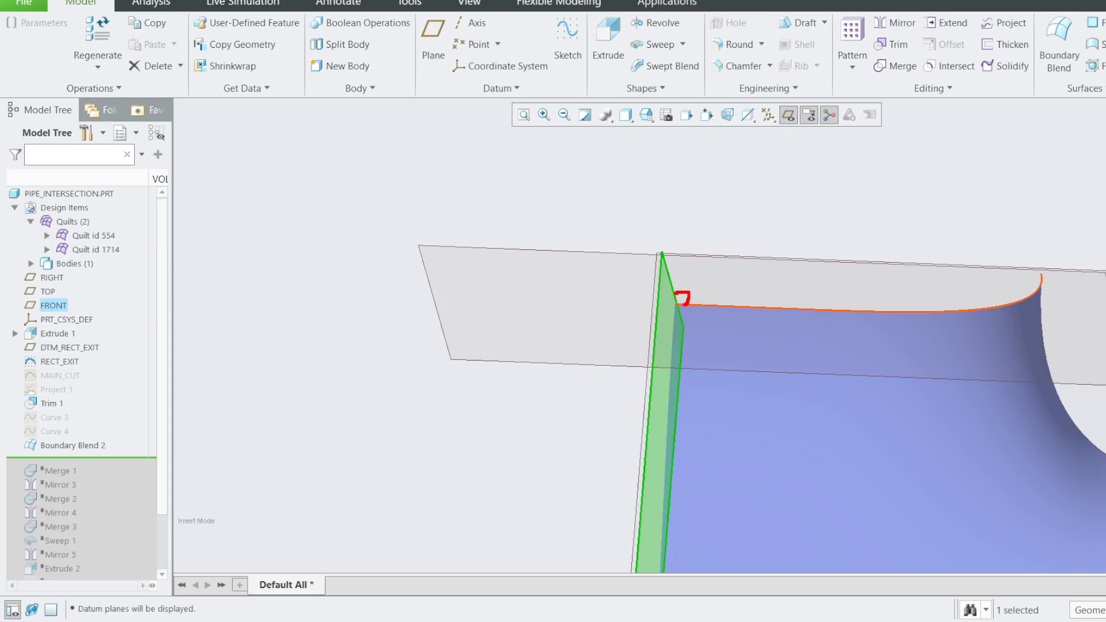
drag(675, 291, 684, 212)
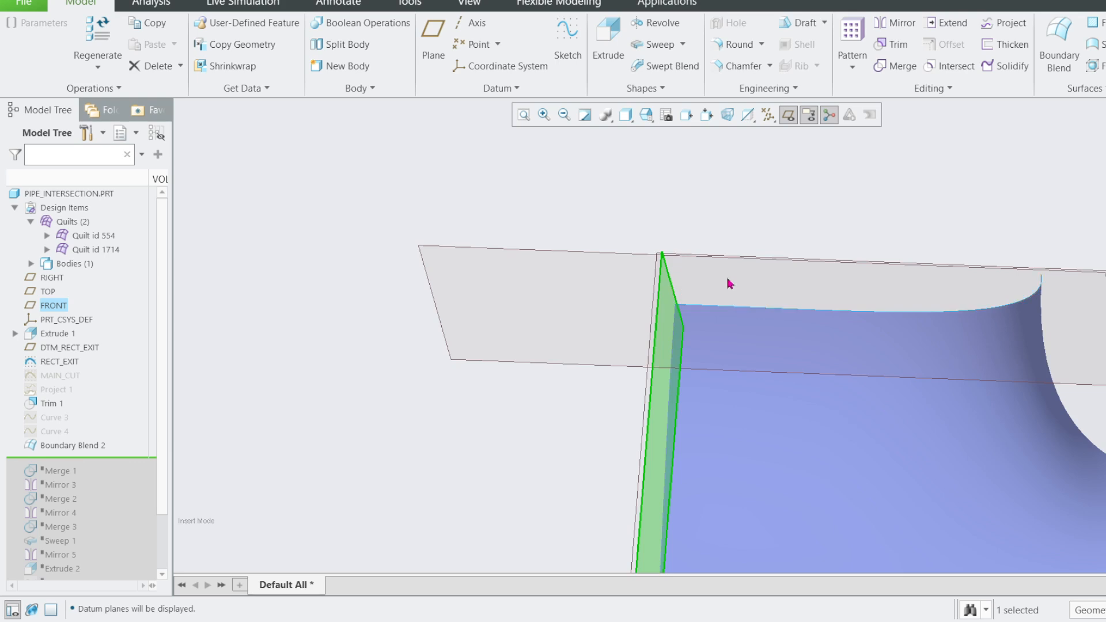
mouse_move(728, 282)
middle_down()
mouse_move(663, 329)
mouse_move(627, 332)
mouse_move(605, 324)
mouse_move(600, 307)
middle_up()
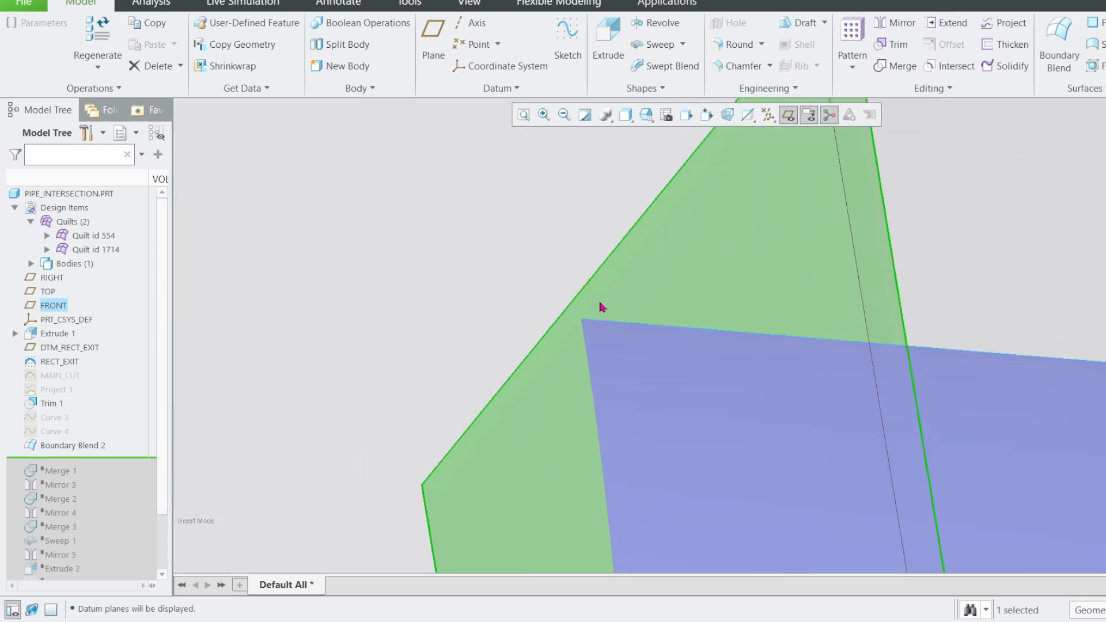
ctrl+click(613, 322)
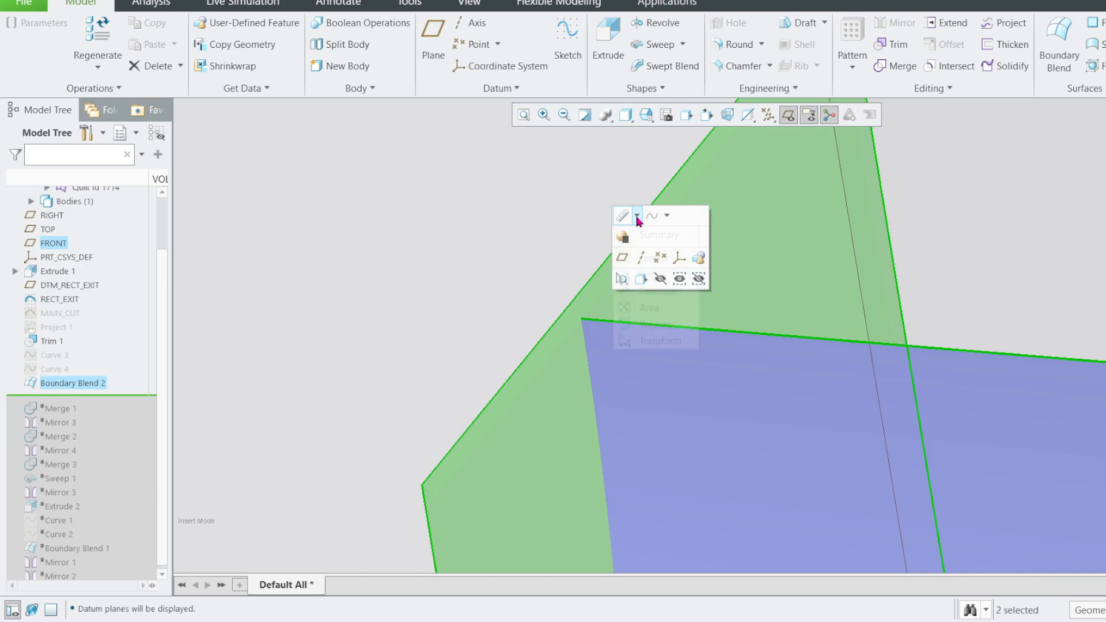
click(637, 214)
click(657, 275)
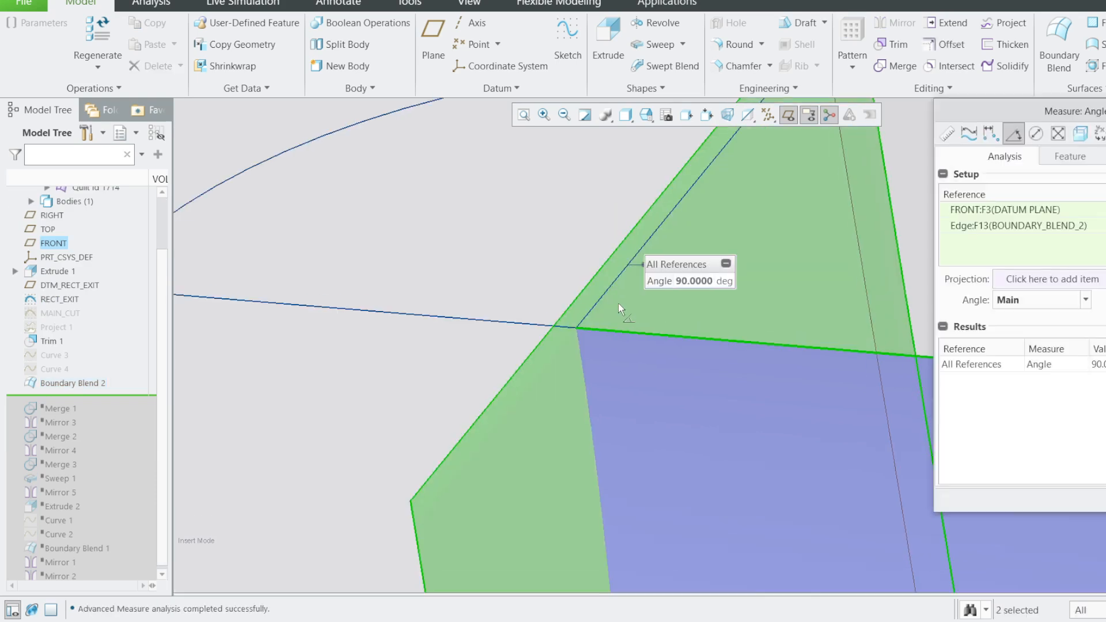
middle_drag(617, 303, 582, 297)
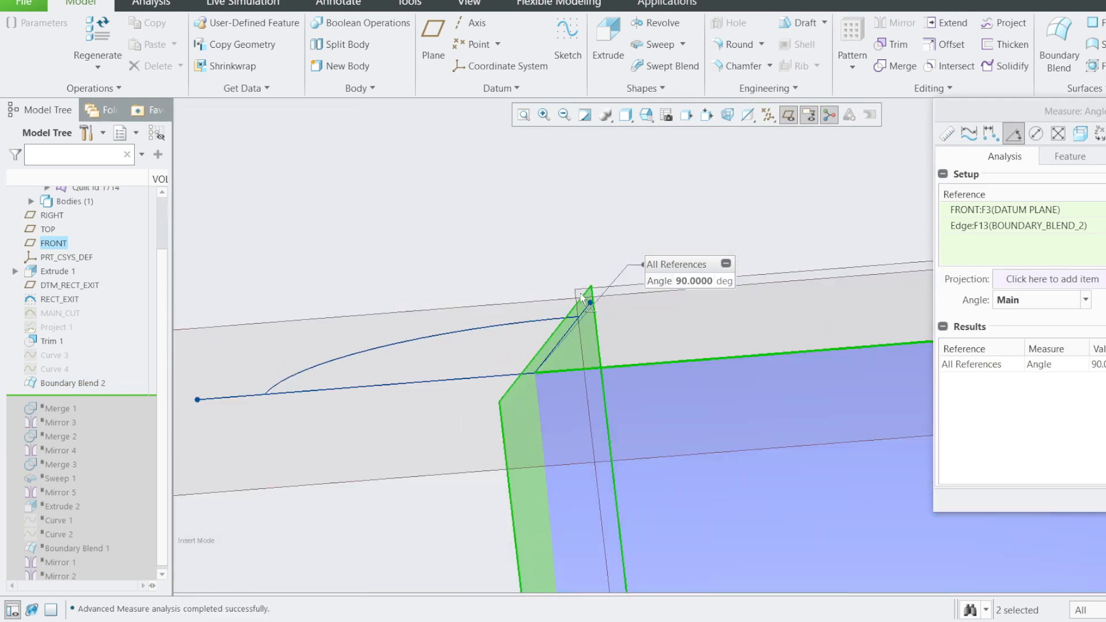
click(547, 504)
right_click(1037, 213)
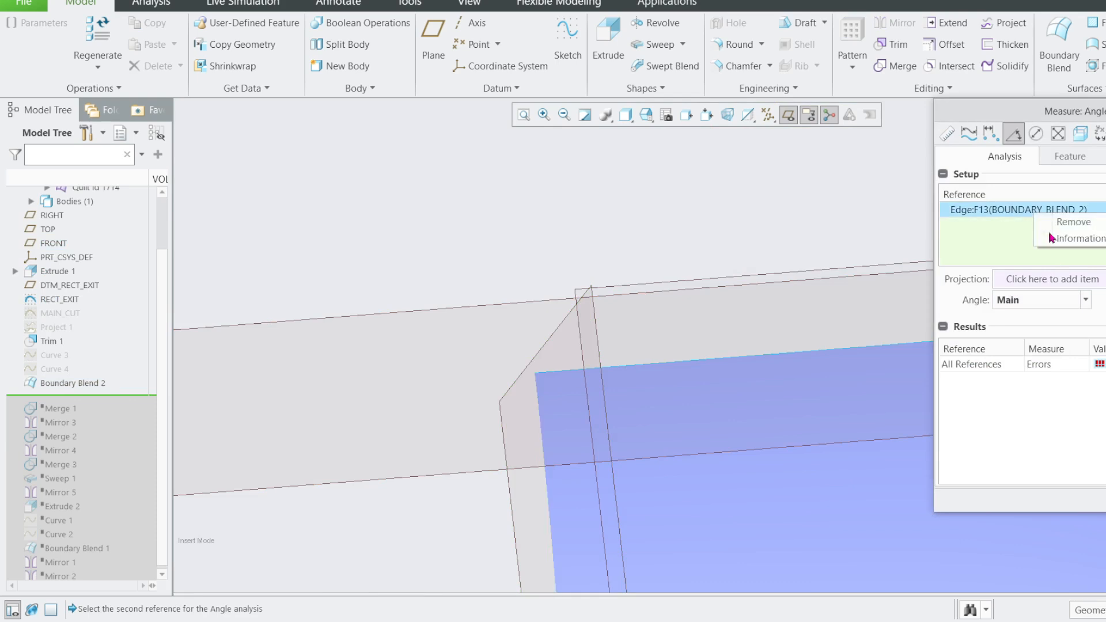
click(1057, 222)
middle_drag(649, 493, 823, 240)
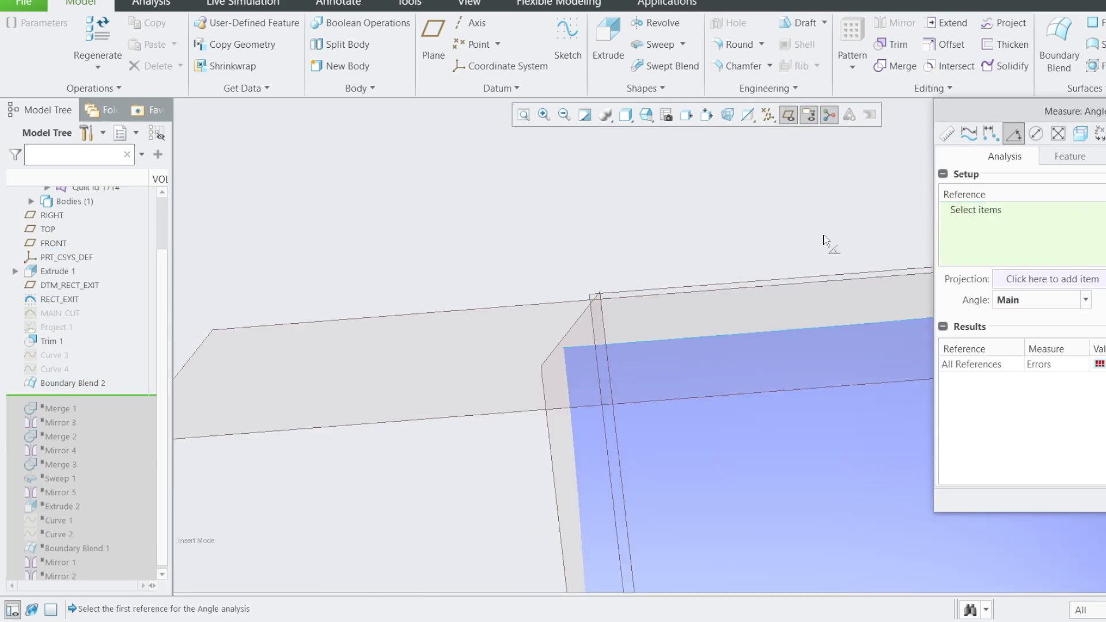
click(1105, 111)
Try to measure the angle between the Boundary Blend 2 surface and the FRONT datum plane, and close the measurement.
click(693, 446)
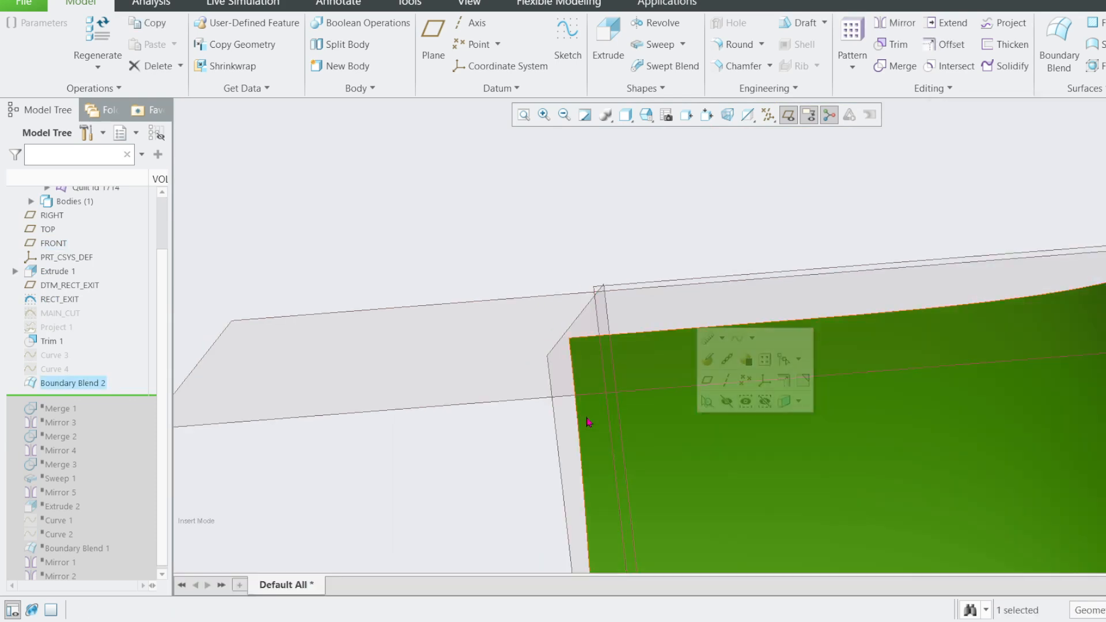
ctrl+click(563, 415)
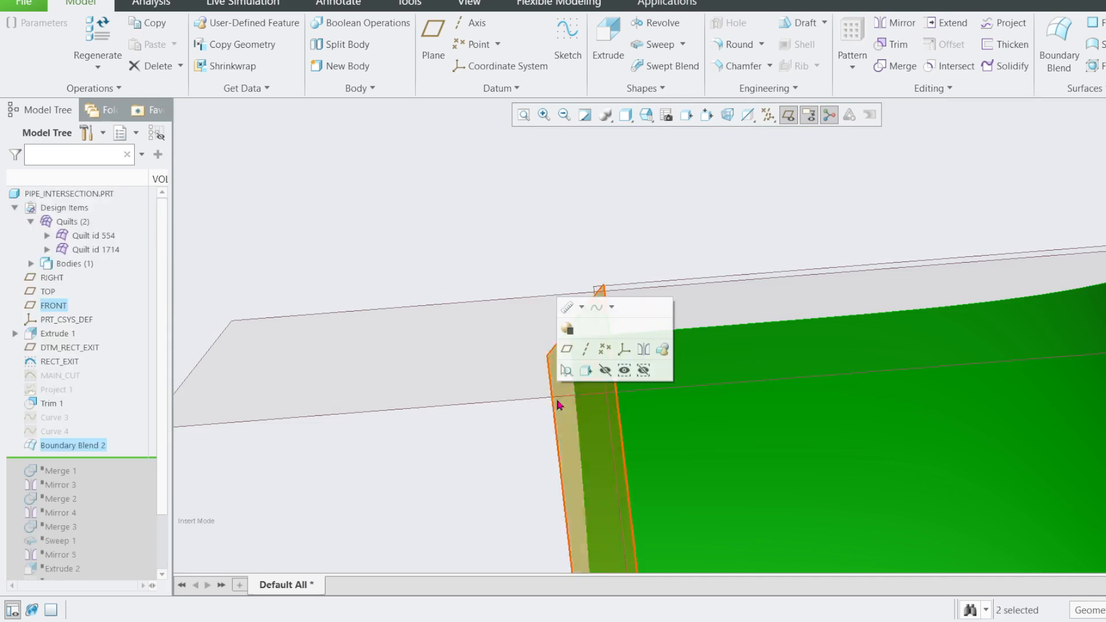
click(583, 309)
click(593, 364)
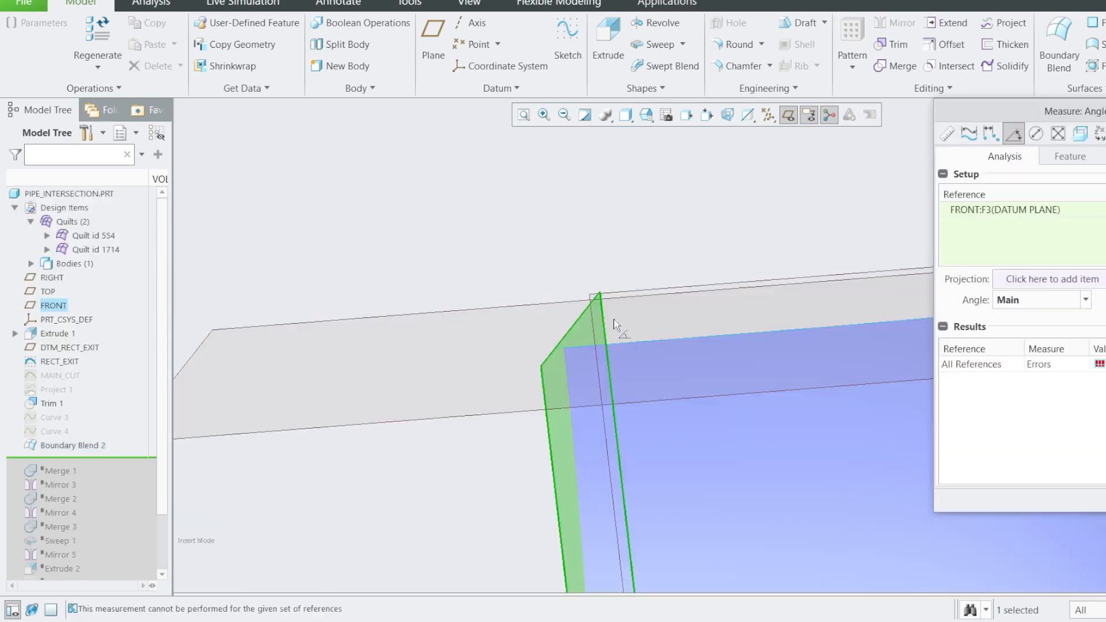
click(1105, 111)
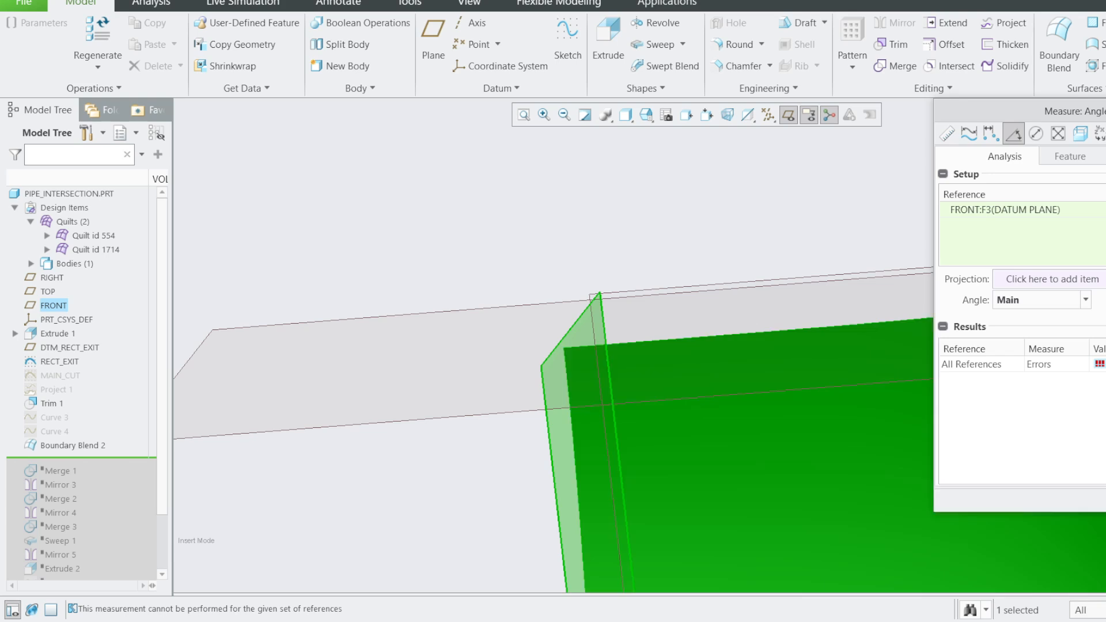
click(587, 196)
Redefine Curve 3 so that it is placed on the FRONT datum plane.
scroll(638, 288, down, 1)
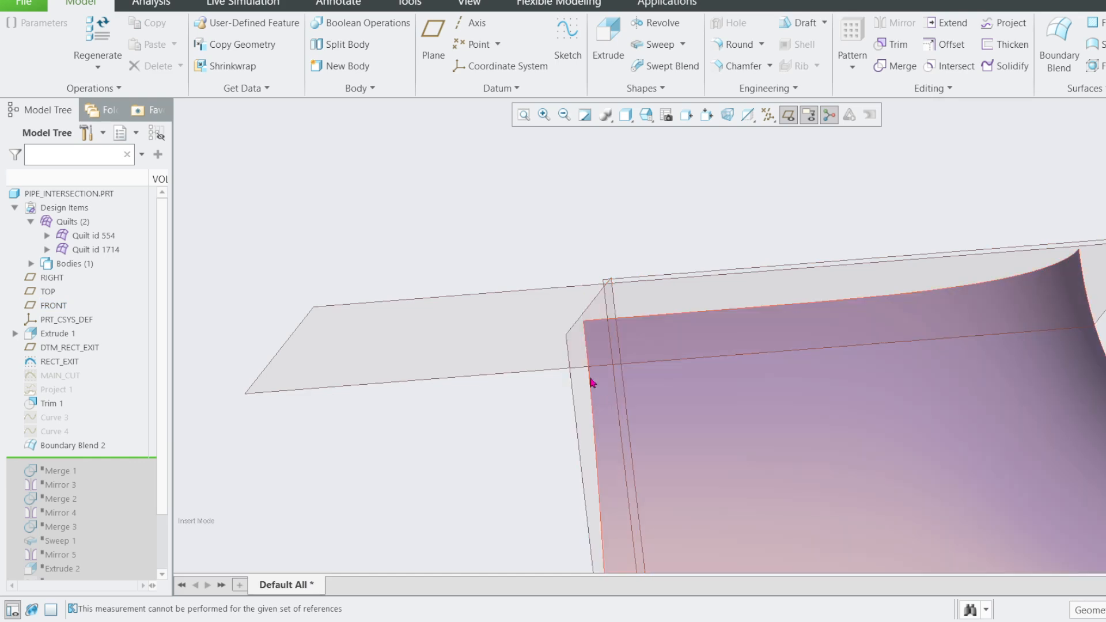
scroll(530, 201, down, 3)
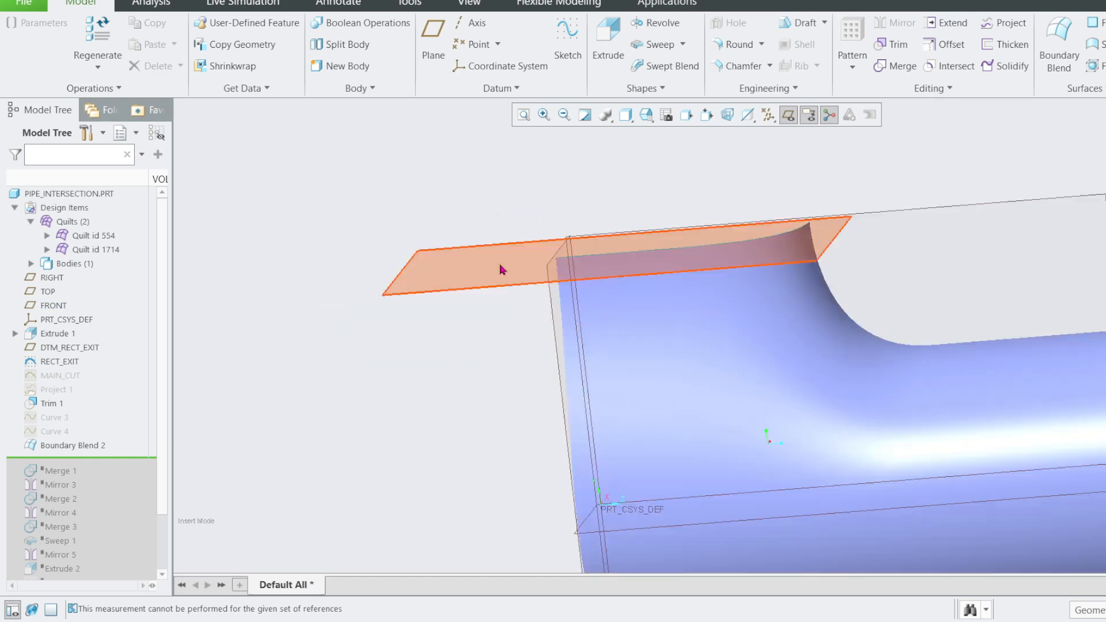
middle_drag(502, 269, 532, 296)
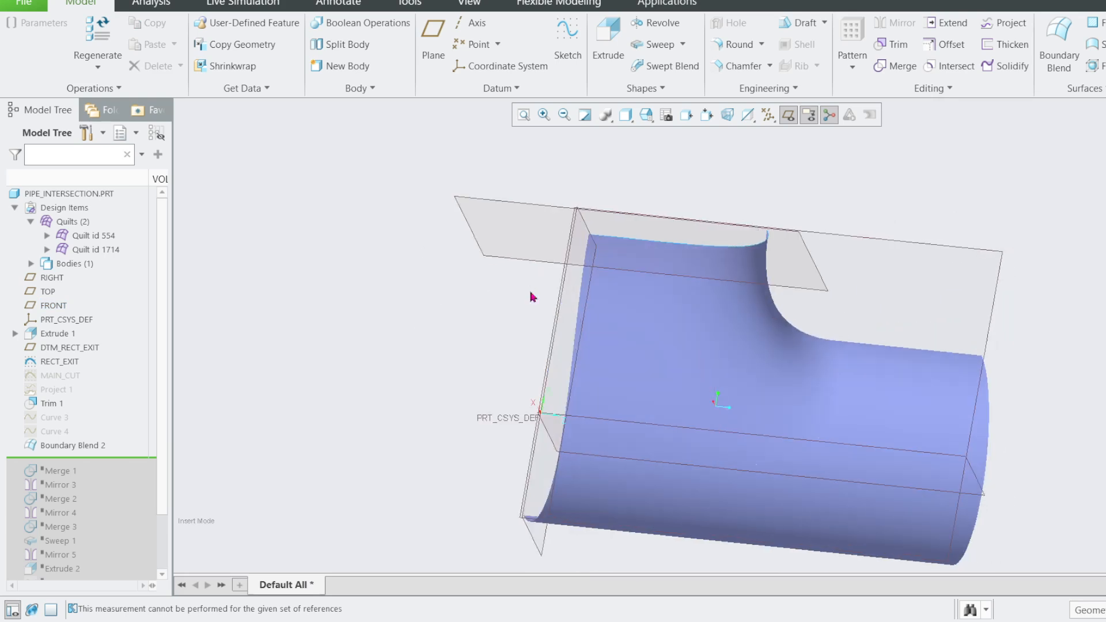
right_click(57, 417)
click(68, 349)
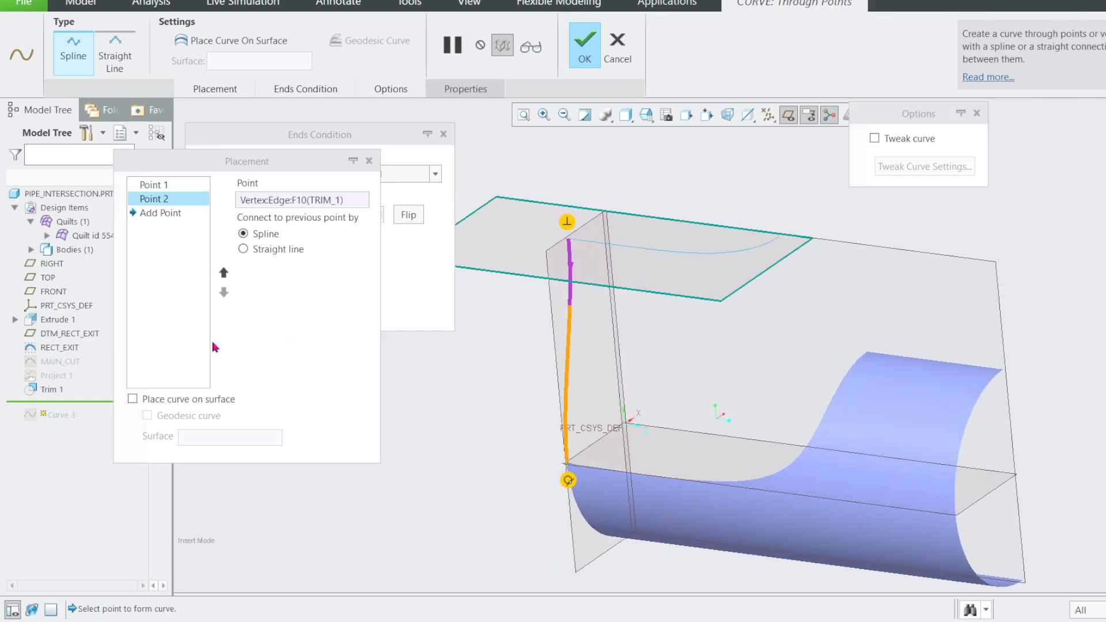
click(133, 399)
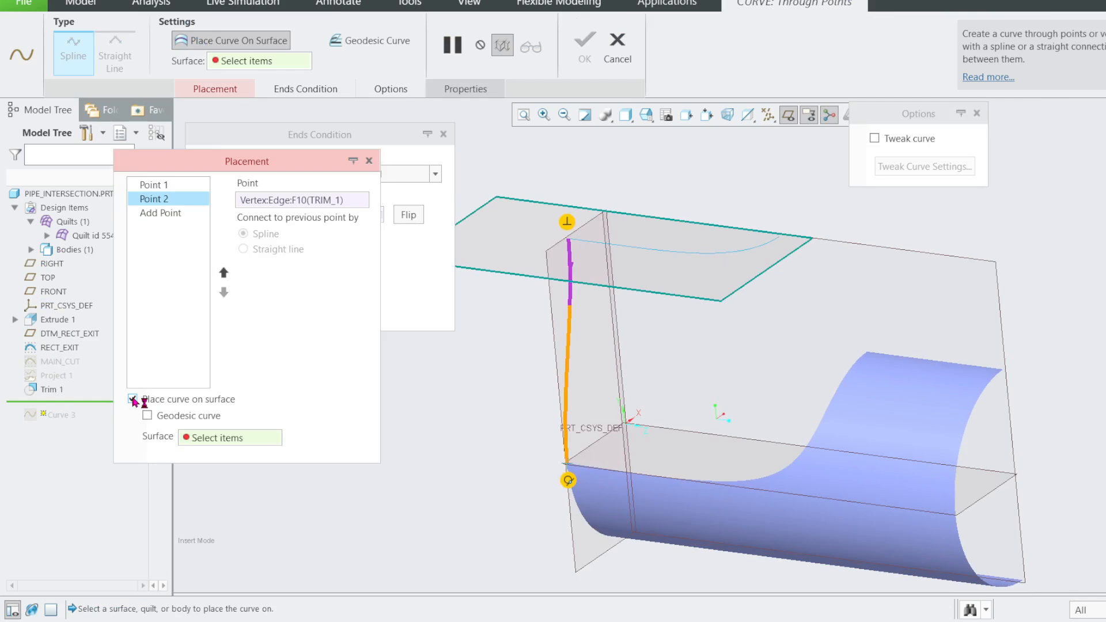
click(581, 565)
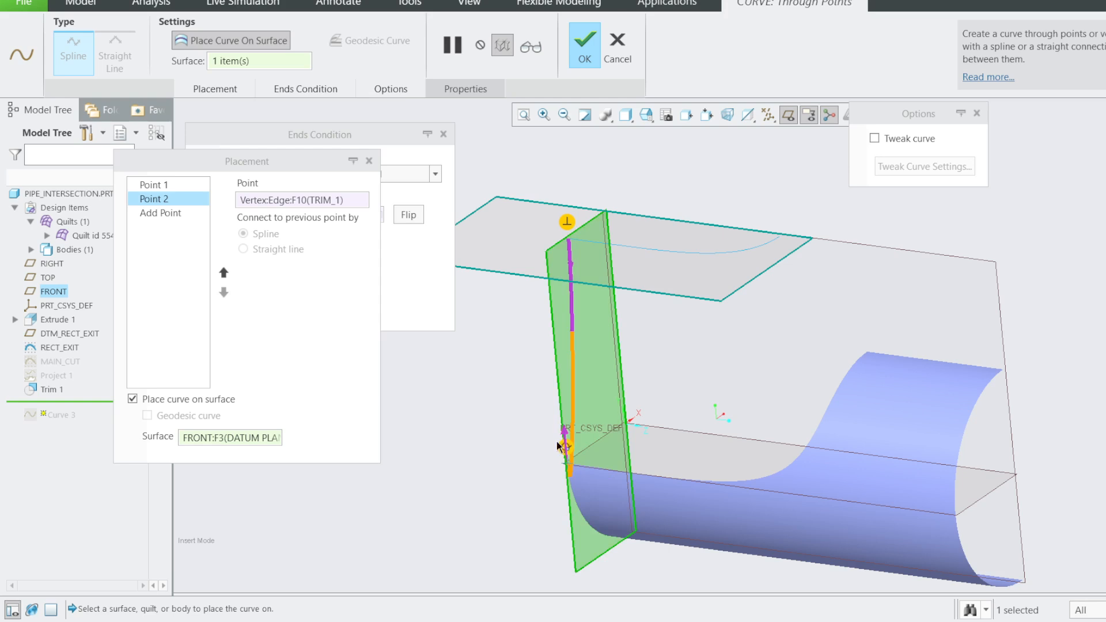
click(583, 58)
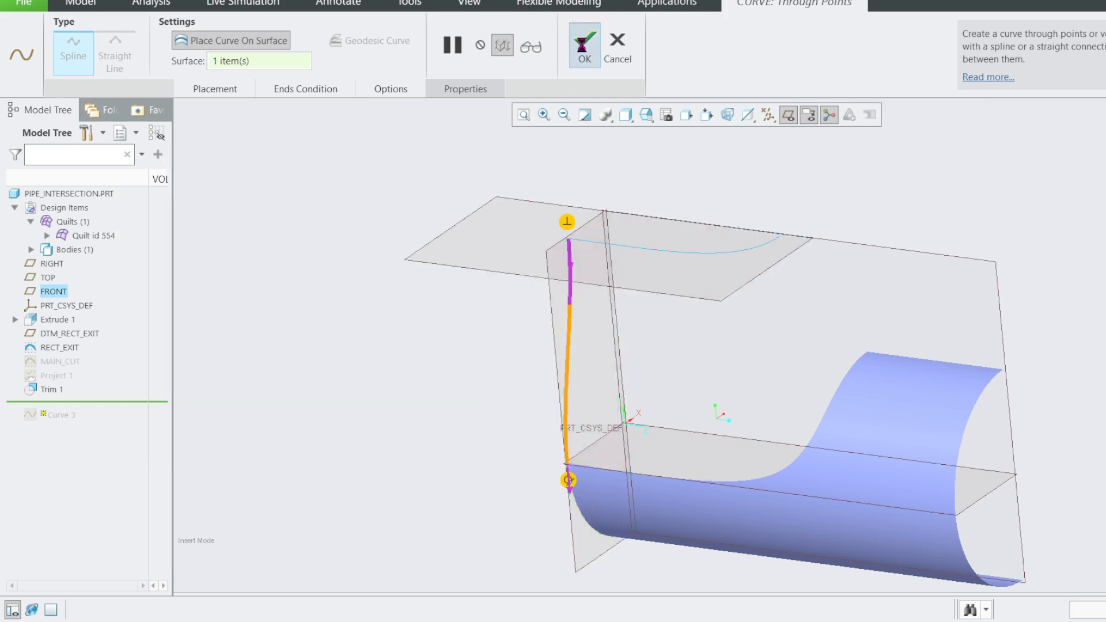
Edit Curve 4 so that it is placed on the RIGHT datum plane, removing its tweak settings.
click(56, 436)
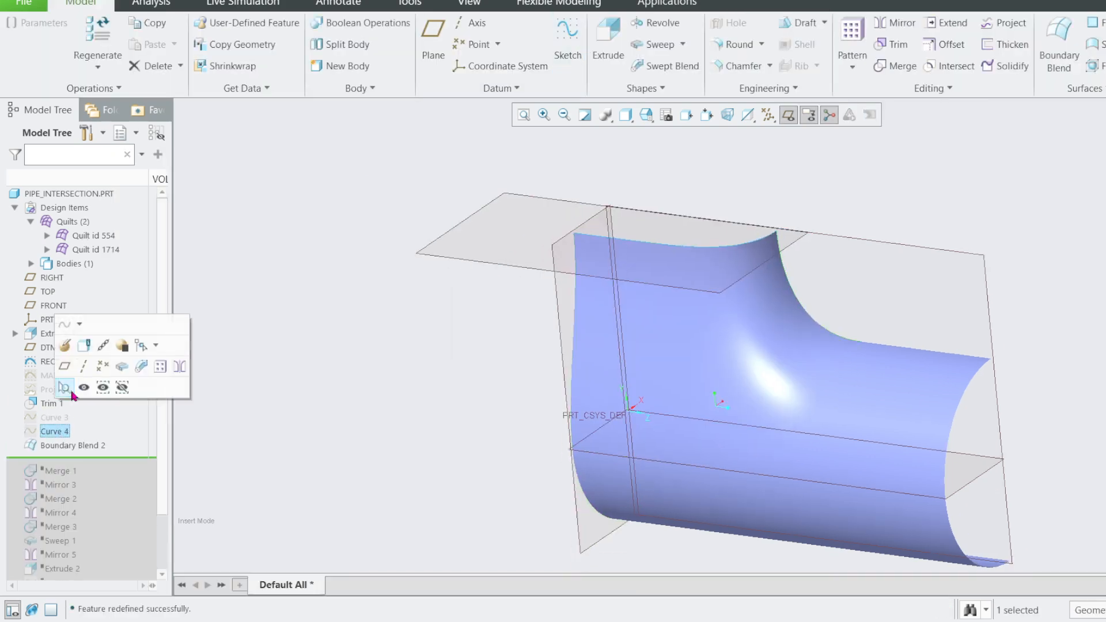
click(68, 343)
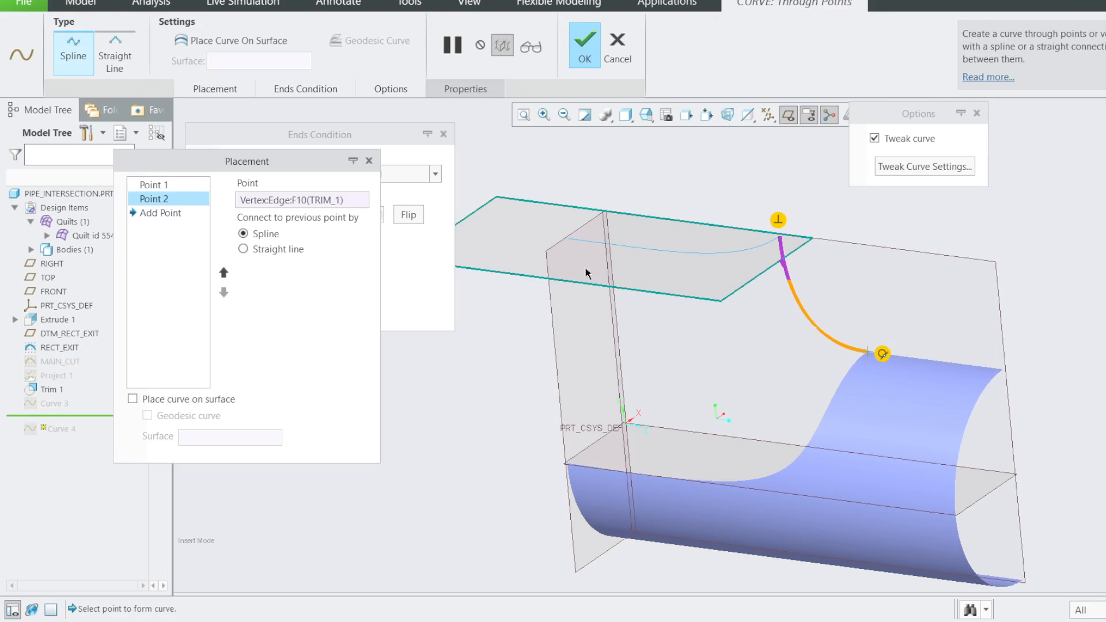
click(133, 398)
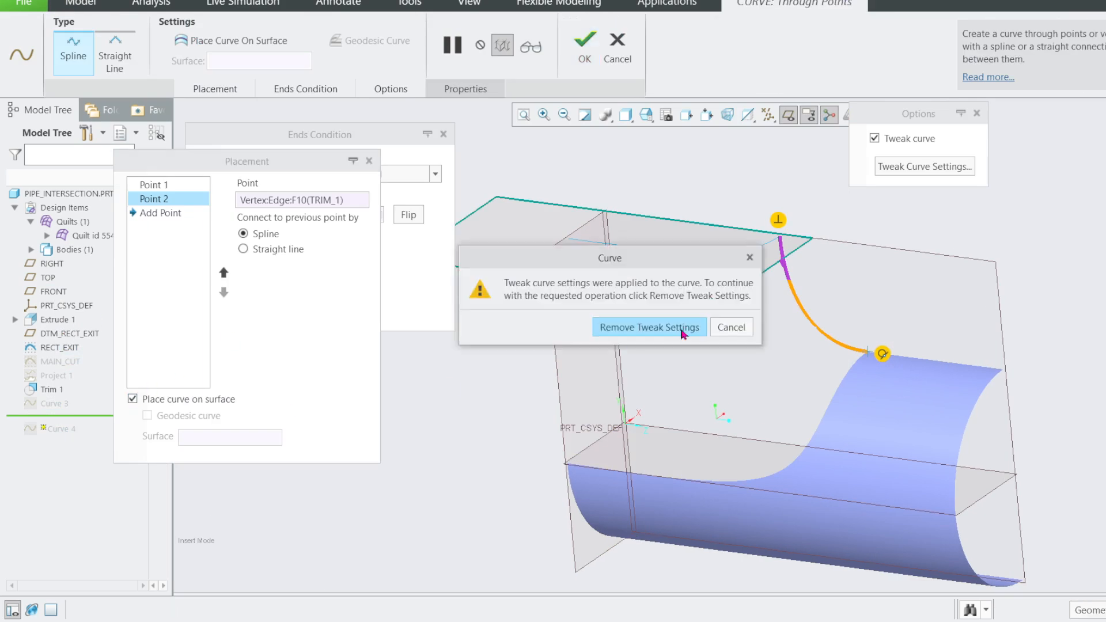
click(638, 336)
click(921, 294)
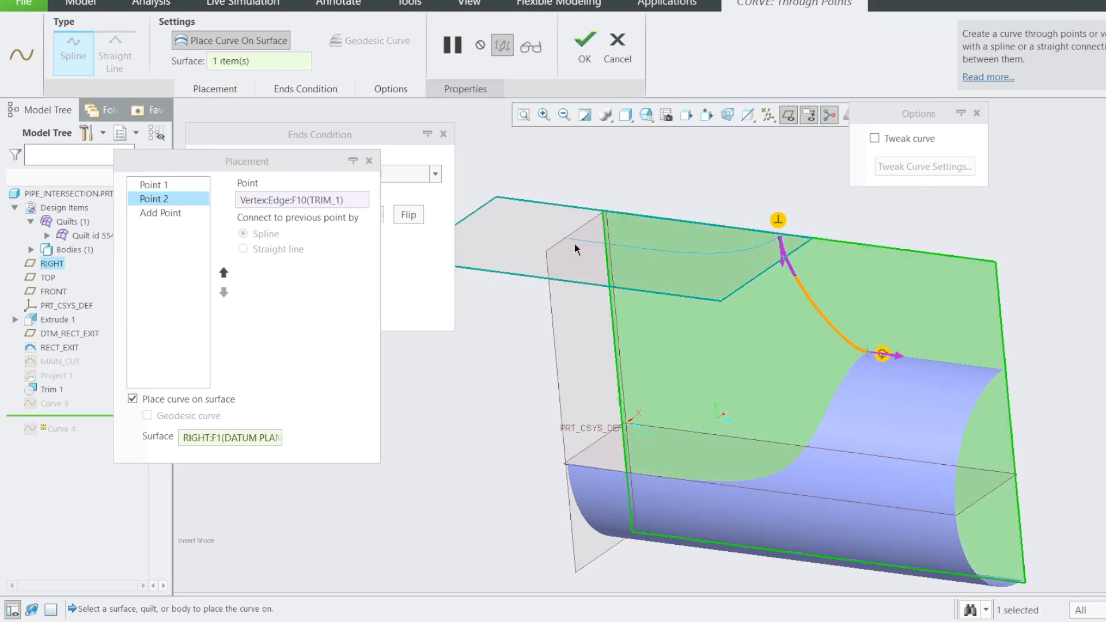
Tweak Curve 4 by moving its lower control point away from the main pipe end for a fuller bend, and accept the curve.
click(874, 139)
click(888, 167)
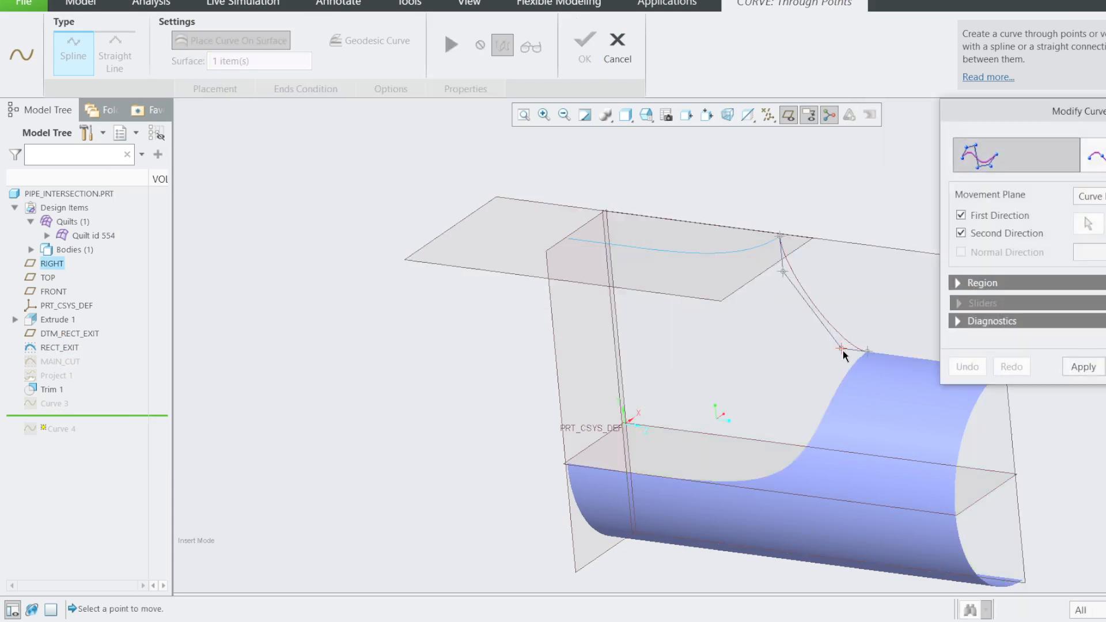
drag(843, 356, 696, 333)
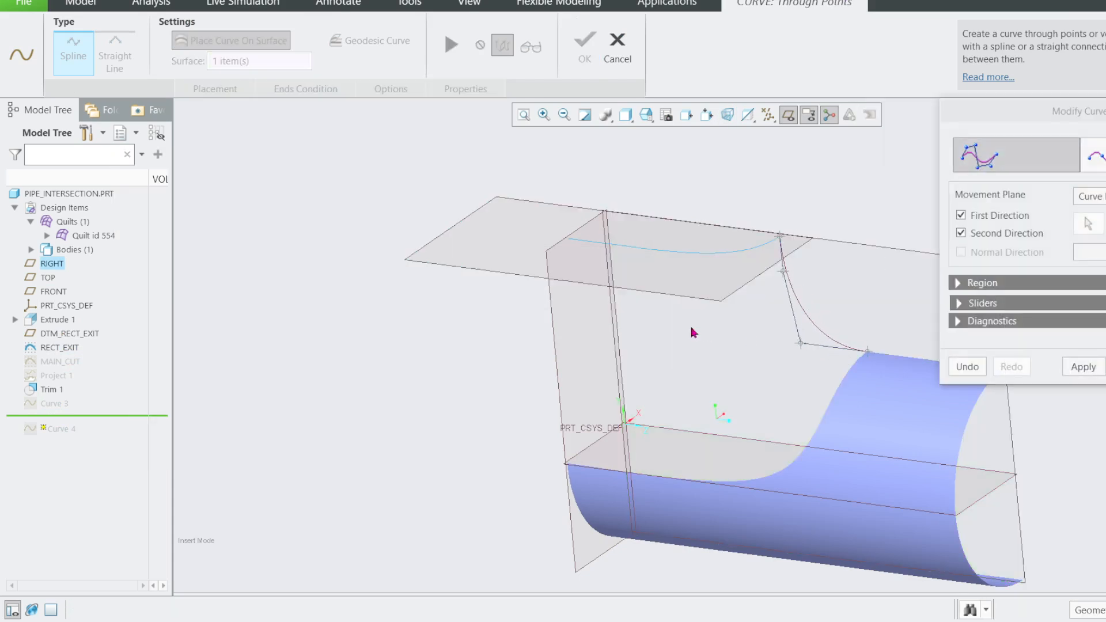
click(1079, 365)
click(584, 51)
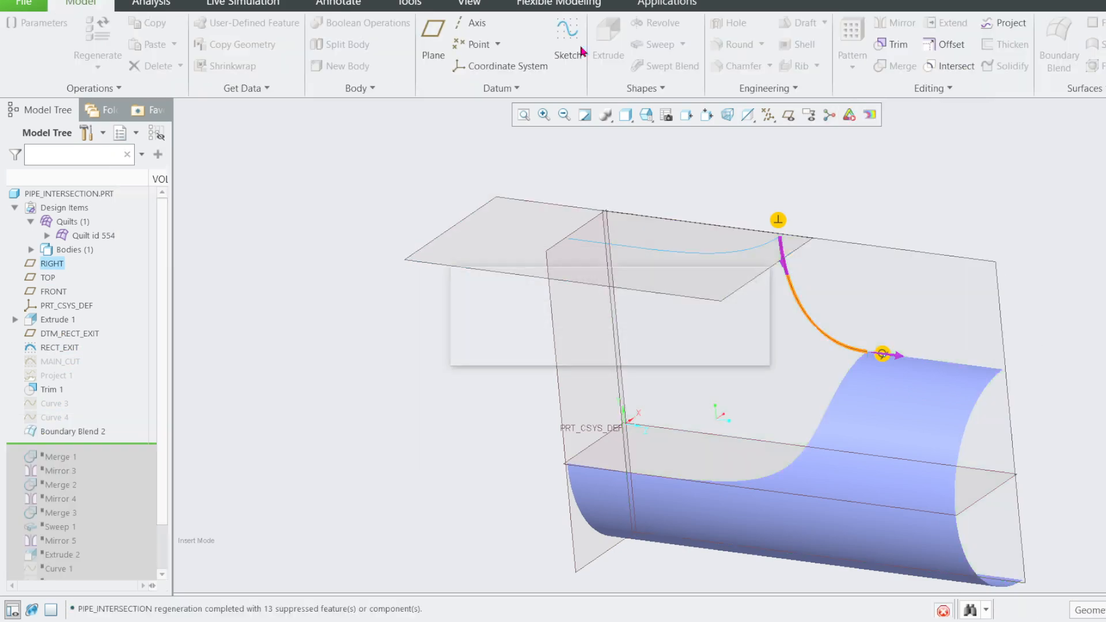
Hide the datum planes and roll the model forward to just after Mirror 3.
mouse_move(617, 367)
middle_down()
mouse_move(662, 323)
mouse_move(871, 299)
mouse_move(795, 195)
mouse_move(785, 265)
mouse_move(789, 217)
middle_up()
click(786, 116)
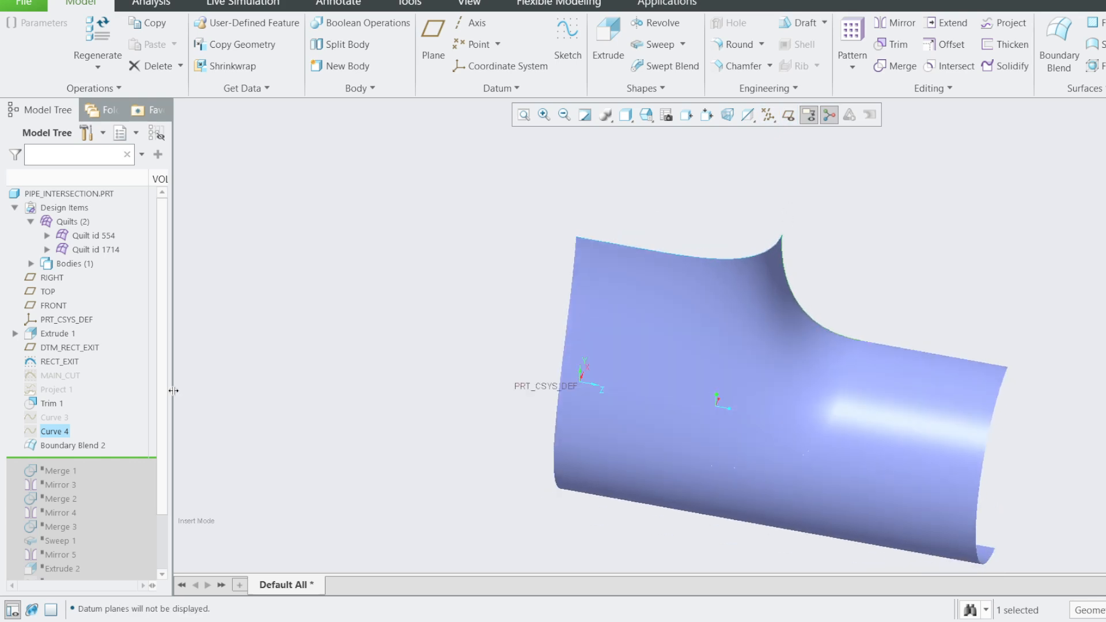
drag(104, 462, 106, 484)
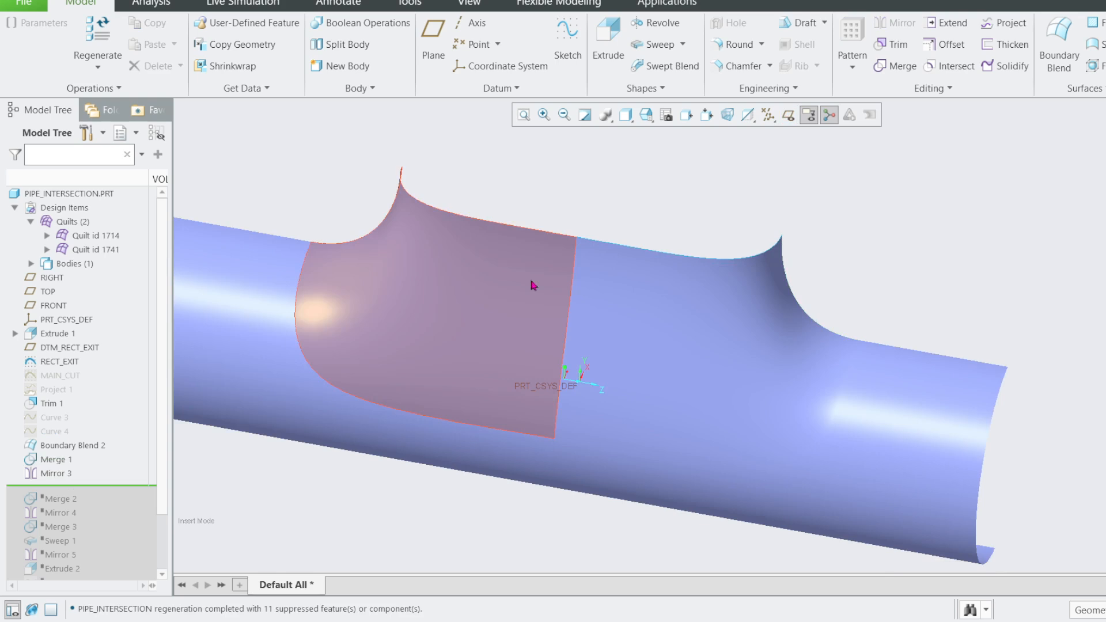
Highlight the seam edge between the two mirrored branch halves and display the model shaded with edges.
middle_drag(640, 251, 605, 248)
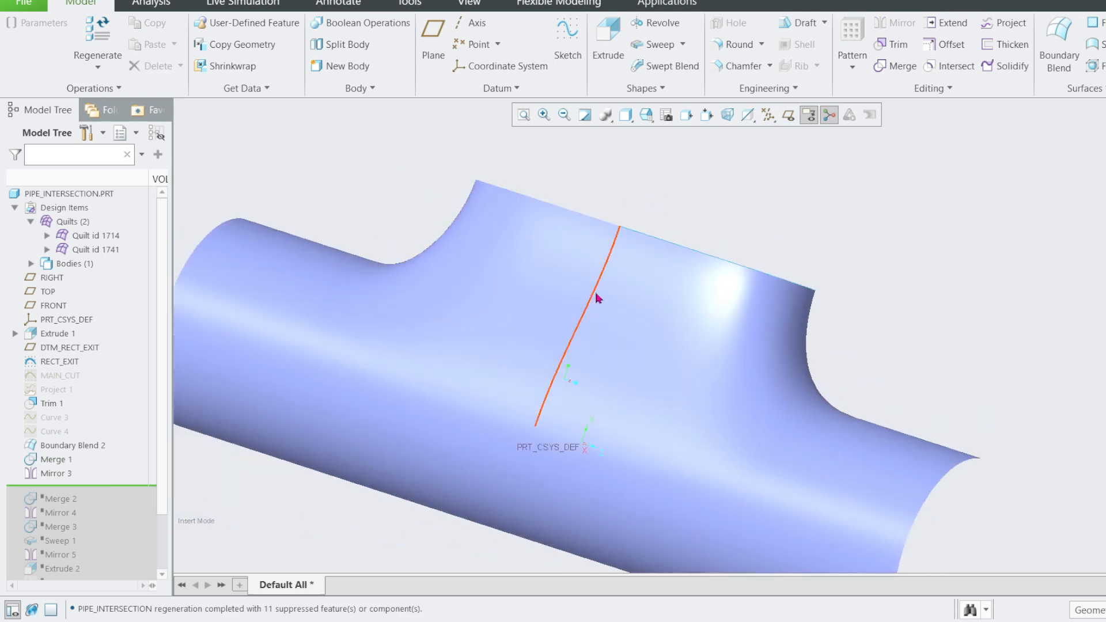
click(596, 294)
click(809, 115)
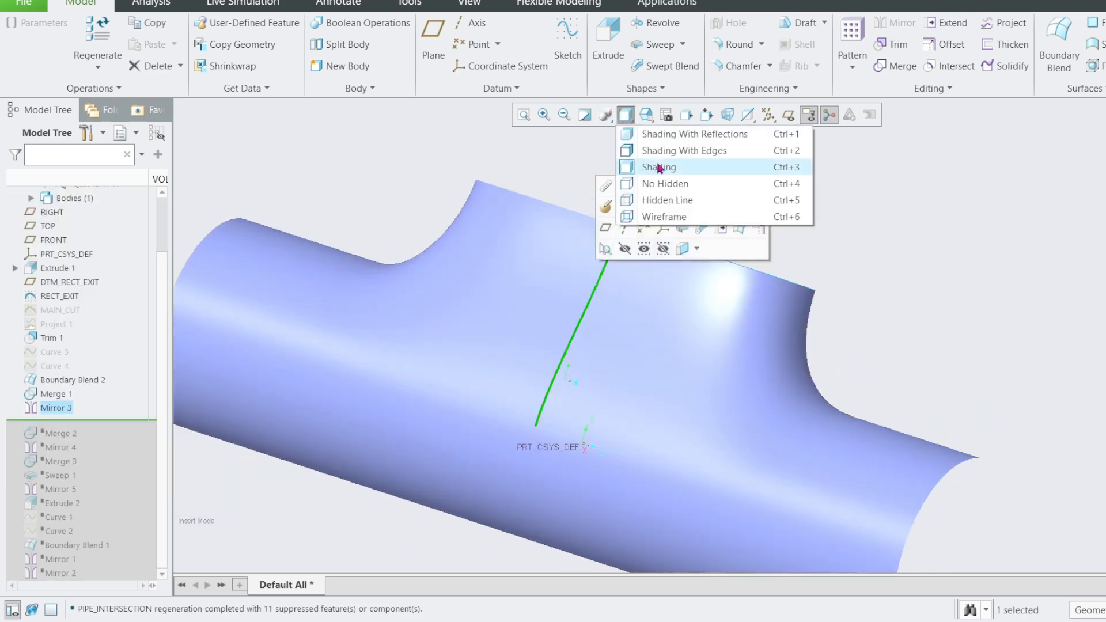
click(685, 150)
click(813, 232)
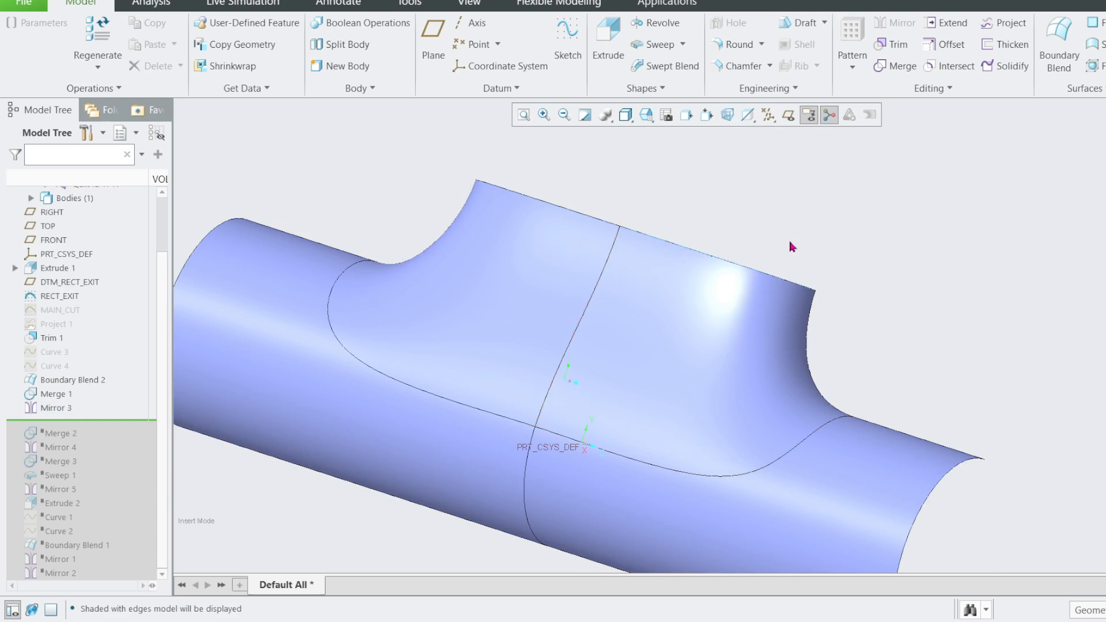
Redefine Boundary Blend 2 with the Normal constraint on both side boundaries of its second direction.
click(70, 379)
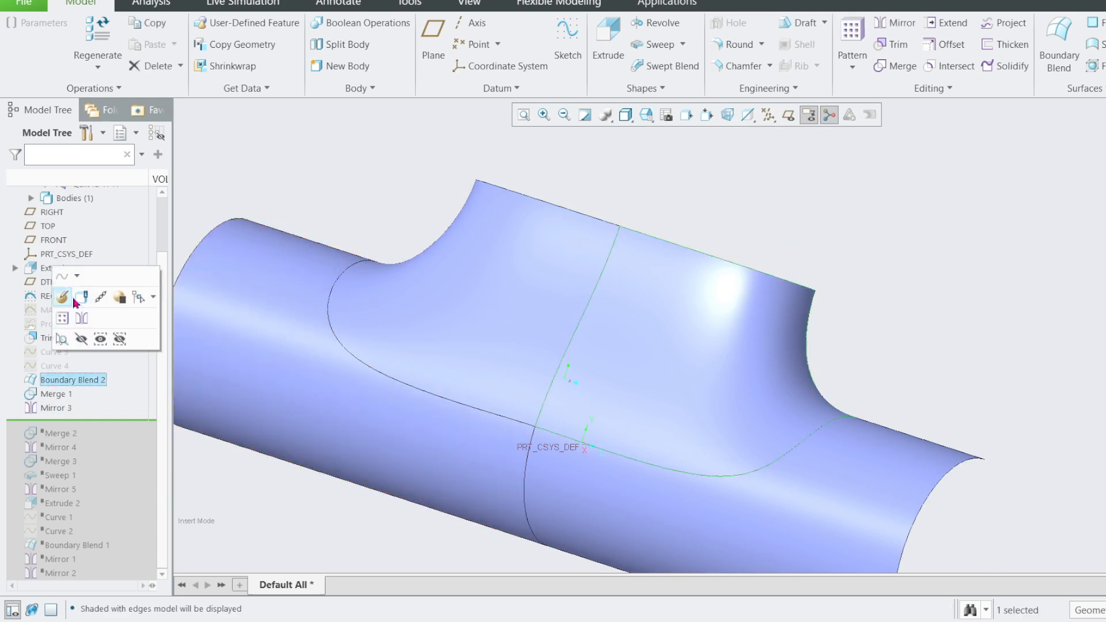
click(82, 297)
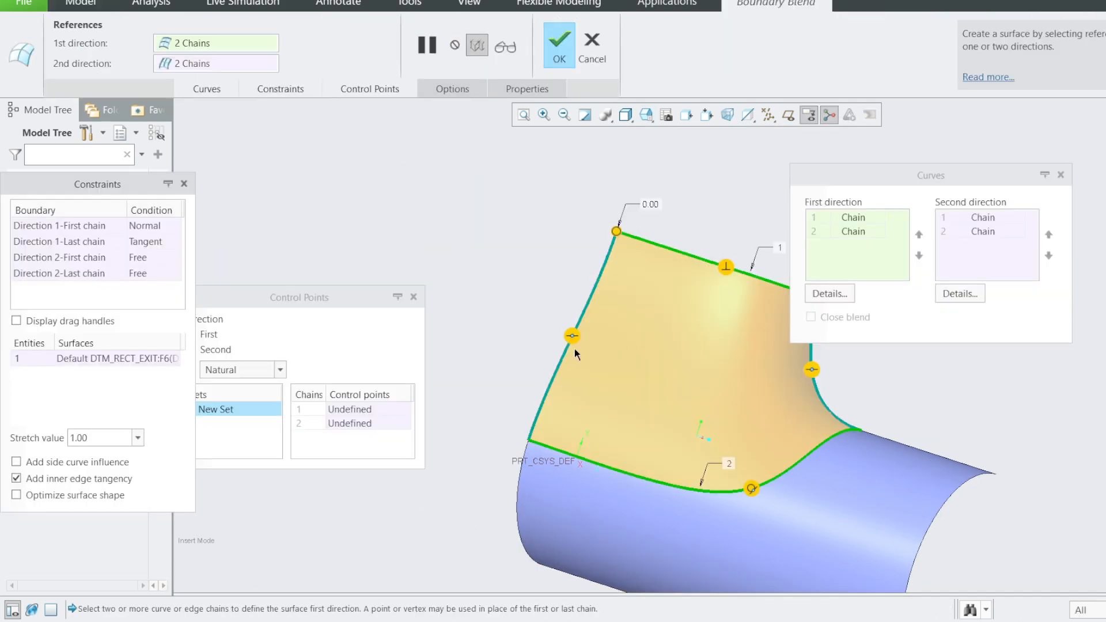
mouse_move(573, 337)
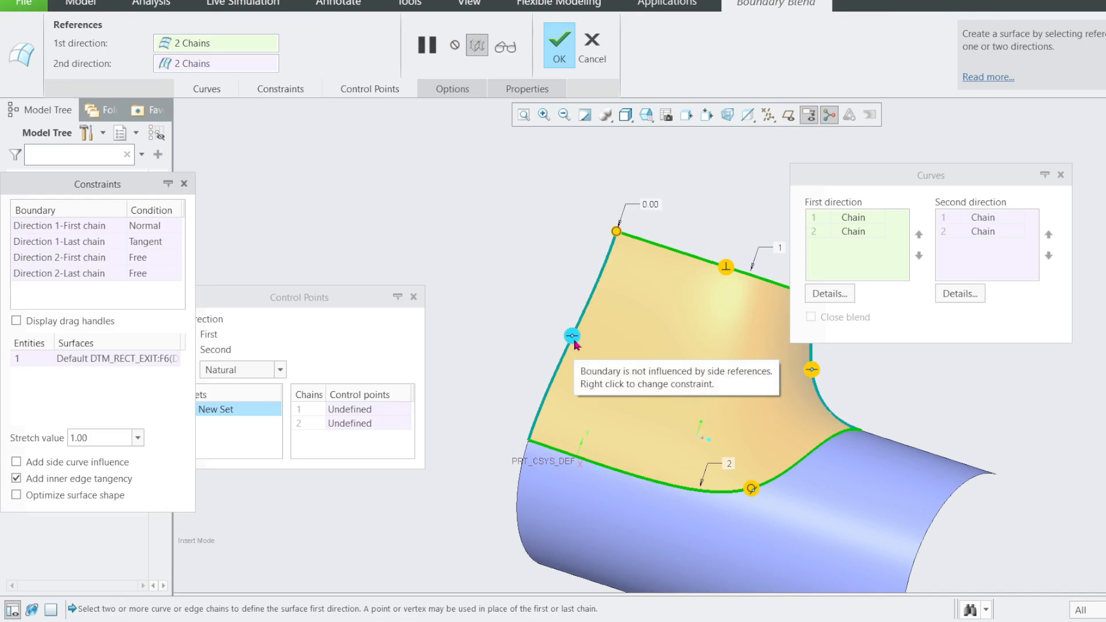
right_click(576, 344)
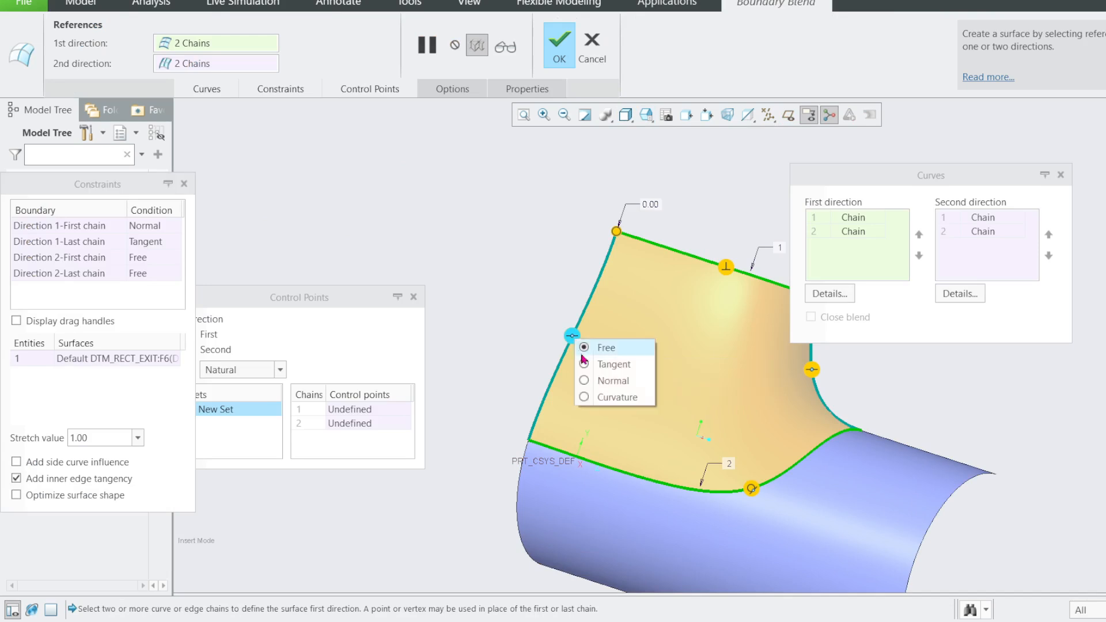
click(604, 384)
right_click(814, 378)
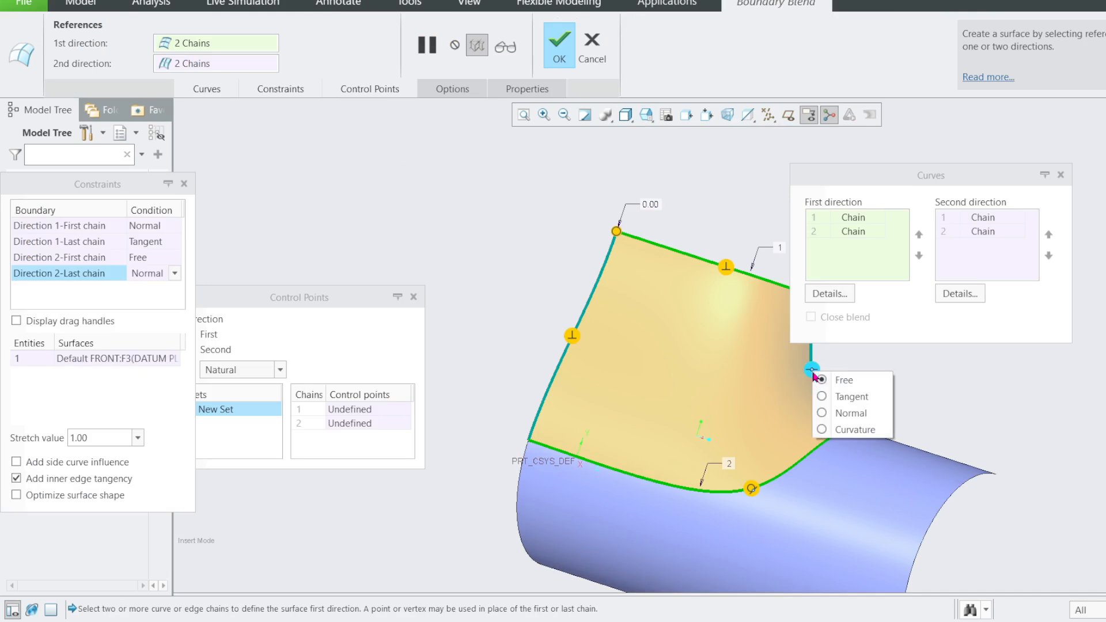
click(836, 411)
click(559, 44)
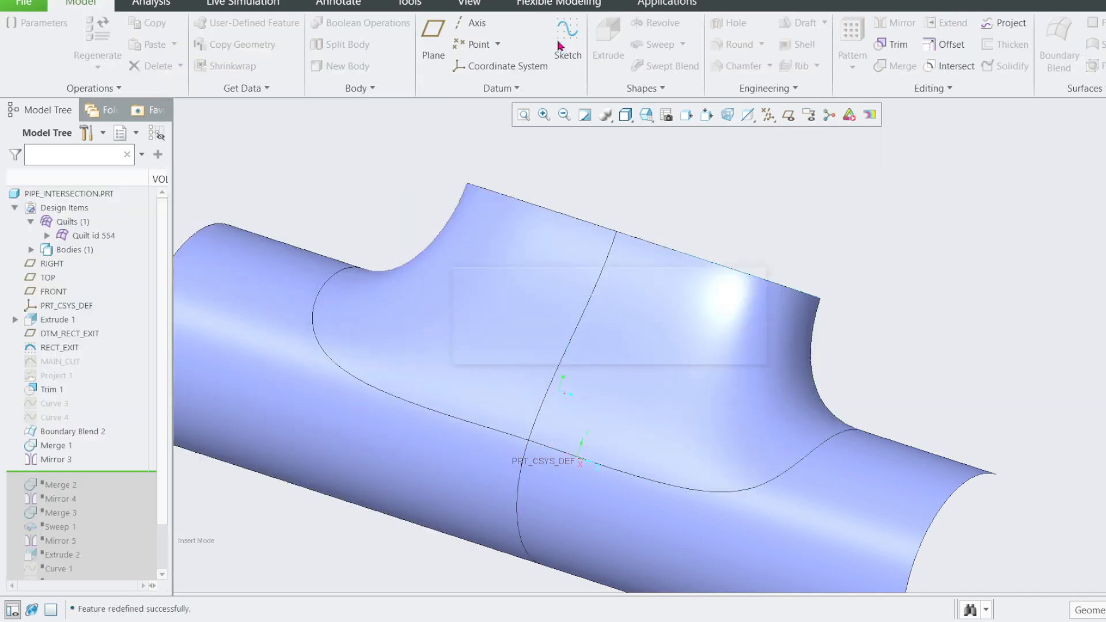
Display the model shaded without edges and examine the seam between the mirrored halves for smoothness.
click(625, 115)
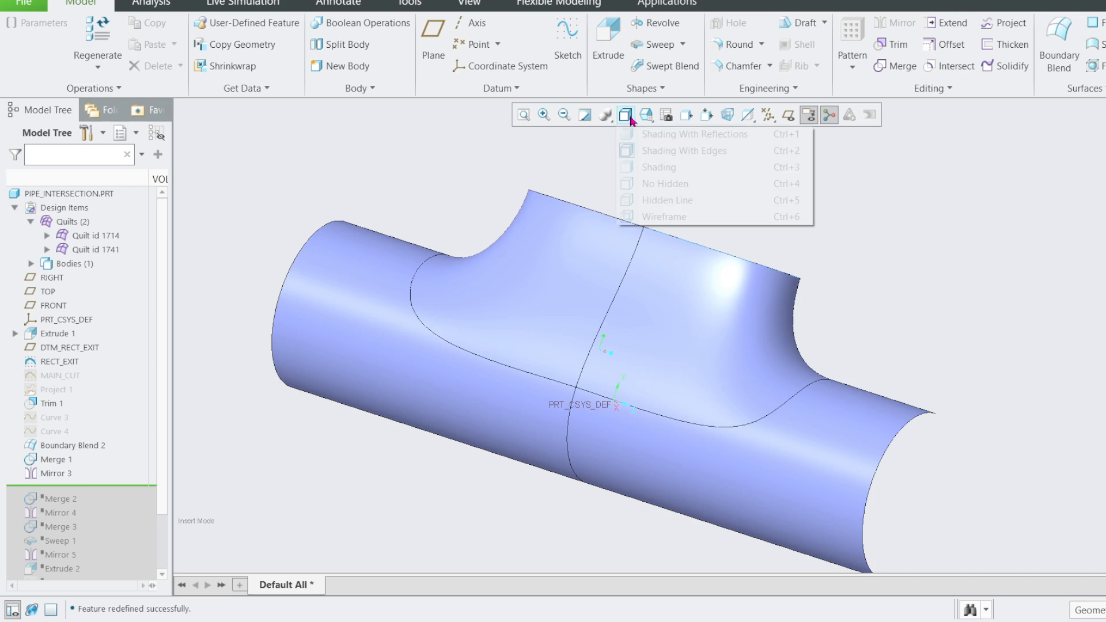
click(668, 167)
mouse_move(709, 276)
middle_down()
mouse_move(709, 240)
mouse_move(730, 217)
mouse_move(697, 236)
middle_up()
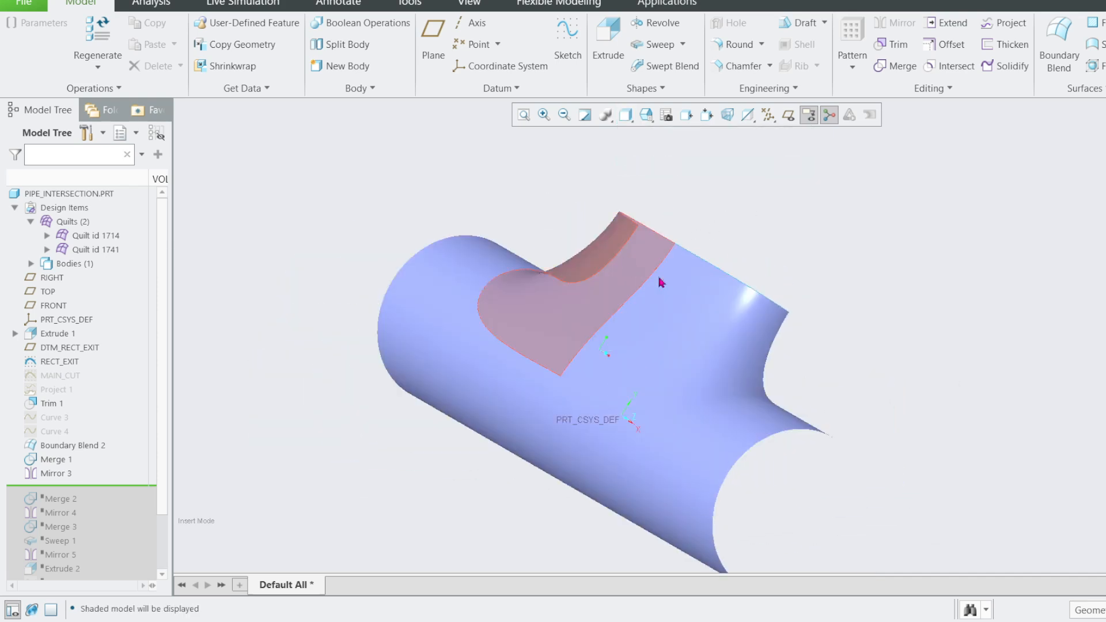
middle_drag(775, 249, 708, 291)
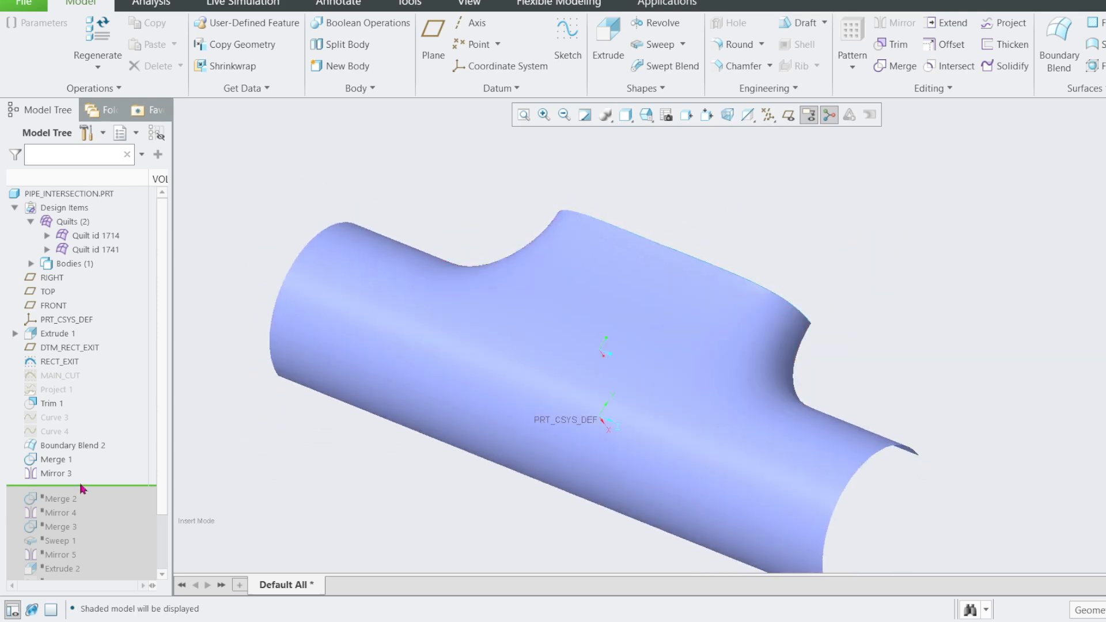
Roll the model forward to just after Merge 3 and select the full rim loop of the branch opening.
drag(72, 529, 72, 529)
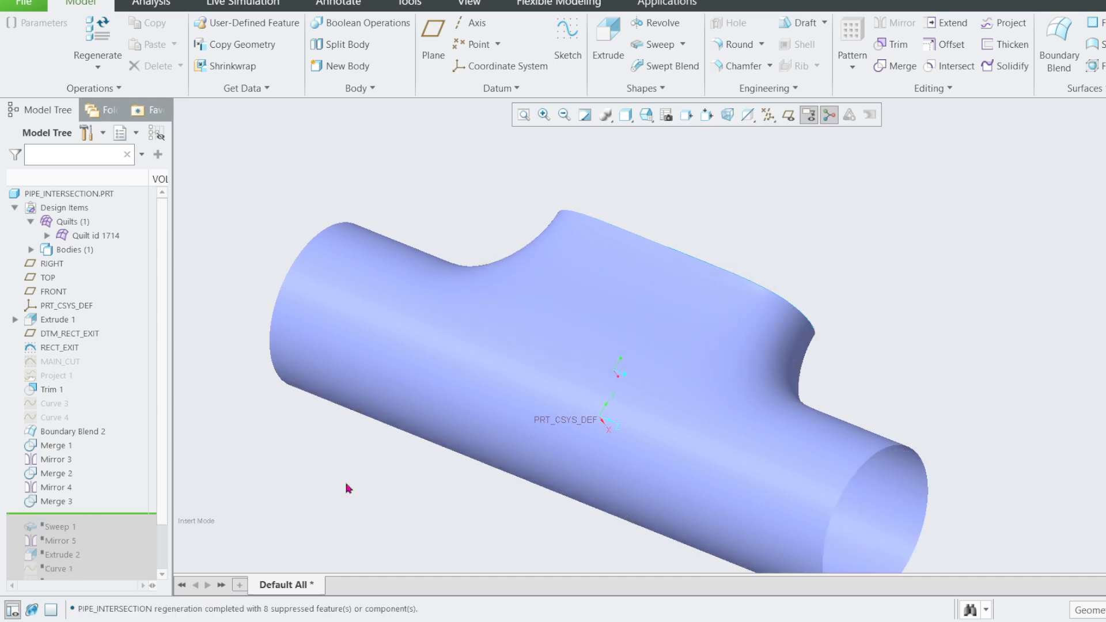
middle_drag(680, 323, 617, 394)
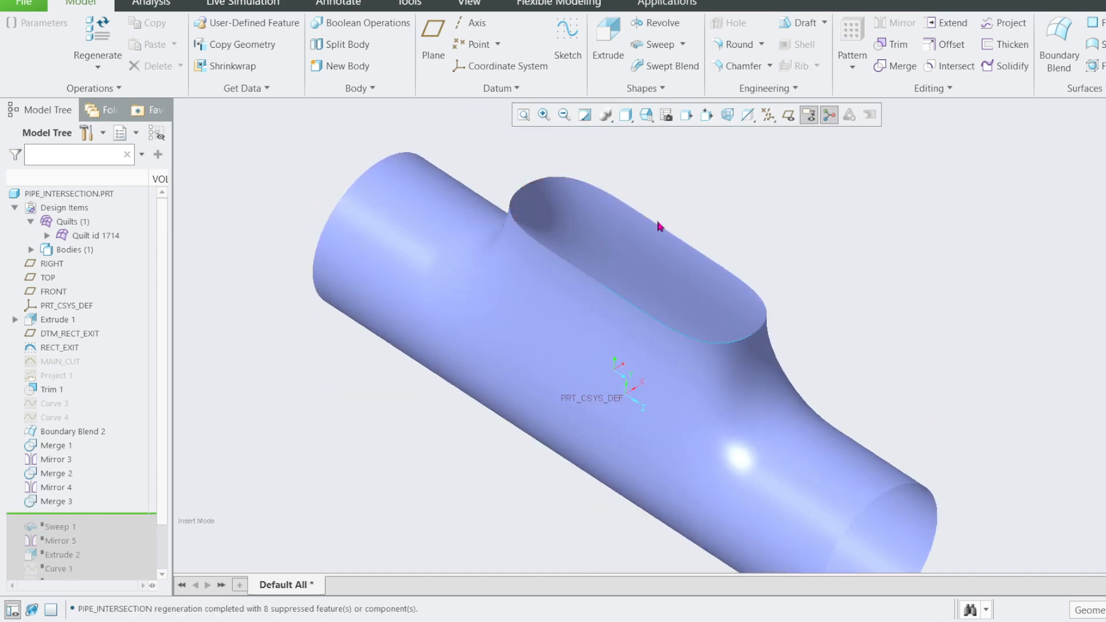
click(655, 229)
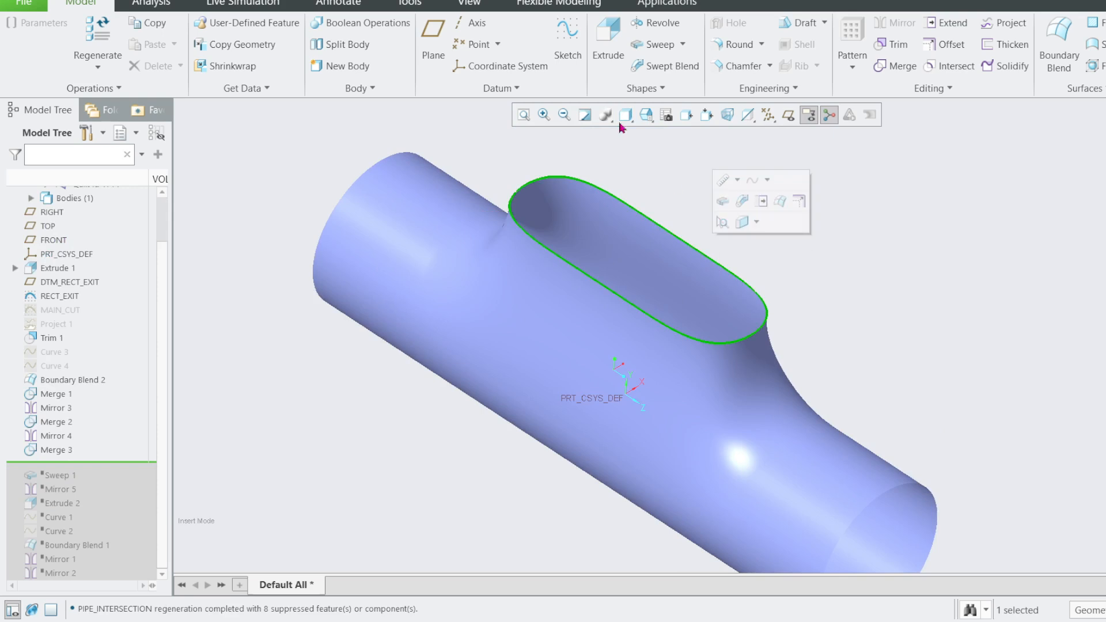
click(660, 44)
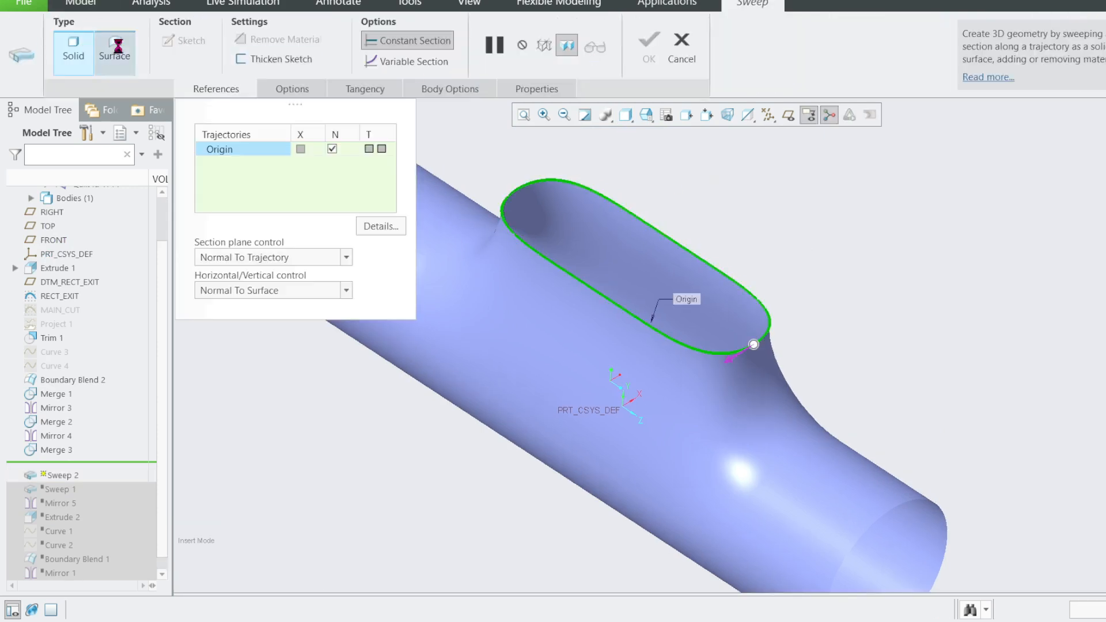
click(117, 47)
click(681, 51)
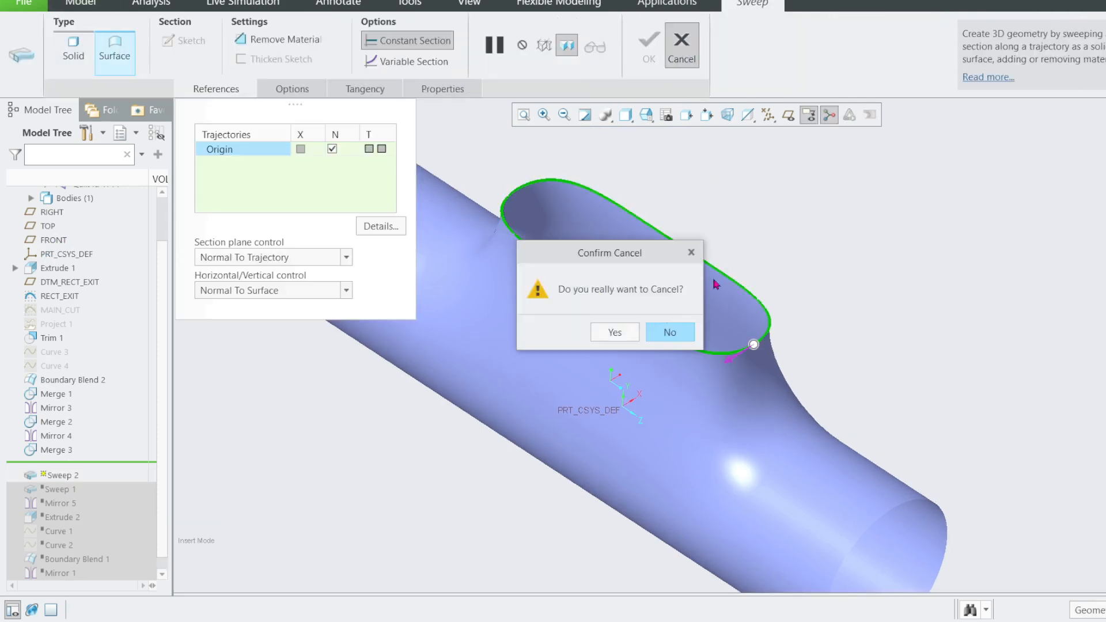
click(615, 332)
Run a quick Dihedral Angle analysis on the seam edge between the mirrored branch halves and close it without saving.
mouse_move(882, 271)
middle_down()
mouse_move(760, 230)
mouse_move(908, 239)
mouse_move(818, 236)
middle_up()
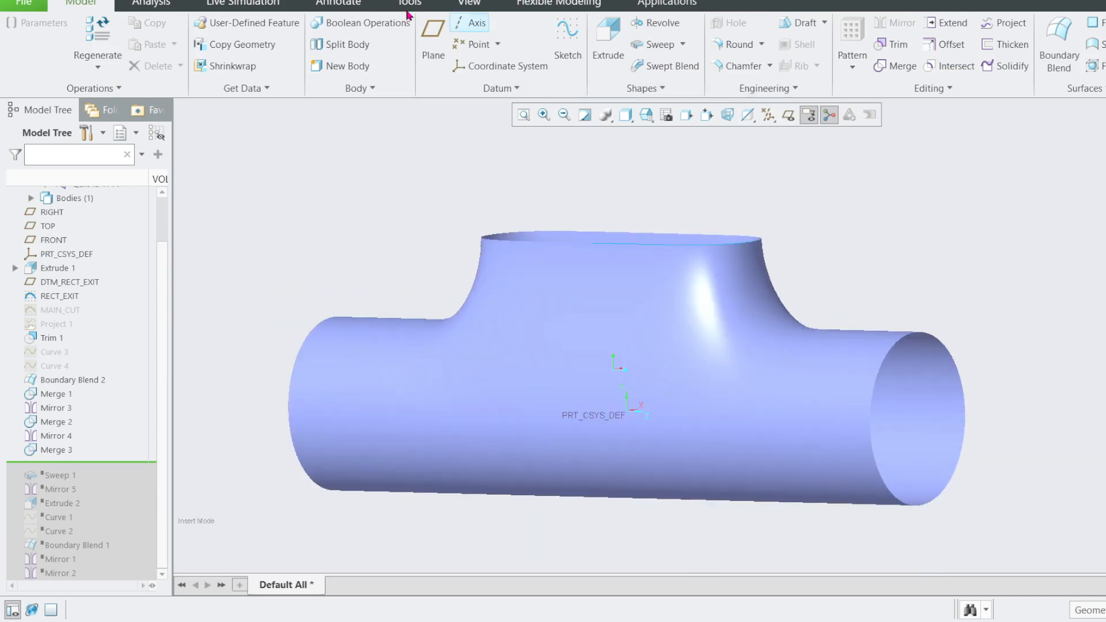
click(156, 4)
click(681, 67)
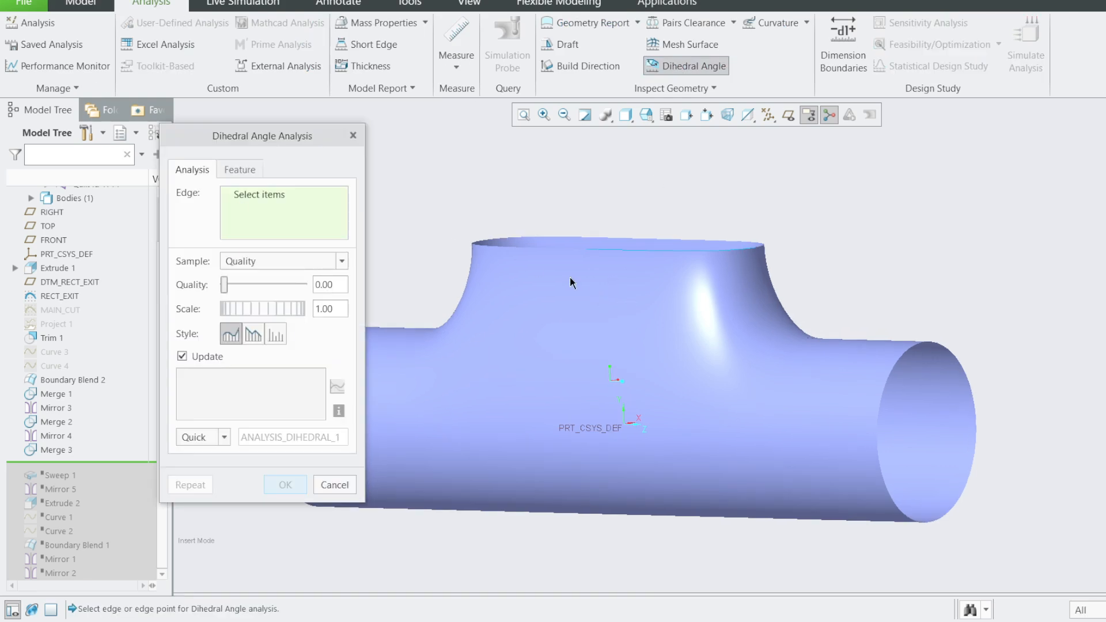
click(587, 287)
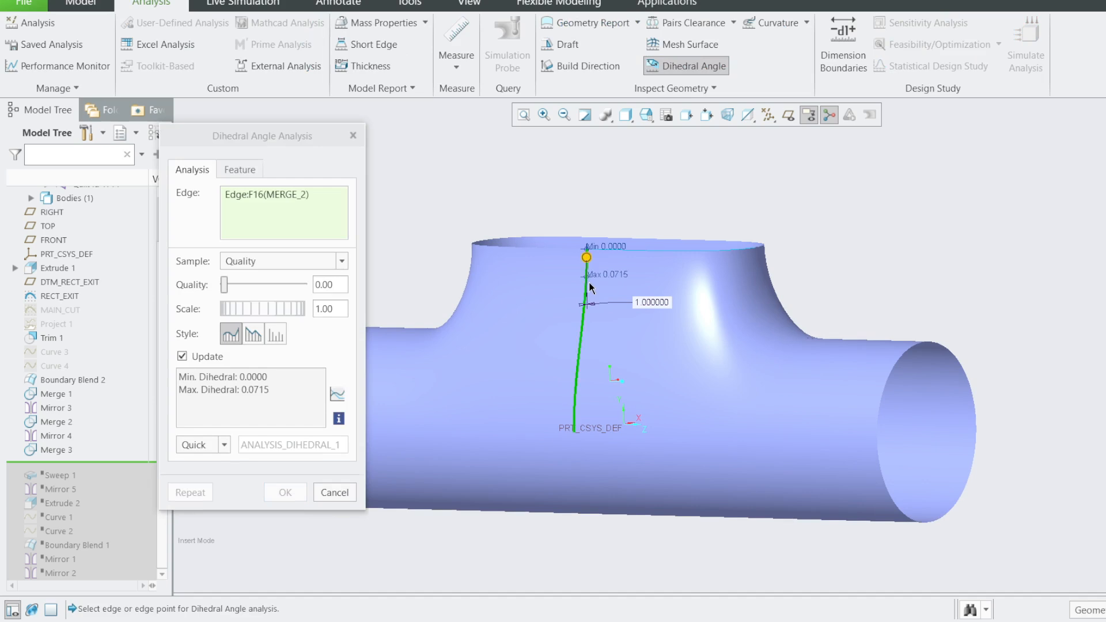
click(280, 389)
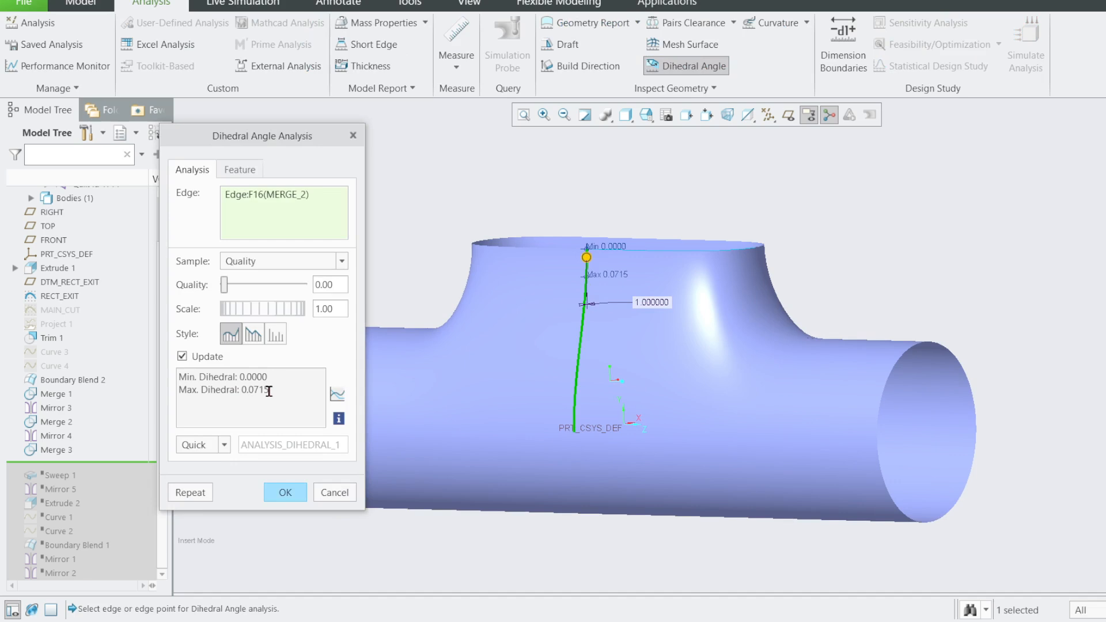
middle_drag(658, 309, 622, 333)
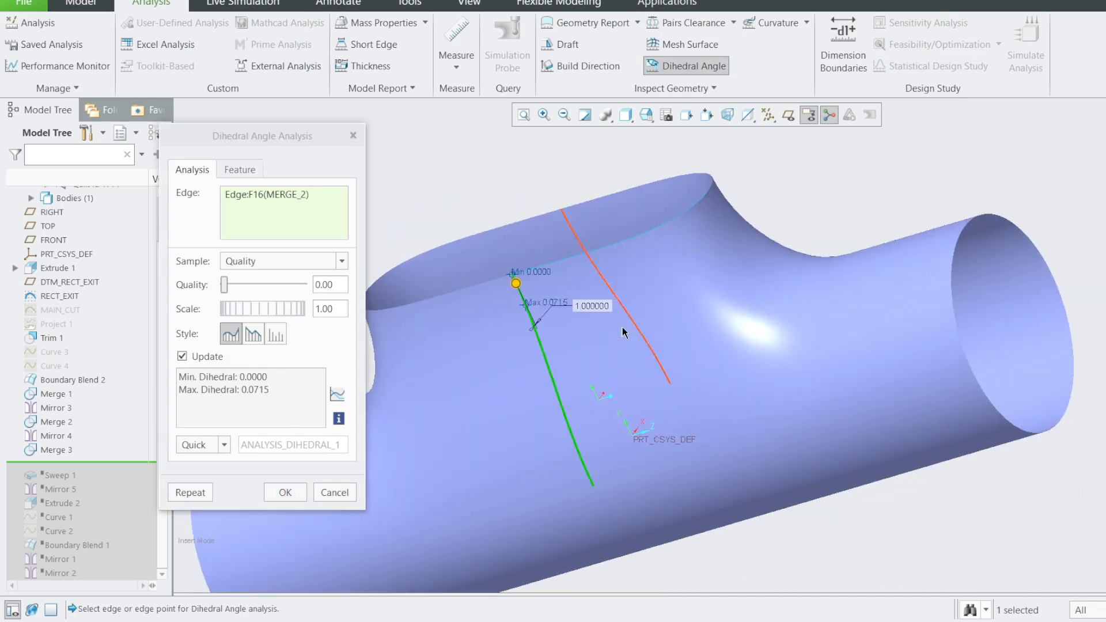
click(353, 136)
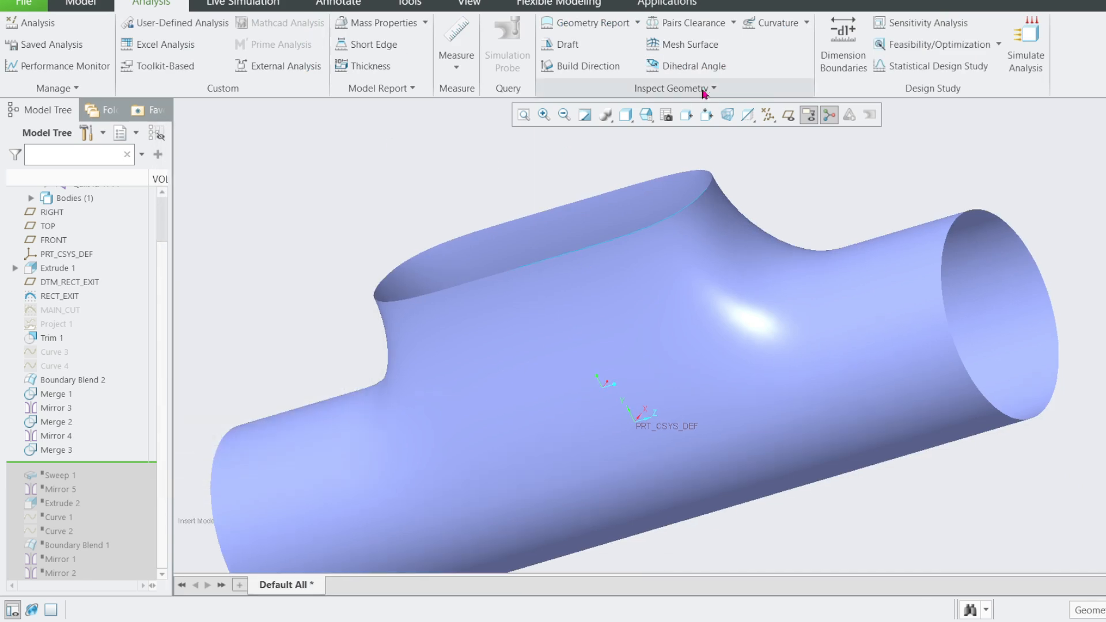
Run a Reflection analysis on the Boundary Blend 2 and Mirror 3 surfaces, examine the stripes across their seam, and close it unsaved.
click(708, 89)
click(591, 173)
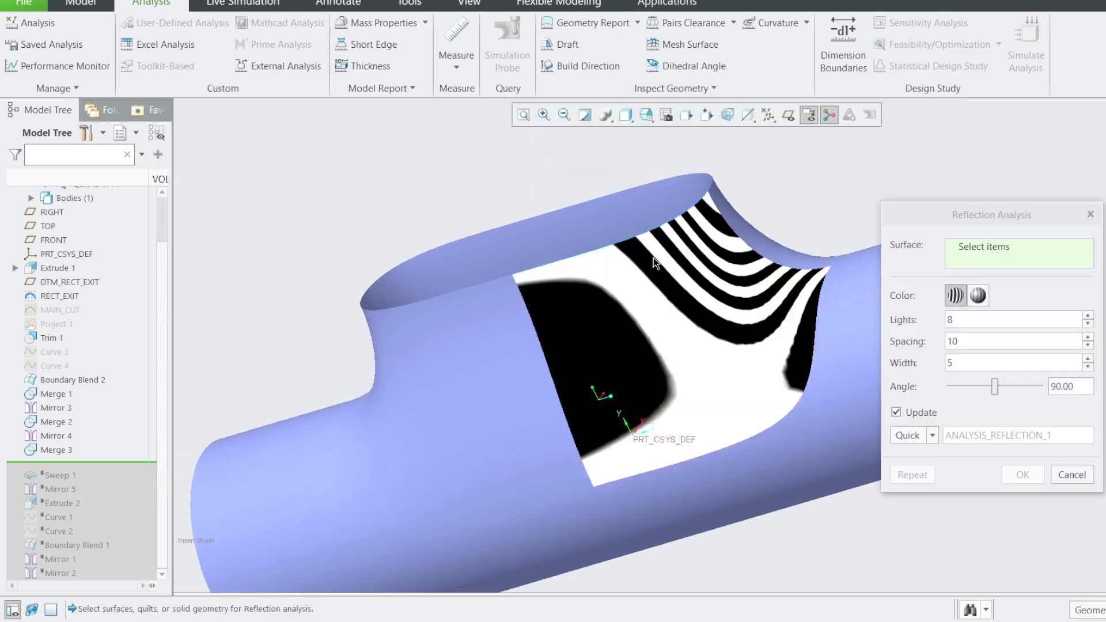
click(653, 258)
ctrl+click(501, 334)
middle_drag(527, 343, 691, 214)
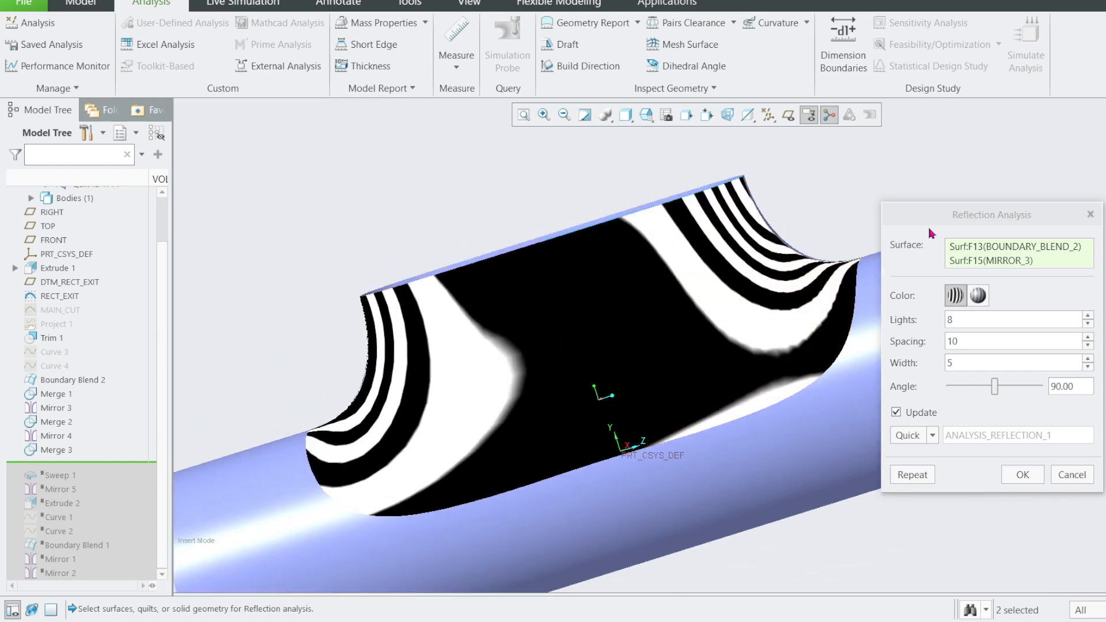
click(1091, 214)
Open the definition of Curve 3, review its placement on the FRONT datum plane, and leave without changing it.
middle_drag(893, 227, 777, 237)
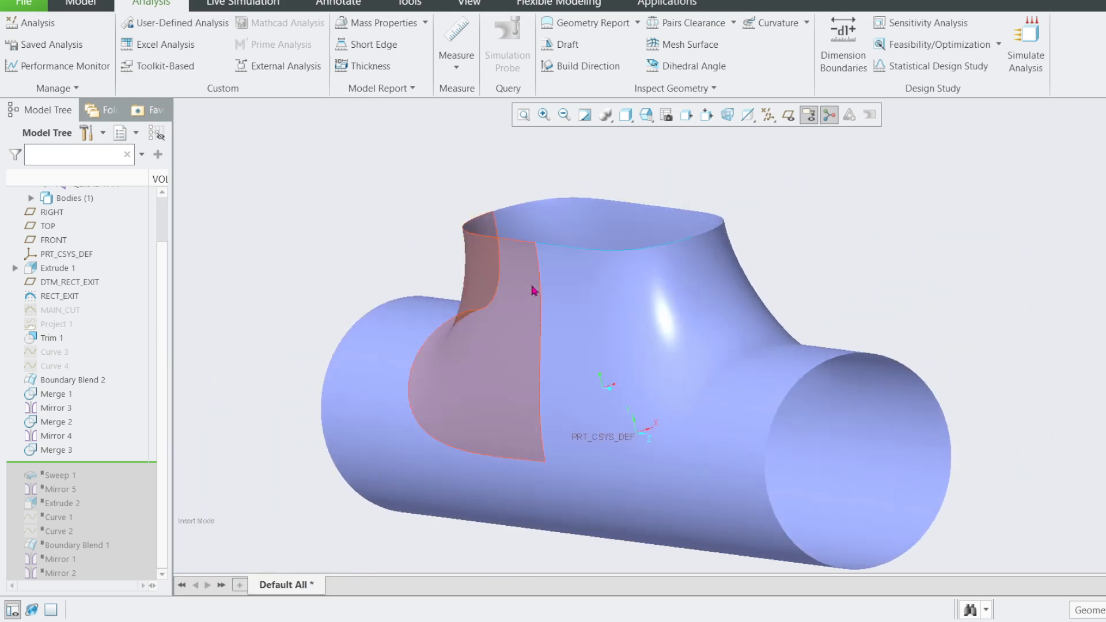
mouse_move(690, 285)
middle_down()
mouse_move(575, 296)
mouse_move(714, 293)
mouse_move(791, 324)
mouse_move(794, 338)
mouse_move(847, 316)
mouse_move(827, 277)
mouse_move(801, 263)
mouse_move(849, 265)
mouse_move(735, 299)
middle_up()
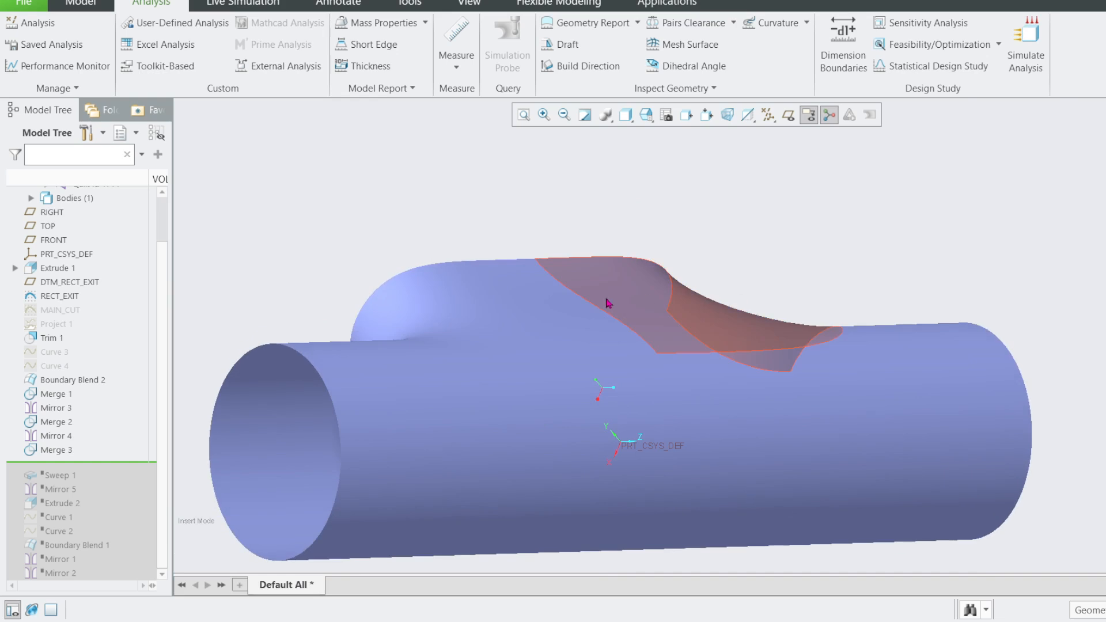
middle_drag(665, 185, 594, 241)
scroll(594, 241, down, 3)
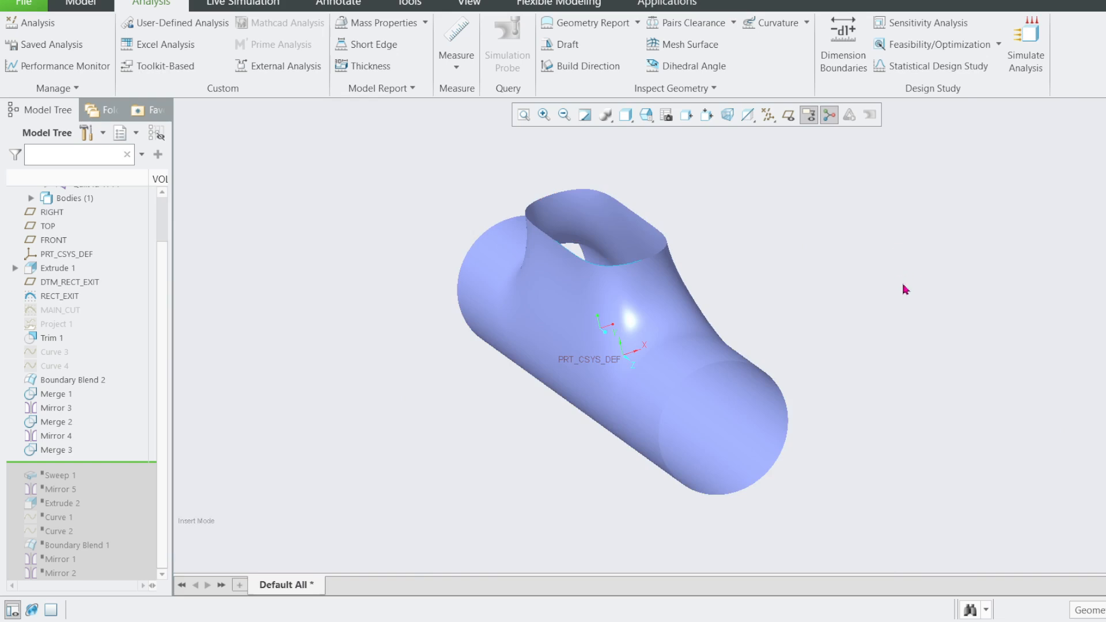
click(54, 352)
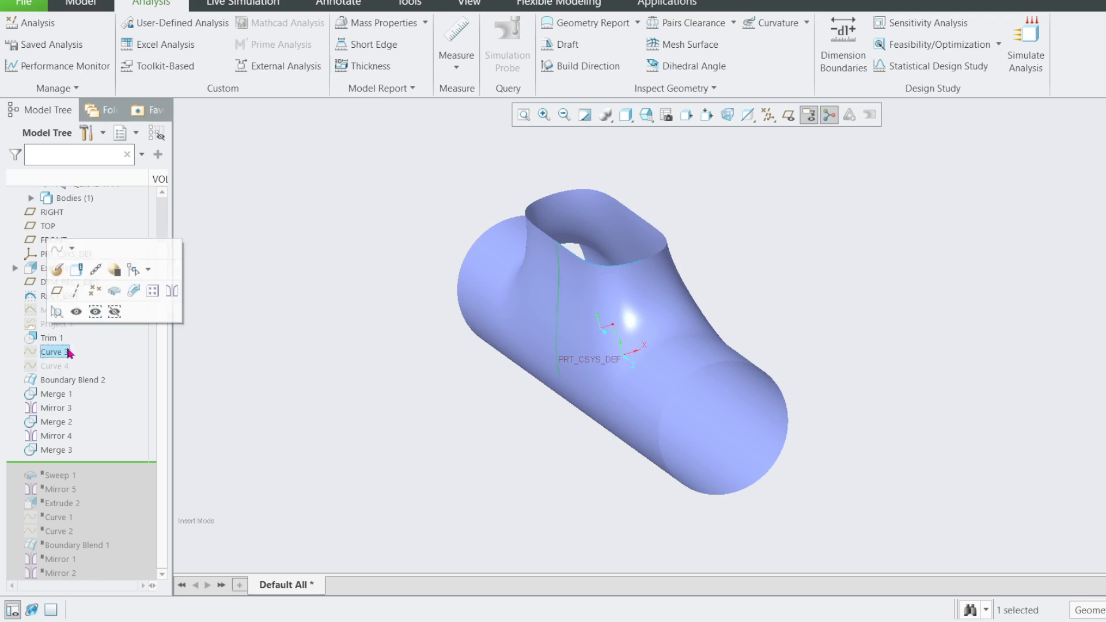
click(68, 272)
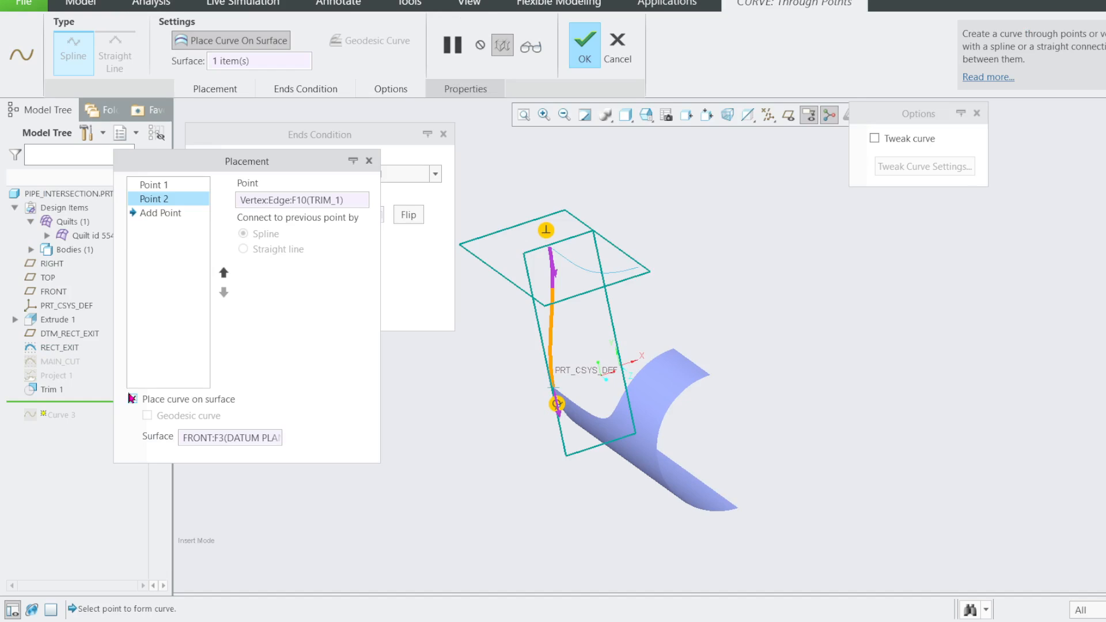
click(618, 57)
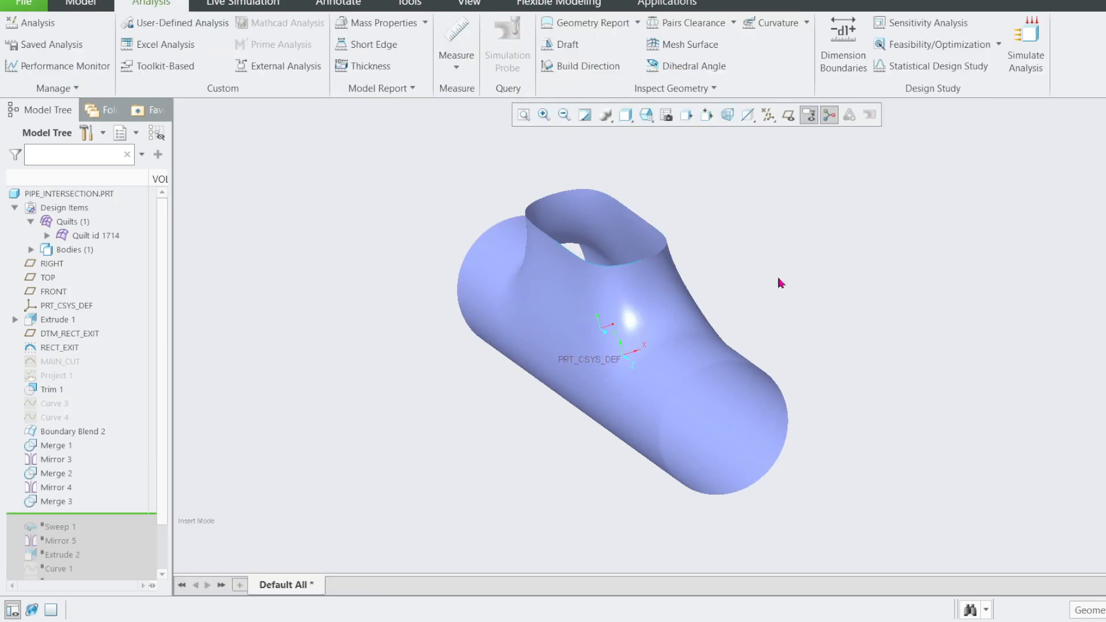